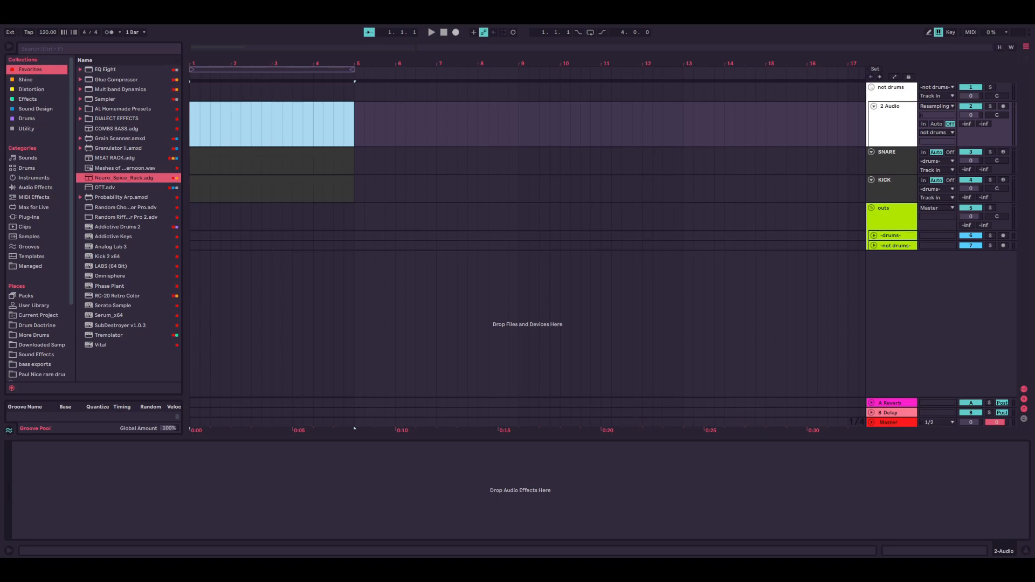
{"action": "left_click", "coordinate": [415, 235]}
{"action": "left_click", "coordinate": [350, 220]}
{"action": "left_click", "coordinate": [274, 208]}
{"action": "left_click", "coordinate": [271, 131]}
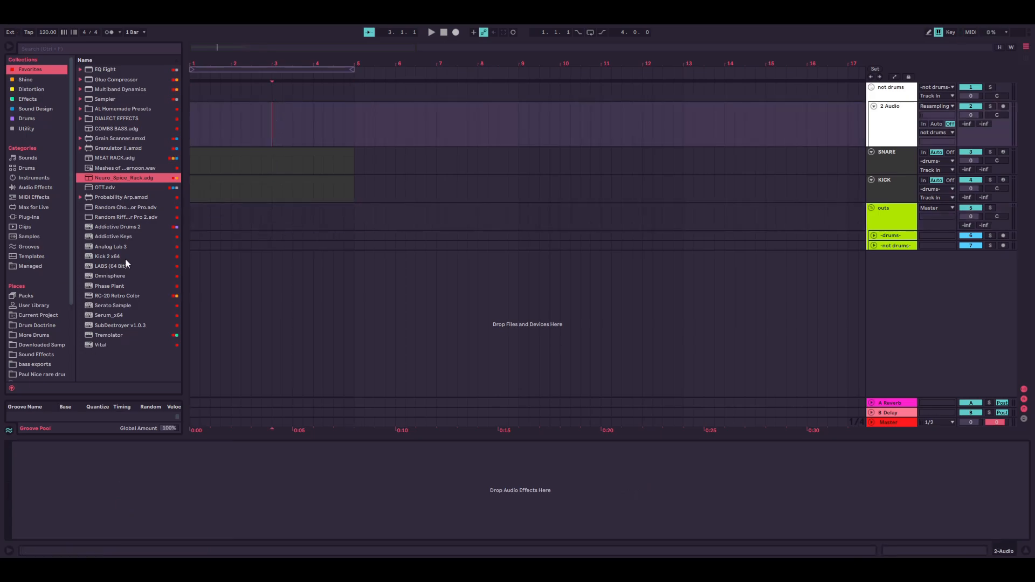
Open the Drumloops and Breaks folder inside the Drum Doctrine sample folder
{"action": "scroll", "coordinate": [52, 235], "scroll_direction": "down", "scroll_amount": 1}
{"action": "scroll", "coordinate": [52, 235], "scroll_direction": "down", "scroll_amount": 2}
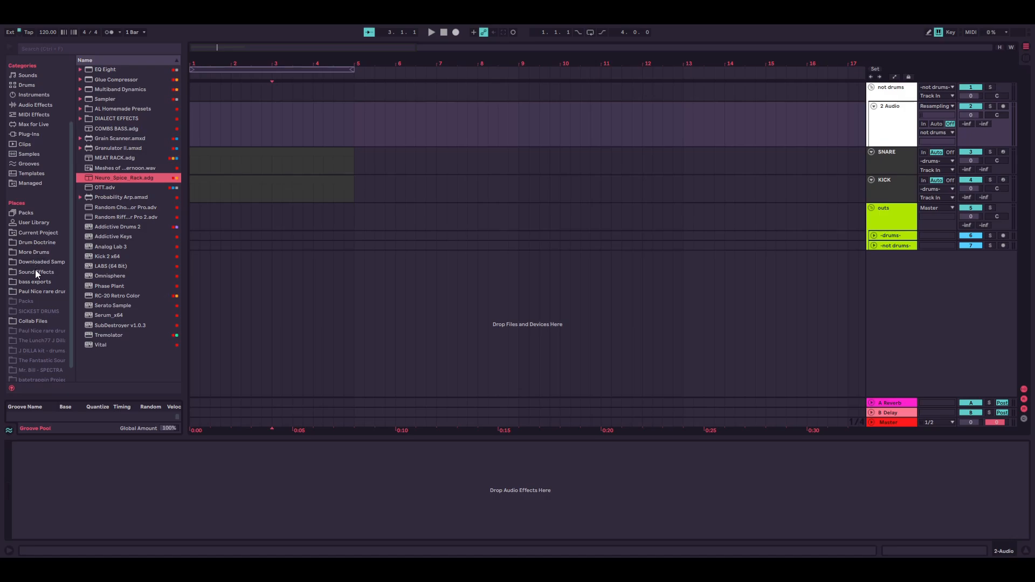
{"action": "left_click", "coordinate": [34, 242]}
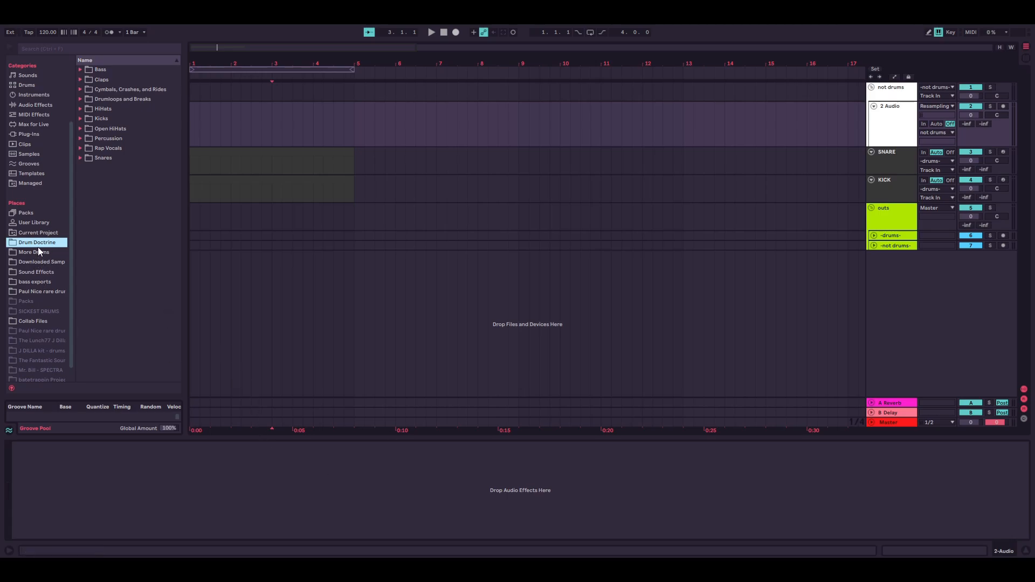
{"action": "left_click", "coordinate": [80, 99]}
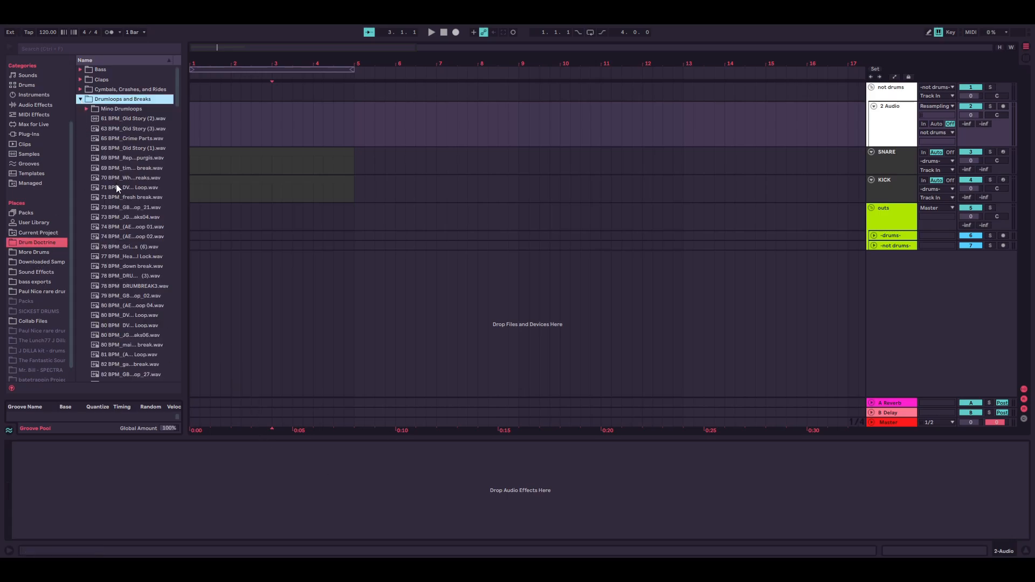
Browse the breaks to the 90 BPM loops and audition the LSLSCH drum loops around Loop_17
{"action": "scroll", "coordinate": [114, 205], "scroll_direction": "down", "scroll_amount": 10}
{"action": "scroll", "coordinate": [127, 207], "scroll_direction": "down", "scroll_amount": 10}
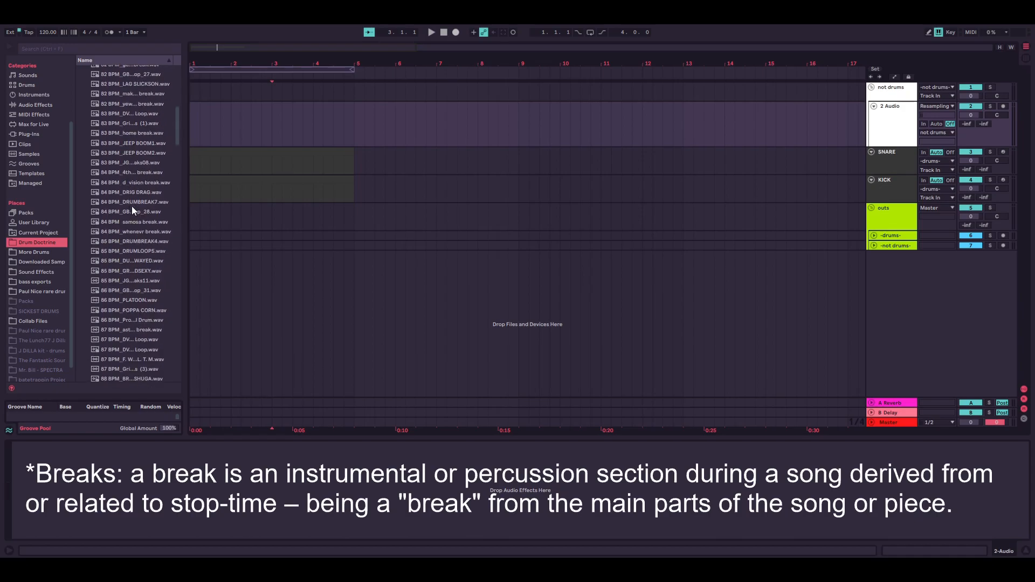
{"action": "scroll", "coordinate": [131, 208], "scroll_direction": "down", "scroll_amount": 7}
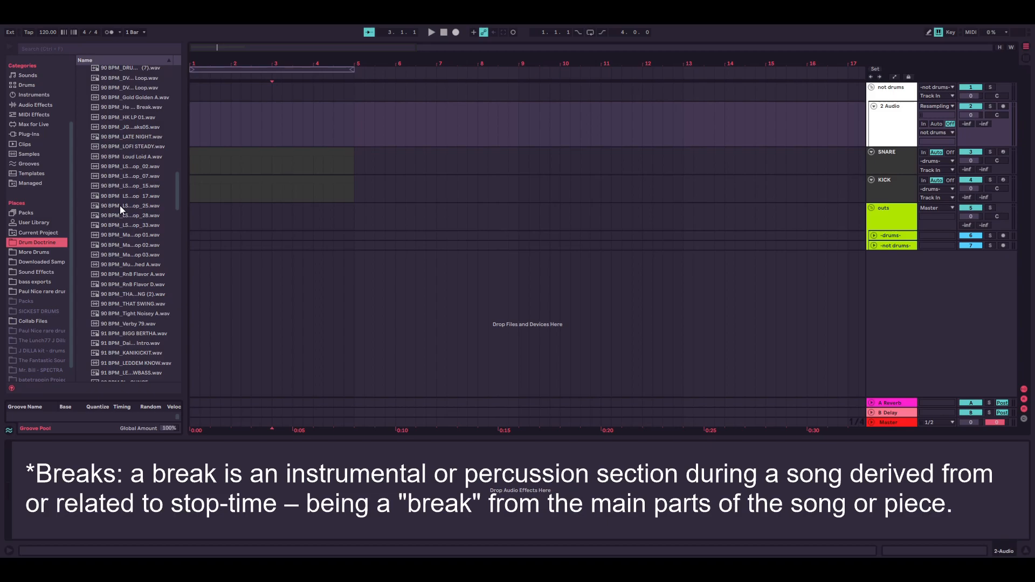
{"action": "scroll", "coordinate": [127, 193], "scroll_direction": "down", "scroll_amount": 3}
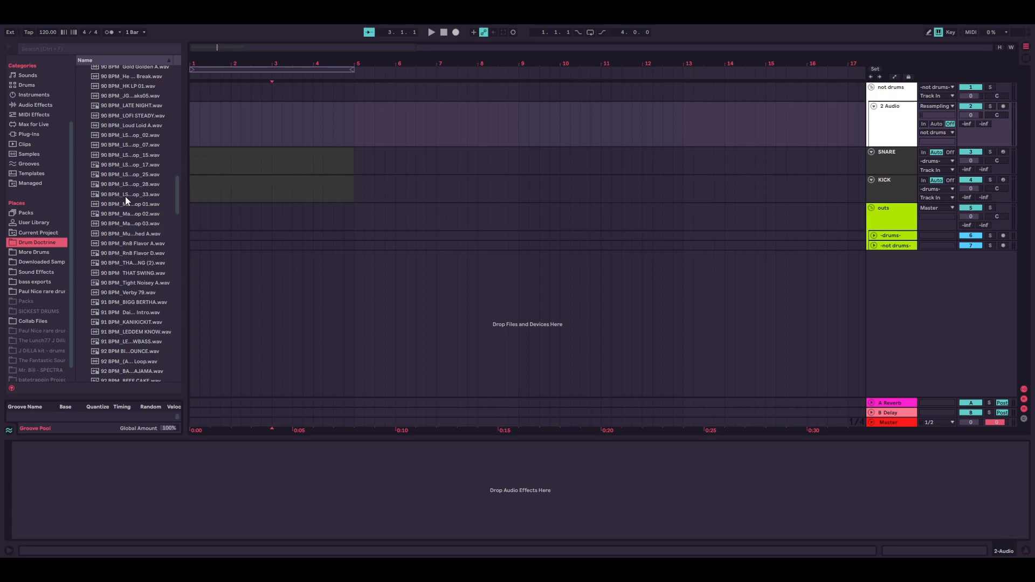
{"action": "scroll", "coordinate": [125, 196], "scroll_direction": "up", "scroll_amount": 3}
{"action": "left_click", "coordinate": [124, 208]}
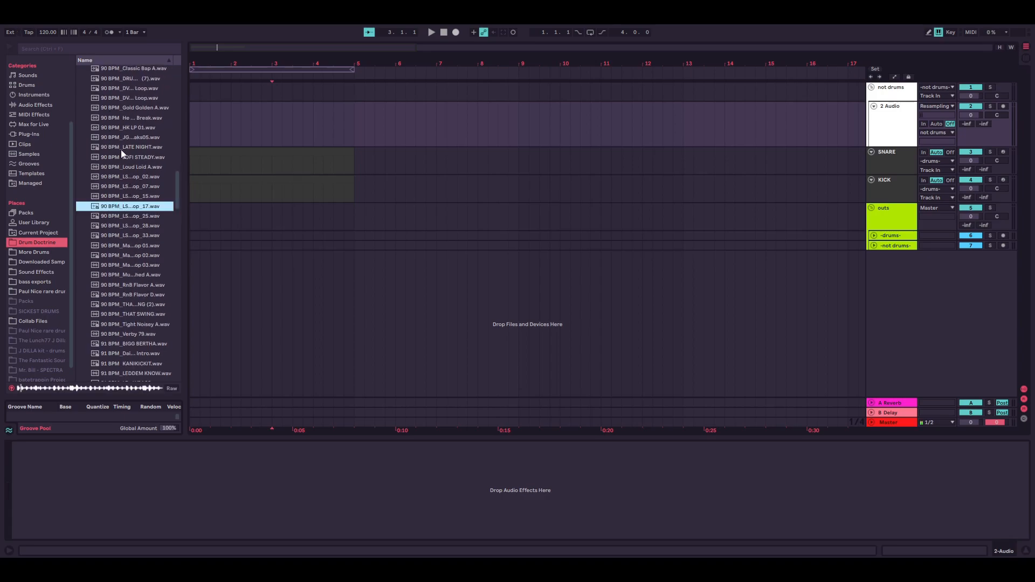
{"action": "scroll", "coordinate": [123, 162], "scroll_direction": "down", "scroll_amount": 3}
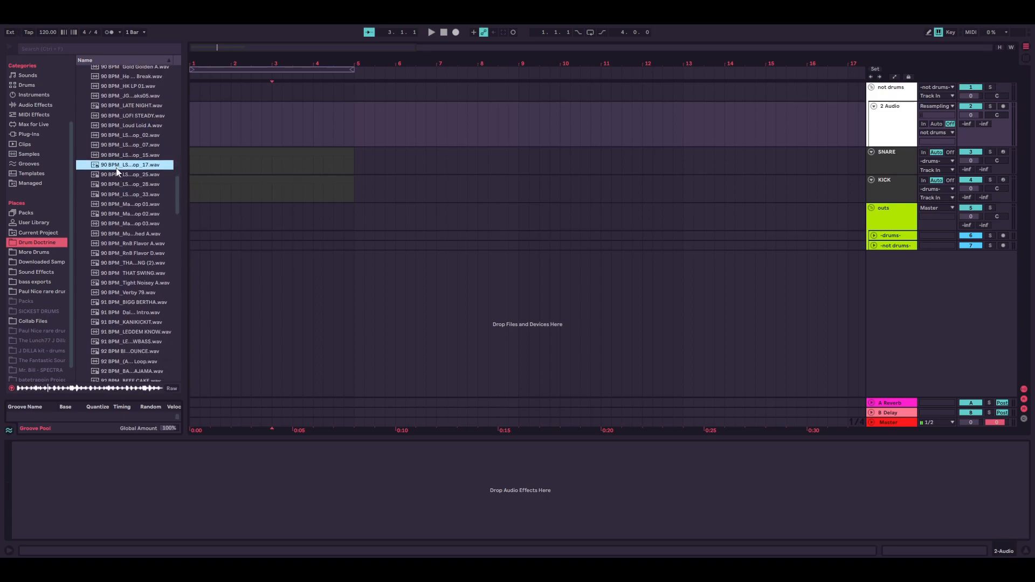
{"action": "key", "text": "Down"}
{"action": "key", "text": "Down"}
{"action": "key", "text": "Down"}
{"action": "key", "text": "Up"}
{"action": "key", "text": "Up"}
{"action": "key", "text": "Up"}
Place the 90 BPM_LSLSCH_Drum_Loop_17 sample on the 2 Audio track, starting at bar 1
{"action": "left_click_drag", "start_coordinate": [116, 166], "coordinate": [190, 127]}
{"action": "left_click_drag", "start_coordinate": [144, 168], "coordinate": [219, 110]}
{"action": "scroll", "coordinate": [534, 143], "scroll_direction": "up", "scroll_amount": 3}
{"action": "left_click", "coordinate": [830, 143]}
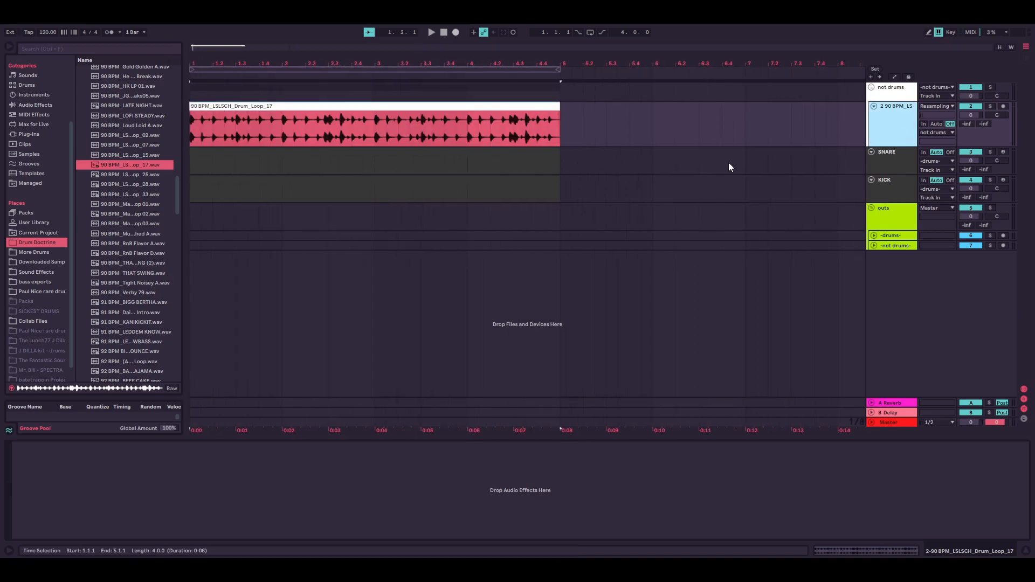
Open the drum loop clip's waveform and sample settings
{"action": "key", "text": "ctrl+d"}
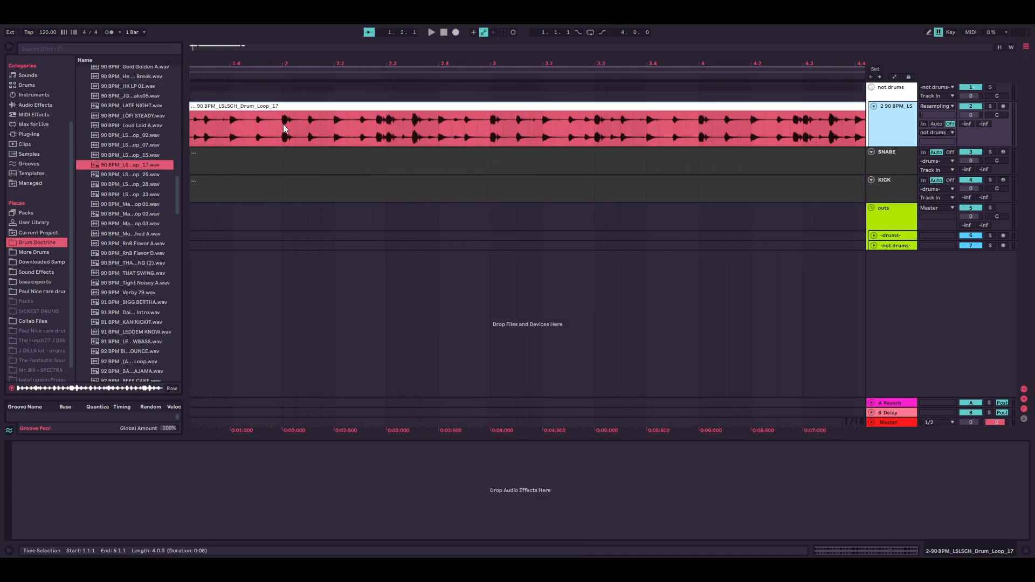
{"action": "key", "text": "ctrl+z"}
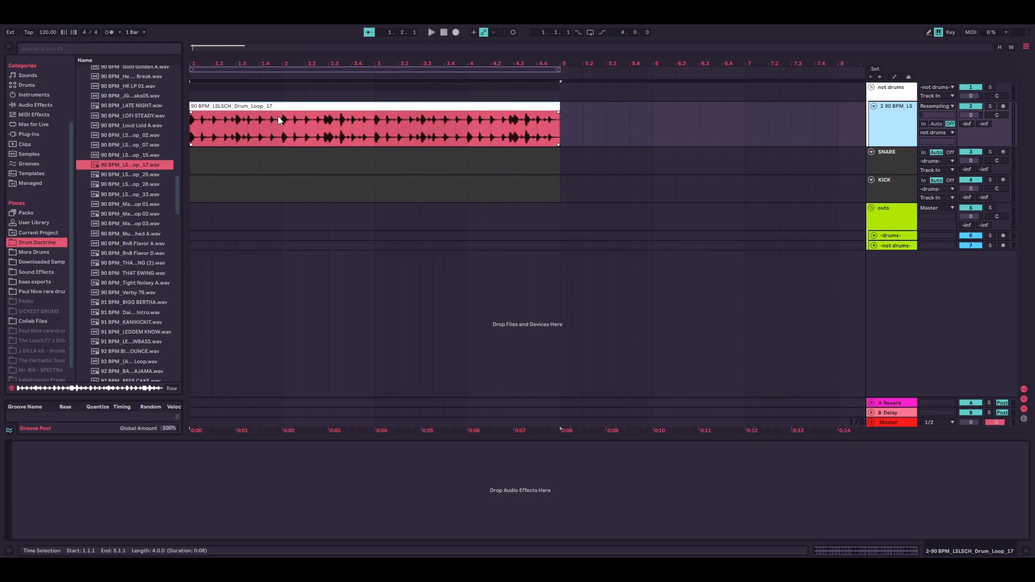
{"action": "left_click", "coordinate": [241, 126]}
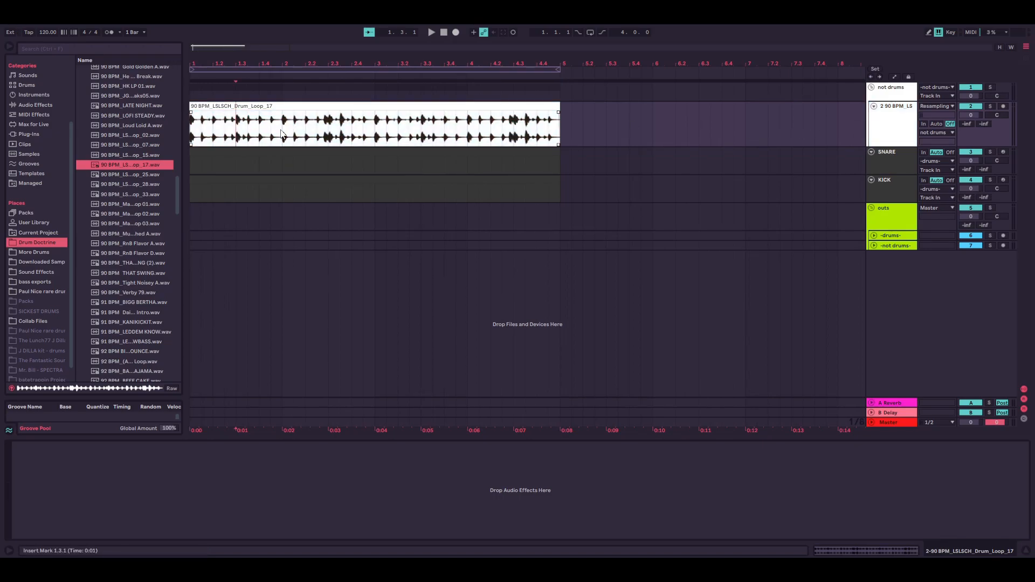
{"action": "double_click", "coordinate": [289, 115]}
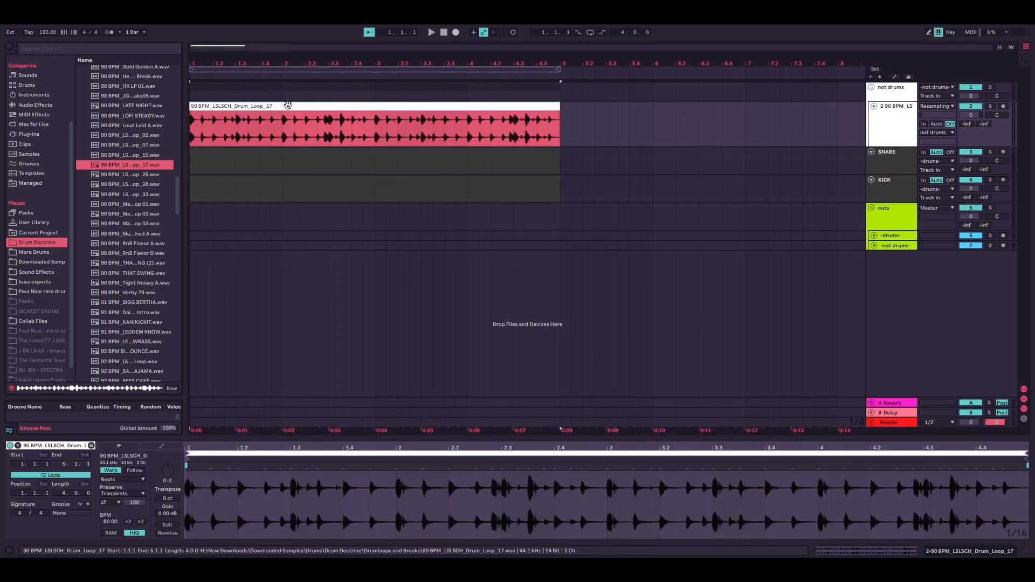
Split the drum loop at 1.3.1 and duplicate its opening half-bar slice twice, up to 2.3.1
{"action": "left_click", "coordinate": [237, 121]}
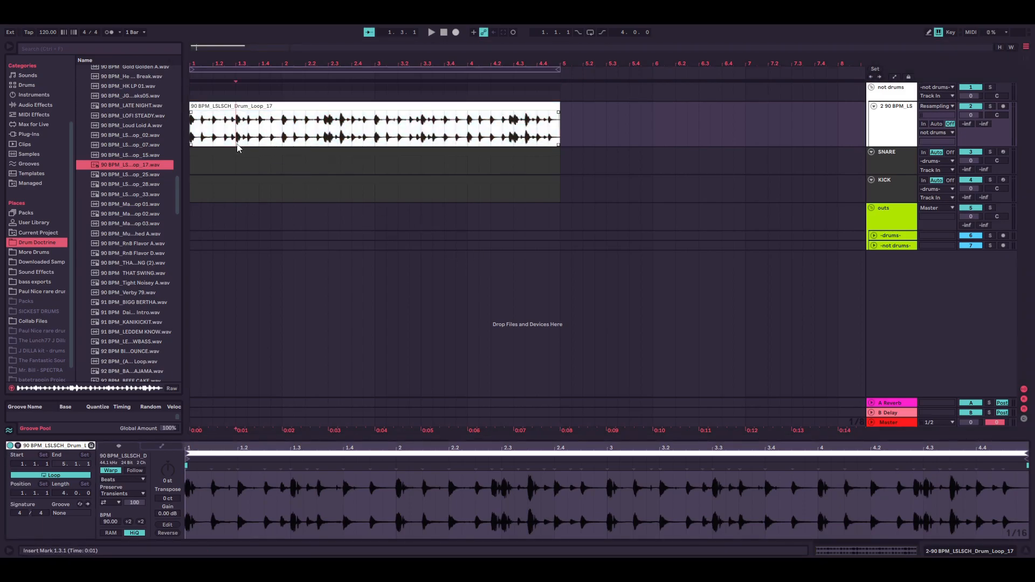
{"action": "key", "text": "ctrl+e"}
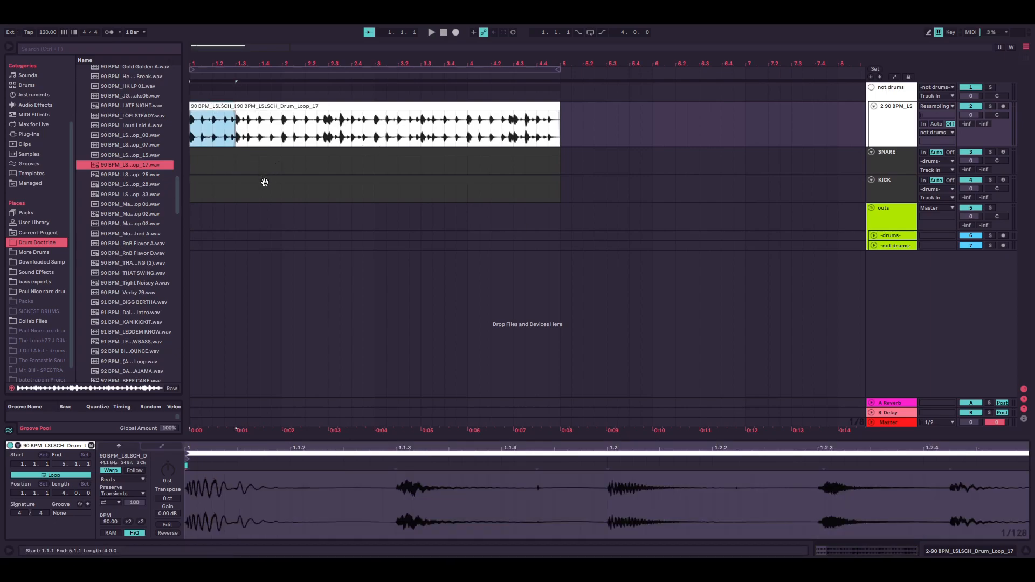
{"action": "key", "text": "ctrl+d"}
{"action": "key", "text": "ctrl+d"}
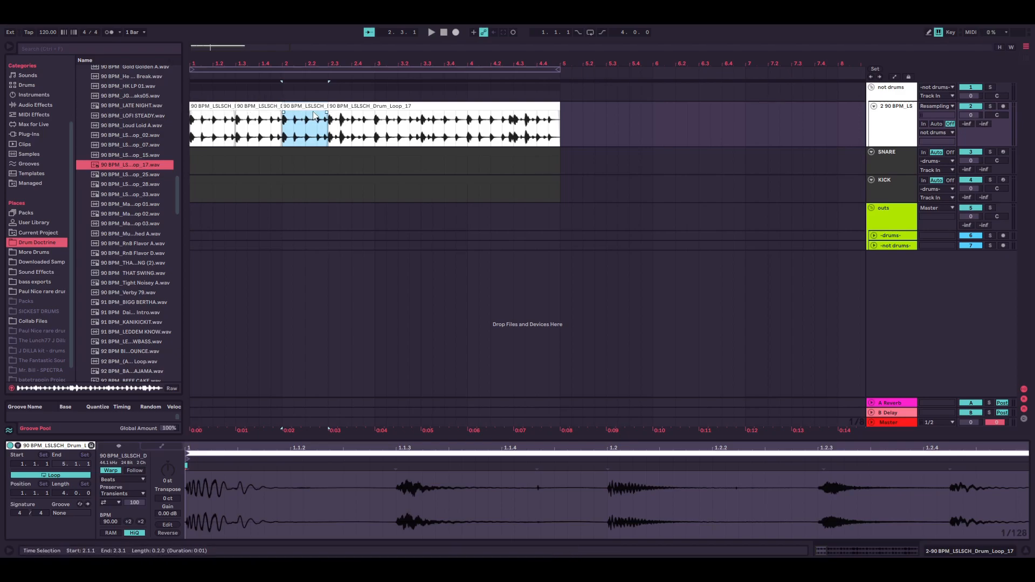
Duplicate the sliced first two bars over bars 3 and 4
{"action": "left_click_drag", "start_coordinate": [376, 127], "coordinate": [189, 129]}
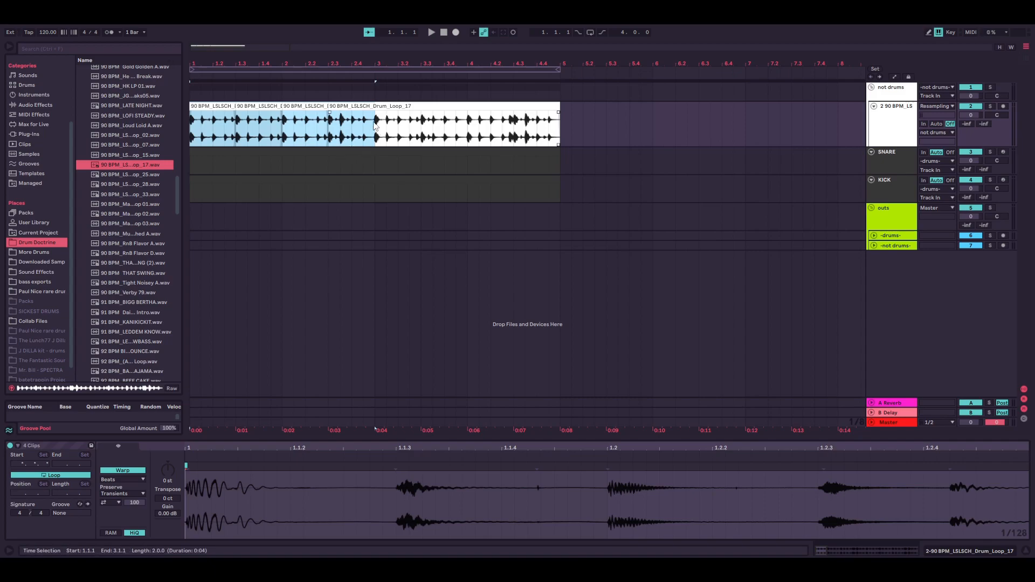
{"action": "key", "text": "ctrl+d"}
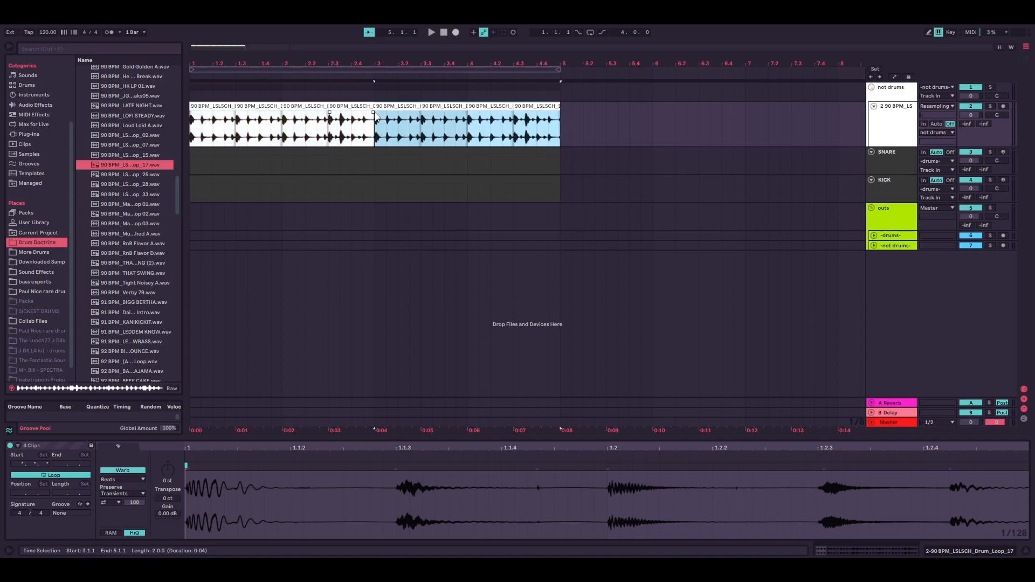
Play all eight drum slices and lower the project tempo to 94 BPM
{"action": "left_click", "coordinate": [213, 106]}
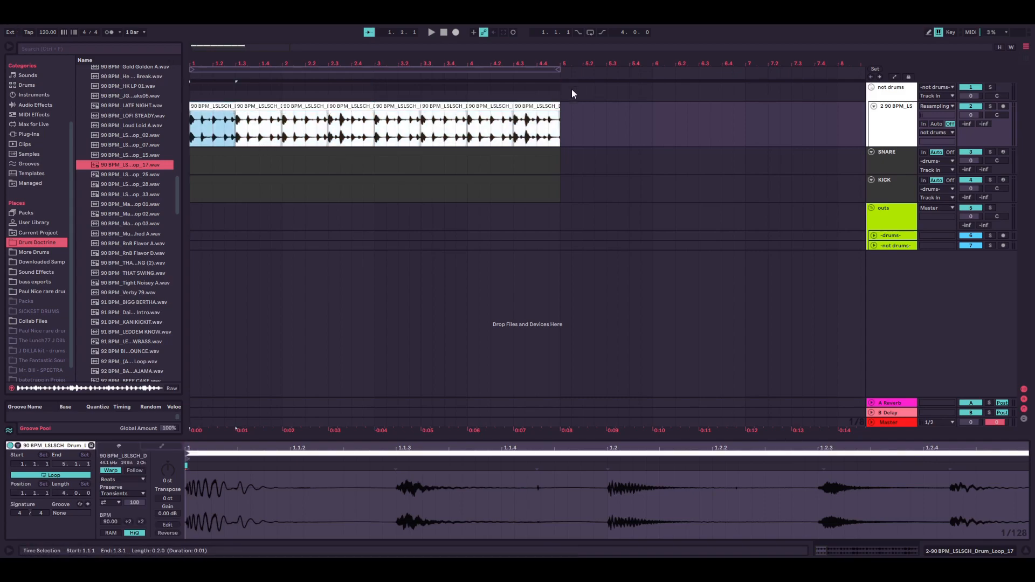
{"action": "left_click", "coordinate": [539, 106], "text": "shift"}
{"action": "key", "text": "space"}
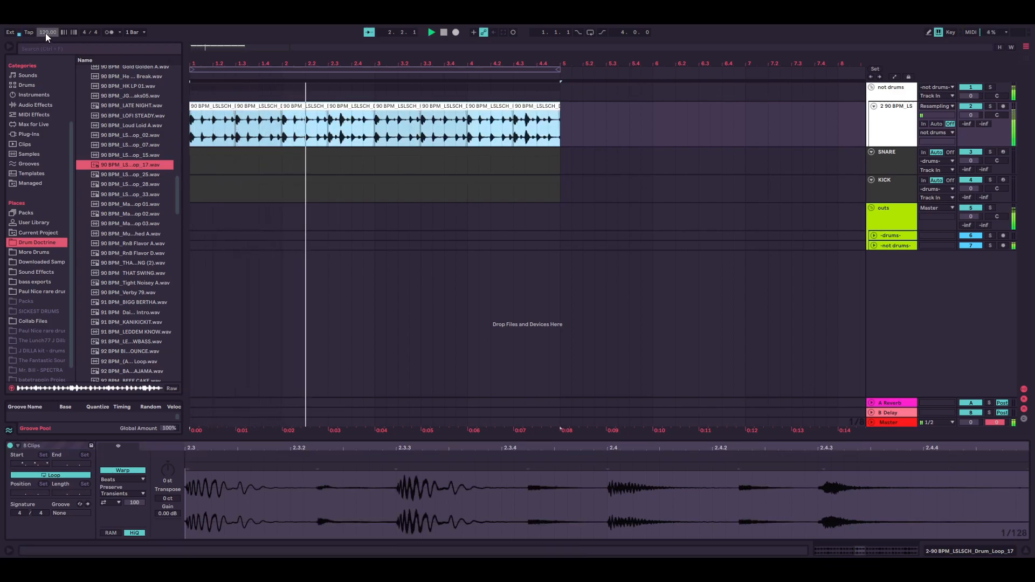
{"action": "left_click_drag", "start_coordinate": [46, 35], "coordinate": [47, 49]}
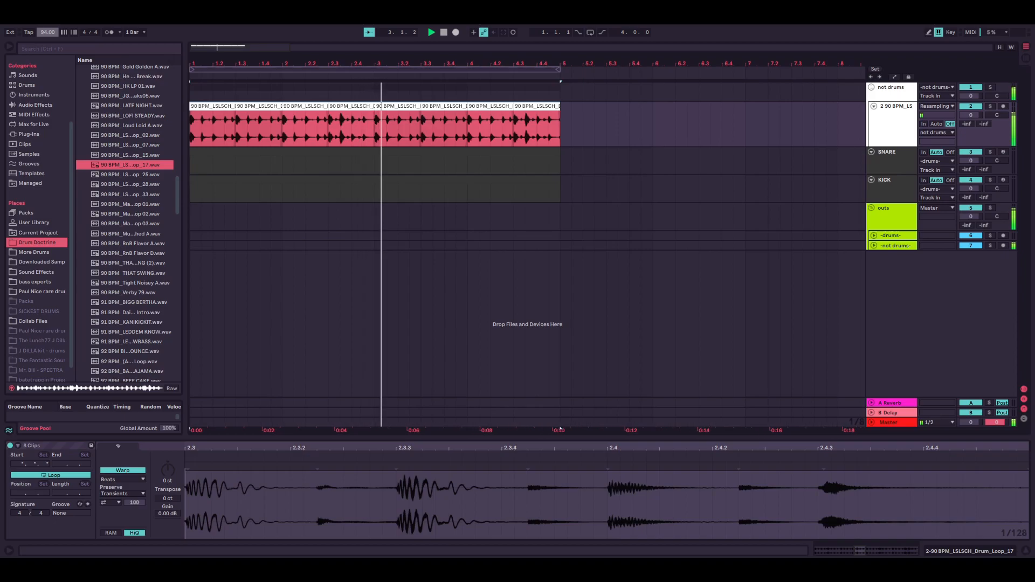
Transpose all eight drum slices up 5 semitones and play them back
{"action": "left_click", "coordinate": [219, 97]}
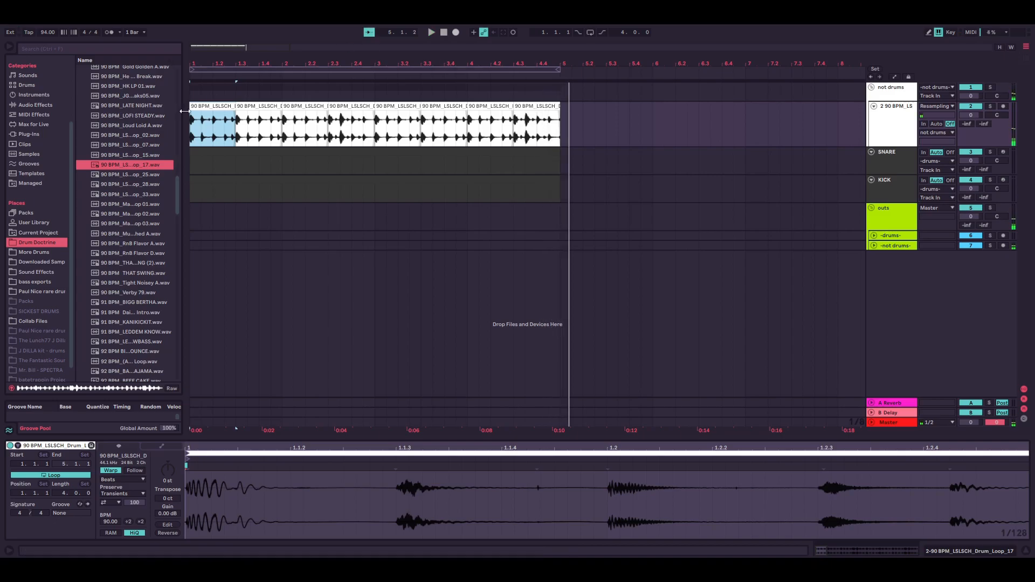
{"action": "left_click", "coordinate": [348, 119]}
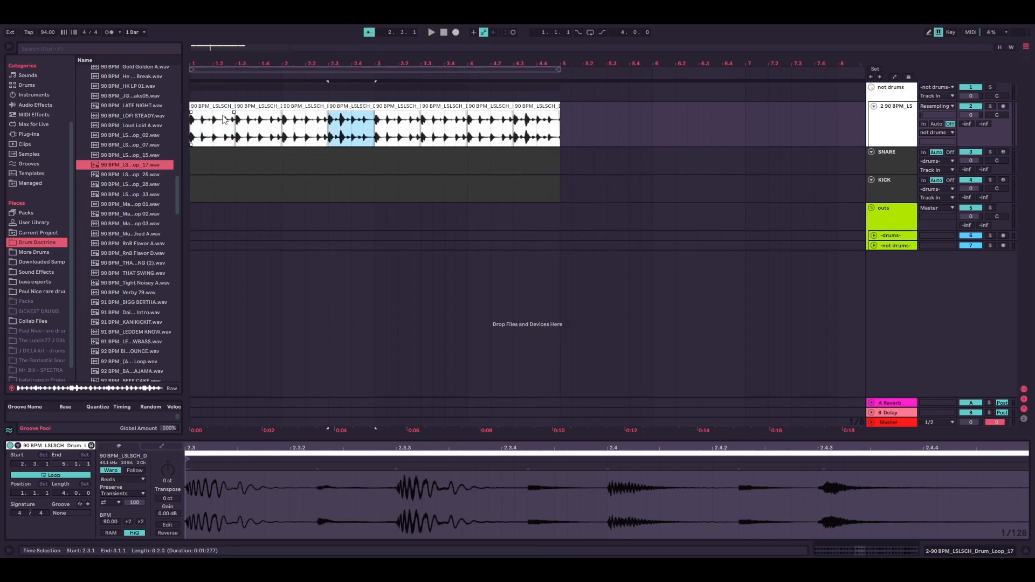
{"action": "left_click", "coordinate": [202, 115]}
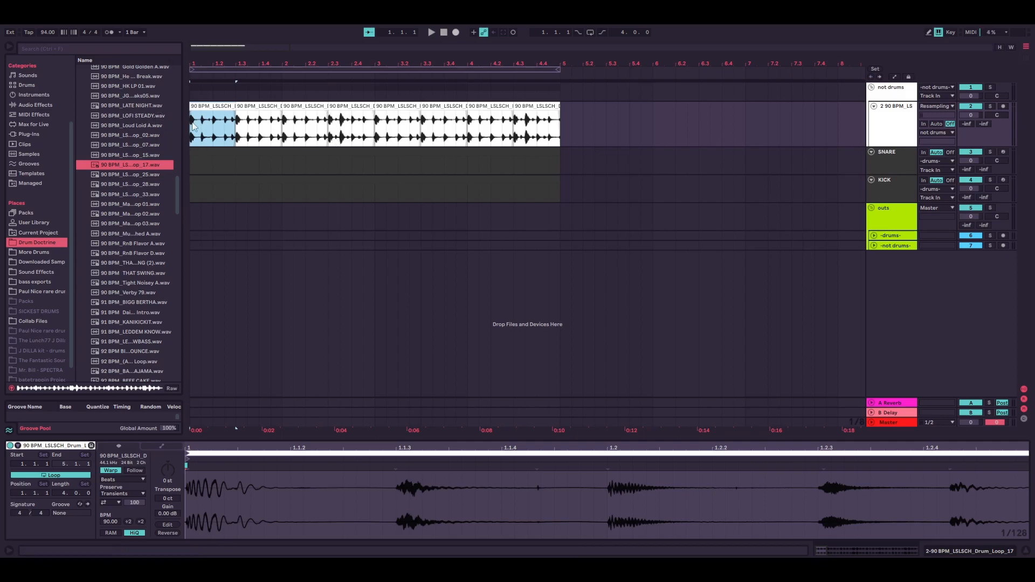
{"action": "left_click", "coordinate": [527, 109], "text": "shift"}
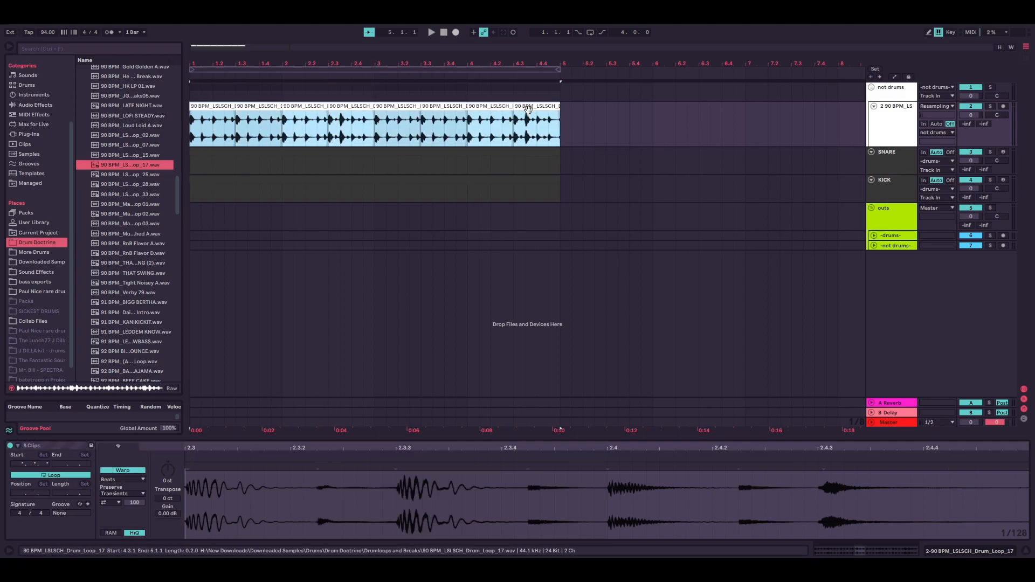
{"action": "left_click", "coordinate": [167, 452]}
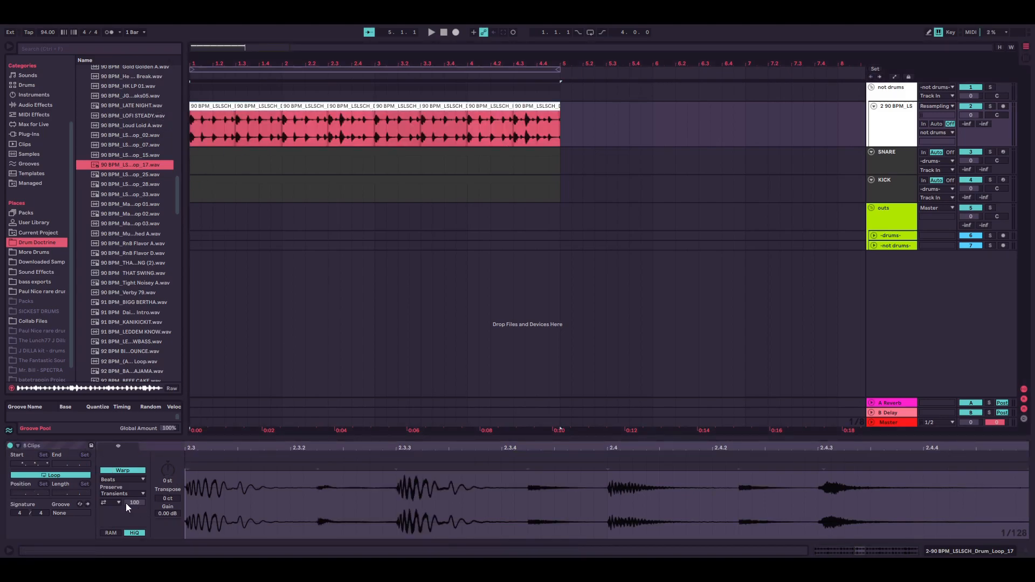
{"action": "left_click_drag", "start_coordinate": [177, 477], "coordinate": [177, 464]}
{"action": "key", "text": "space"}
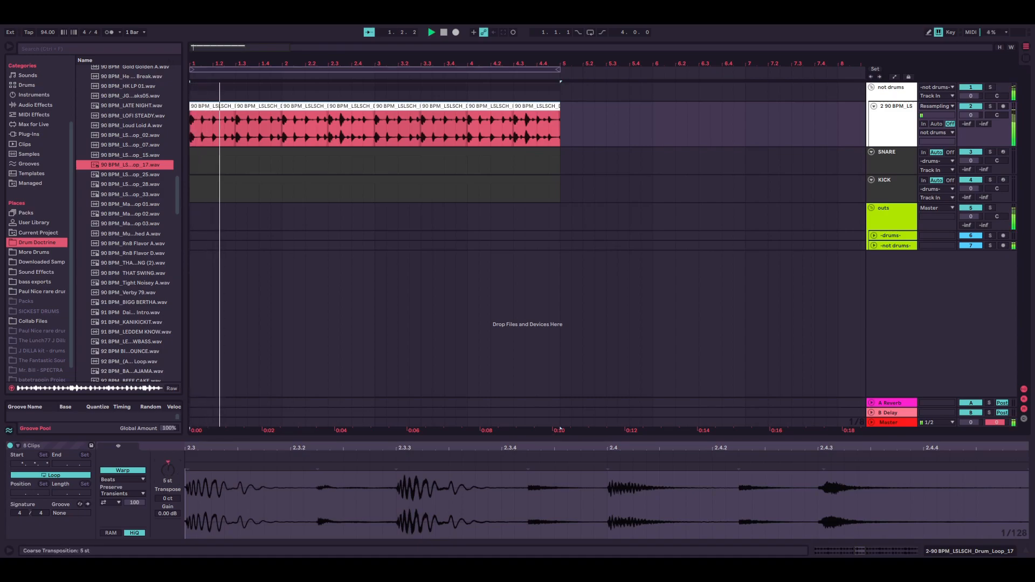
Look through the warp mode options for the selected slices and choose Beats
{"action": "left_click", "coordinate": [124, 480]}
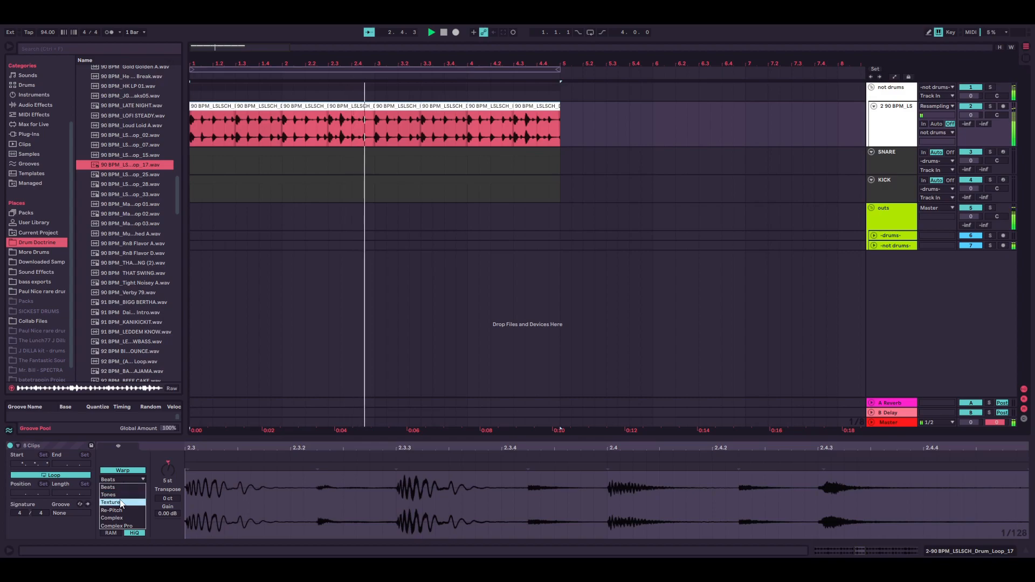
{"action": "left_click", "coordinate": [124, 478]}
{"action": "left_click", "coordinate": [123, 480]}
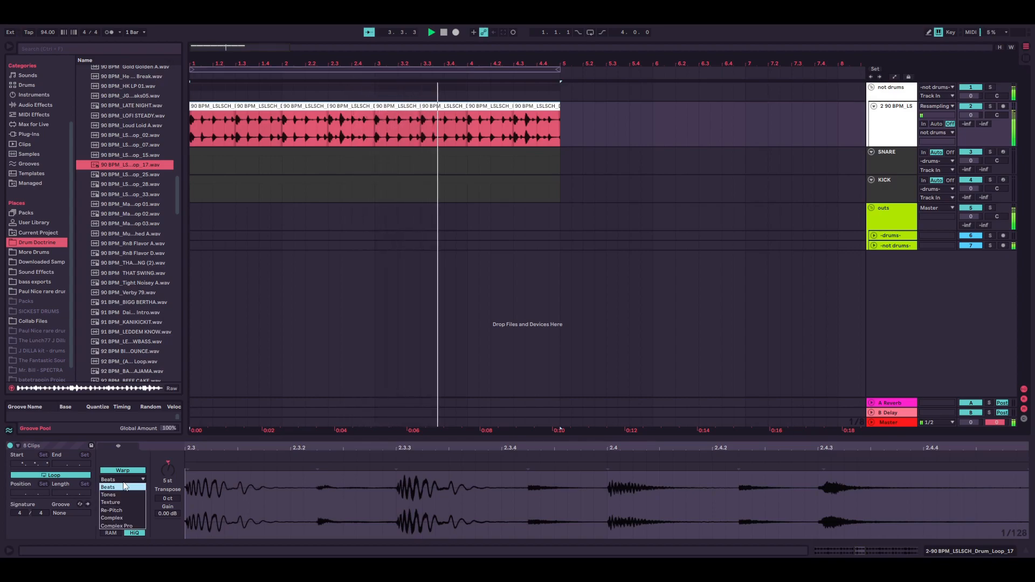
{"action": "left_click", "coordinate": [124, 487]}
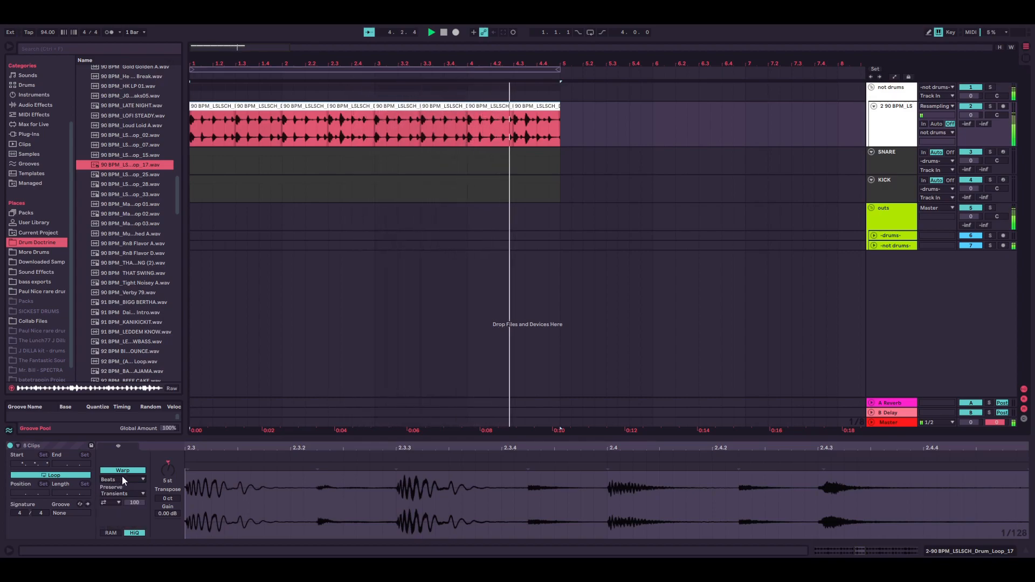
{"action": "left_click", "coordinate": [122, 478]}
{"action": "left_click", "coordinate": [123, 486]}
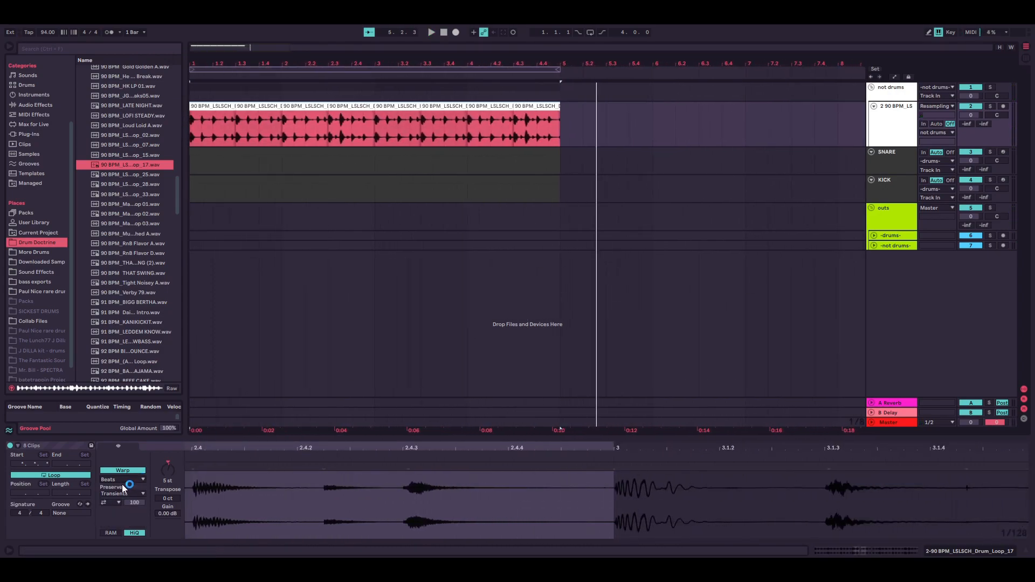
Set the slices' transient loop mode to off, lower the transient envelope to 82, and play the result
{"action": "left_click", "coordinate": [111, 511]}
{"action": "left_click", "coordinate": [107, 503]}
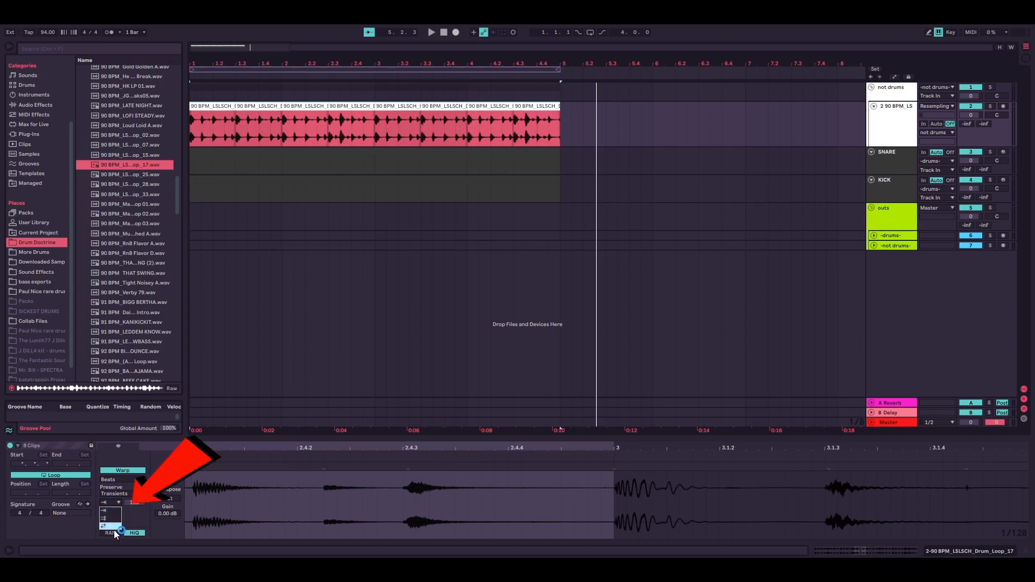
{"action": "left_click", "coordinate": [116, 526]}
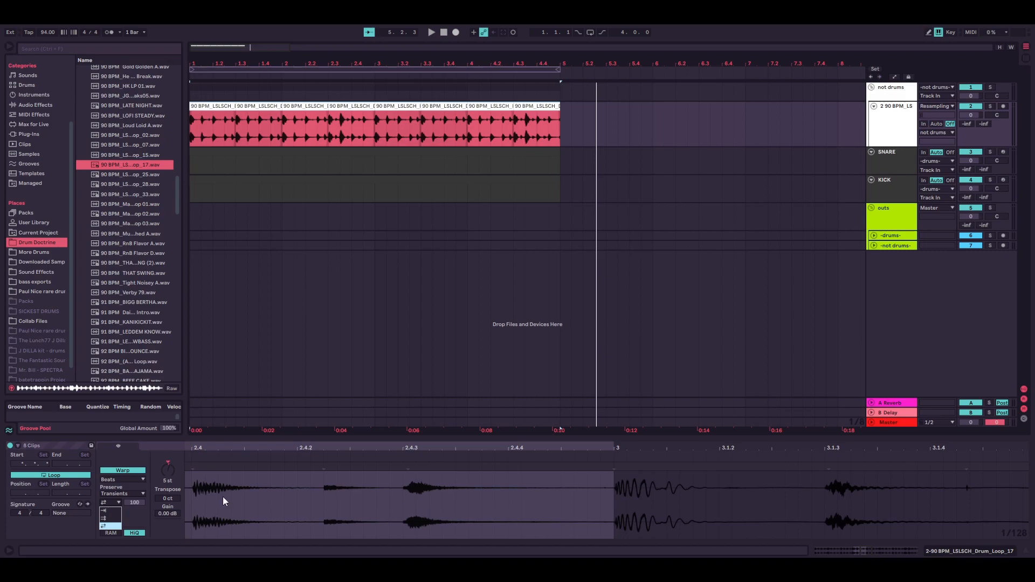
{"action": "left_click", "coordinate": [112, 526]}
{"action": "left_click_drag", "start_coordinate": [135, 503], "coordinate": [134, 477]}
{"action": "left_click_drag", "start_coordinate": [135, 502], "coordinate": [135, 523]}
{"action": "key", "text": "space"}
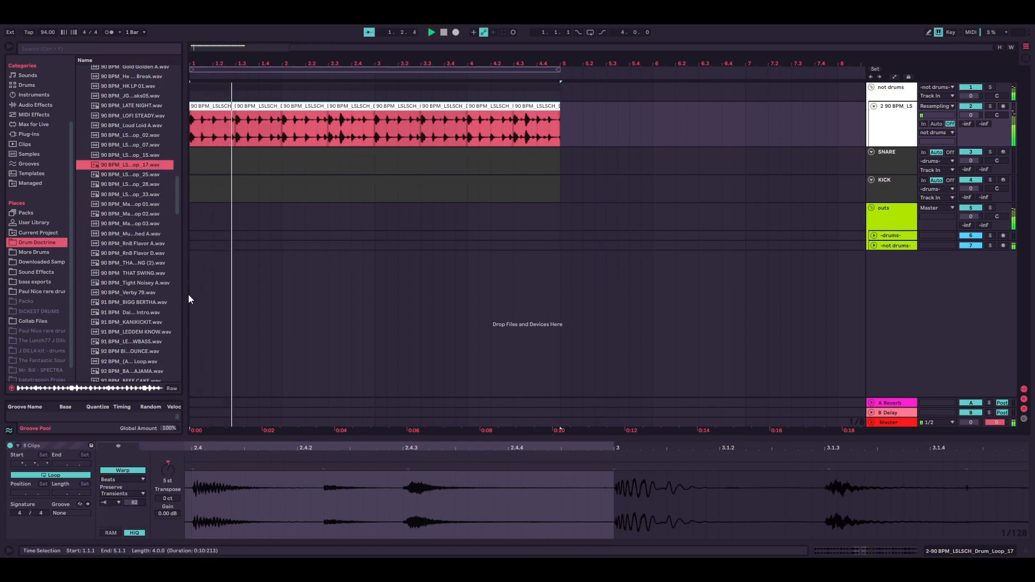
Set the transient loop mode of all eight drum slices to Loop Forward with the transient envelope at 100
{"action": "left_click", "coordinate": [897, 129]}
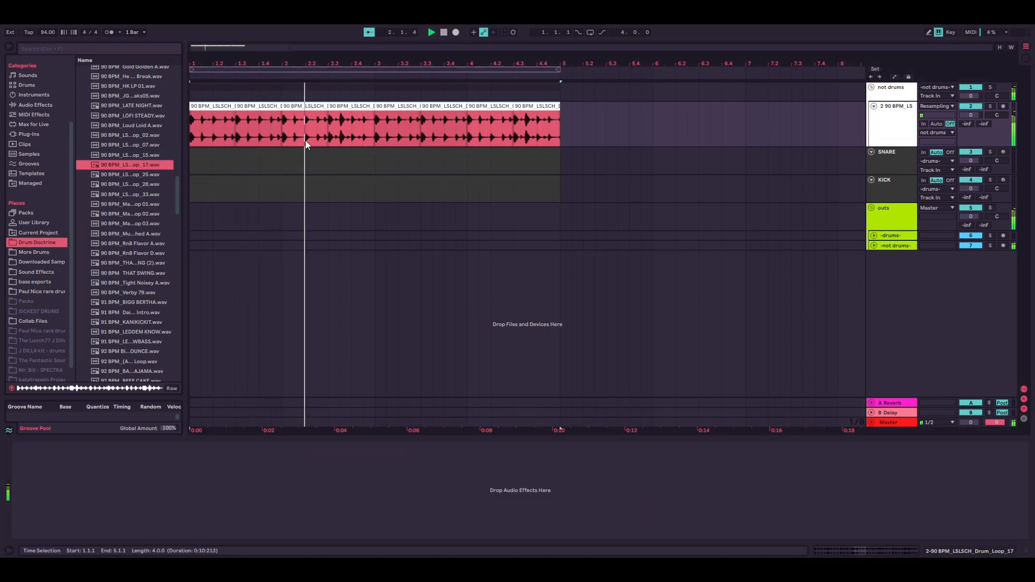
{"action": "left_click", "coordinate": [554, 107]}
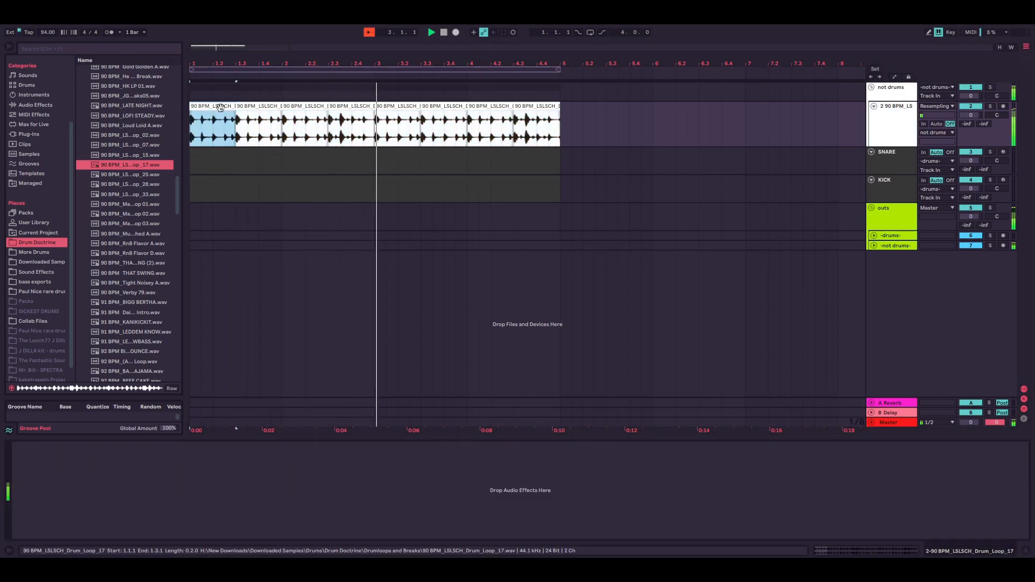
{"action": "double_click", "coordinate": [555, 107]}
{"action": "left_click", "coordinate": [112, 503]}
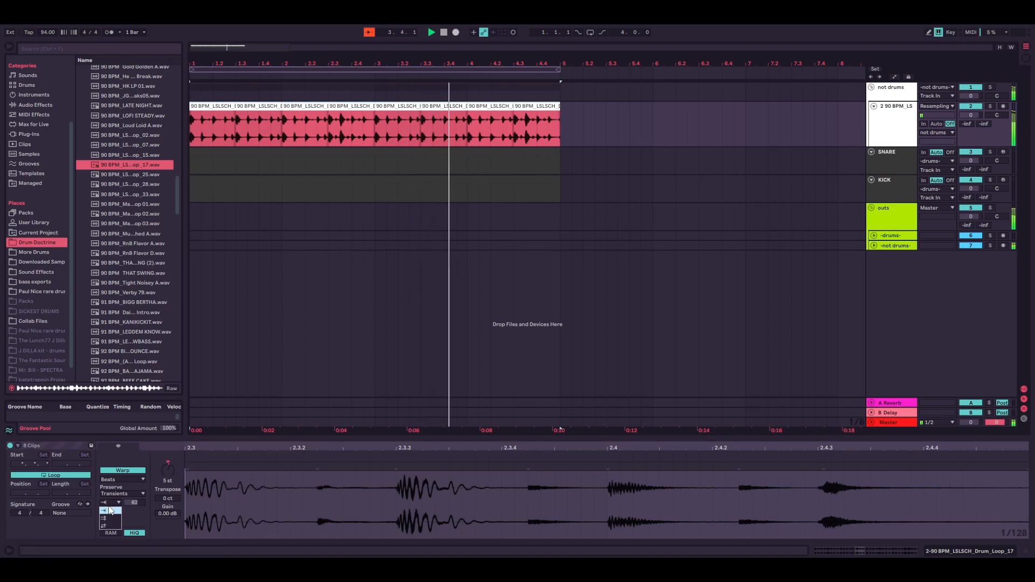
{"action": "left_click", "coordinate": [111, 519]}
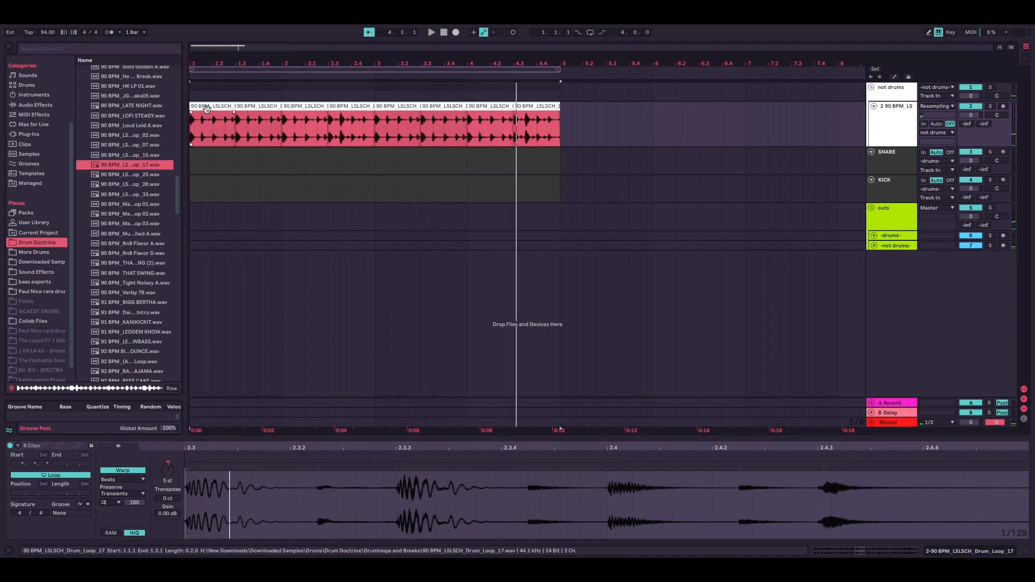
Double the first slice's source tempo to 180 BPM, extend the slice to the start of bar 2, and play it
{"action": "left_click", "coordinate": [204, 106]}
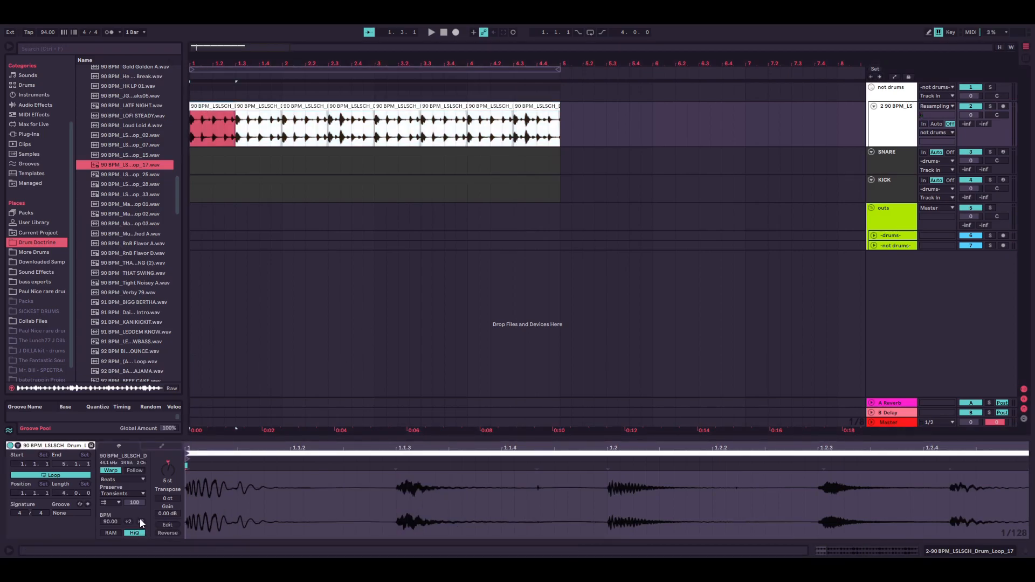
{"action": "left_click", "coordinate": [142, 522]}
{"action": "left_click", "coordinate": [237, 115]}
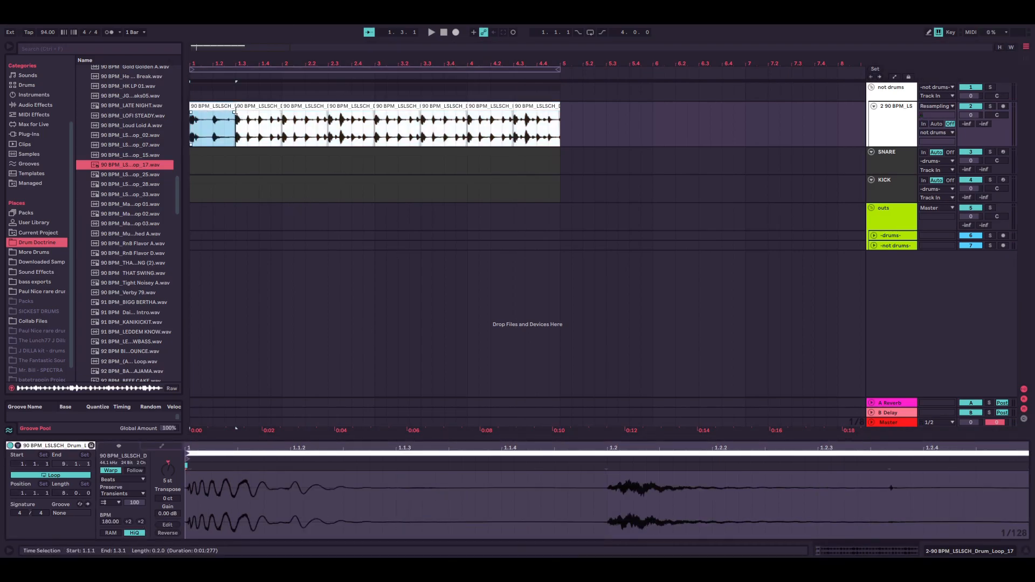
{"action": "left_click_drag", "start_coordinate": [235, 111], "coordinate": [281, 109]}
{"action": "key", "text": "ctrl+z"}
{"action": "key", "text": "space"}
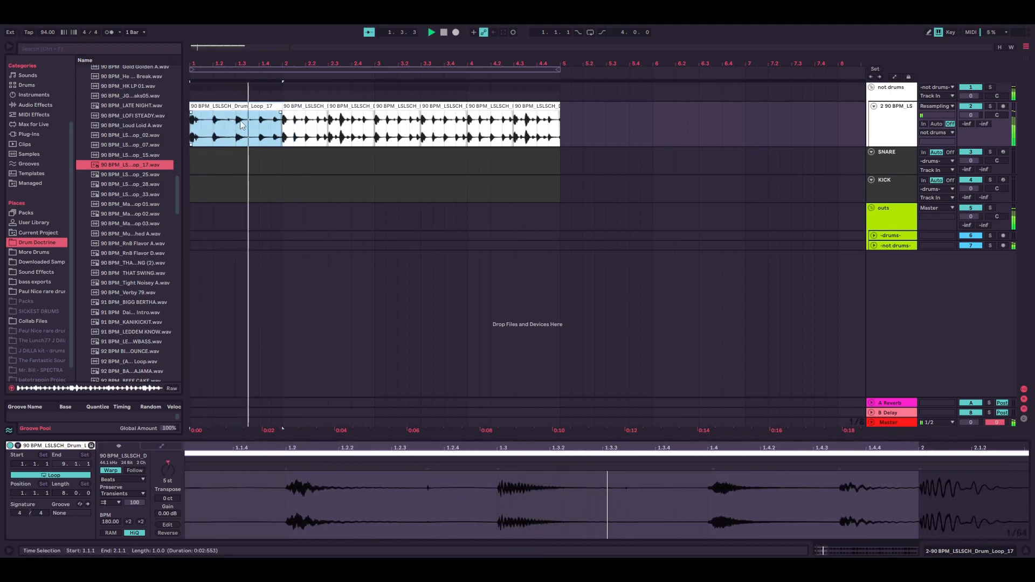
Copy the half-bar section starting at 1.3.1 of the extended first clip to 2.2.1 and play the first two bars
{"action": "left_click", "coordinate": [304, 126]}
{"action": "left_click_drag", "start_coordinate": [233, 126], "coordinate": [343, 117]}
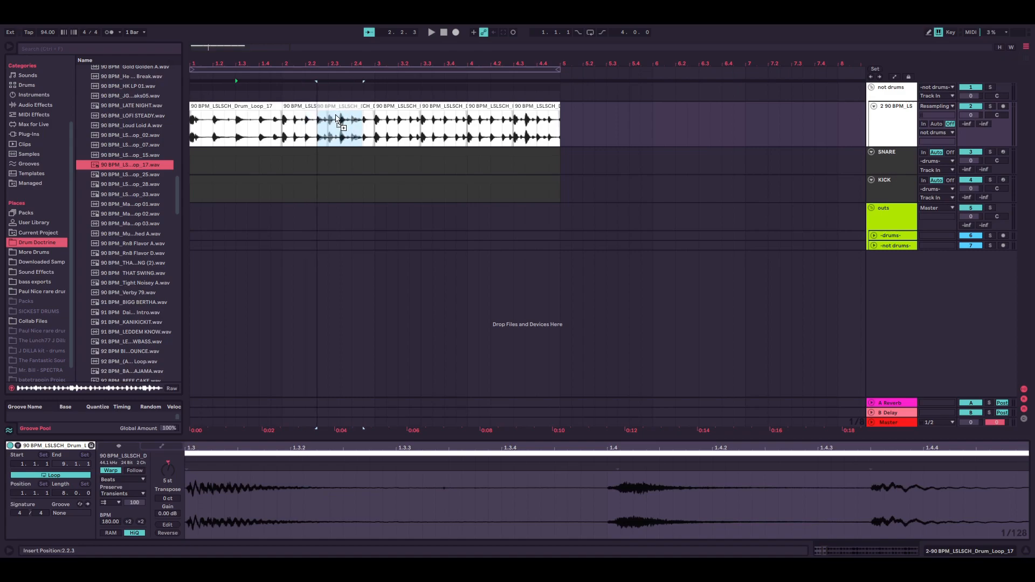
{"action": "left_click", "coordinate": [290, 104]}
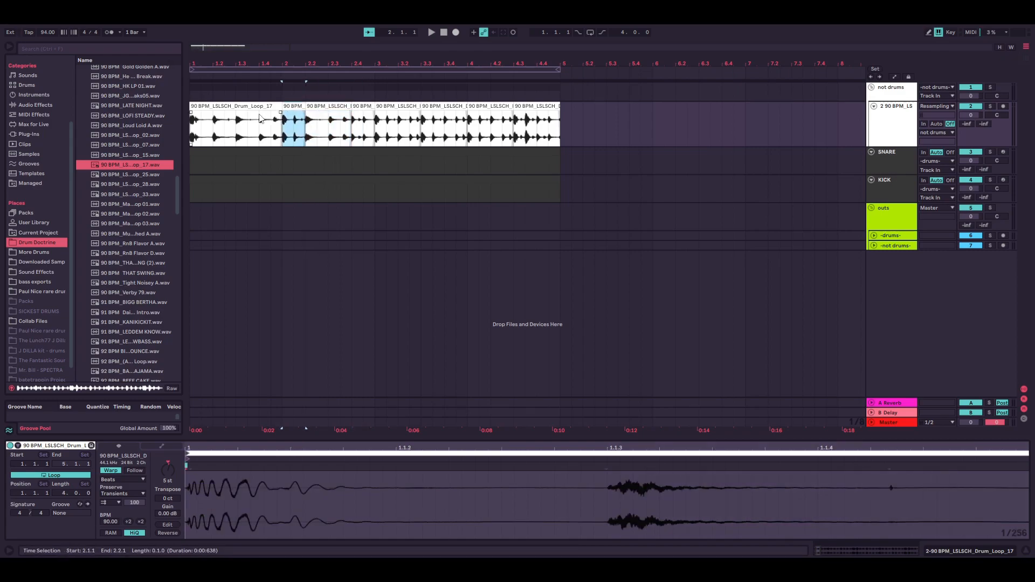
{"action": "left_click", "coordinate": [266, 107]}
{"action": "key", "text": "space"}
{"action": "left_click", "coordinate": [347, 107]}
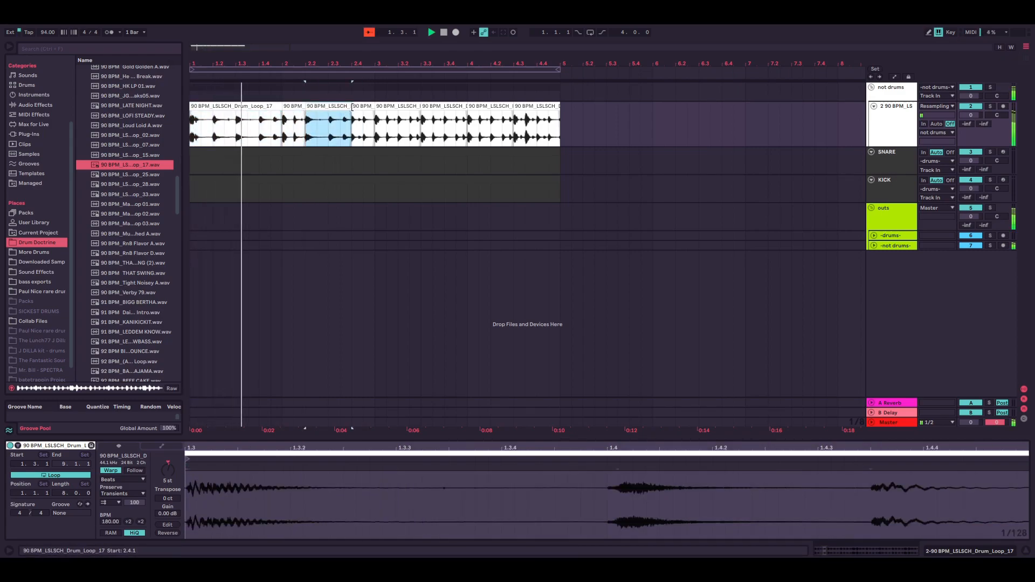
{"action": "left_click", "coordinate": [356, 108]}
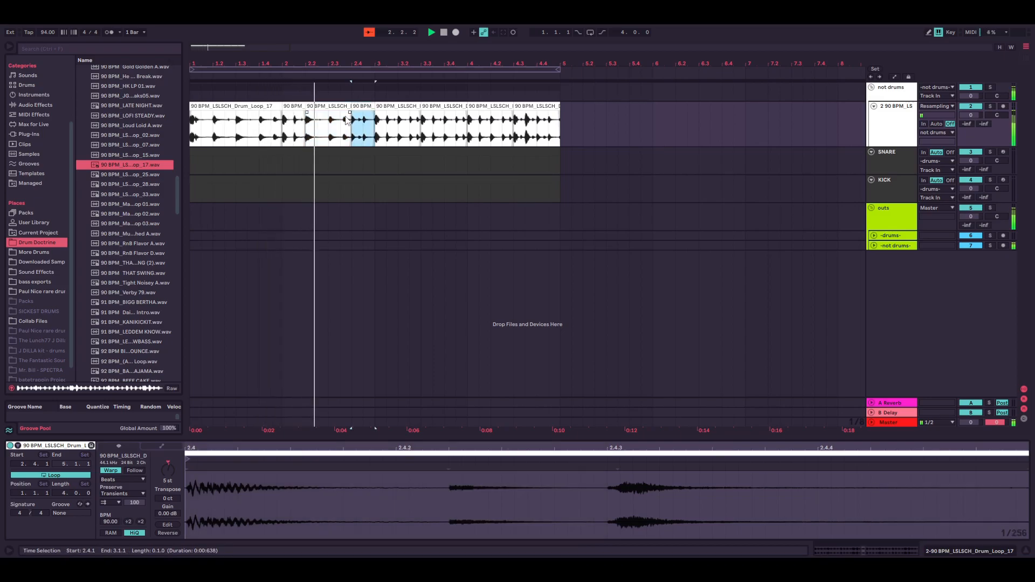
{"action": "key", "text": "space"}
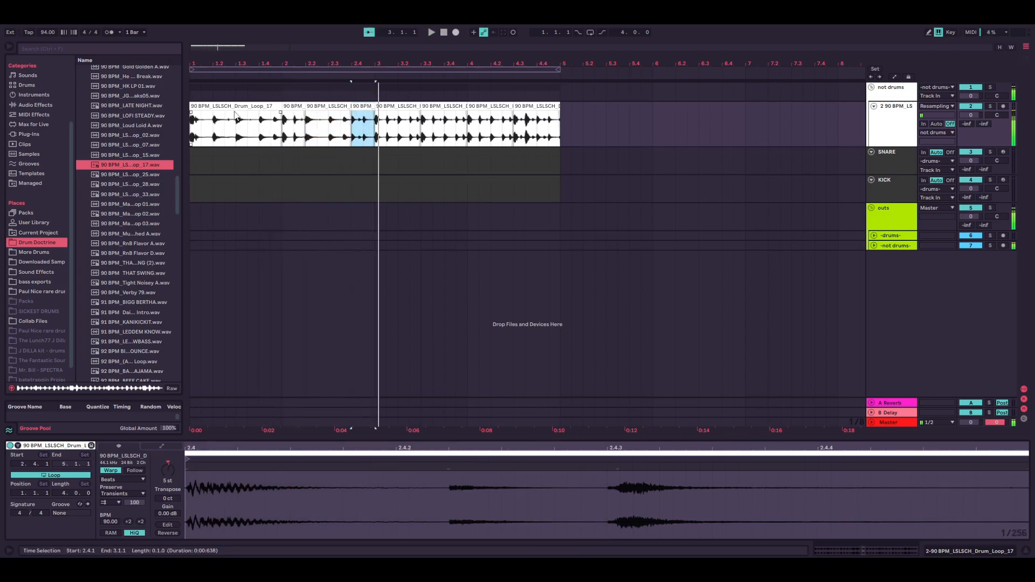
Duplicate the four clips of bars 1 and 2 over bars 3 and 4
{"action": "left_click", "coordinate": [232, 107], "text": "shift"}
{"action": "key", "text": "ctrl+d"}
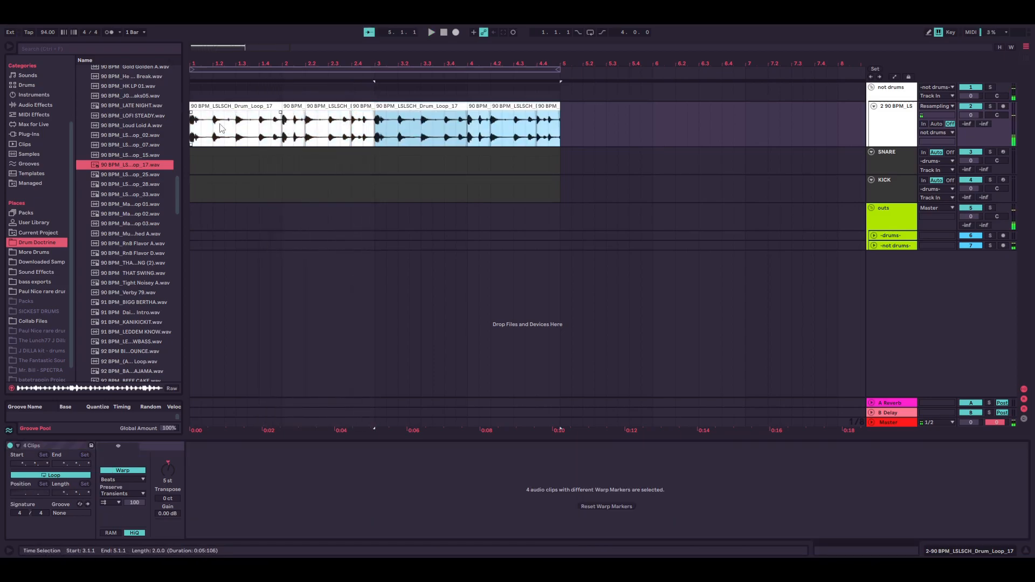
{"action": "left_click", "coordinate": [419, 107]}
{"action": "left_click", "coordinate": [514, 107]}
Slide the audio inside the three bar 4 clips by two beats, so the first starts at sample position 1.3.1, and play them
{"action": "left_click", "coordinate": [480, 108]}
{"action": "left_click", "coordinate": [548, 104], "text": "shift"}
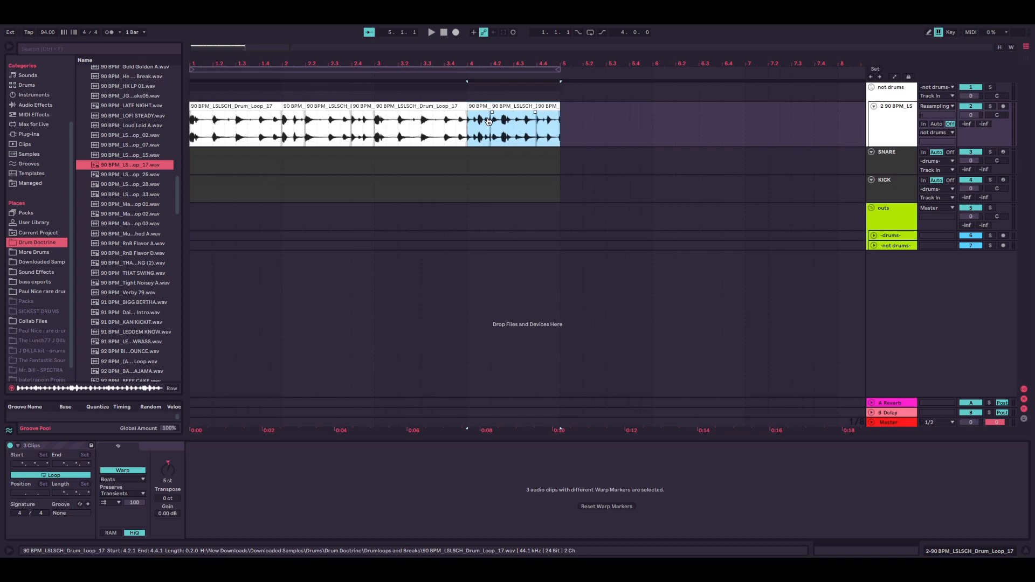
{"action": "left_click_drag", "start_coordinate": [460, 106], "coordinate": [478, 106]}
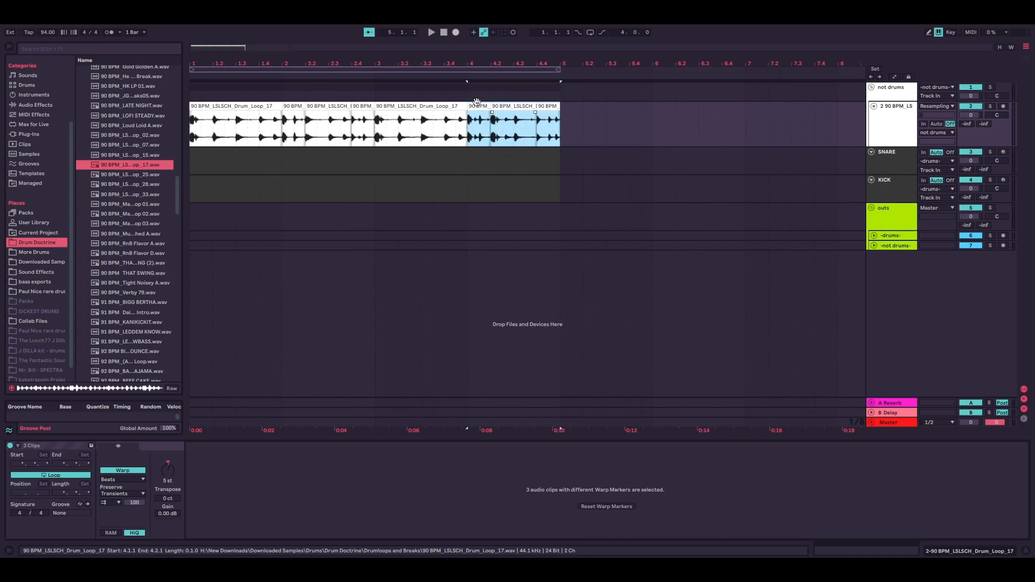
{"action": "left_click", "coordinate": [477, 105]}
{"action": "key", "text": "space"}
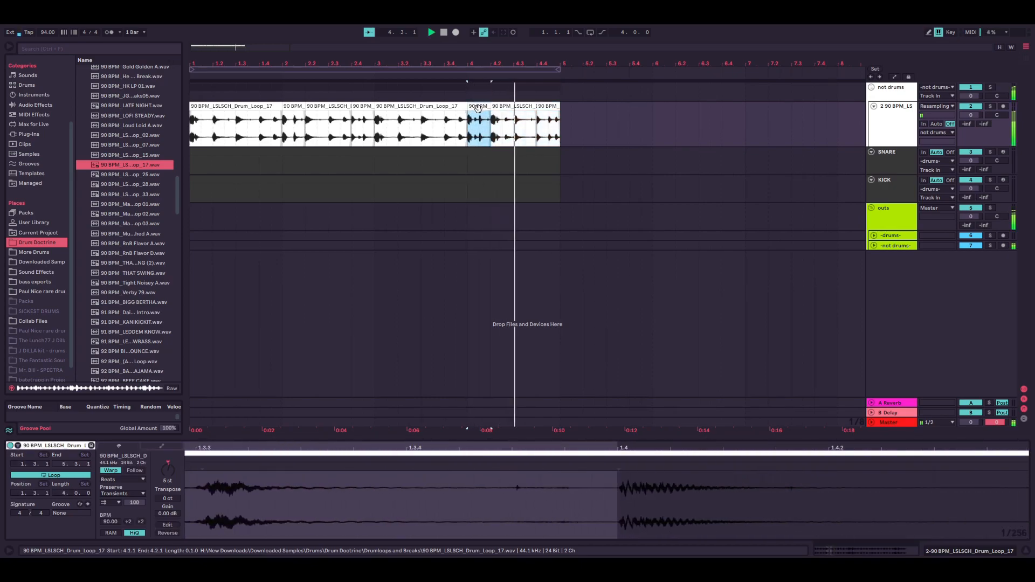
{"action": "key", "text": "space"}
{"action": "left_click", "coordinate": [513, 106]}
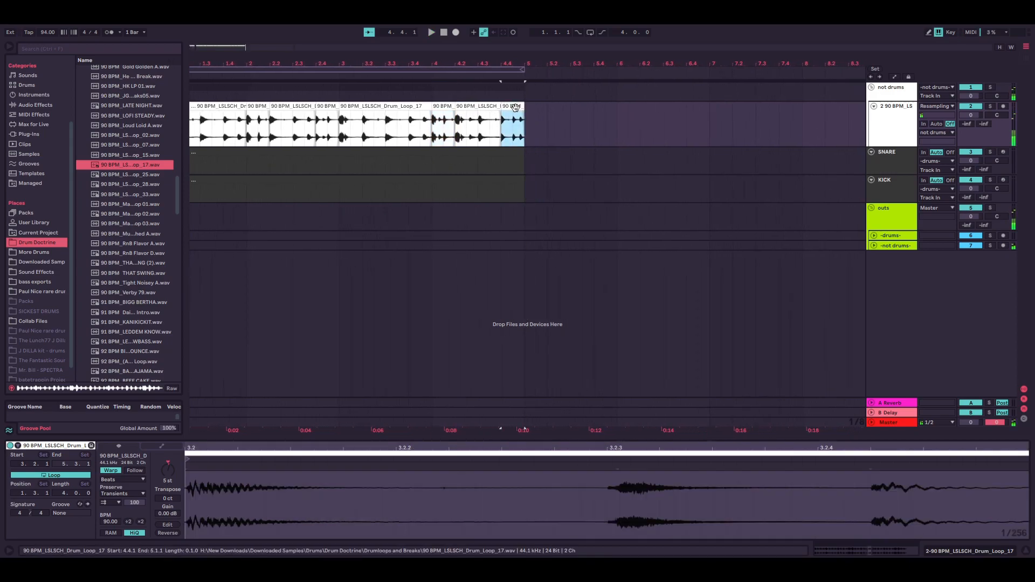
Select all clips on the drum loop track and show the track's audio effects chain
{"action": "left_click_drag", "start_coordinate": [258, 225], "coordinate": [539, 193]}
{"action": "left_click", "coordinate": [891, 131]}
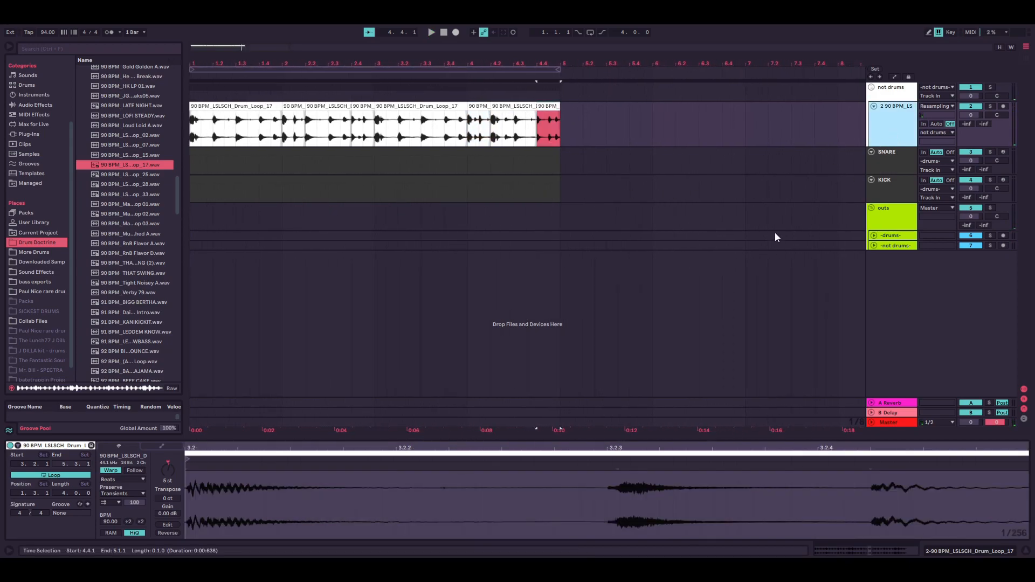
{"action": "left_click", "coordinate": [201, 107]}
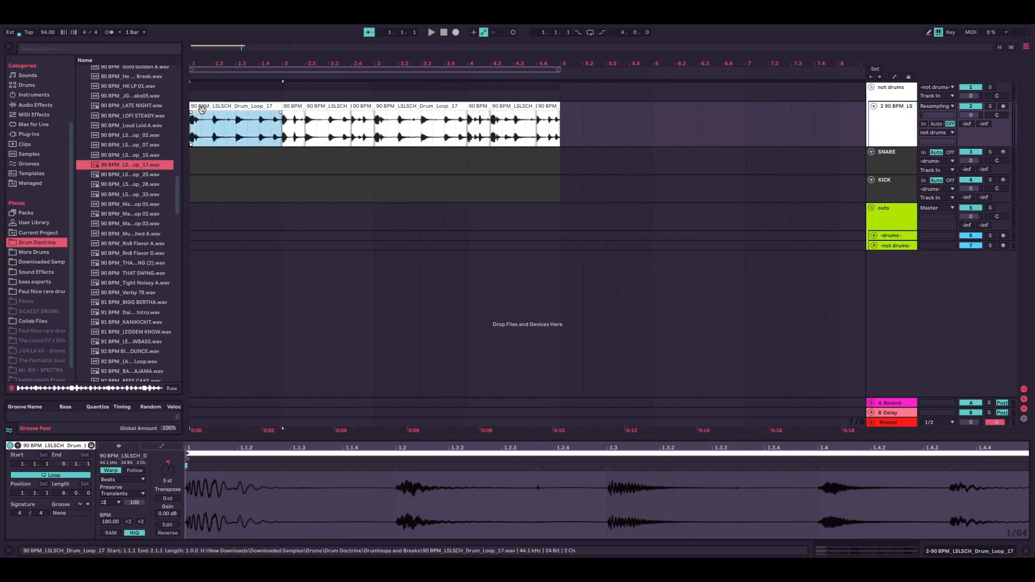
{"action": "left_click", "coordinate": [554, 106], "text": "shift"}
{"action": "left_click", "coordinate": [446, 161]}
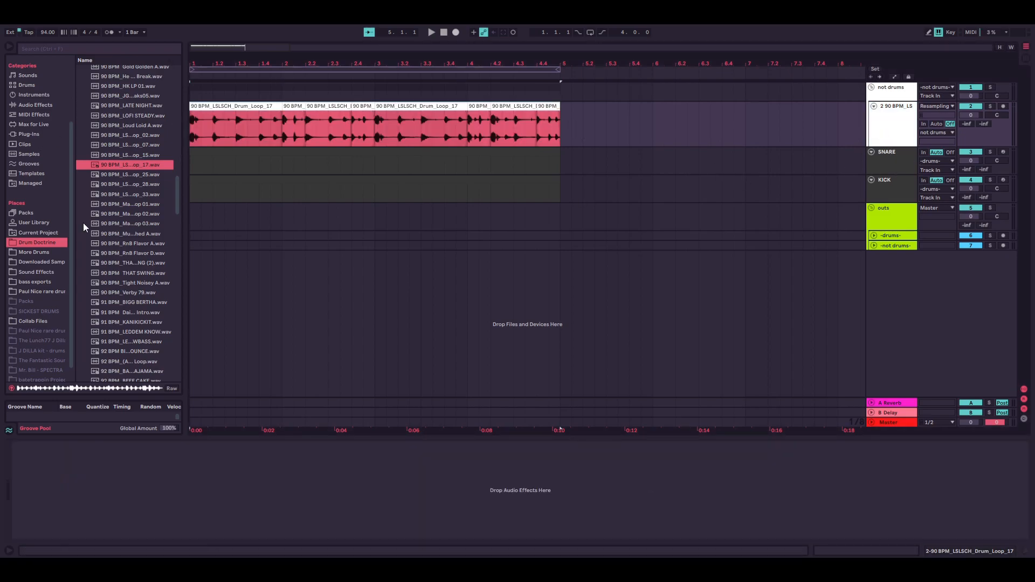
Add EQ Eight from the Utility collection to the drum loop track and set band 1 to a low cut at 138 Hz
{"action": "scroll", "coordinate": [29, 129], "scroll_direction": "up", "scroll_amount": 3}
{"action": "scroll", "coordinate": [29, 128], "scroll_direction": "up", "scroll_amount": 1}
{"action": "left_click", "coordinate": [33, 79]}
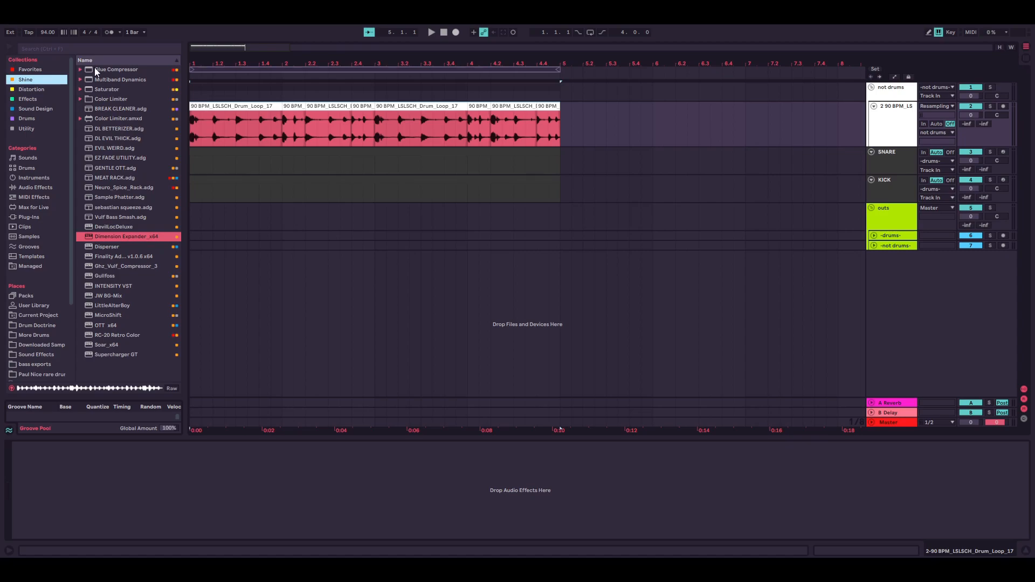
{"action": "left_click", "coordinate": [27, 129]}
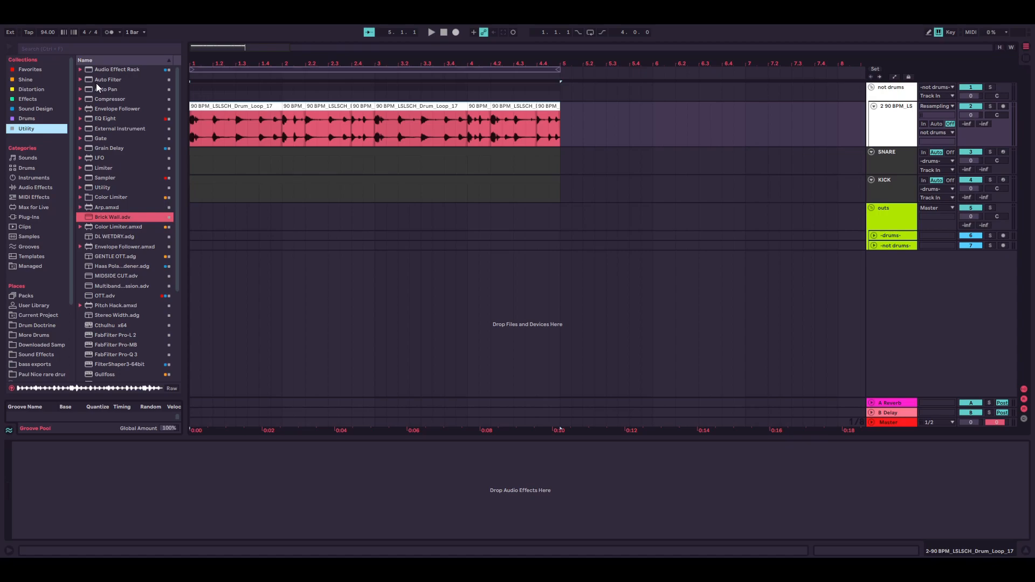
{"action": "left_click", "coordinate": [97, 118]}
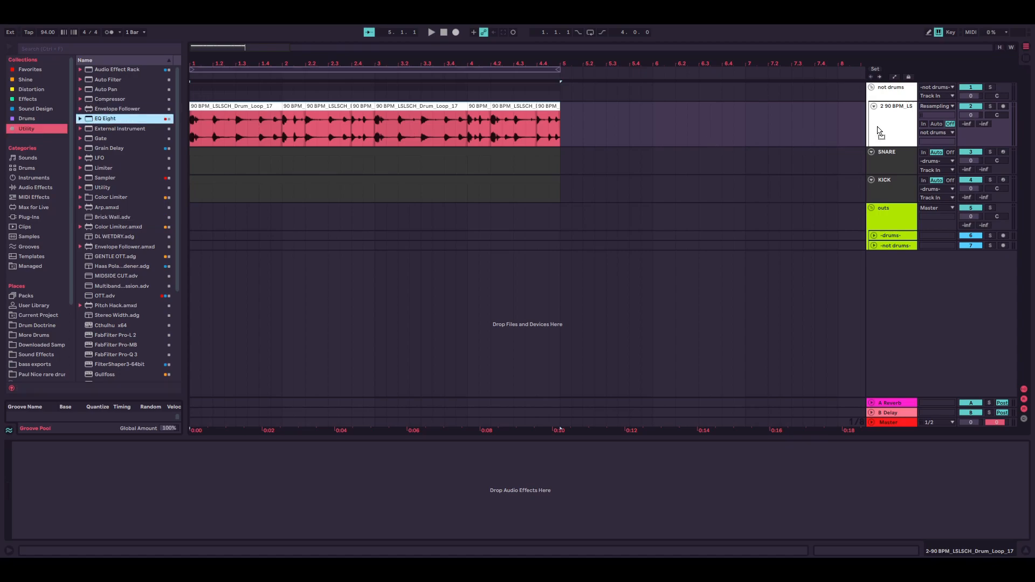
{"action": "left_click_drag", "start_coordinate": [875, 130], "coordinate": [895, 124]}
{"action": "left_click", "coordinate": [48, 534]}
{"action": "left_click_drag", "start_coordinate": [99, 493], "coordinate": [103, 501]}
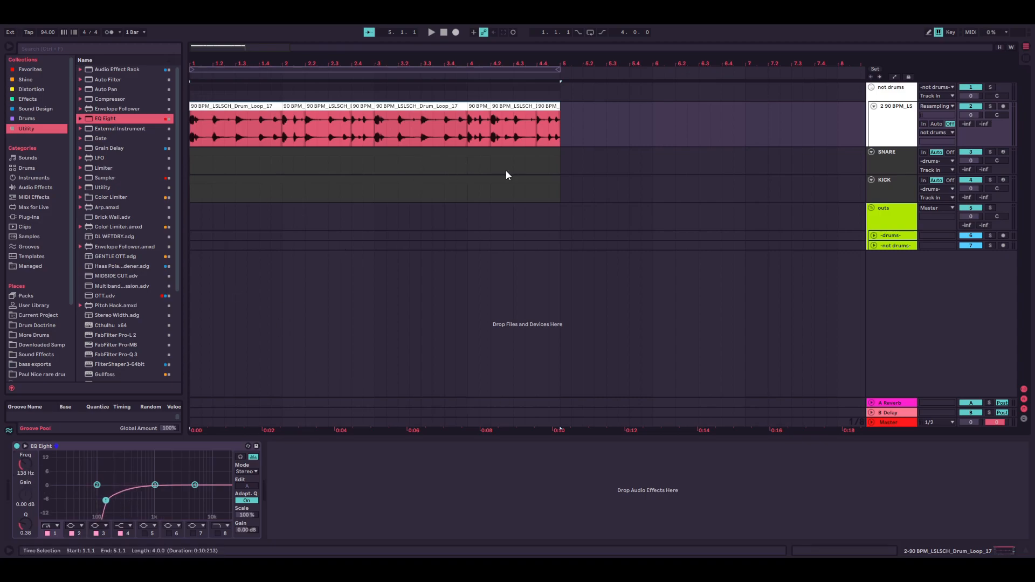
Add a Glue Compressor after EQ Eight, raise the EQ's low cut to 215 Hz, and play the beat
{"action": "left_click", "coordinate": [28, 80]}
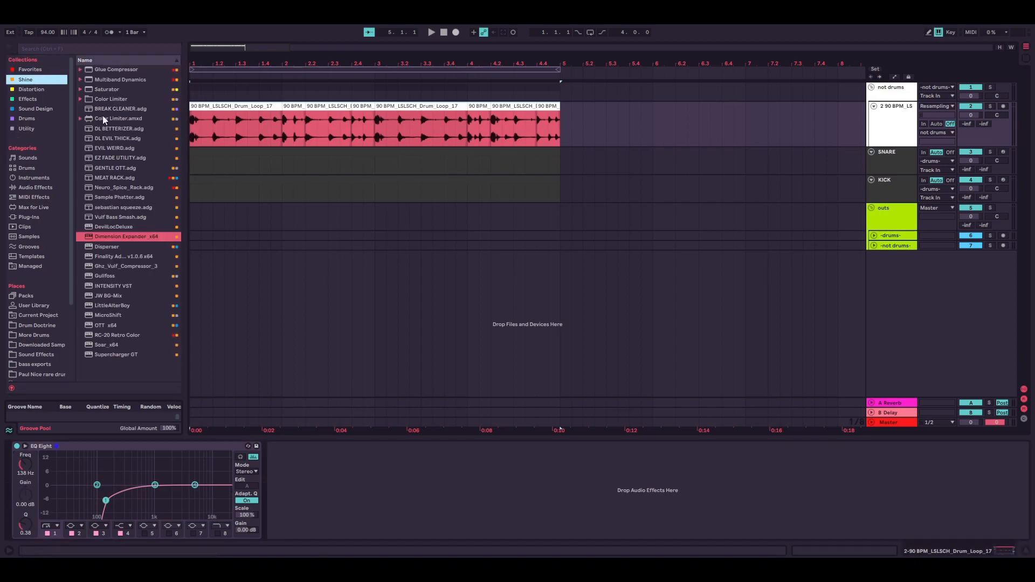
{"action": "double_click", "coordinate": [111, 69]}
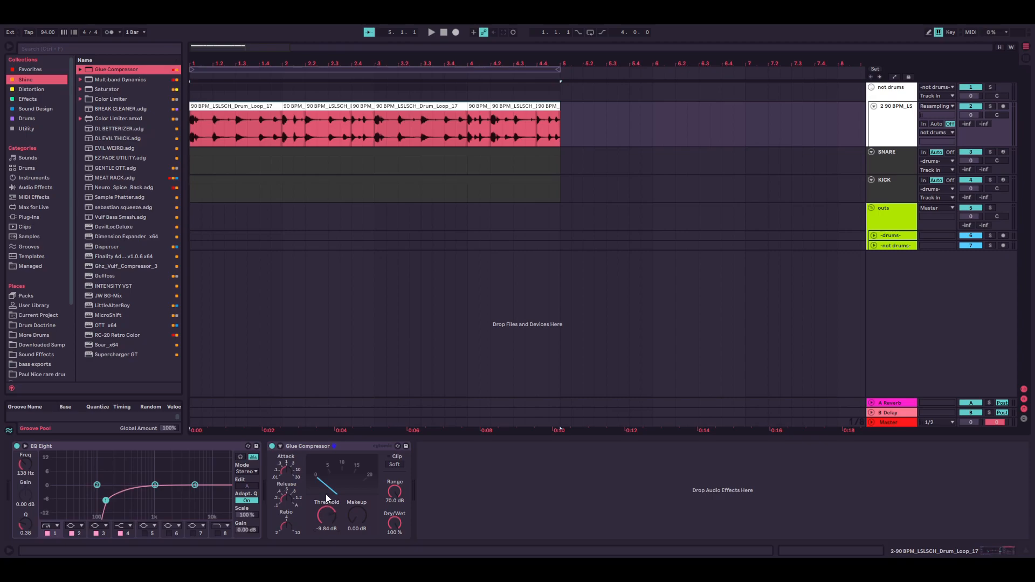
{"action": "left_click_drag", "start_coordinate": [108, 501], "coordinate": [117, 499]}
{"action": "key", "text": "space"}
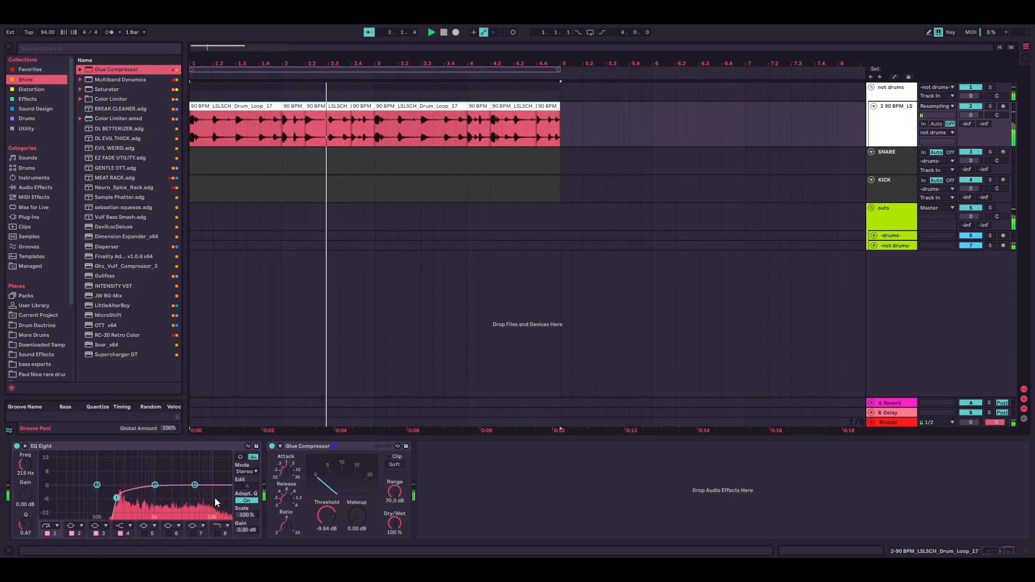
Reverse the one-beat clips at 2.1.1, 2.4.1, 4.1.1 and 4.4.1
{"action": "left_click", "coordinate": [289, 121]}
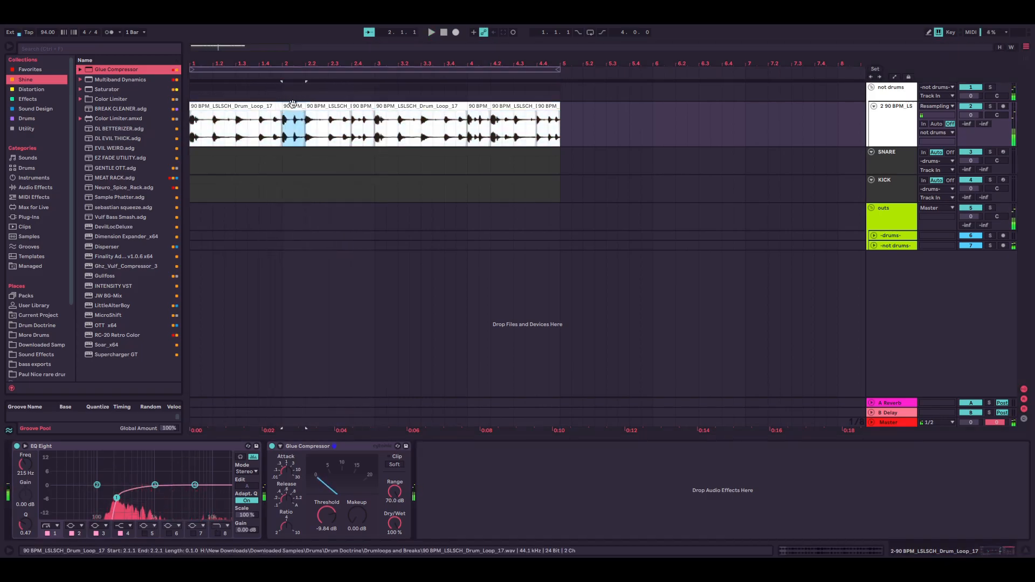
{"action": "key", "text": "space"}
{"action": "key", "text": "shift+Tab"}
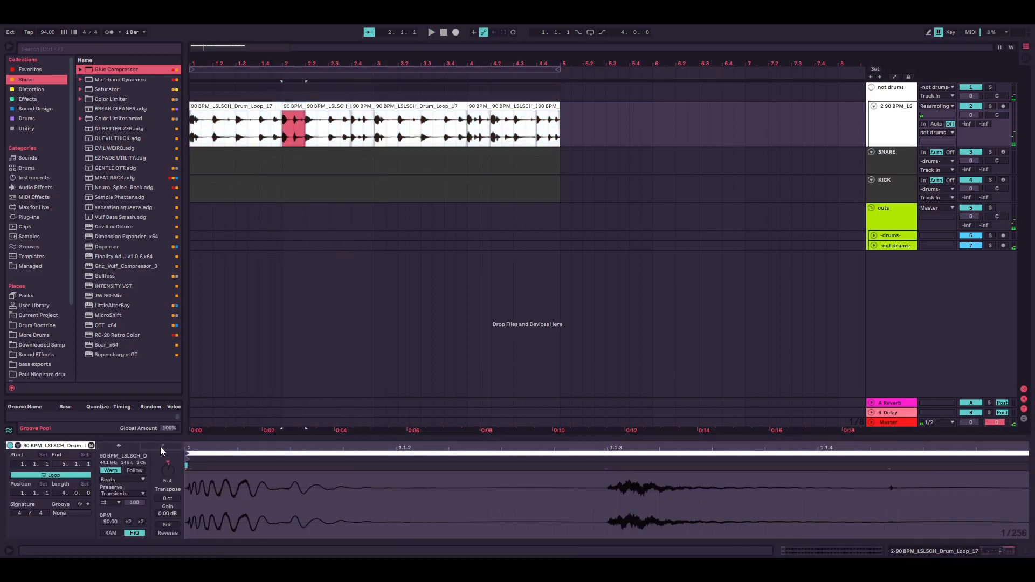
{"action": "left_click", "coordinate": [167, 533]}
{"action": "left_click", "coordinate": [363, 124]}
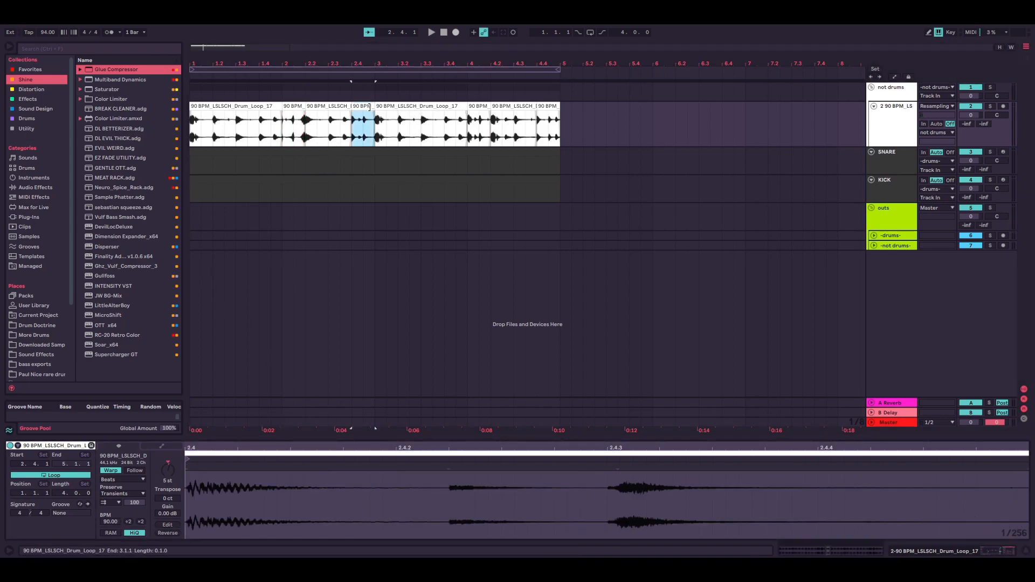
{"action": "left_click", "coordinate": [168, 532]}
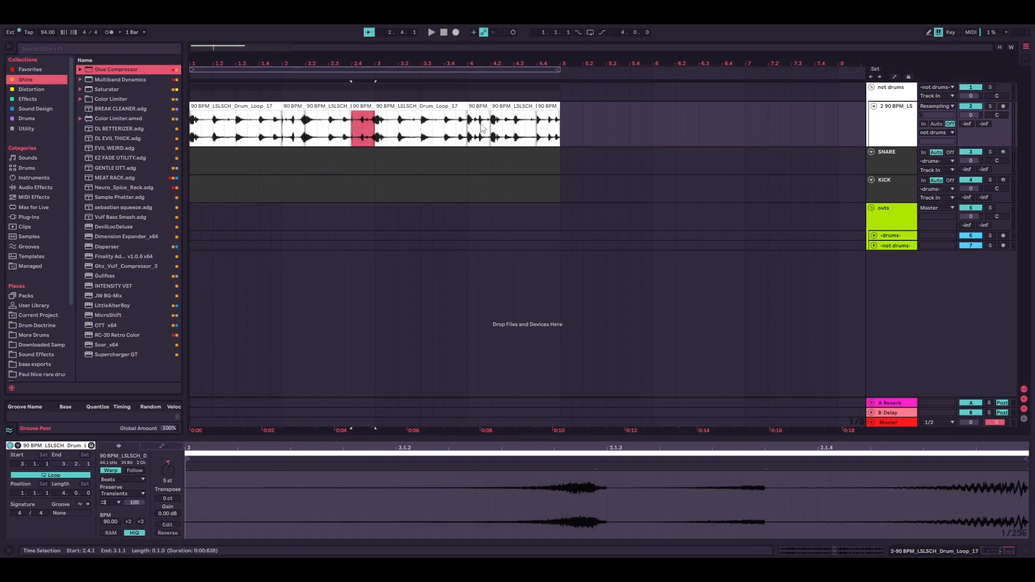
{"action": "left_click", "coordinate": [171, 534]}
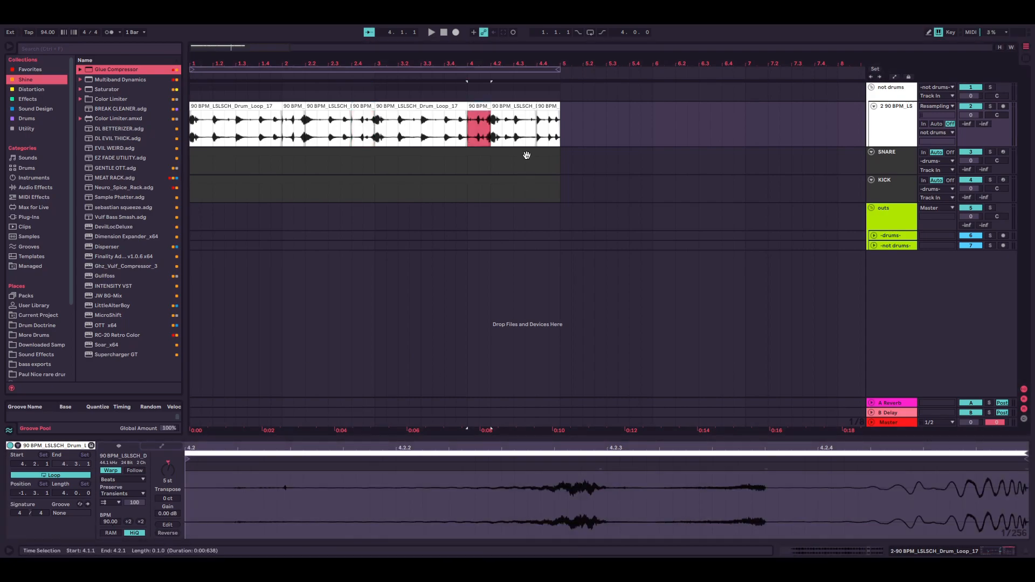
{"action": "left_click", "coordinate": [164, 534]}
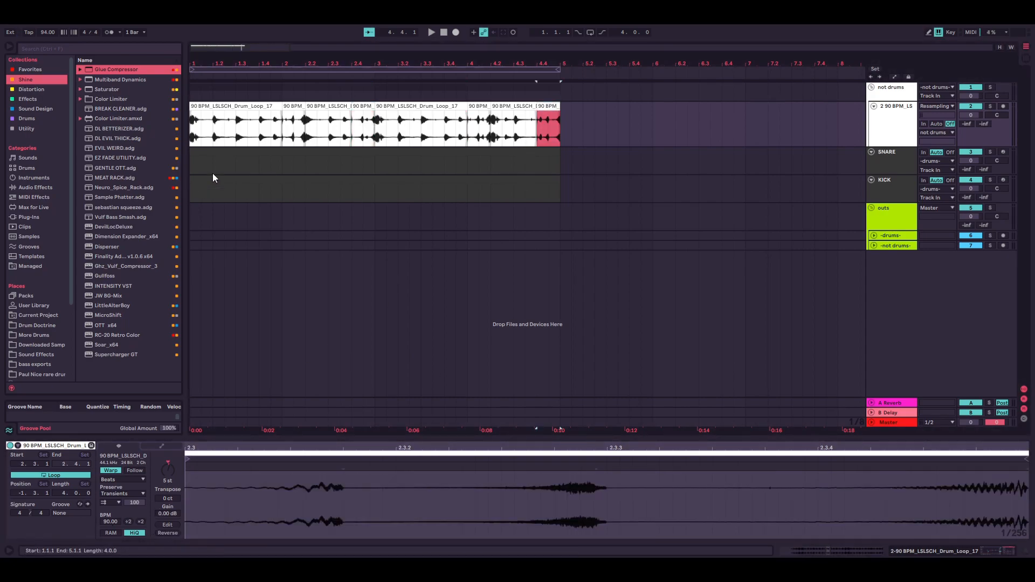
Show the drum loop track's audio effects chain and select the Glue Compressor
{"action": "double_click", "coordinate": [897, 132]}
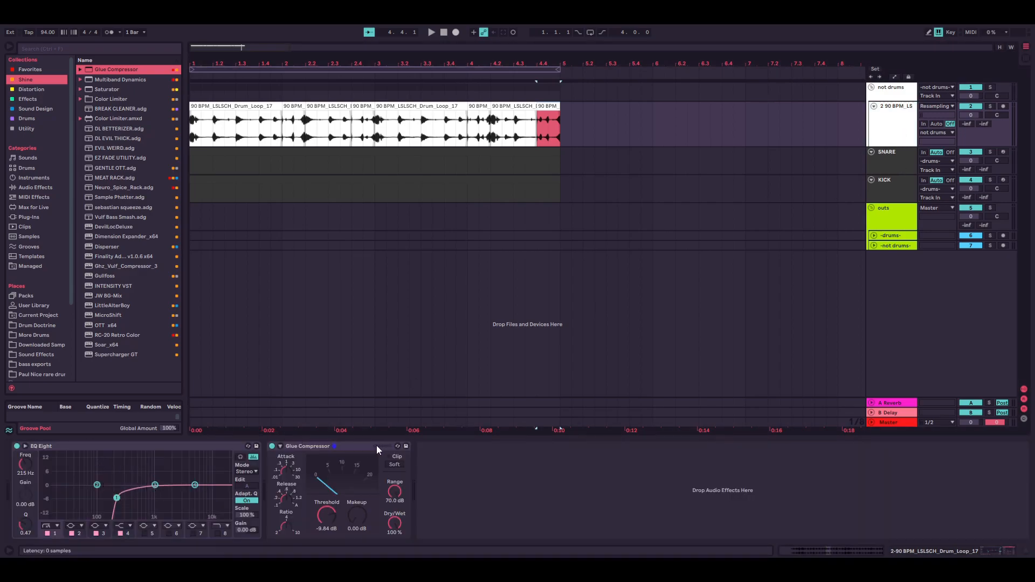
{"action": "left_click", "coordinate": [353, 447]}
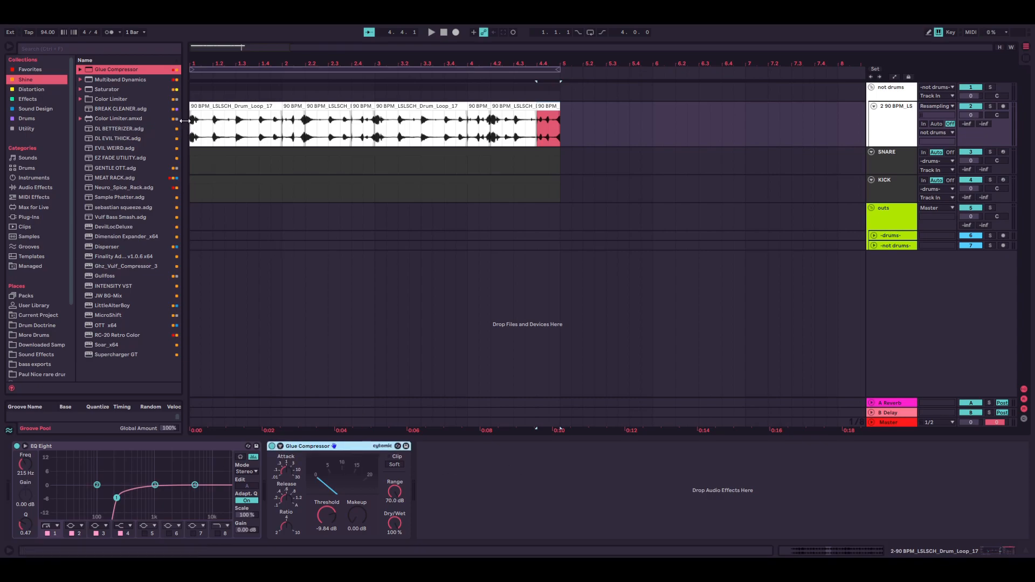
{"action": "left_click", "coordinate": [288, 465]}
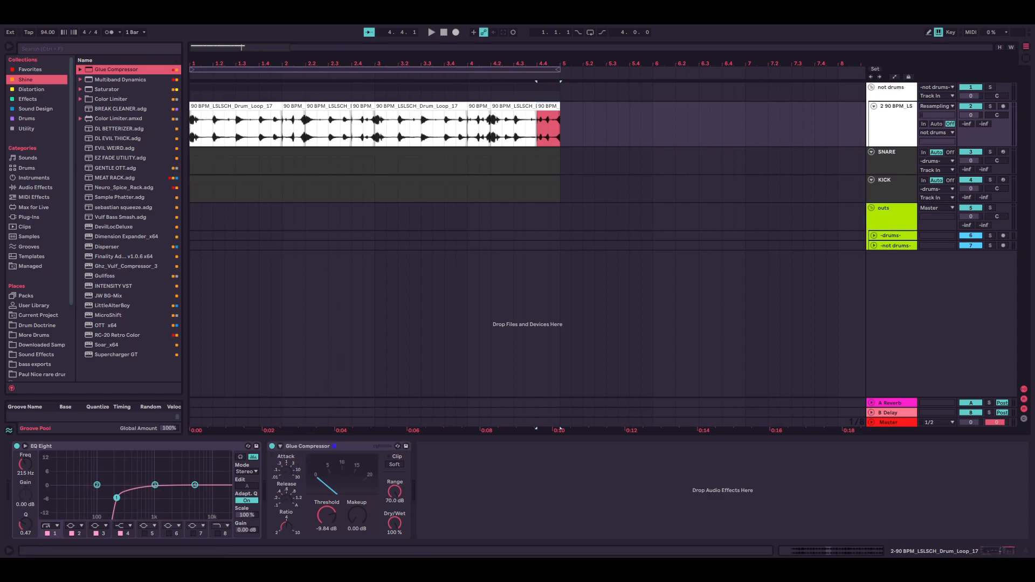
{"action": "left_click", "coordinate": [348, 448]}
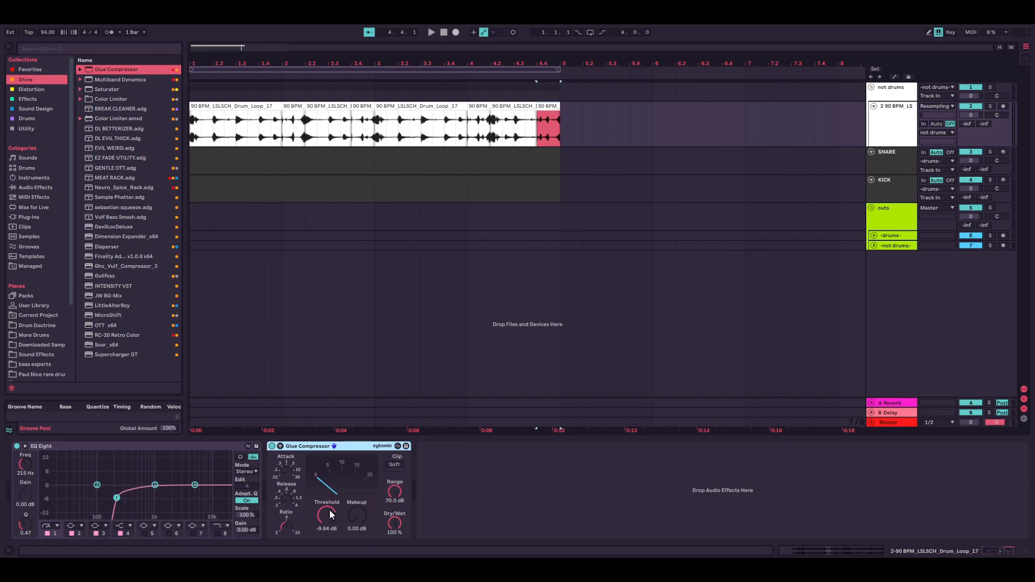
Enlarge the drum loop track and examine the waveform and the quiet gap between hits around 2.3.2
{"action": "scroll", "coordinate": [322, 173], "scroll_direction": "up", "scroll_amount": 5}
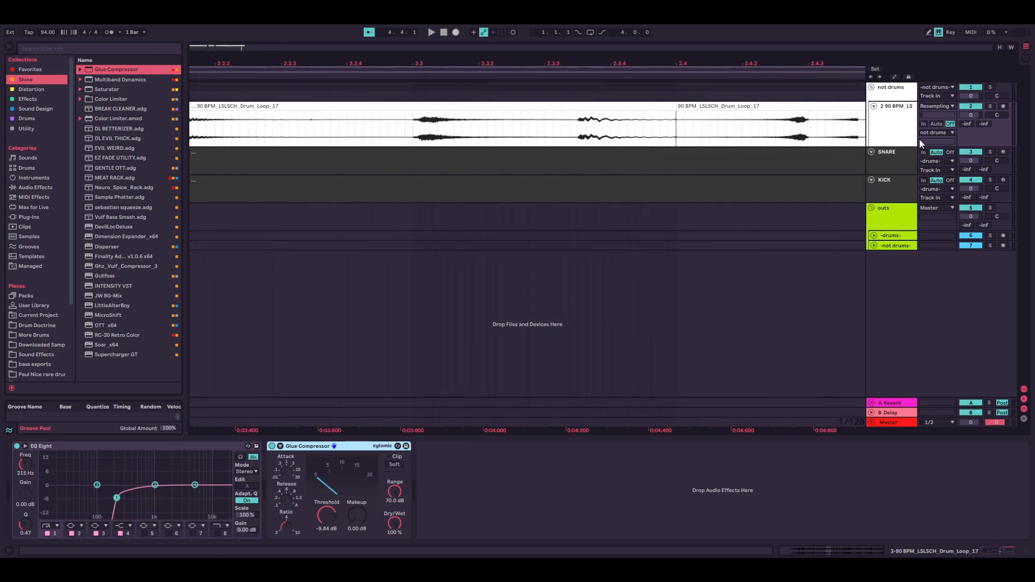
{"action": "left_click_drag", "start_coordinate": [904, 147], "coordinate": [904, 331]}
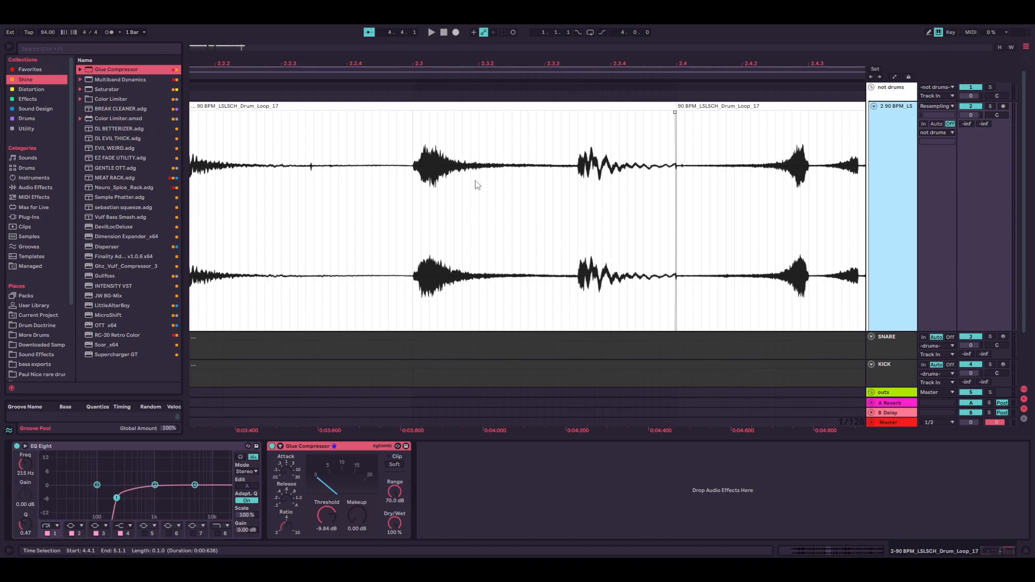
{"action": "left_click_drag", "start_coordinate": [477, 189], "coordinate": [424, 186]}
{"action": "left_click_drag", "start_coordinate": [549, 189], "coordinate": [502, 189]}
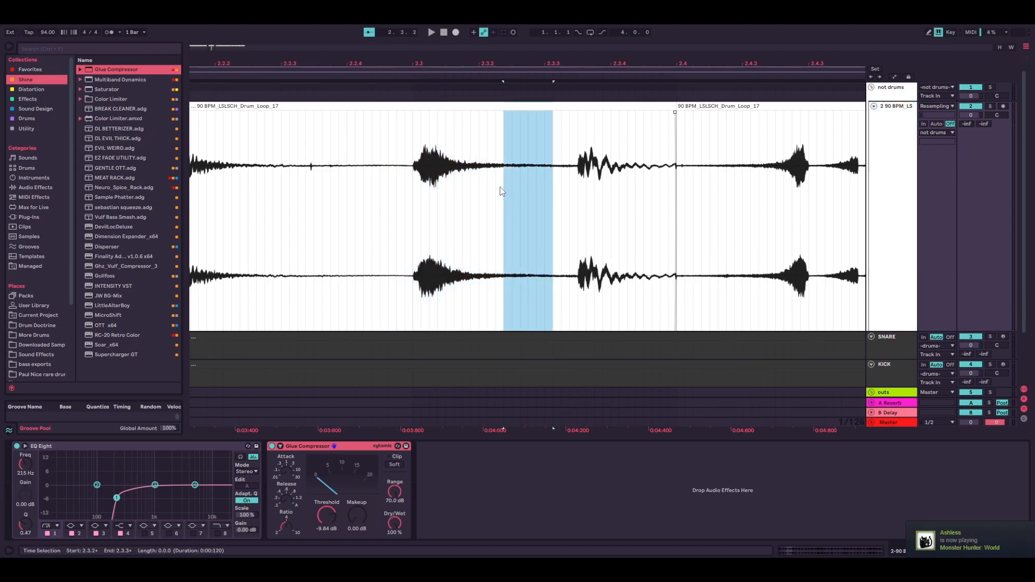
{"action": "scroll", "coordinate": [501, 189], "scroll_direction": "down", "scroll_amount": 2}
{"action": "scroll", "coordinate": [422, 182], "scroll_direction": "down", "scroll_amount": 4}
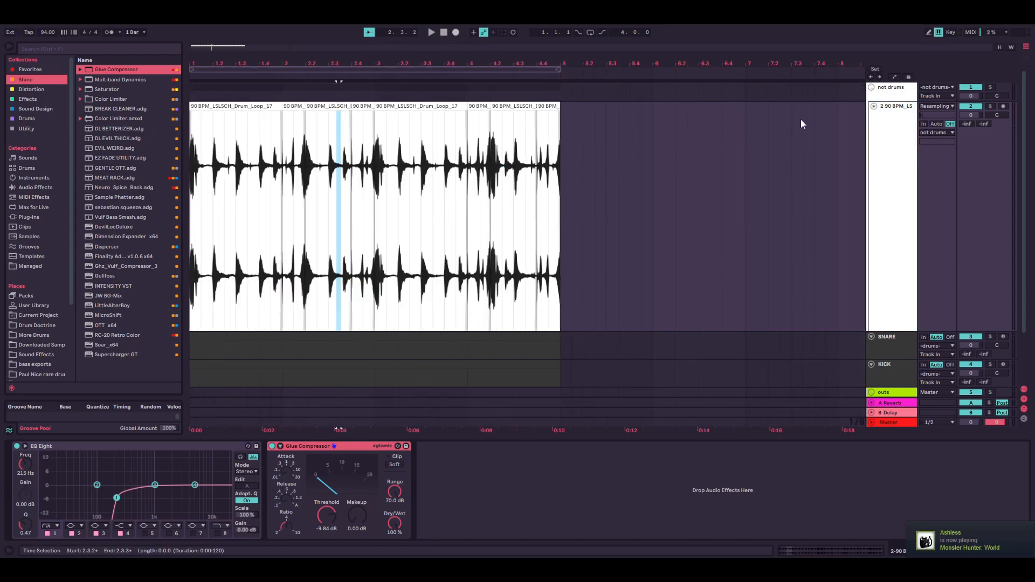
Try lowering the gain of all clips on the drum loop track to -13.0 dB
{"action": "left_click_drag", "start_coordinate": [545, 124], "coordinate": [560, 124]}
{"action": "key", "text": "ctrl+a"}
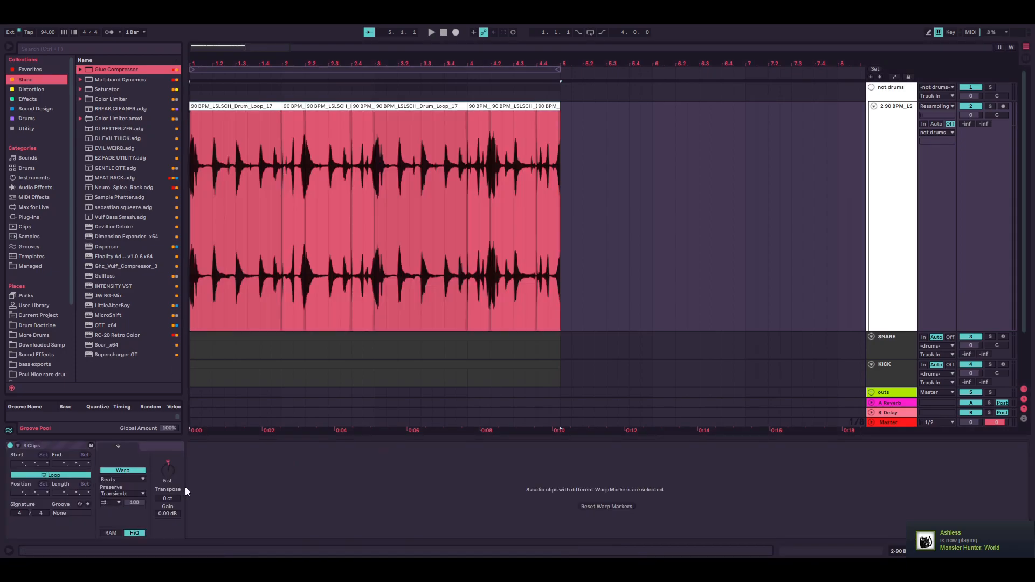
{"action": "type", "text": "-12.8"}
{"action": "key", "text": "Return"}
{"action": "scroll", "coordinate": [349, 272], "scroll_direction": "up", "scroll_amount": 8}
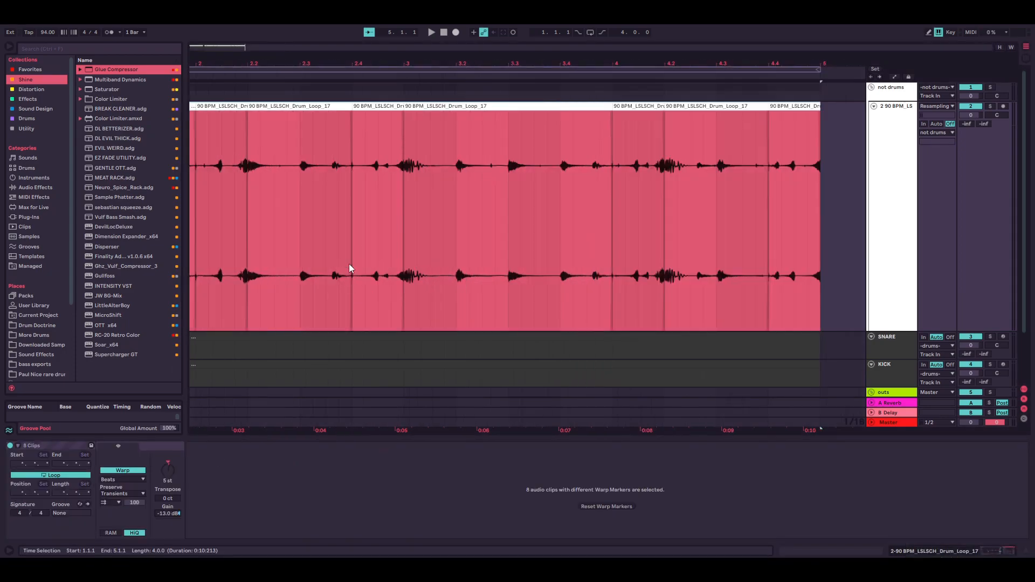
{"action": "left_click_drag", "start_coordinate": [439, 178], "coordinate": [352, 205]}
{"action": "key", "text": "ctrl+z"}
Show the drum loop track's effects chain again and return the track to its compact height
{"action": "scroll", "coordinate": [471, 223], "scroll_direction": "down", "scroll_amount": 12}
{"action": "scroll", "coordinate": [231, 196], "scroll_direction": "up", "scroll_amount": 5}
{"action": "left_click_drag", "start_coordinate": [232, 197], "coordinate": [724, 201]}
{"action": "left_click", "coordinate": [905, 313]}
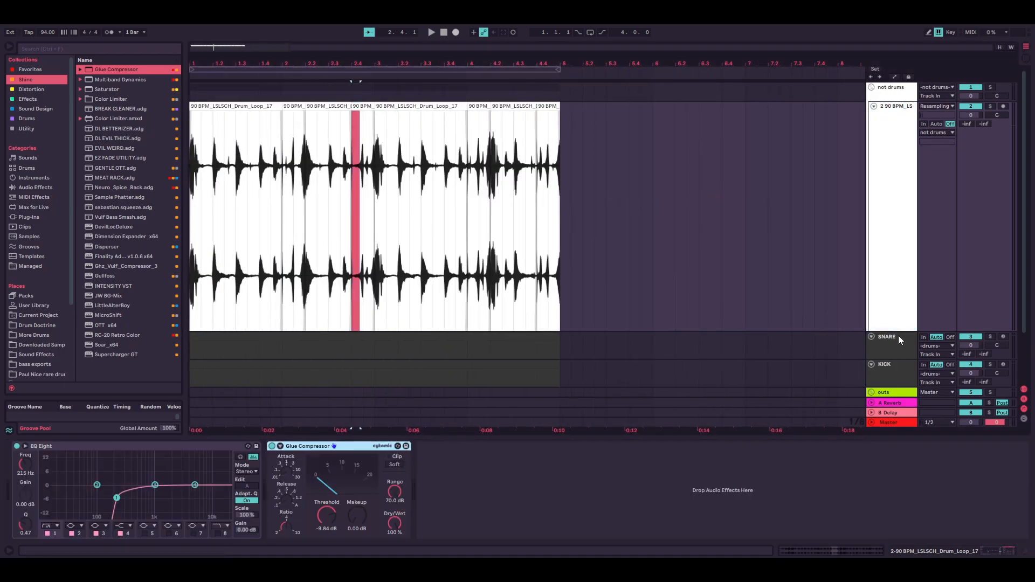
{"action": "left_click_drag", "start_coordinate": [891, 330], "coordinate": [891, 146]}
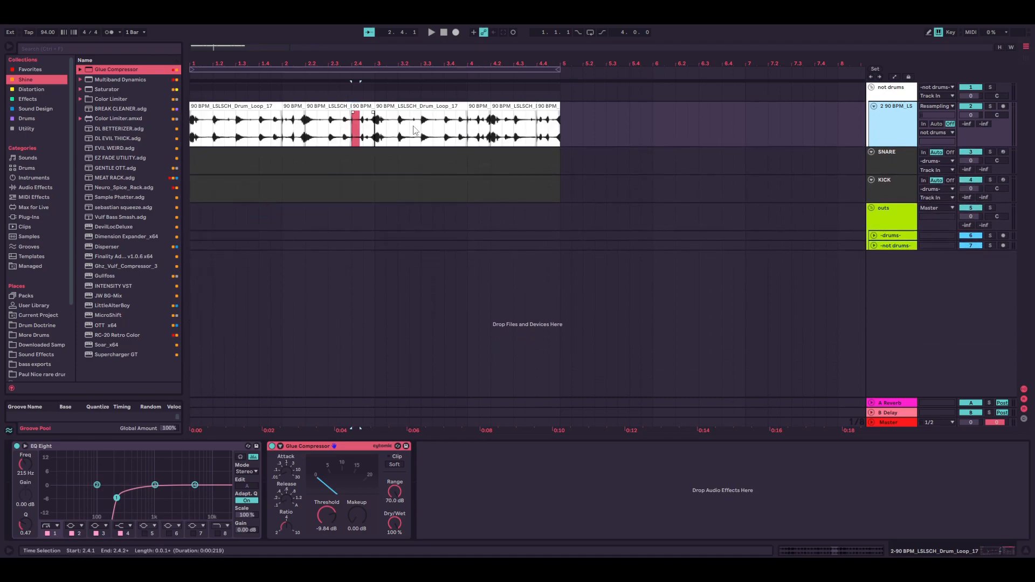
Lower the Glue Compressor's threshold to -23.8 dB and select all clips on the drum loop track
{"action": "left_click_drag", "start_coordinate": [326, 515], "coordinate": [326, 531]}
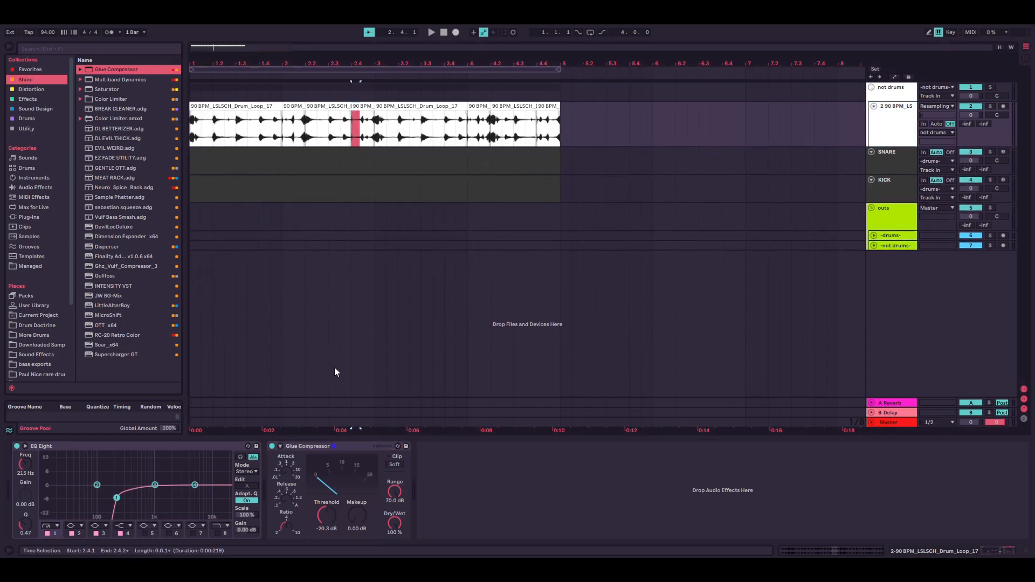
{"action": "left_click_drag", "start_coordinate": [318, 134], "coordinate": [332, 134]}
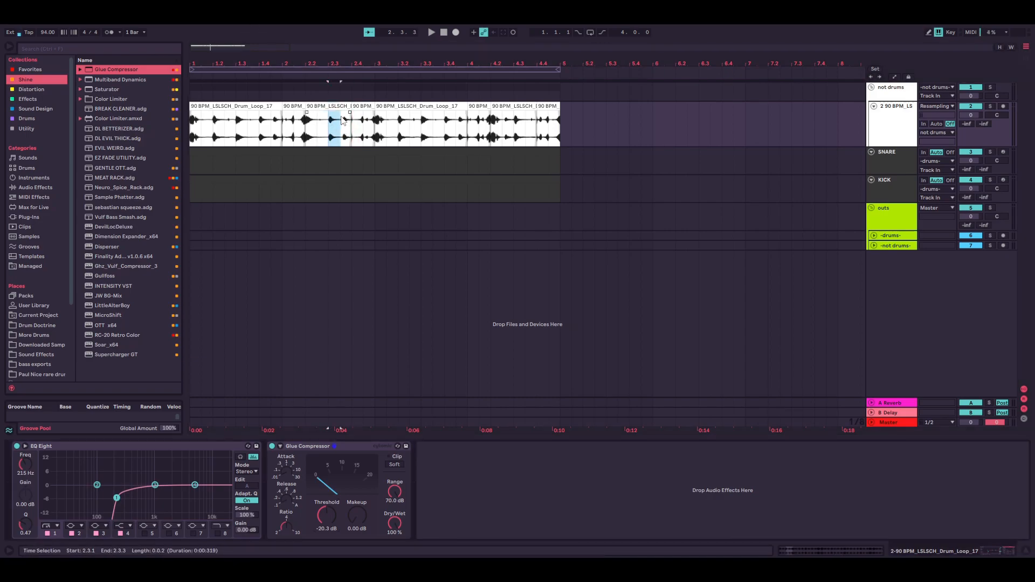
{"action": "left_click", "coordinate": [313, 102]}
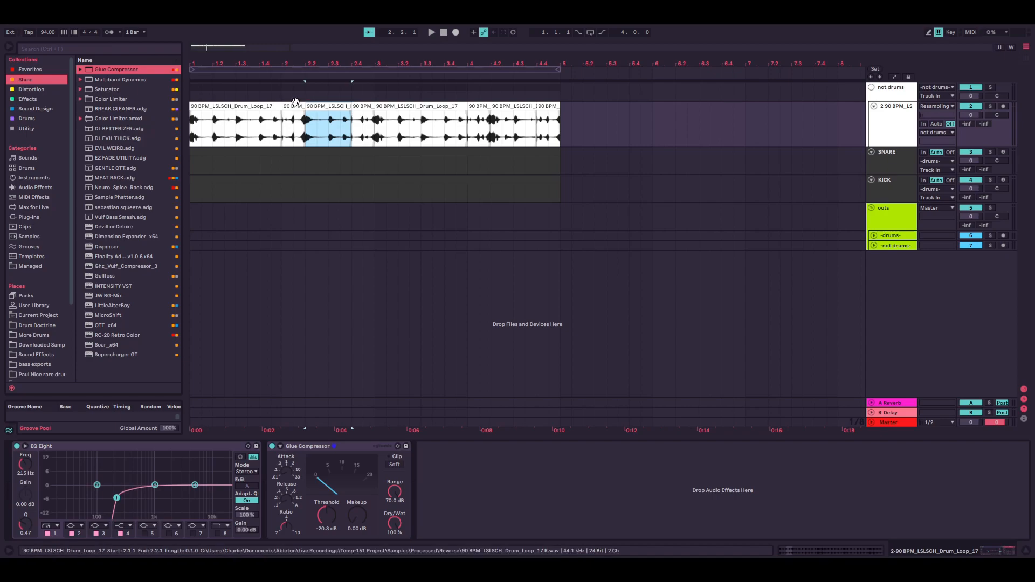
{"action": "left_click", "coordinate": [218, 107]}
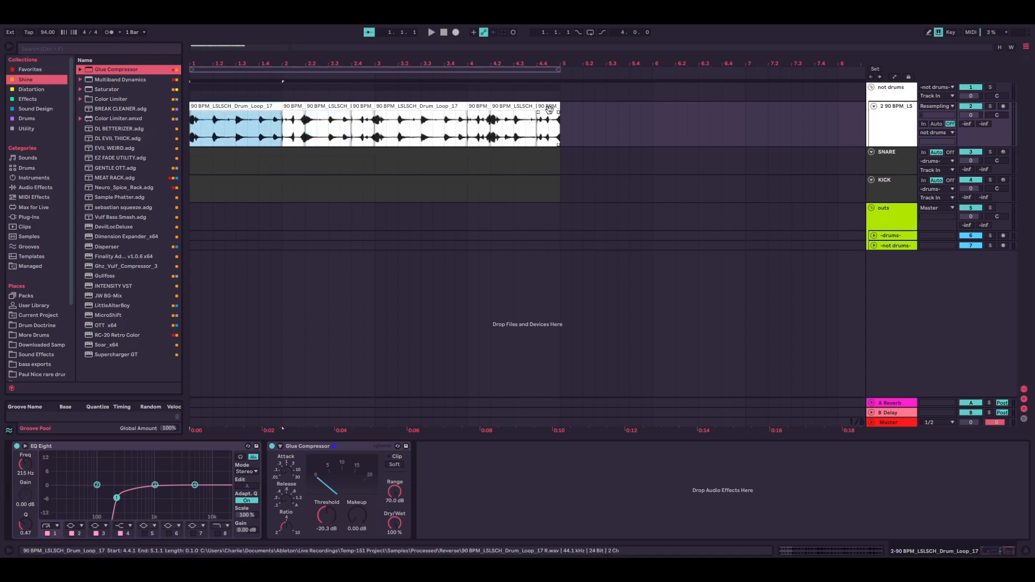
{"action": "left_click", "coordinate": [552, 107], "text": "shift"}
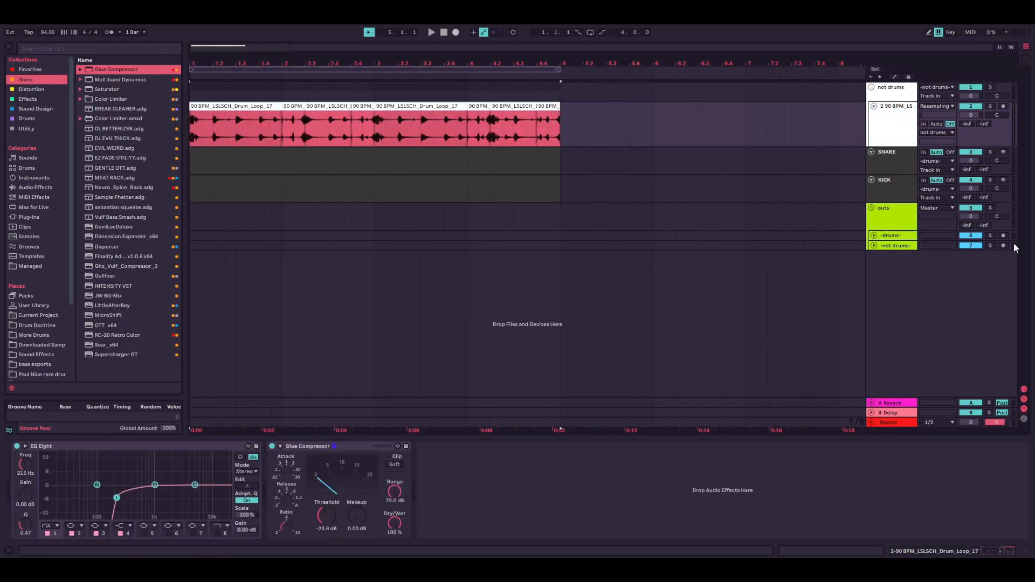
Play the beat while lowering the Glue Compressor's threshold to -25.1 dB, and stop playback after the last clip
{"action": "key", "text": "space"}
{"action": "left_click_drag", "start_coordinate": [329, 527], "coordinate": [328, 539]}
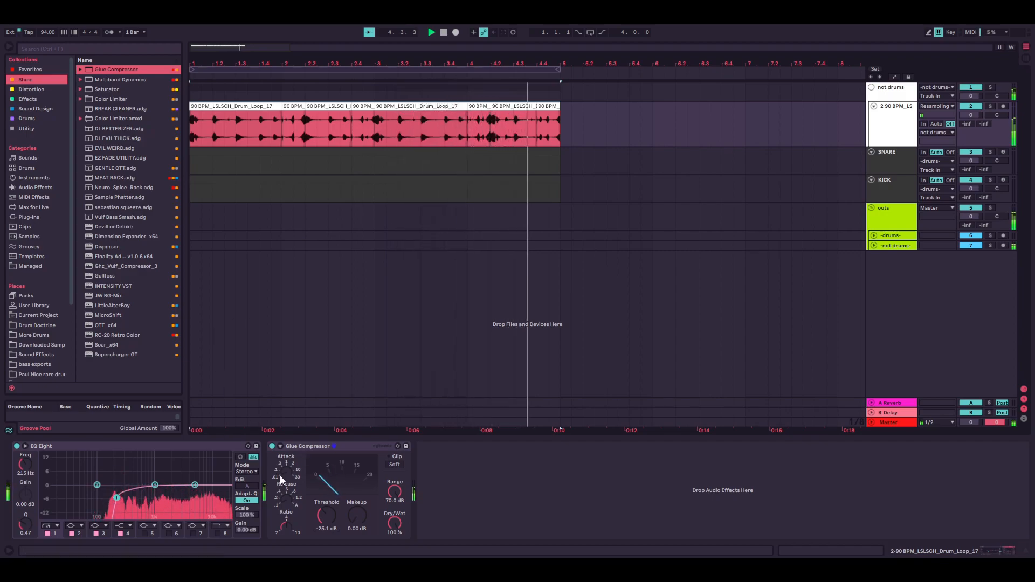
{"action": "left_click_drag", "start_coordinate": [430, 148], "coordinate": [561, 150]}
{"action": "key", "text": "space"}
{"action": "left_click", "coordinate": [889, 131]}
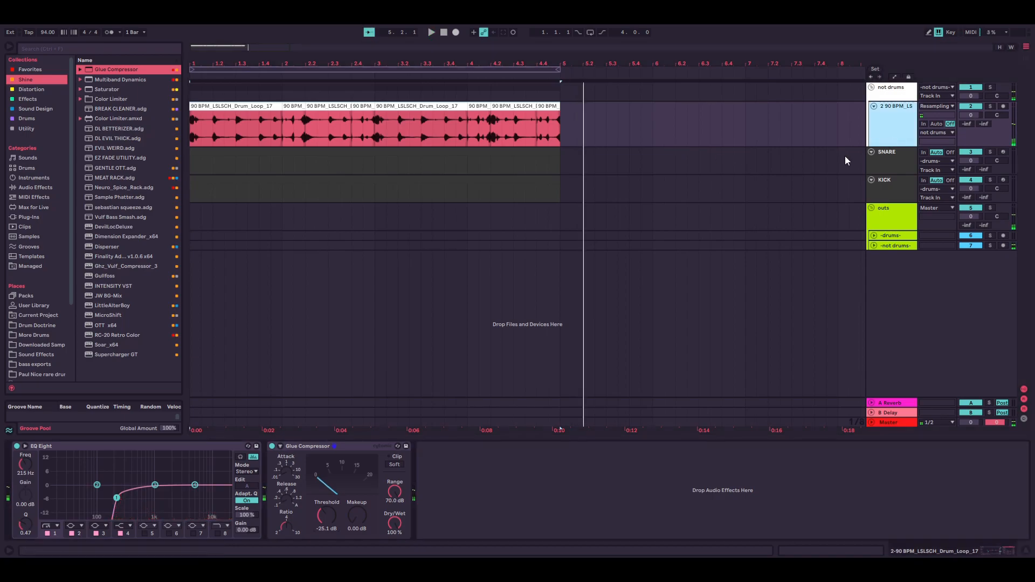
Set the Glue Compressor's threshold to -24.8 dB and makeup gain to 2.38 dB while playing the beat
{"action": "left_click", "coordinate": [395, 458]}
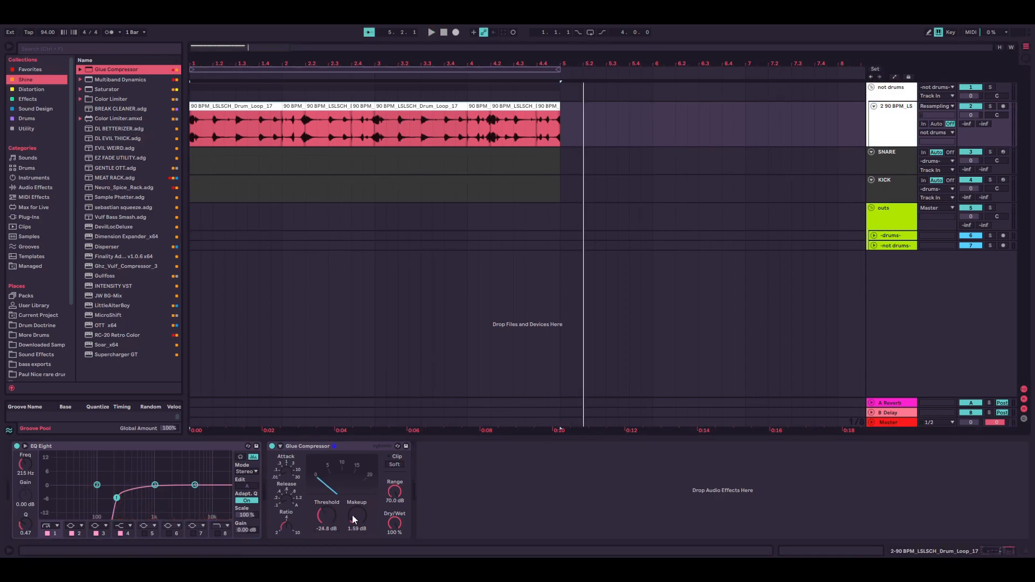
{"action": "key", "text": "space"}
{"action": "left_click_drag", "start_coordinate": [358, 515], "coordinate": [358, 504]}
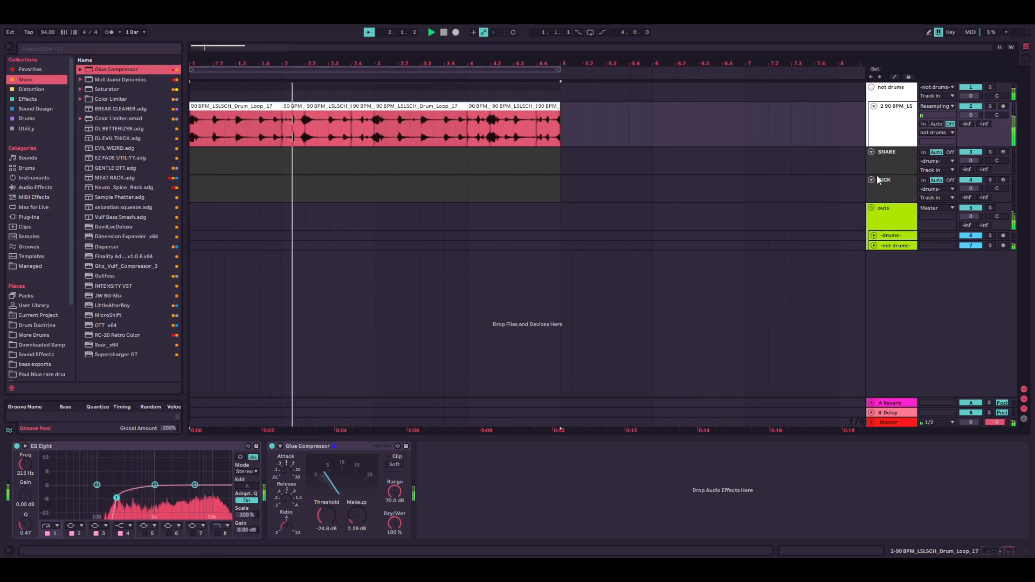
{"action": "key", "text": "space"}
Insert a new audio track directly below the drum loop track inside the not drums group
{"action": "key", "text": "ctrl+t"}
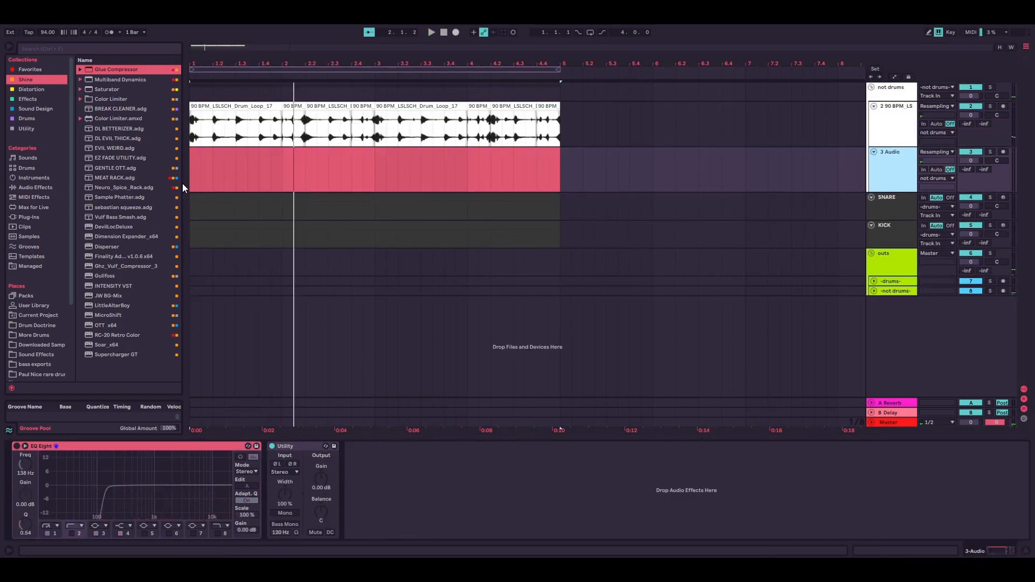
{"action": "left_click", "coordinate": [193, 172]}
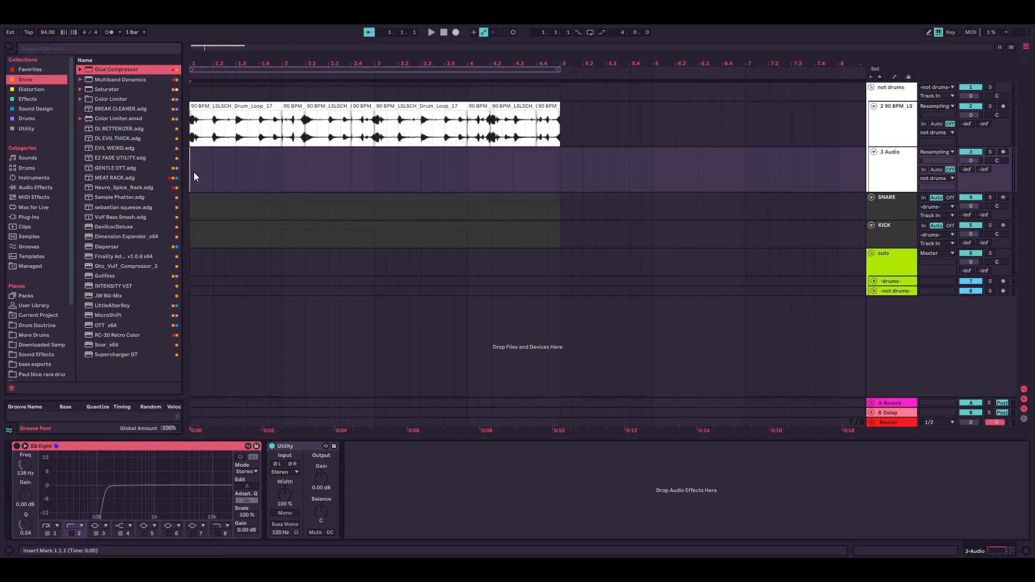
{"action": "left_click", "coordinate": [559, 168]}
{"action": "left_click", "coordinate": [887, 168]}
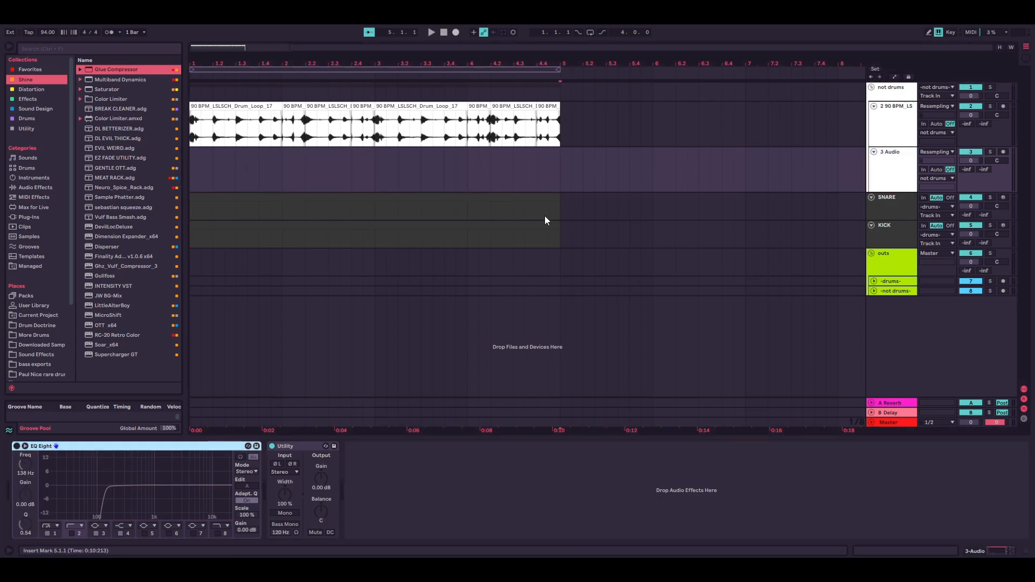
Place the 92 BPM_(AED) Drum Loop sample from the Drum Doctrine folder at 1.1.1 on the new audio track
{"action": "left_click", "coordinate": [30, 328]}
{"action": "scroll", "coordinate": [102, 178], "scroll_direction": "down", "scroll_amount": 3}
{"action": "left_click", "coordinate": [125, 213]}
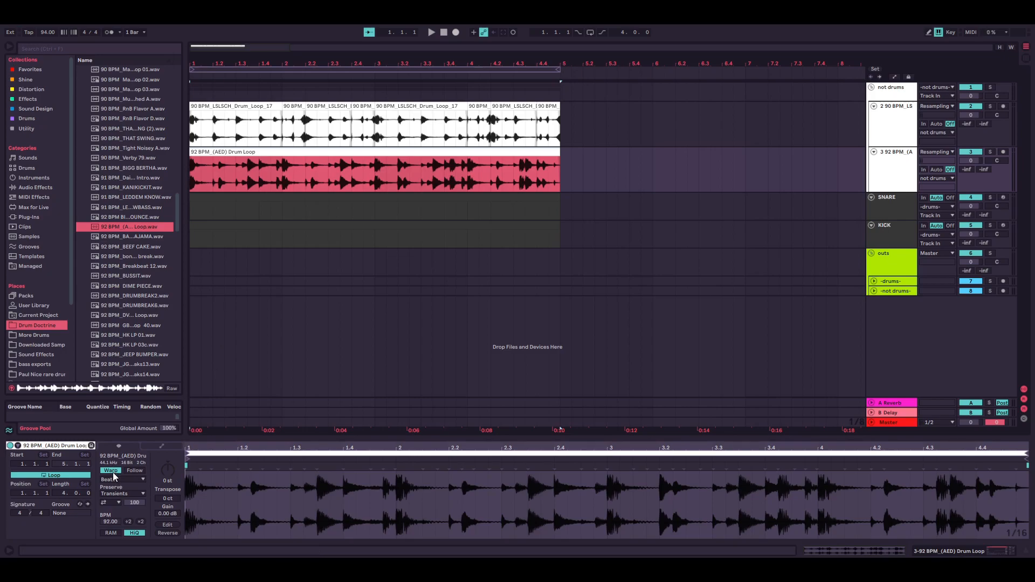
Reset the AED drum loop's warping by switching Warp off and on, and stretch the clip to end near 6.2.4
{"action": "left_click", "coordinate": [113, 473]}
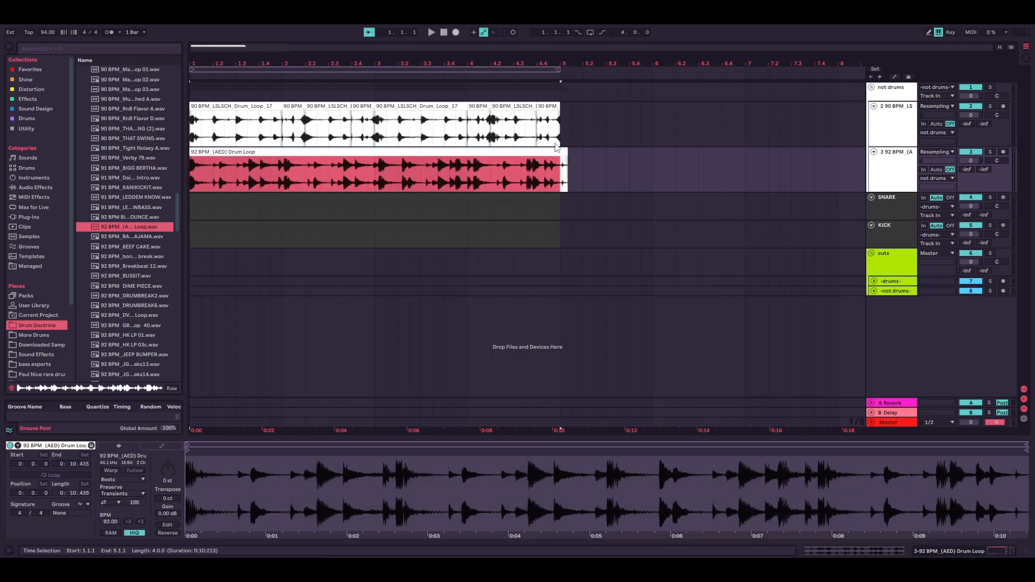
{"action": "left_click", "coordinate": [109, 473]}
{"action": "left_click_drag", "start_coordinate": [561, 151], "coordinate": [698, 164]}
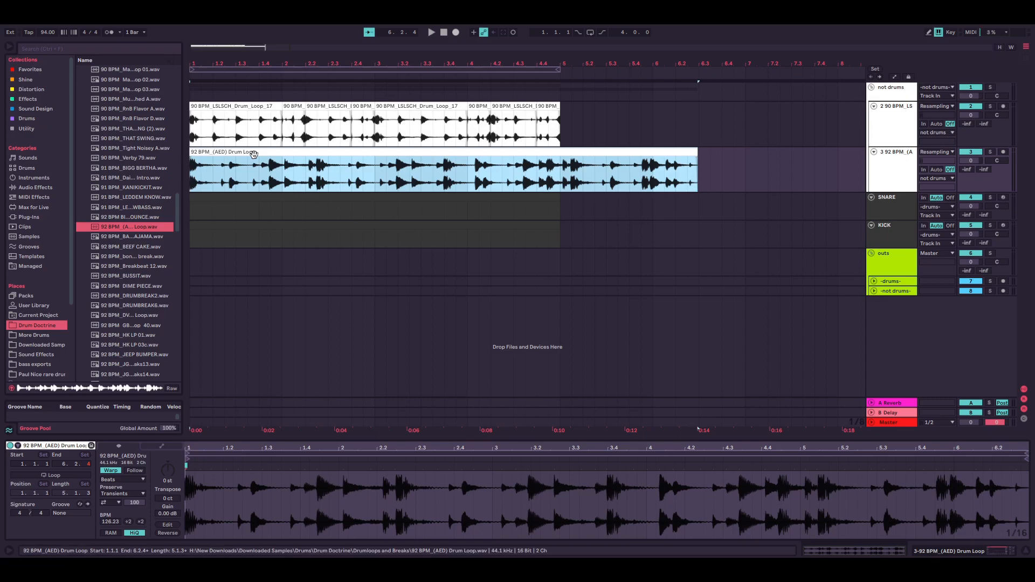
Duplicate the first half bar of the AED drum loop, 1.1.1 to 1.3.1, repeatedly until bar 5
{"action": "left_click_drag", "start_coordinate": [248, 178], "coordinate": [152, 191]}
{"action": "left_click_drag", "start_coordinate": [237, 176], "coordinate": [594, 158]}
{"action": "left_click", "coordinate": [281, 152]}
{"action": "left_click_drag", "start_coordinate": [236, 180], "coordinate": [161, 185]}
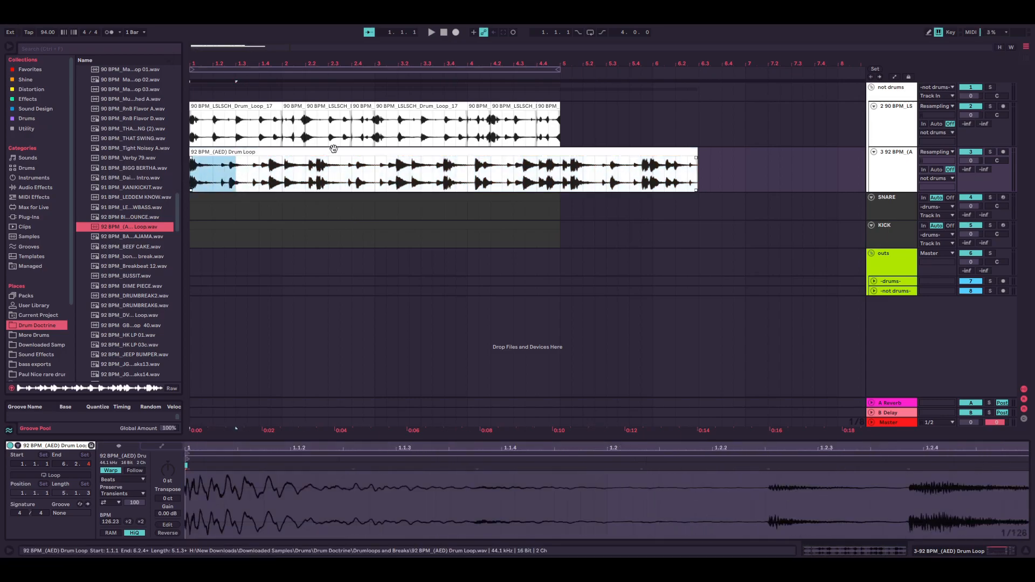
{"action": "key", "text": "ctrl+d"}
{"action": "key", "text": "ctrl+d"}
{"action": "key", "text": "ctrl+d"}
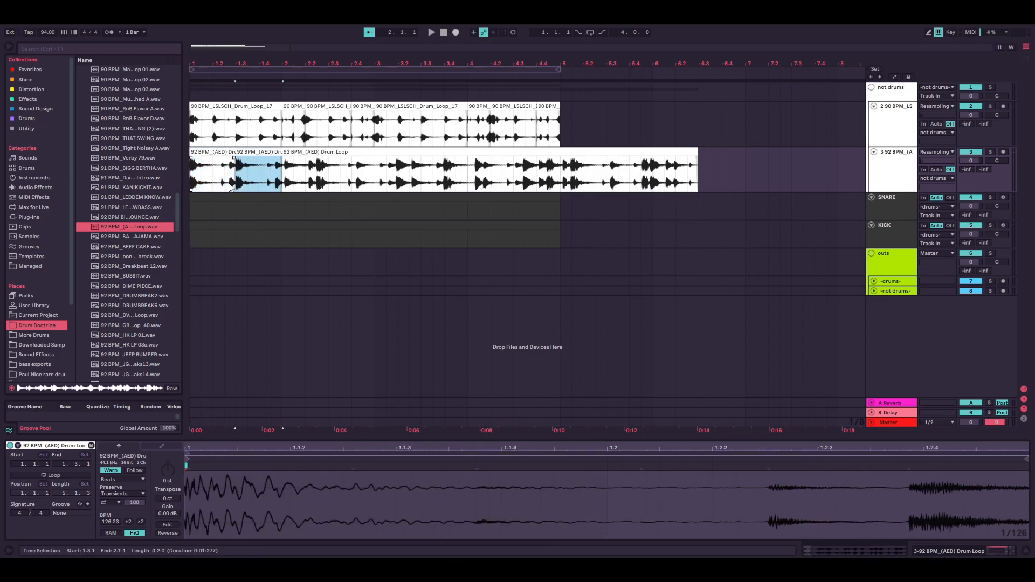
{"action": "left_click", "coordinate": [272, 172], "text": "shift"}
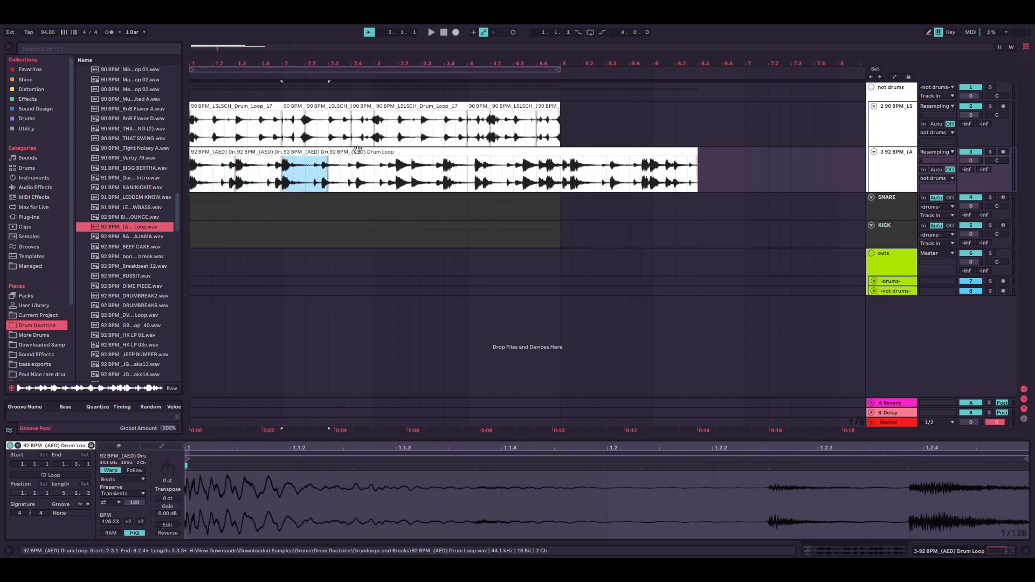
{"action": "left_click_drag", "start_coordinate": [269, 169], "coordinate": [192, 169]}
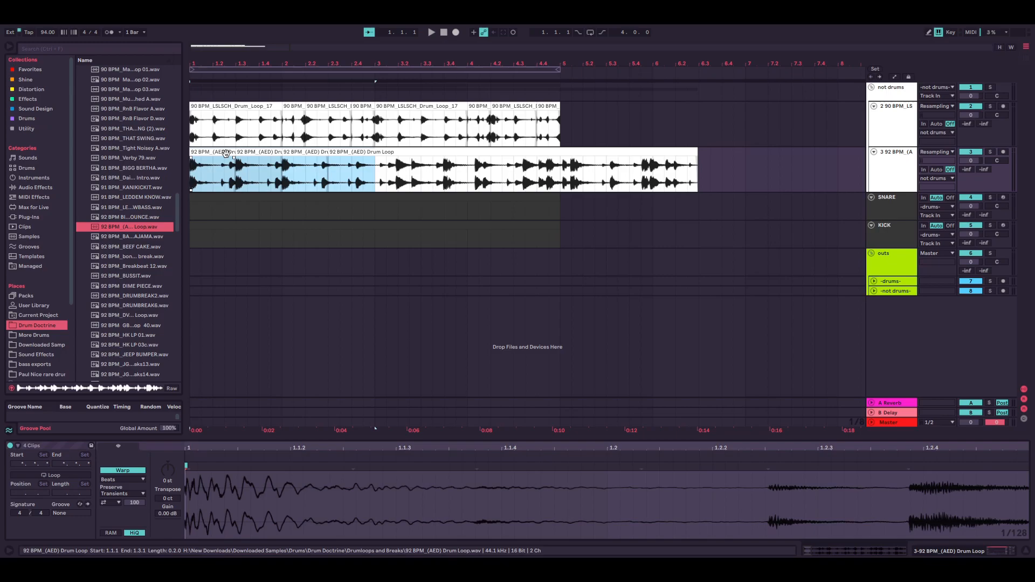
{"action": "key", "text": "ctrl+d"}
Play the repeated half-bar slices with the first loop, undo the duplications and select the whole AED clip
{"action": "left_click", "coordinate": [217, 152]}
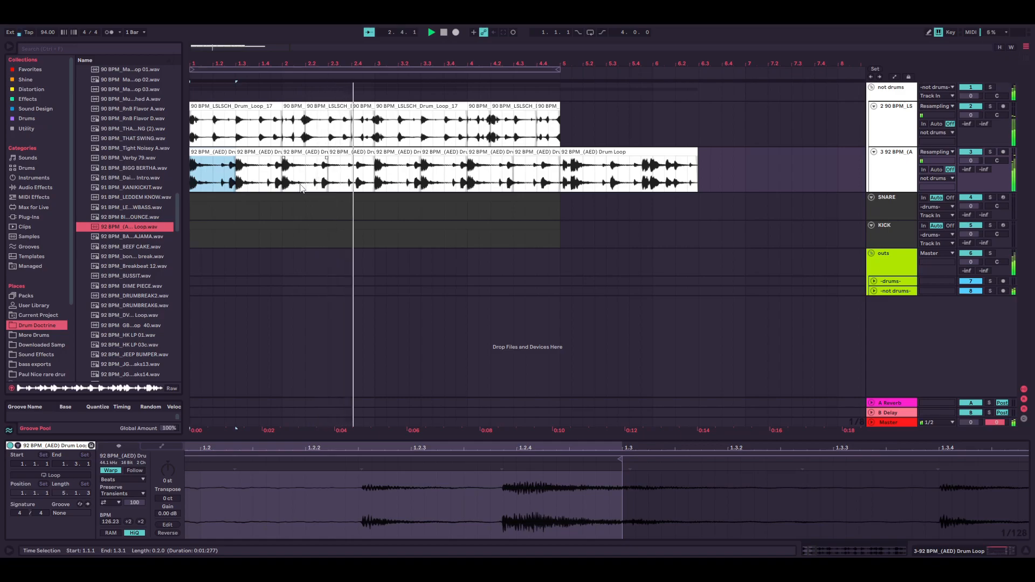
{"action": "left_click", "coordinate": [343, 152]}
{"action": "key", "text": "space"}
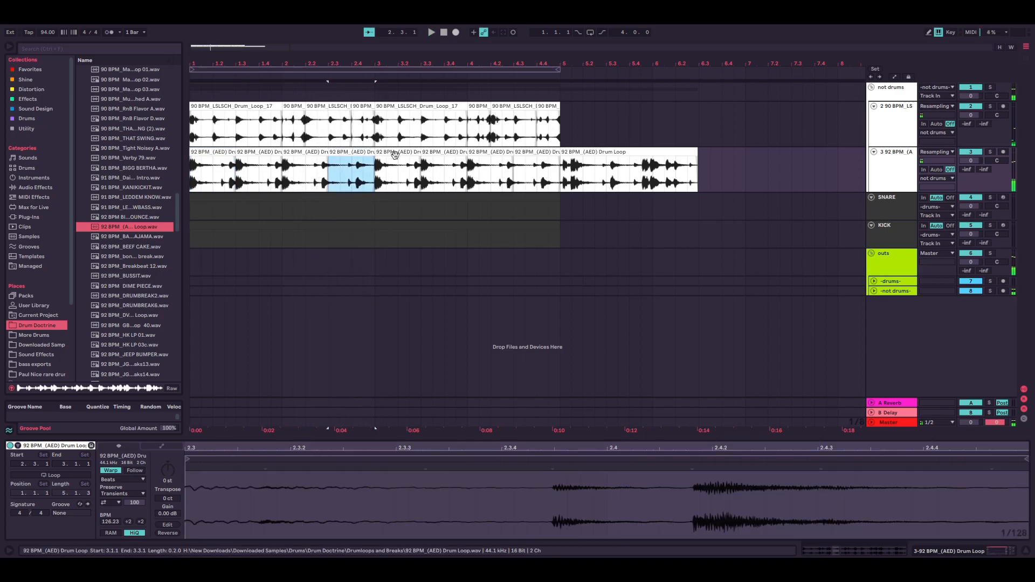
{"action": "key", "text": "ctrl+z"}
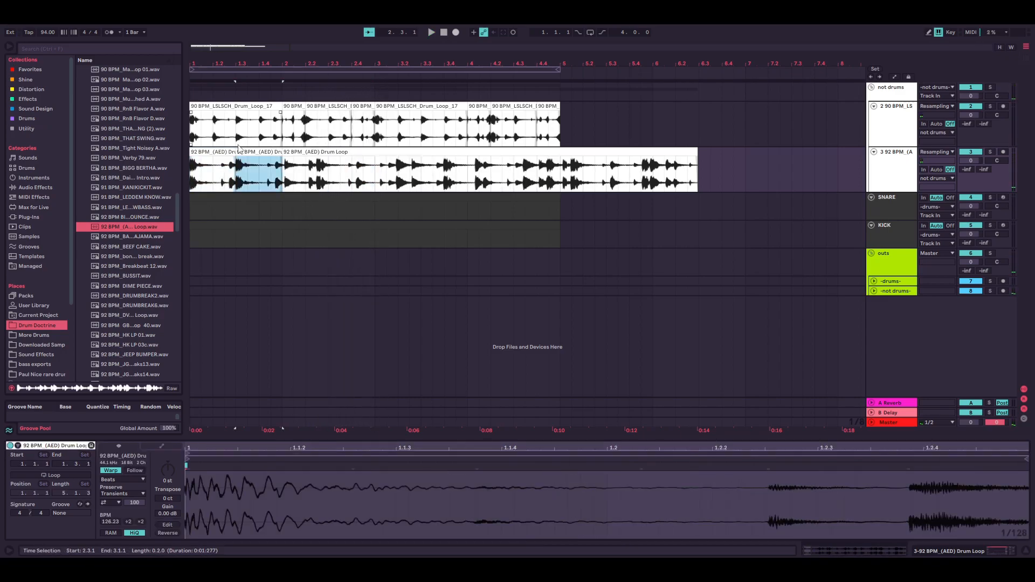
{"action": "left_click", "coordinate": [208, 152]}
{"action": "key", "text": "ctrl+z"}
{"action": "left_click", "coordinate": [209, 152]}
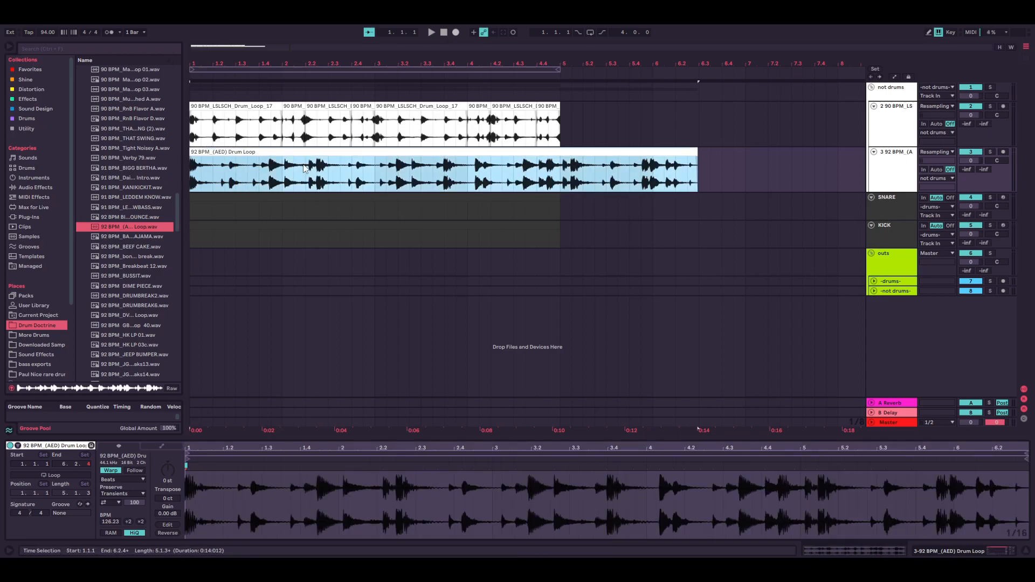
Split the AED drum loop at bar 3 and slip the first part's audio to start at 2.4.4, keeping the clip in place
{"action": "left_click", "coordinate": [382, 165]}
{"action": "key", "text": "ctrl+e"}
{"action": "left_click", "coordinate": [267, 156]}
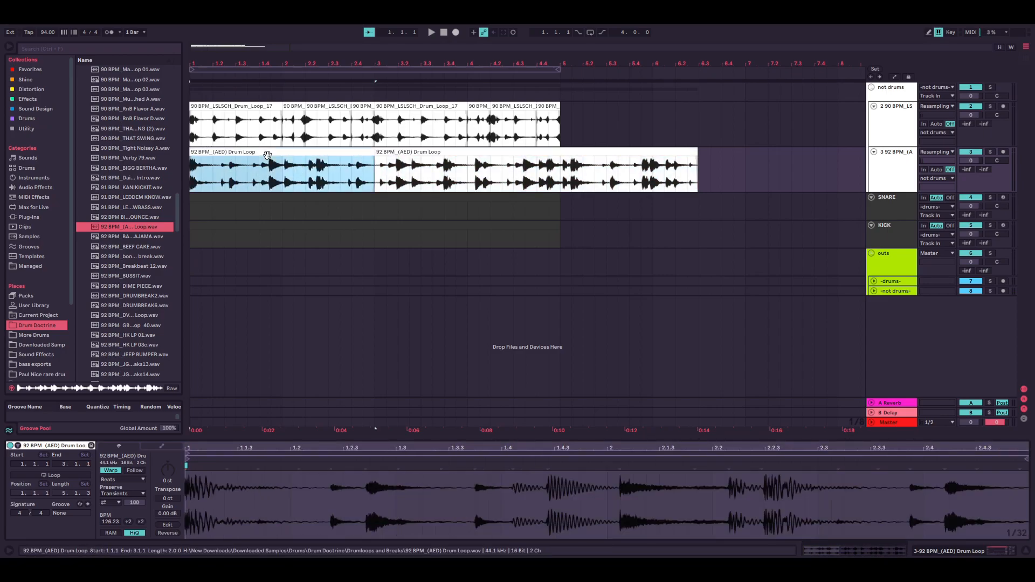
{"action": "left_click_drag", "start_coordinate": [319, 166], "coordinate": [155, 162]}
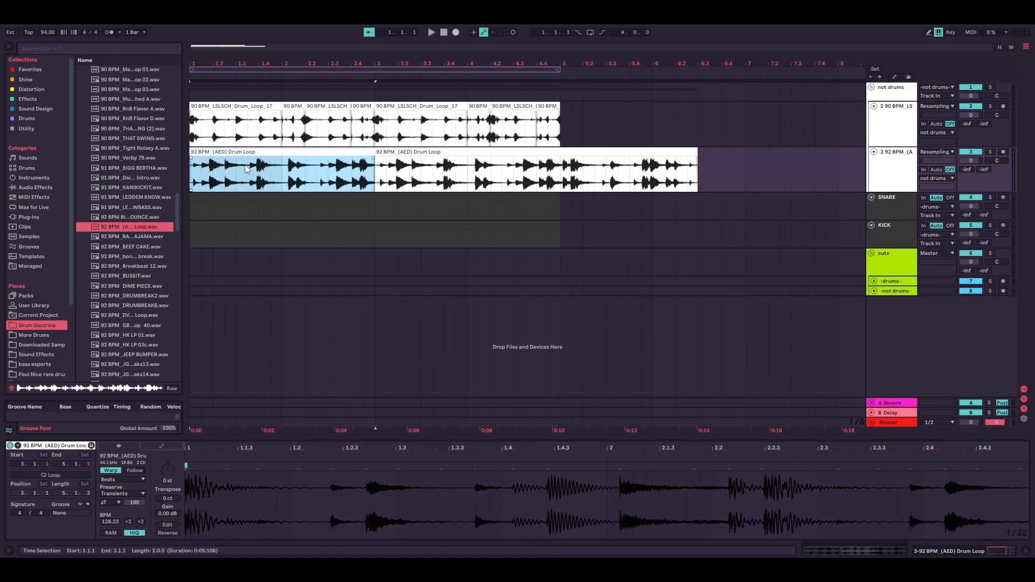
{"action": "left_click_drag", "start_coordinate": [245, 169], "coordinate": [242, 166]}
{"action": "key", "text": "space"}
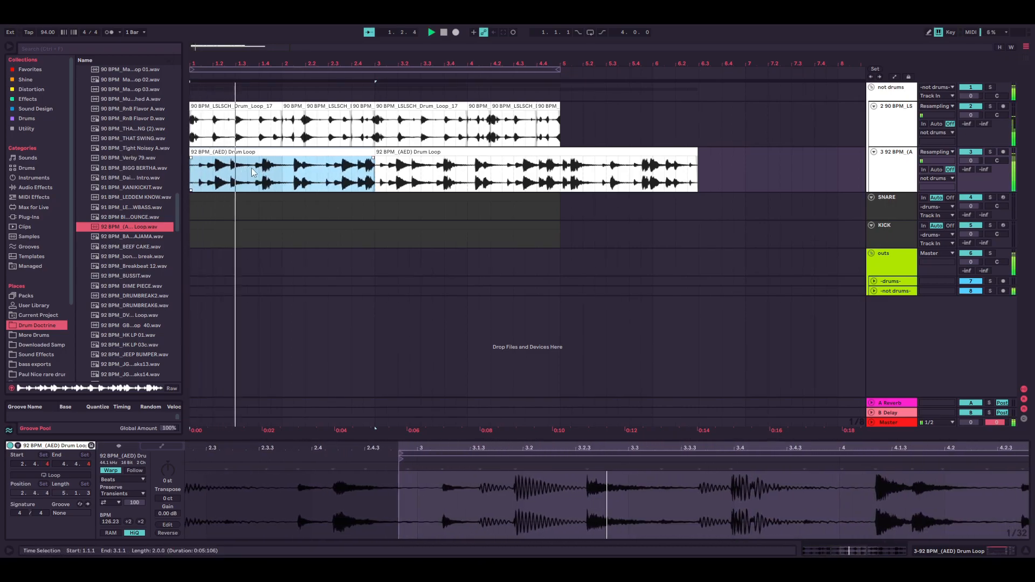
Split the first AED clip at 1.3.3 and 2.1.1, and slip the audio between those cuts to start at 5.4.4
{"action": "left_click", "coordinate": [248, 172]}
{"action": "key", "text": "ctrl+e"}
{"action": "left_click", "coordinate": [272, 170]}
{"action": "left_click", "coordinate": [287, 153]}
{"action": "left_click", "coordinate": [281, 172]}
{"action": "key", "text": "ctrl+e"}
{"action": "left_click", "coordinate": [264, 176]}
{"action": "key", "text": "space"}
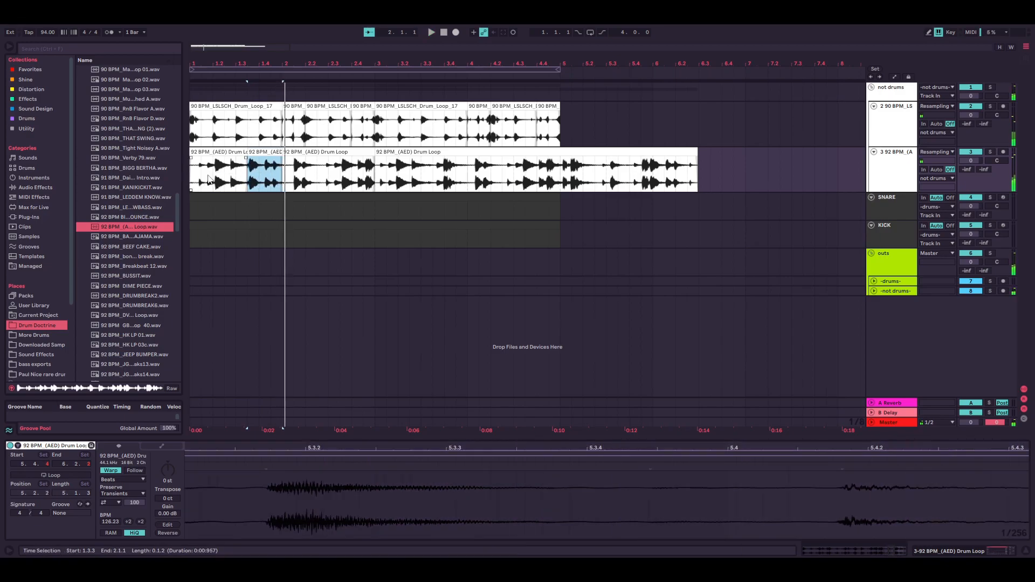
{"action": "key", "text": "space"}
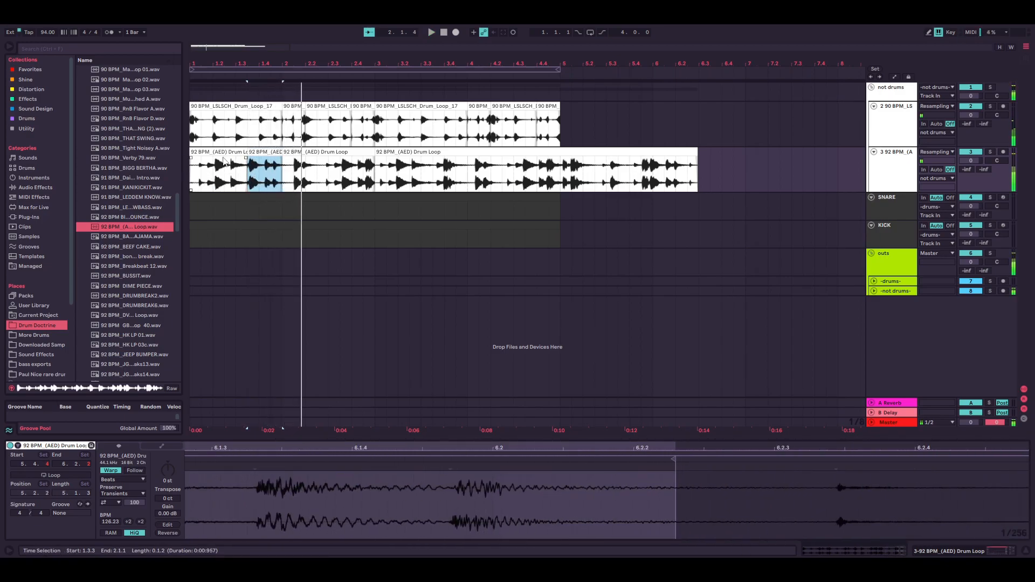
{"action": "key", "text": "space"}
Duplicate the first bar of AED slices onto bar 2 and play it with the LSLSCH loop track muted
{"action": "left_click", "coordinate": [228, 153]}
{"action": "left_click", "coordinate": [261, 152], "text": "shift"}
{"action": "key", "text": "ctrl+d"}
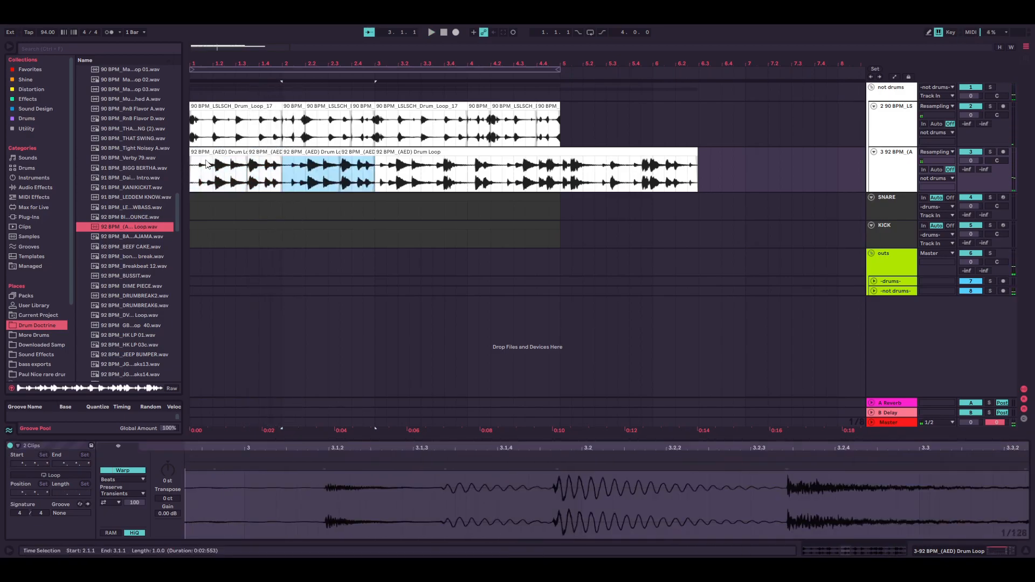
{"action": "left_click", "coordinate": [237, 153]}
{"action": "key", "text": "space"}
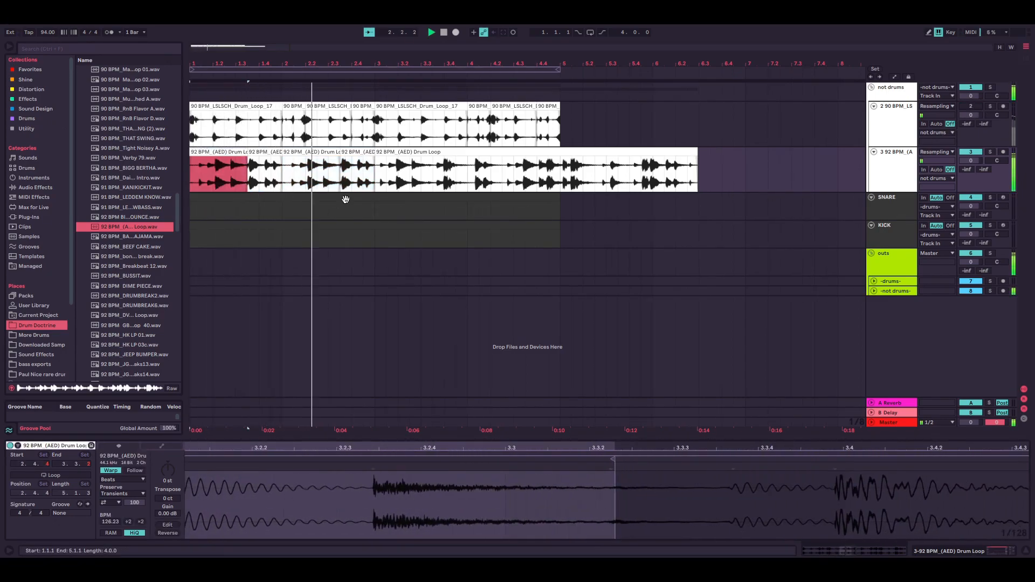
{"action": "left_click", "coordinate": [356, 153]}
{"action": "key", "text": "space"}
Split the AED slice at 2.4.1, slip the audio in the section up to bar 3 and play it
{"action": "left_click", "coordinate": [356, 174]}
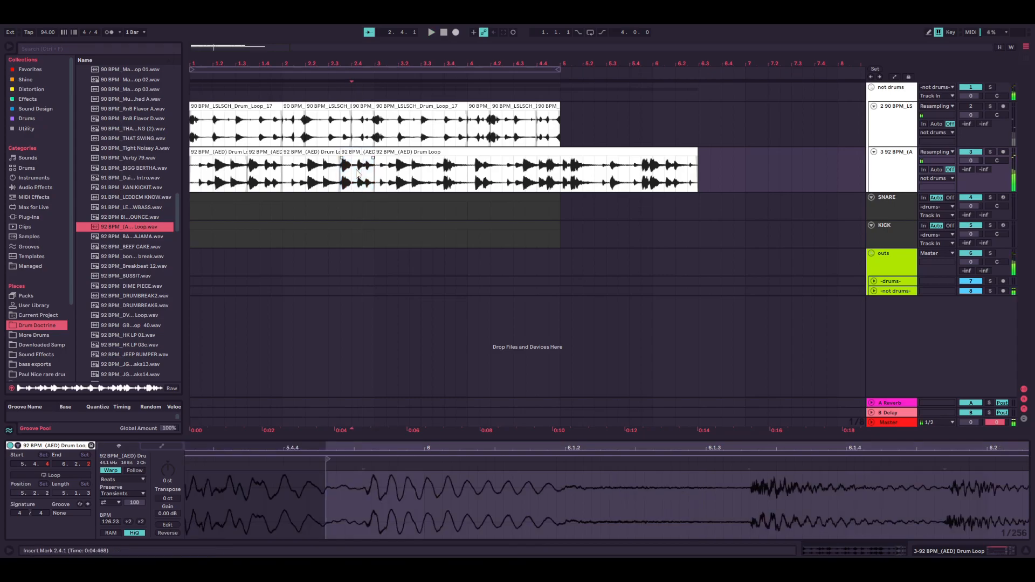
{"action": "key", "text": "plus"}
{"action": "key", "text": "plus"}
{"action": "left_click_drag", "start_coordinate": [356, 174], "coordinate": [402, 177]}
{"action": "key", "text": "ctrl+e"}
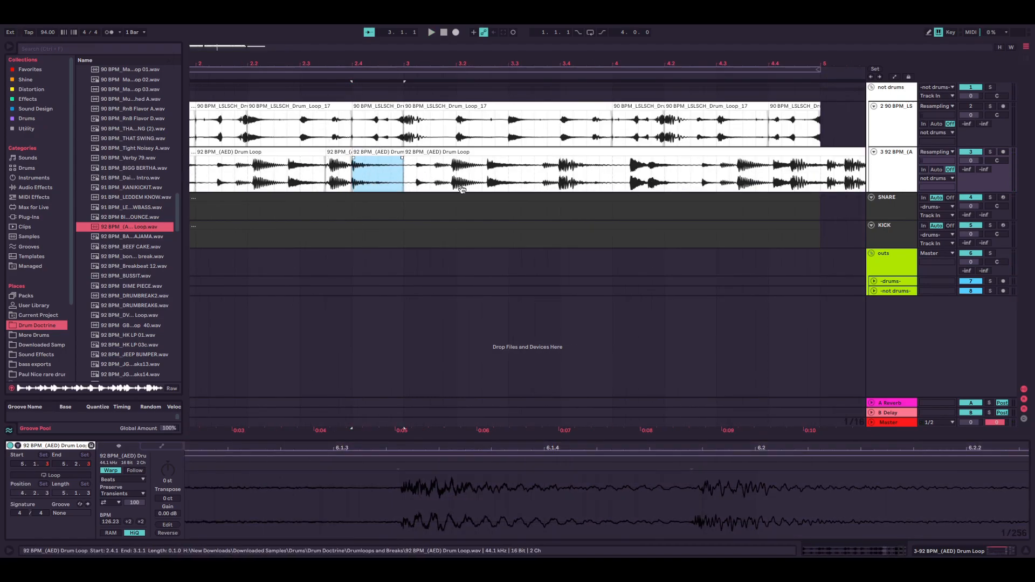
{"action": "key", "text": "ctrl+z"}
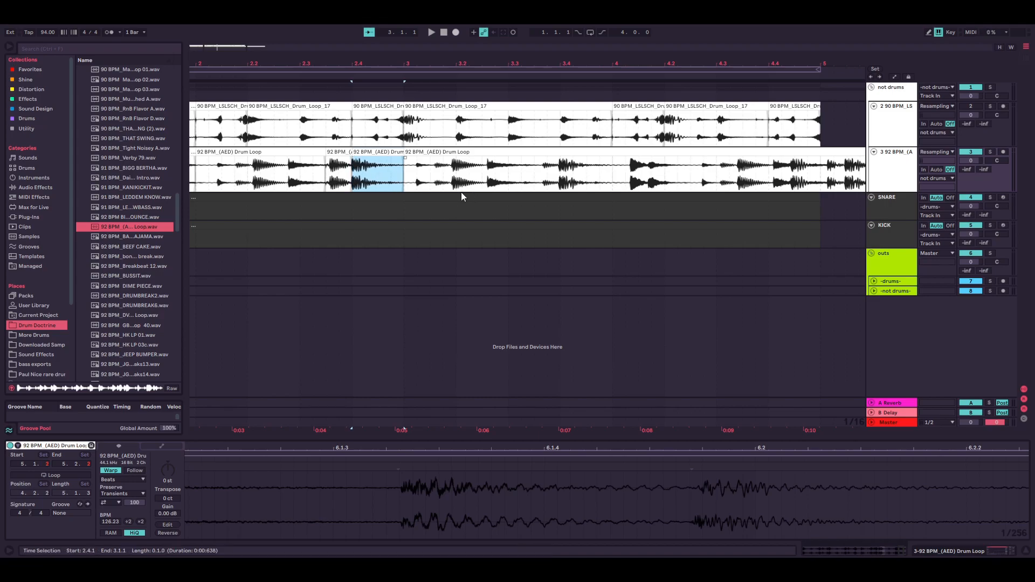
{"action": "left_click", "coordinate": [371, 151]}
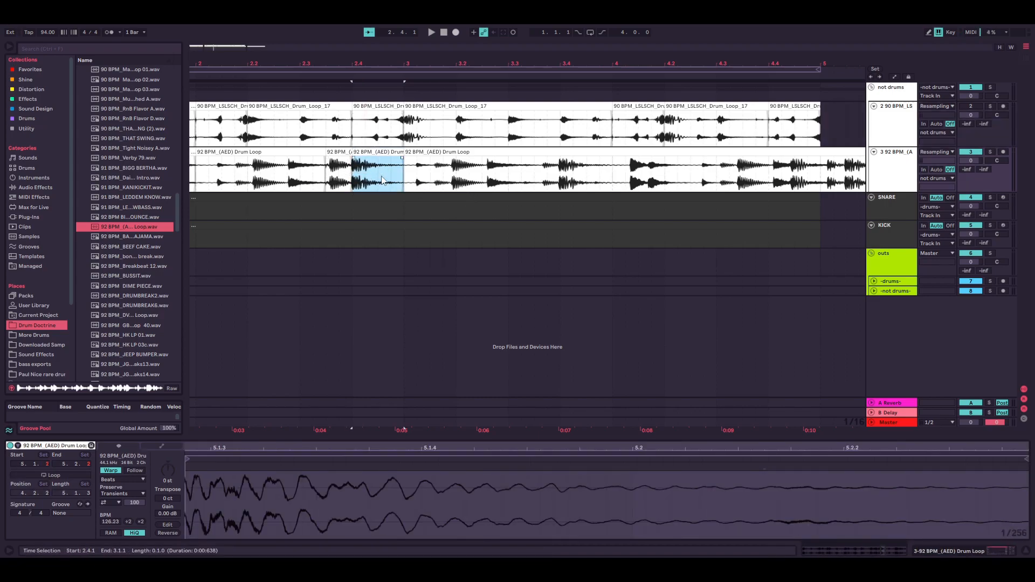
{"action": "key", "text": "ctrl+space"}
{"action": "scroll", "coordinate": [333, 188], "scroll_direction": "down", "scroll_amount": 2}
{"action": "key", "text": "ctrl+space"}
{"action": "key", "text": "space"}
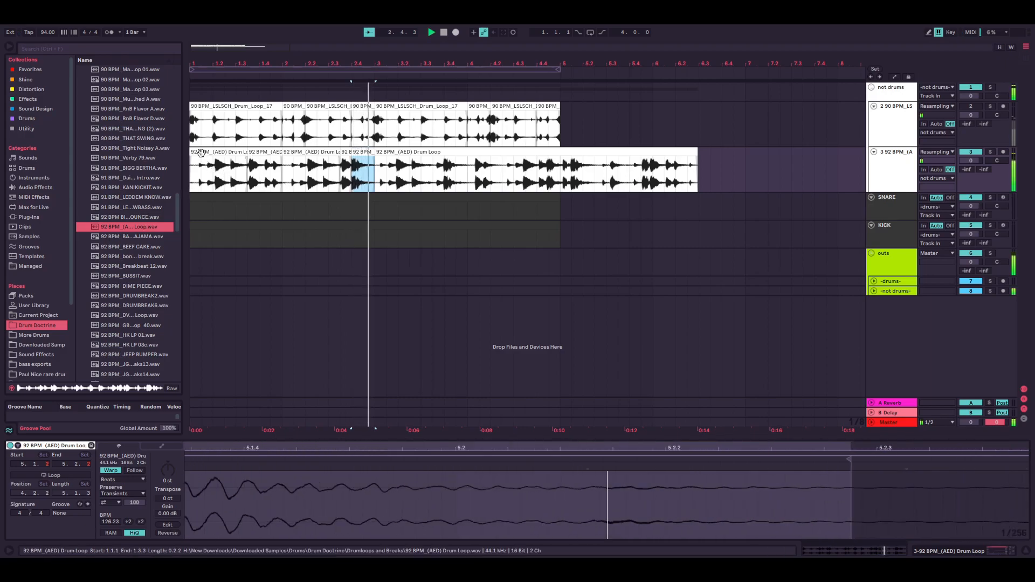
Duplicate the AED slices from 1.1.1 to 3.1.1 onto bars 3 and 4 and play the sequence
{"action": "left_click", "coordinate": [233, 152]}
{"action": "left_click", "coordinate": [364, 152], "text": "shift"}
{"action": "key", "text": "ctrl+d"}
{"action": "key", "text": "space"}
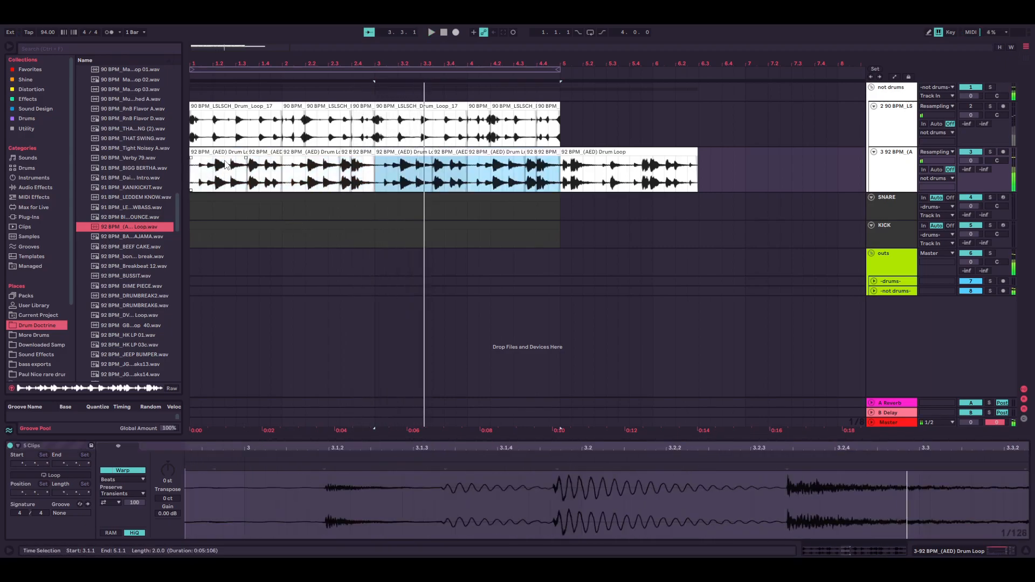
{"action": "left_click", "coordinate": [225, 153]}
{"action": "key", "text": "space"}
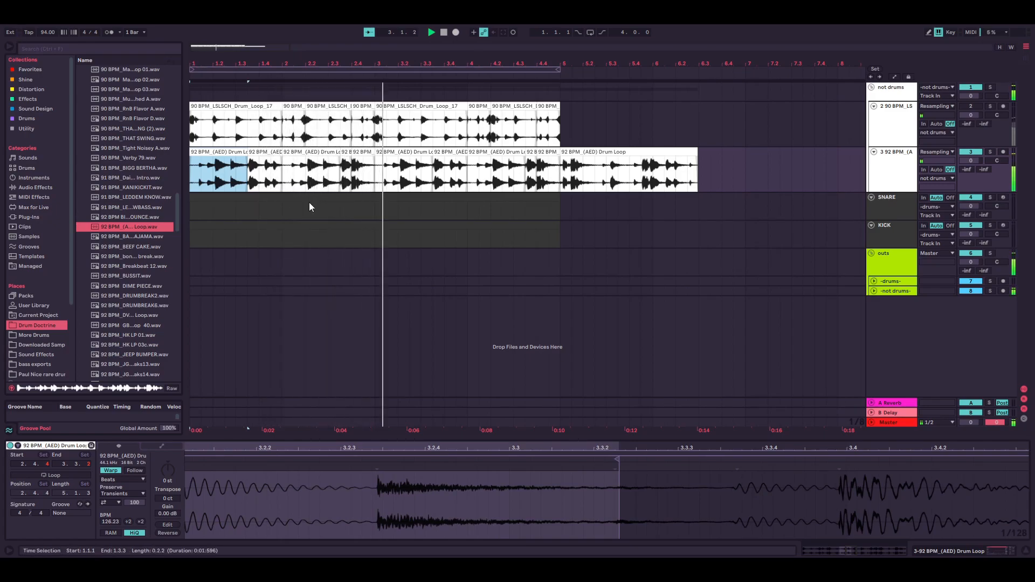
Slip the audio in the AED slice at 2.4.1 and duplicate the revised first two bars over bars 3 and 4
{"action": "left_click", "coordinate": [356, 153]}
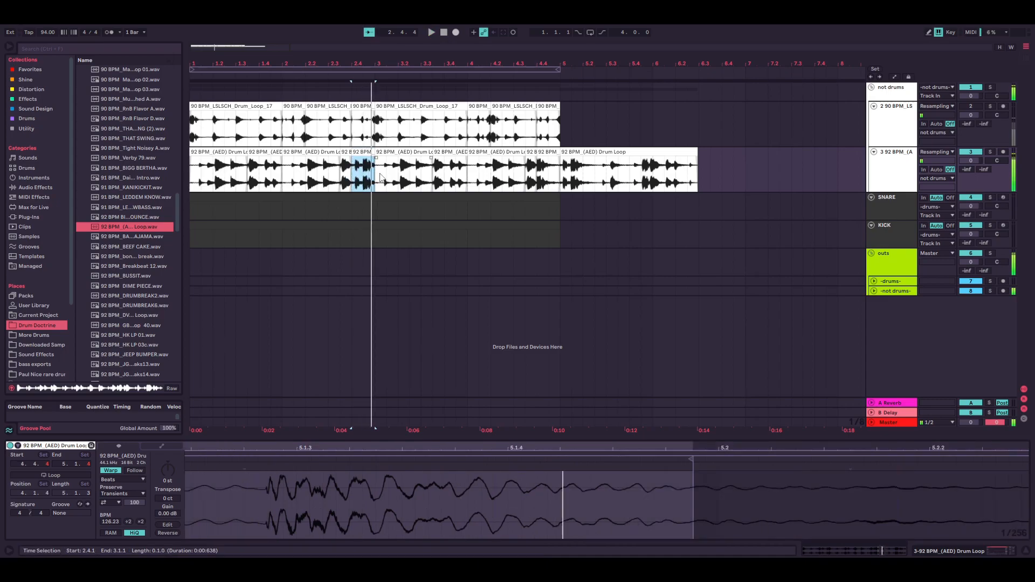
{"action": "key", "text": "space"}
{"action": "key", "text": "space"}
{"action": "left_click_drag", "start_coordinate": [359, 189], "coordinate": [371, 185]}
{"action": "key", "text": "space"}
{"action": "key", "text": "space"}
{"action": "key", "text": "space"}
{"action": "left_click", "coordinate": [211, 152], "text": "shift"}
{"action": "key", "text": "ctrl+d"}
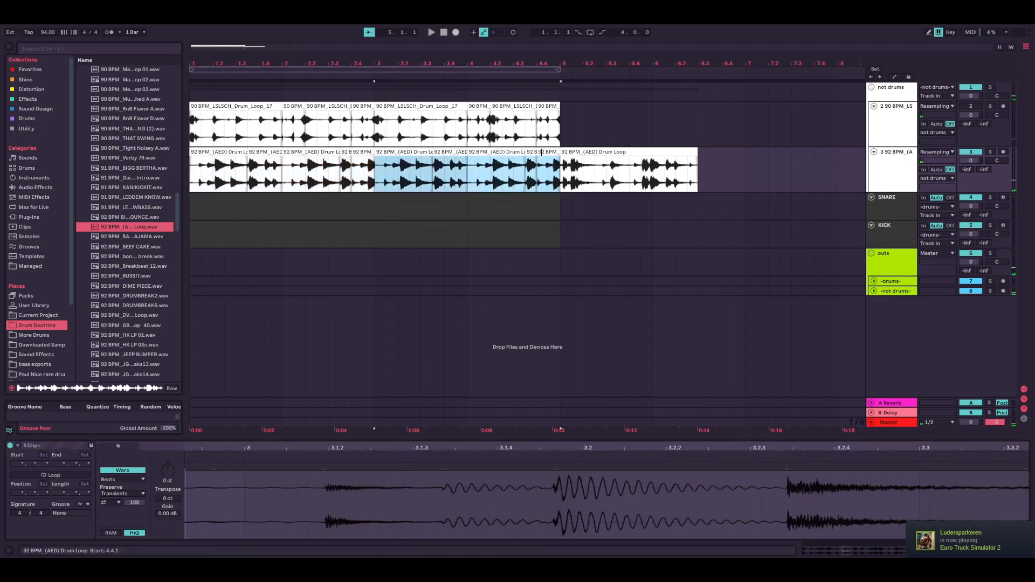
Extend the AED slice starting at 4.3.3 to the end of bar 4 and unmute the LSLSCH loop track
{"action": "left_click", "coordinate": [541, 154]}
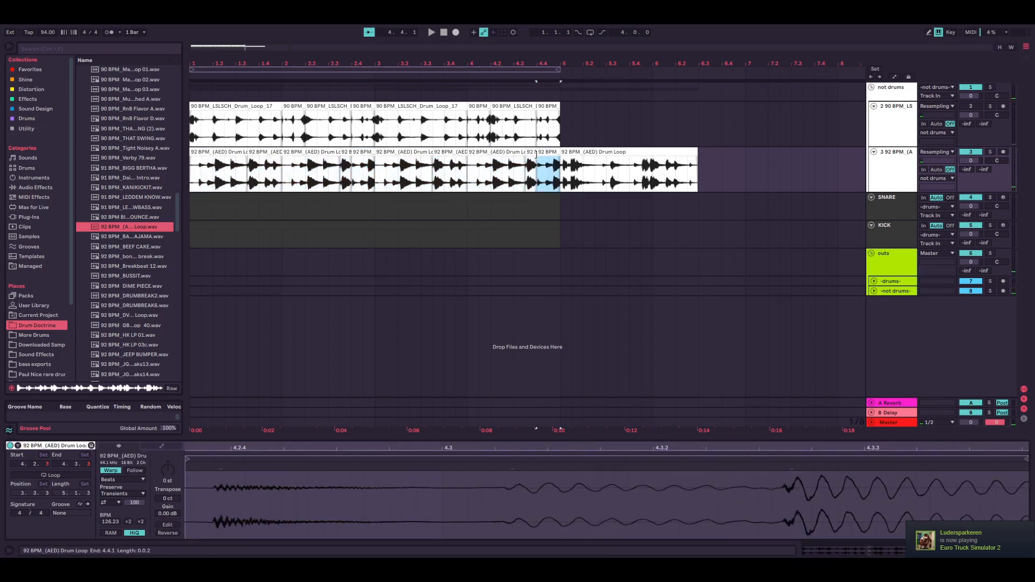
{"action": "left_click", "coordinate": [892, 168]}
{"action": "left_click", "coordinate": [910, 118]}
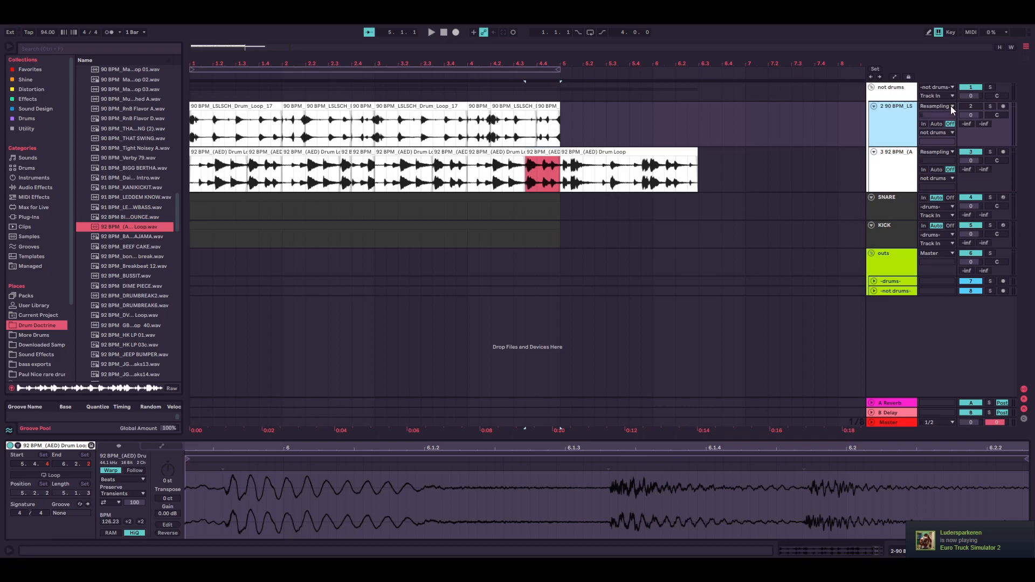
Enable EQ Eight on the AED loop track and shape a low cut at 261 Hz during playback
{"action": "left_click", "coordinate": [897, 173]}
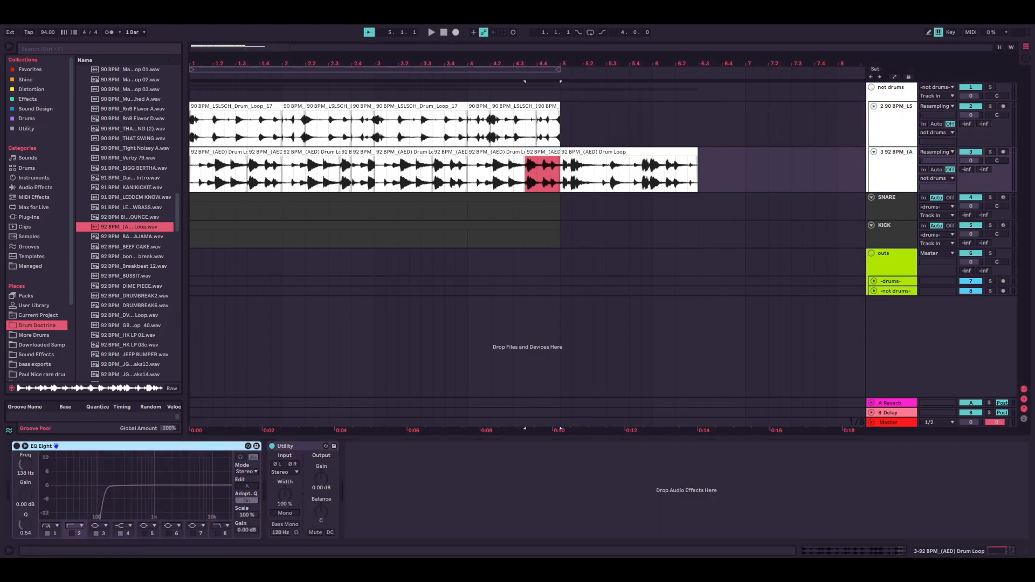
{"action": "key", "text": "space"}
{"action": "left_click_drag", "start_coordinate": [106, 494], "coordinate": [122, 500]}
Turn on arrangement looping and add a Glue Compressor to the AED track with threshold -18.7 dB and makeup 3.17 dB
{"action": "left_click", "coordinate": [26, 79]}
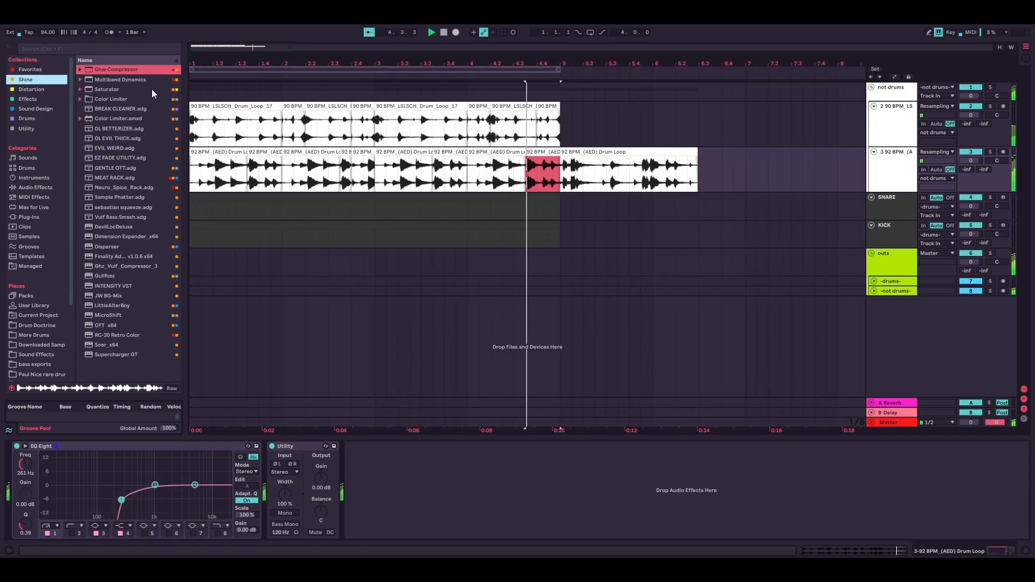
{"action": "left_click", "coordinate": [590, 33]}
{"action": "left_click_drag", "start_coordinate": [116, 69], "coordinate": [435, 501]}
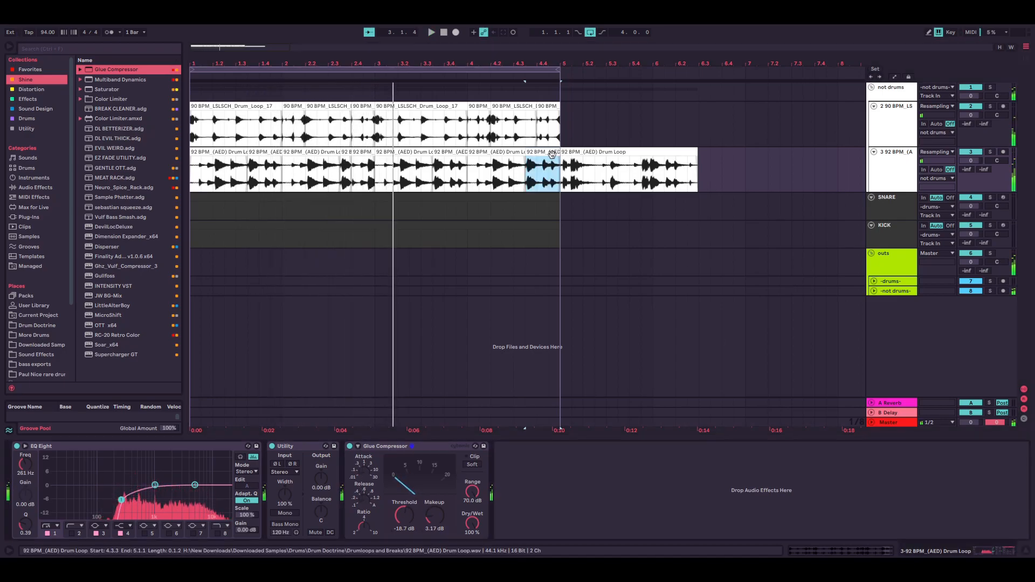
Turn off transient looping for all AED slices before bar 5, set their transient envelope to 53 and play them
{"action": "key", "text": "space"}
{"action": "left_click", "coordinate": [227, 153], "text": "shift"}
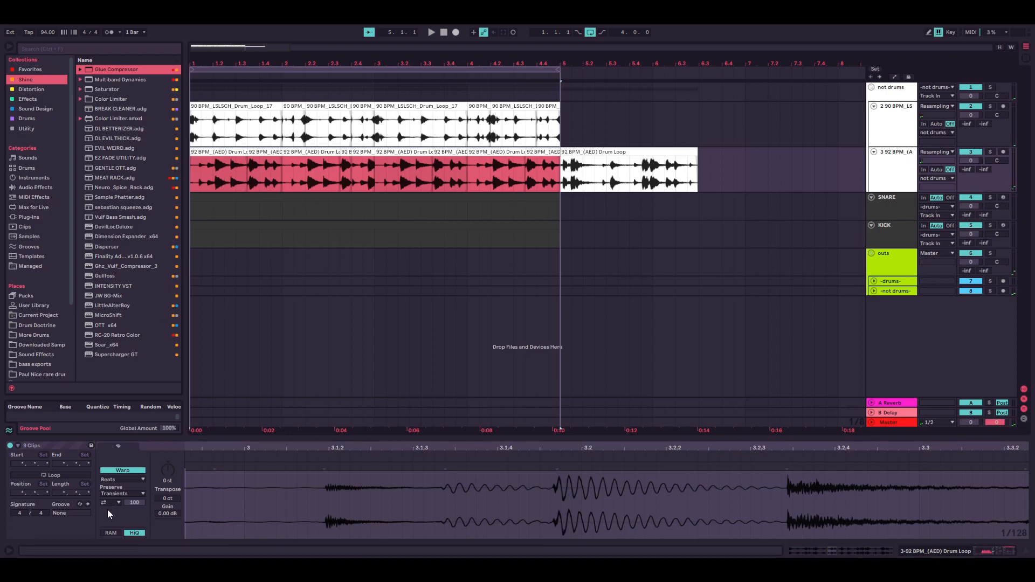
{"action": "key", "text": "space"}
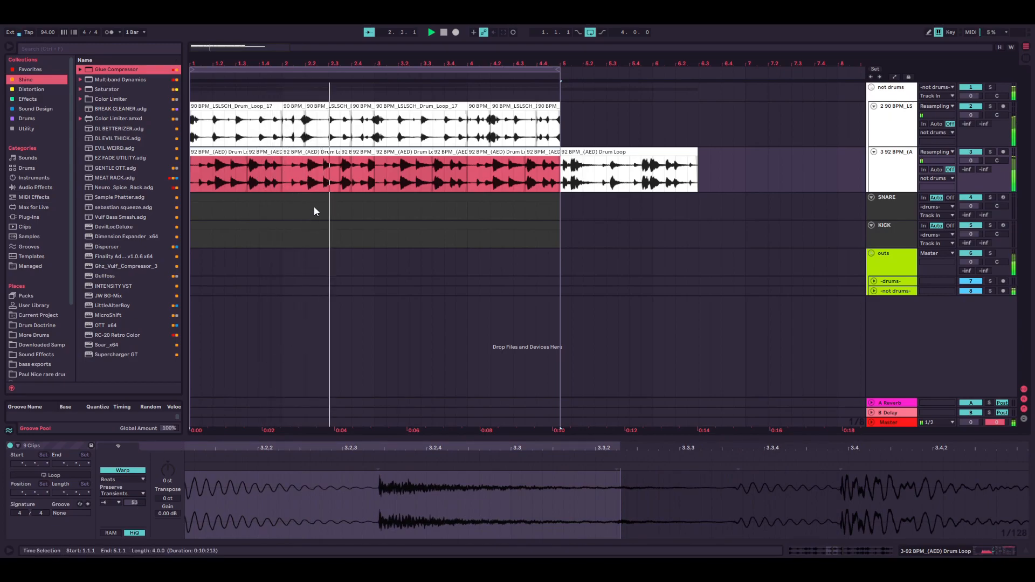
Insert an audio track below the AED loop and place 92 BPM_HK LP 03c from the Drum Doctrine folder at 1.1.1
{"action": "left_click", "coordinate": [892, 171]}
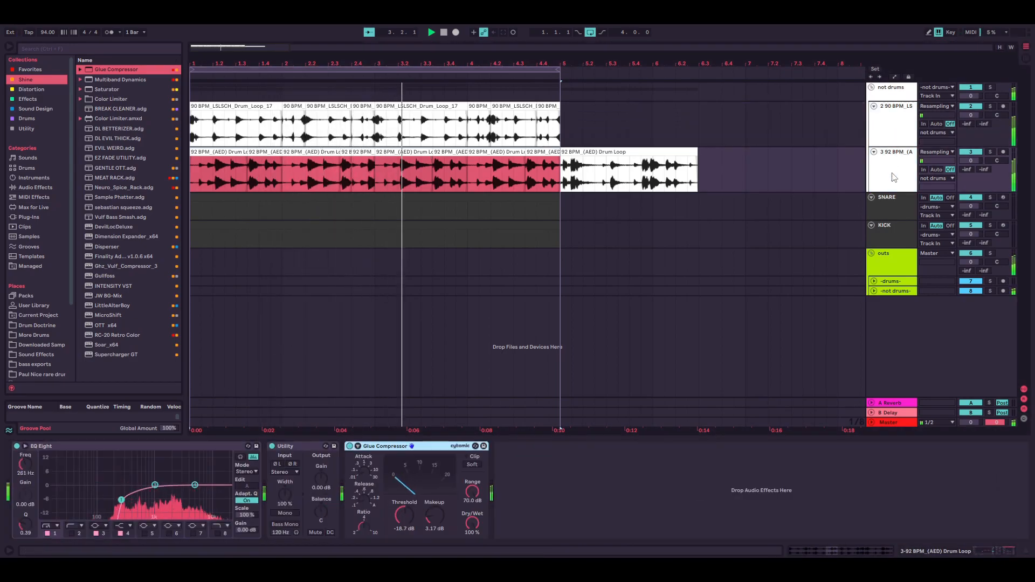
{"action": "key", "text": "ctrl+t"}
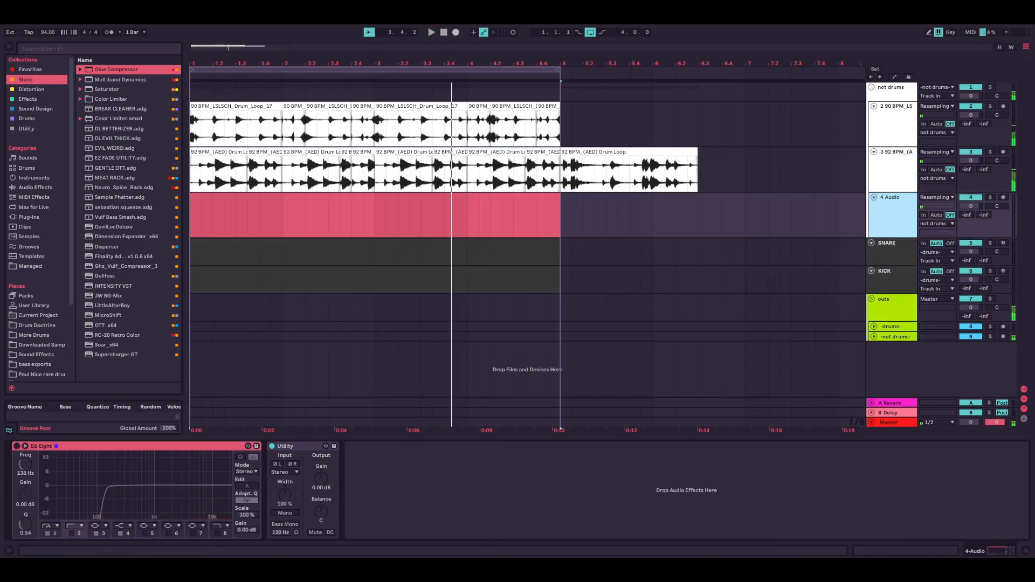
{"action": "left_click", "coordinate": [34, 325]}
{"action": "scroll", "coordinate": [114, 216], "scroll_direction": "down", "scroll_amount": 2}
{"action": "left_click", "coordinate": [124, 264]}
{"action": "scroll", "coordinate": [125, 261], "scroll_direction": "down", "scroll_amount": 2}
{"action": "left_click", "coordinate": [128, 250]}
{"action": "scroll", "coordinate": [129, 249], "scroll_direction": "down", "scroll_amount": 2}
{"action": "left_click_drag", "start_coordinate": [131, 221], "coordinate": [220, 196]}
{"action": "left_click", "coordinate": [221, 196]}
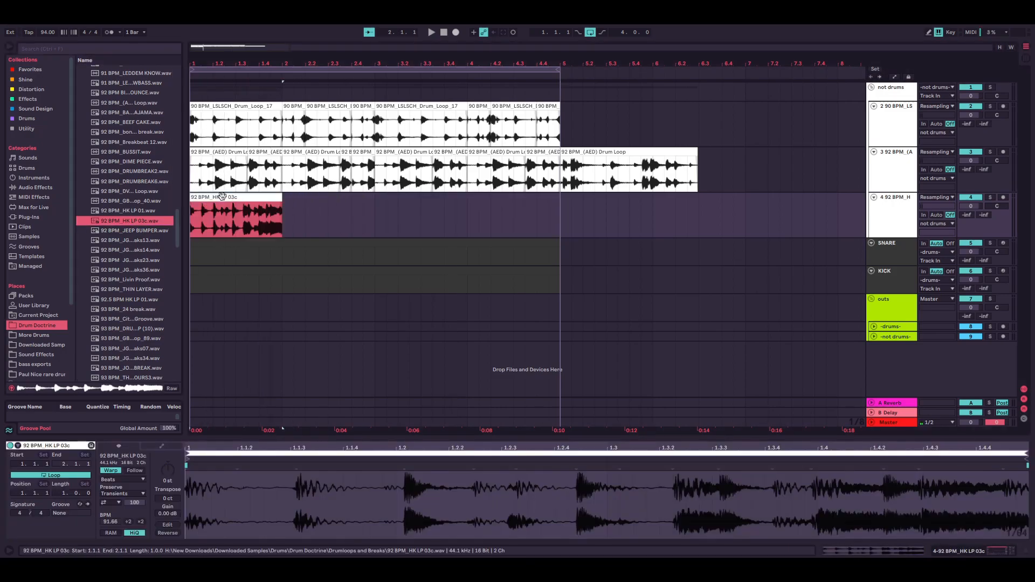
Turn off transient looping on the HK LP 03c clip, set its transient envelope to 37 and transpose it to -7 st
{"action": "left_click", "coordinate": [254, 195]}
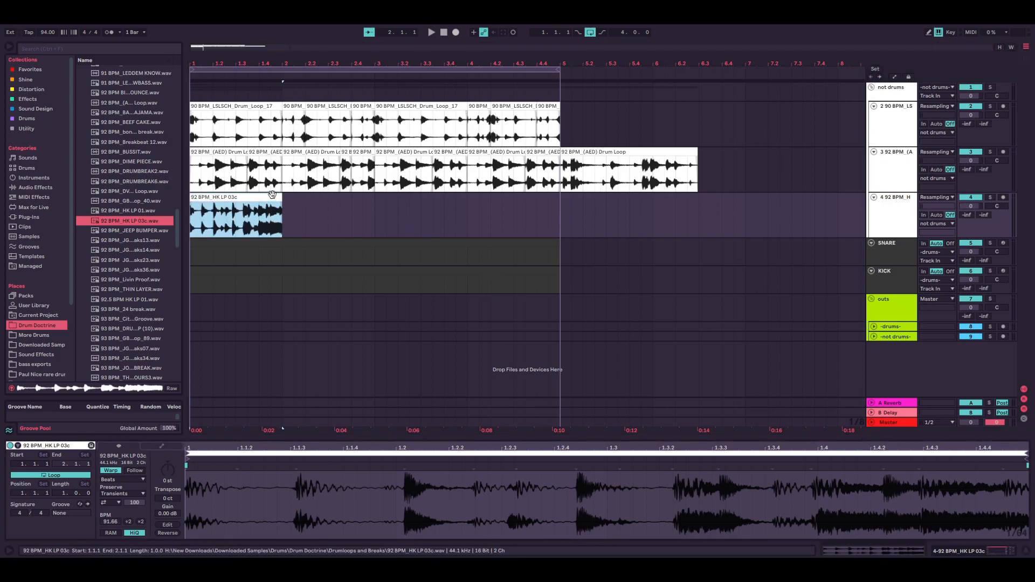
{"action": "key", "text": "space"}
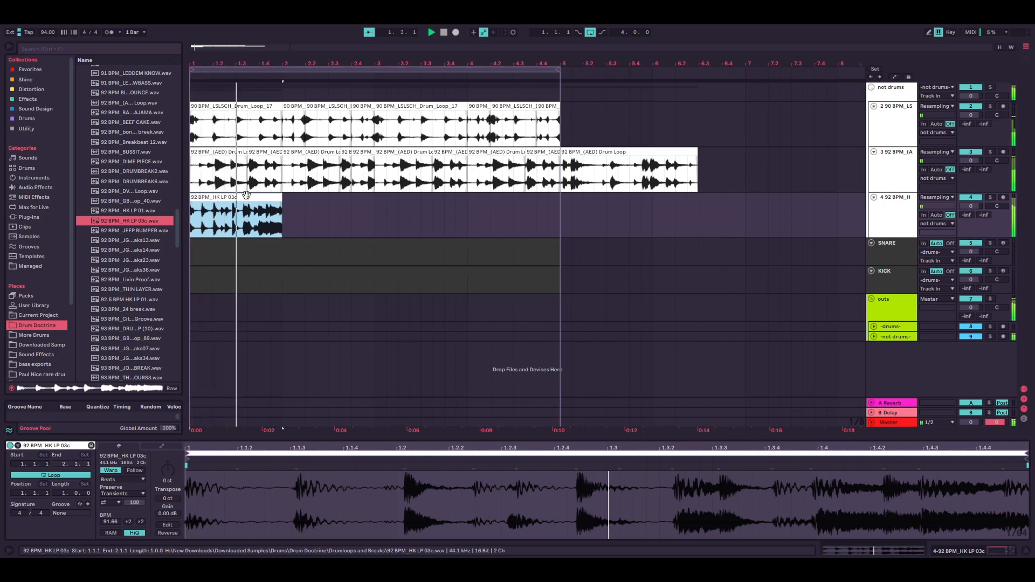
{"action": "mouse_move", "coordinate": [281, 210]}
{"action": "left_mouse_down"}
{"action": "mouse_move", "coordinate": [386, 210]}
{"action": "mouse_move", "coordinate": [276, 209]}
{"action": "left_mouse_up"}
{"action": "key", "text": "space"}
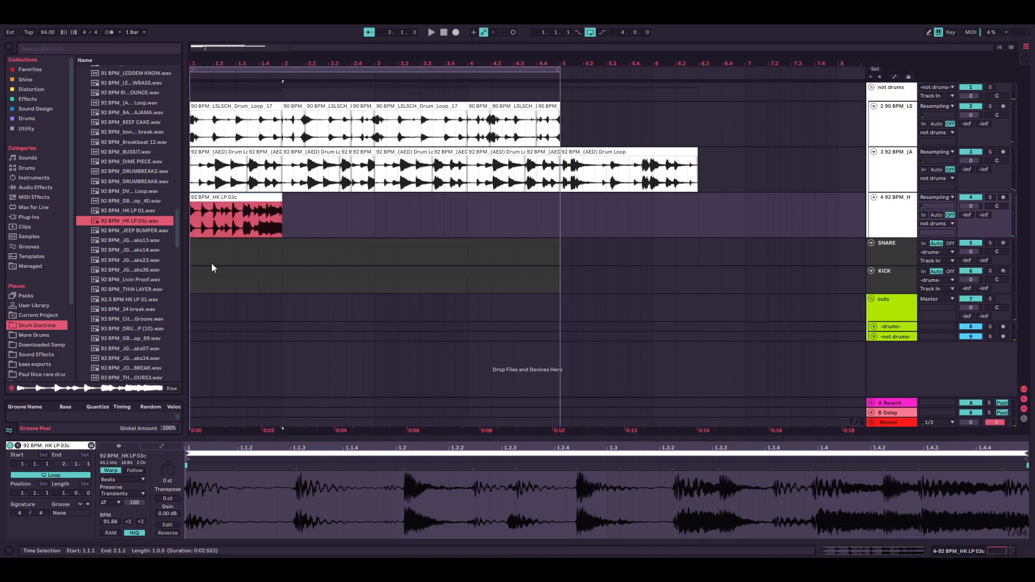
{"action": "scroll", "coordinate": [213, 228], "scroll_direction": "up", "scroll_amount": 2}
{"action": "left_click", "coordinate": [213, 228]}
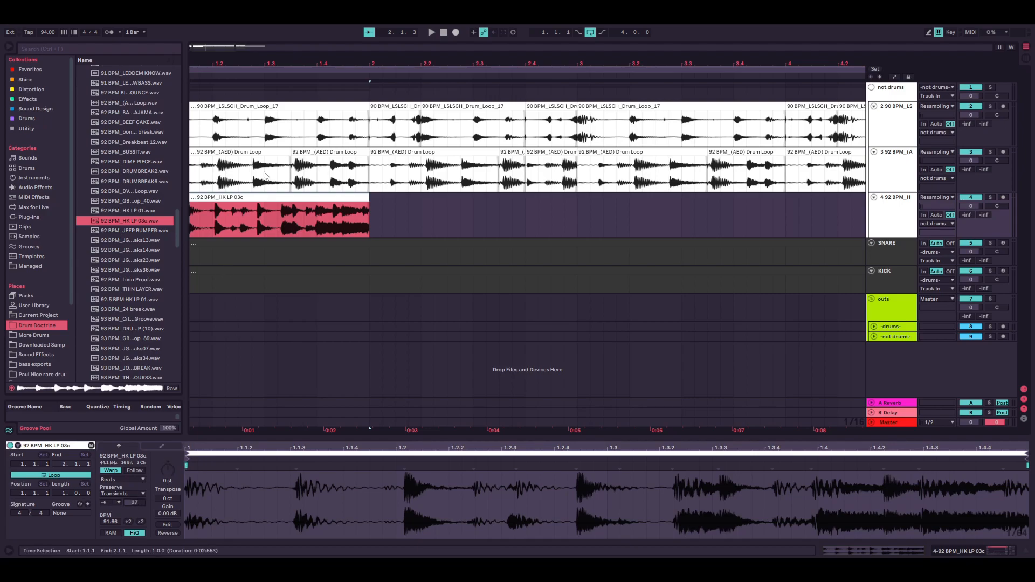
{"action": "left_click", "coordinate": [250, 232]}
{"action": "scroll", "coordinate": [384, 239], "scroll_direction": "left", "scroll_amount": 1}
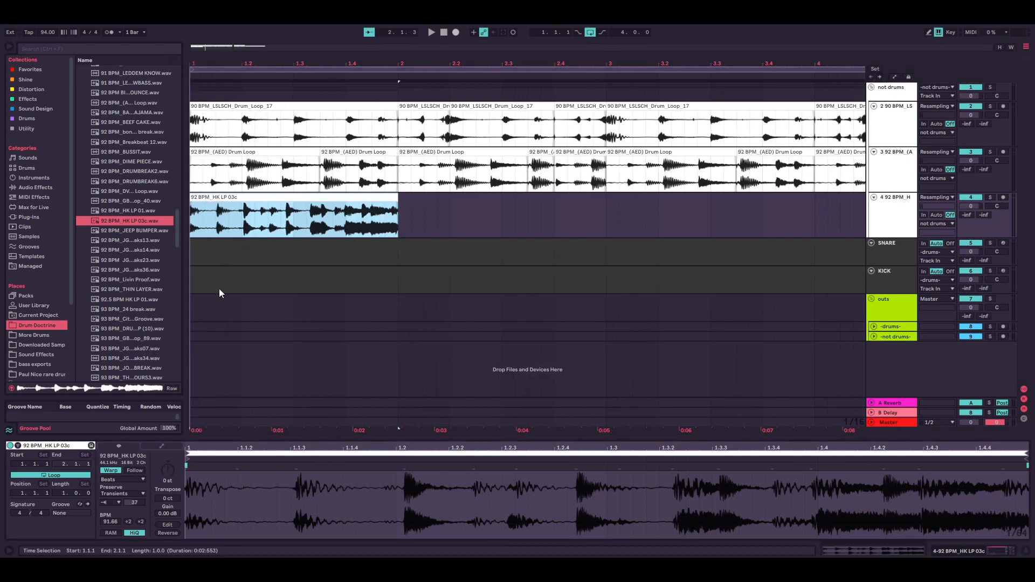
{"action": "key", "text": "space"}
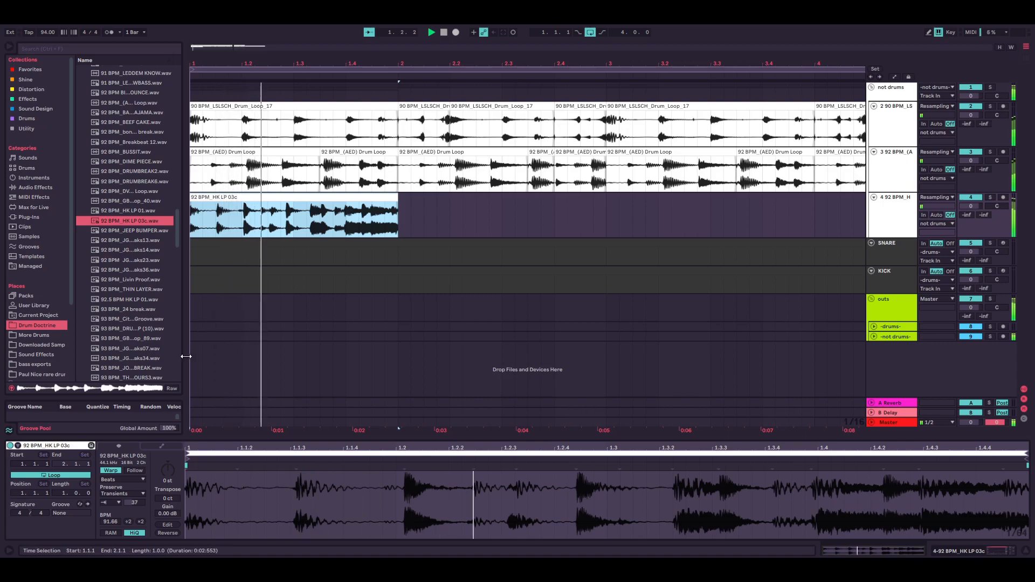
{"action": "mouse_move", "coordinate": [166, 470]}
{"action": "left_mouse_down"}
{"action": "mouse_move", "coordinate": [167, 480]}
{"action": "mouse_move", "coordinate": [167, 466]}
{"action": "left_mouse_up"}
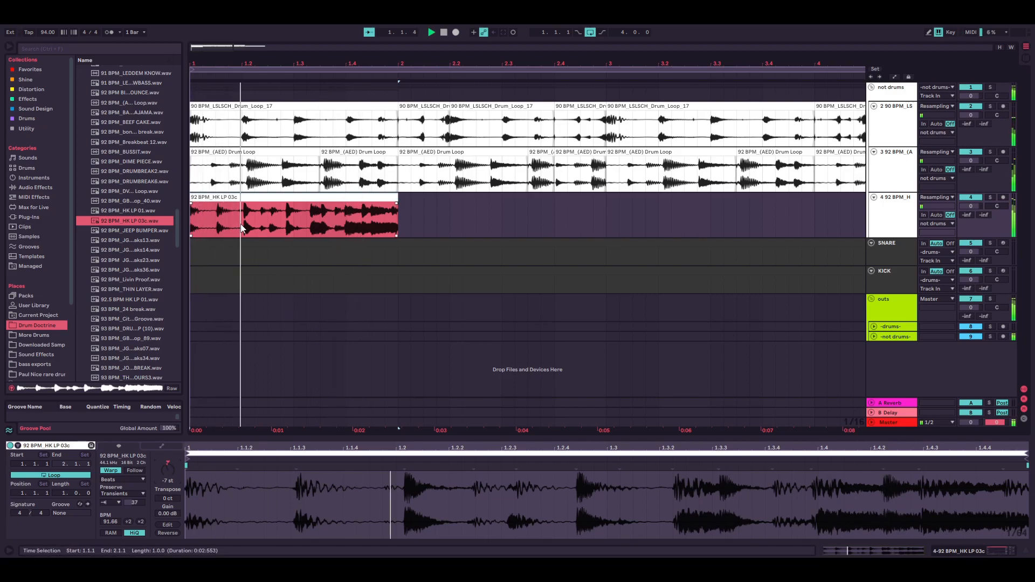
Split the HK LP 03c clip into one-beat slices at 1.2.1, 1.3.1 and 1.4.1 and play from the first slice
{"action": "left_click_drag", "start_coordinate": [241, 228], "coordinate": [346, 227]}
{"action": "key", "text": "ctrl+e"}
{"action": "key", "text": "ctrl+e"}
{"action": "left_click", "coordinate": [371, 219]}
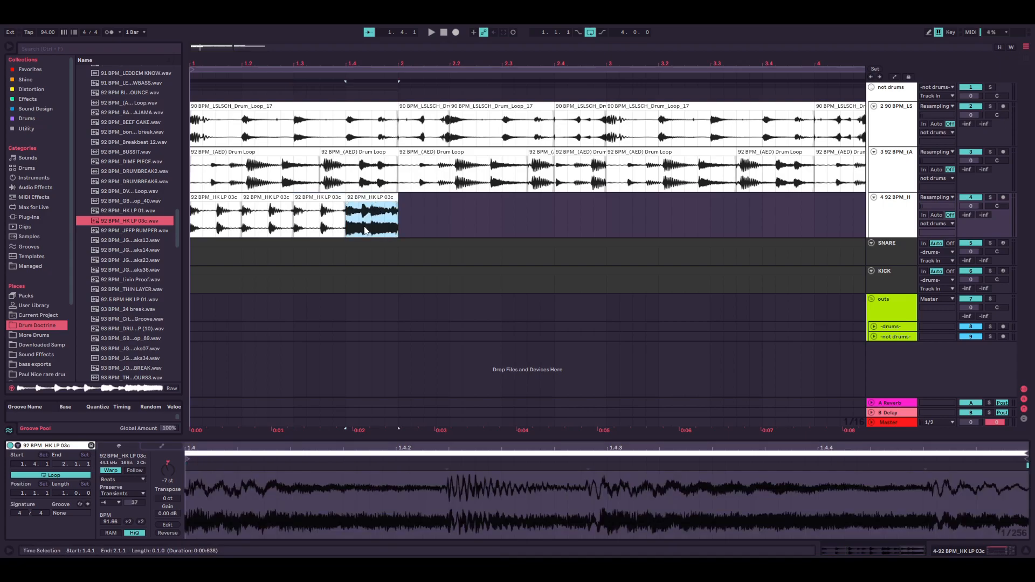
{"action": "left_click", "coordinate": [224, 208]}
{"action": "key", "text": "space"}
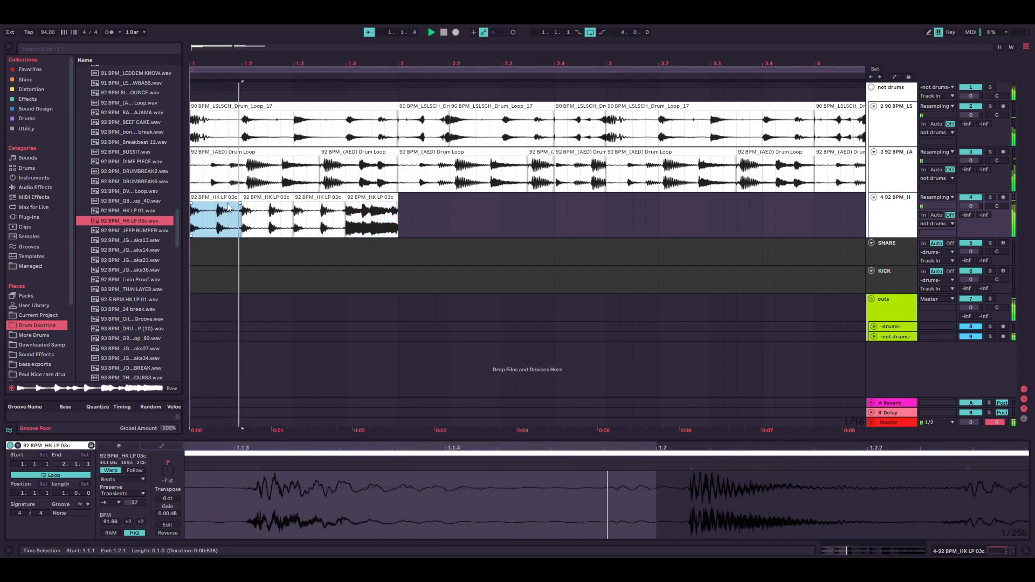
Slip the audio inside the first three HK LP 03c slices and play the bar from the start
{"action": "left_click", "coordinate": [361, 207]}
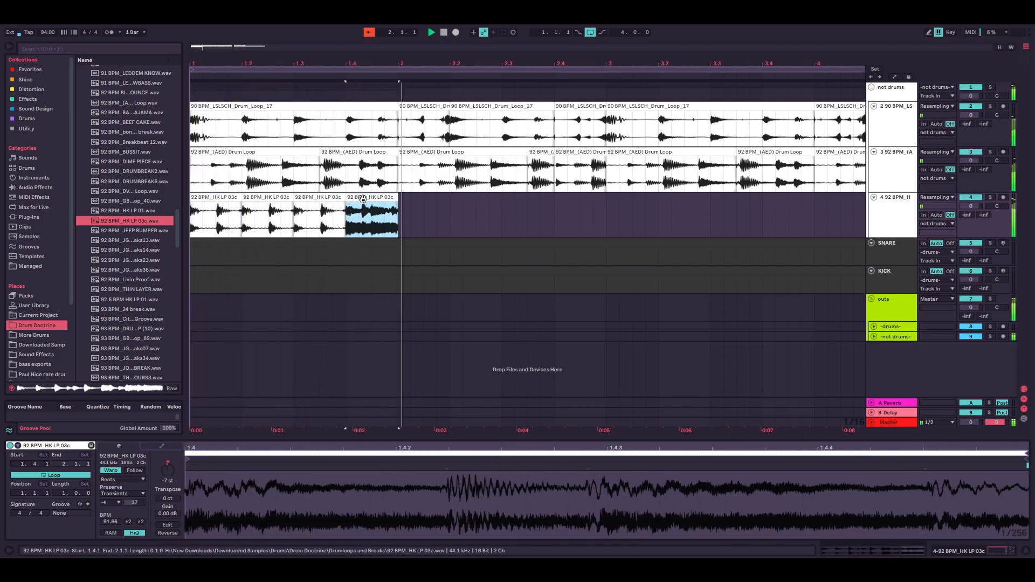
{"action": "key", "text": "space"}
{"action": "left_click", "coordinate": [221, 197], "text": "shift"}
{"action": "left_click", "coordinate": [232, 209]}
{"action": "left_click", "coordinate": [230, 198]}
{"action": "left_click", "coordinate": [322, 196], "text": "shift"}
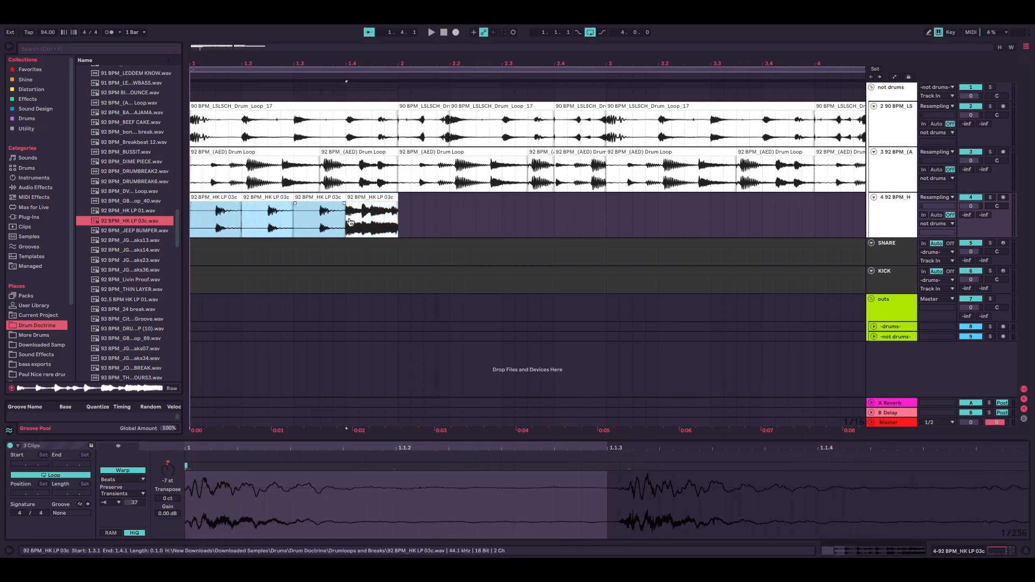
{"action": "key", "text": "space"}
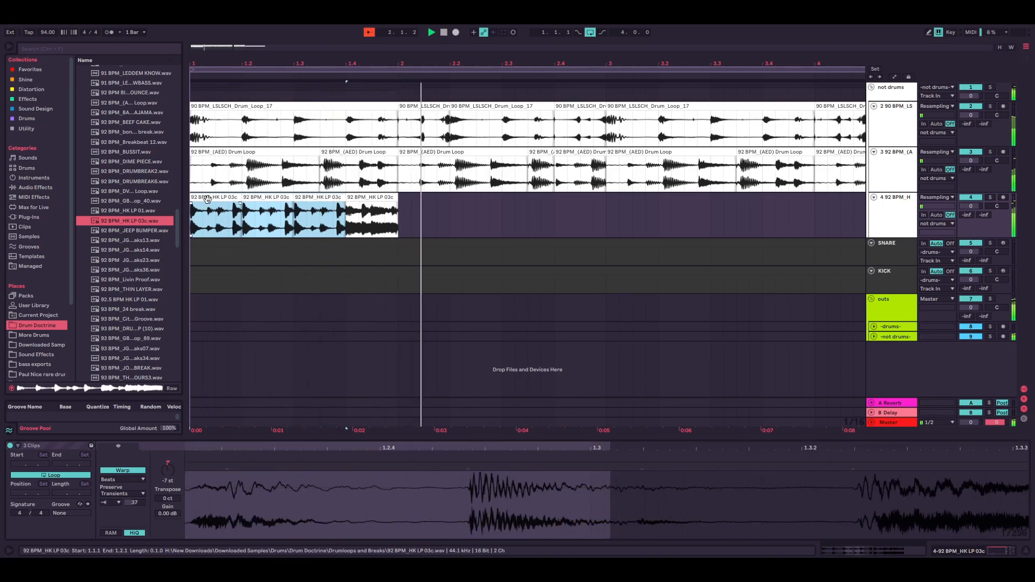
Slip the first HK LP 03c slice so its audio starts at 1.2.3 and double its clip tempo to 183.32 BPM
{"action": "left_click", "coordinate": [225, 220]}
{"action": "key", "text": "space"}
{"action": "key", "text": "space"}
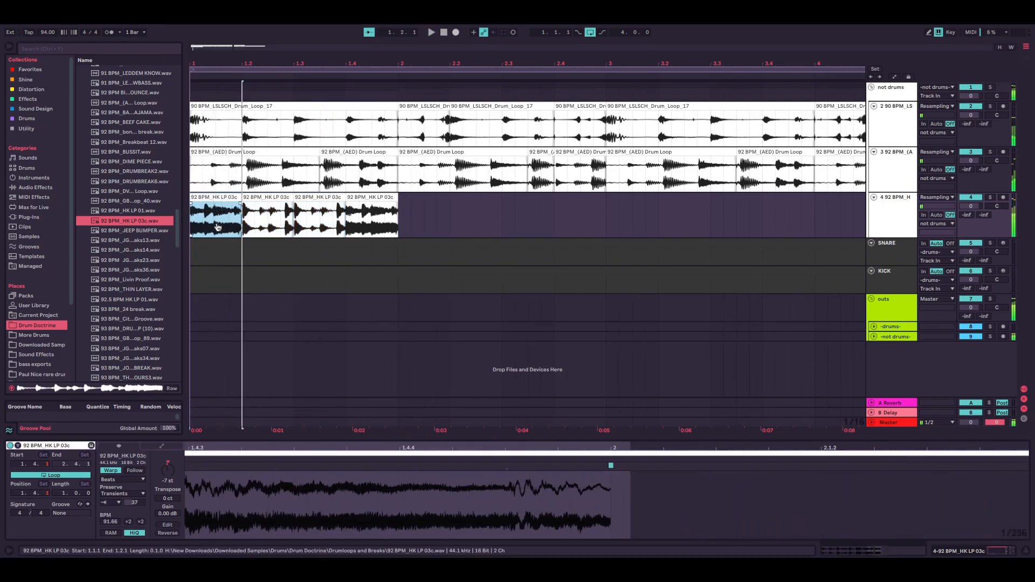
{"action": "key", "text": "space"}
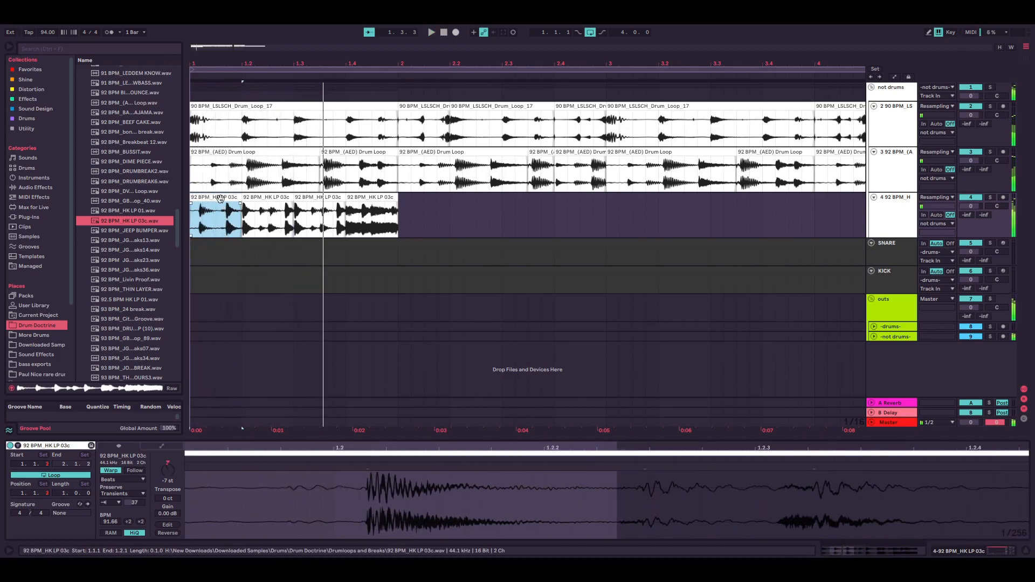
{"action": "left_click", "coordinate": [141, 522]}
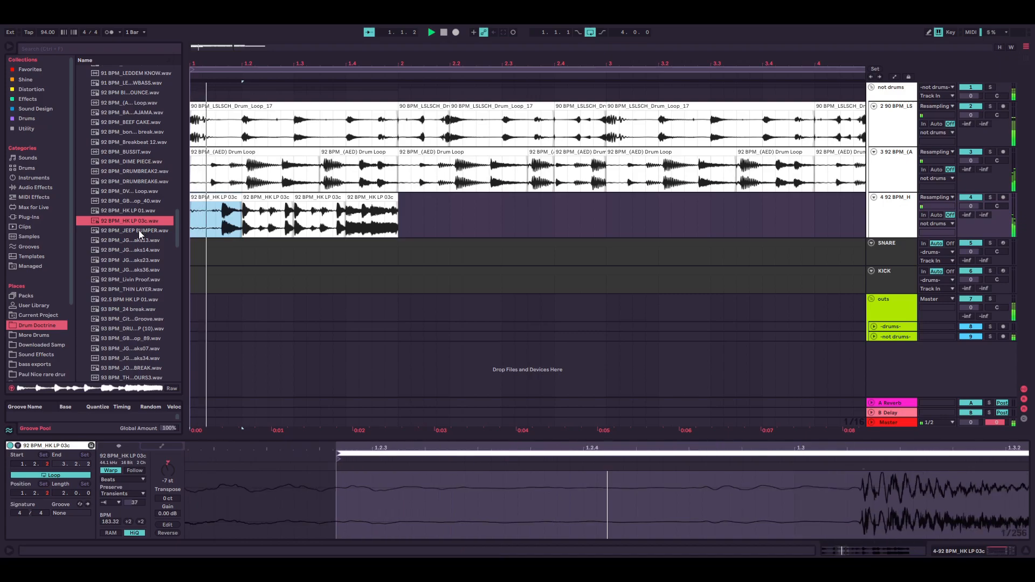
Replace the third HK LP 03c slice at 1.3.1 with a copy of the first slice and play the bar
{"action": "left_click", "coordinate": [259, 214], "text": "shift"}
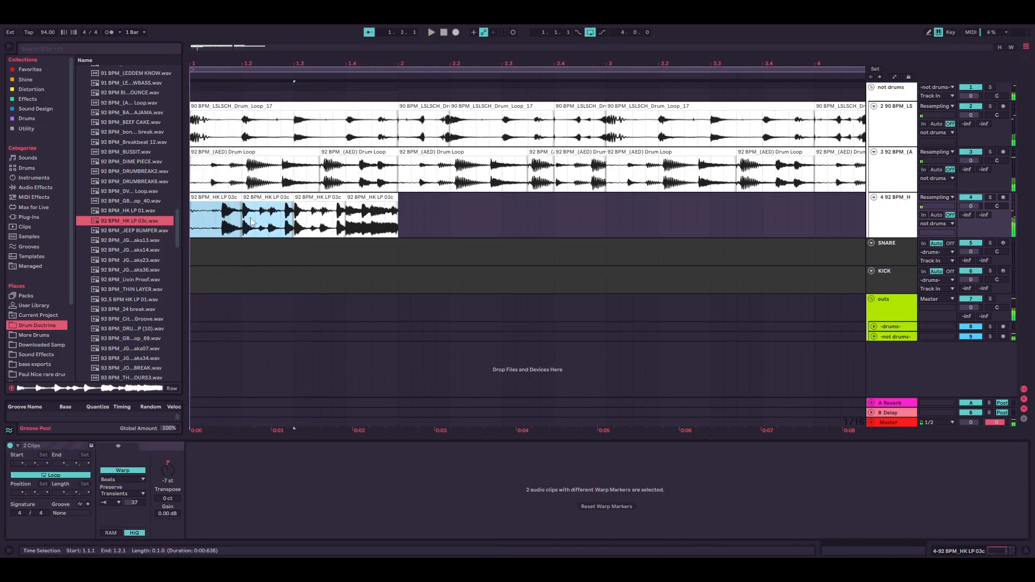
{"action": "left_click", "coordinate": [216, 197]}
{"action": "left_click", "coordinate": [216, 213]}
{"action": "left_click_drag", "start_coordinate": [215, 198], "coordinate": [318, 207]}
{"action": "left_click", "coordinate": [208, 227]}
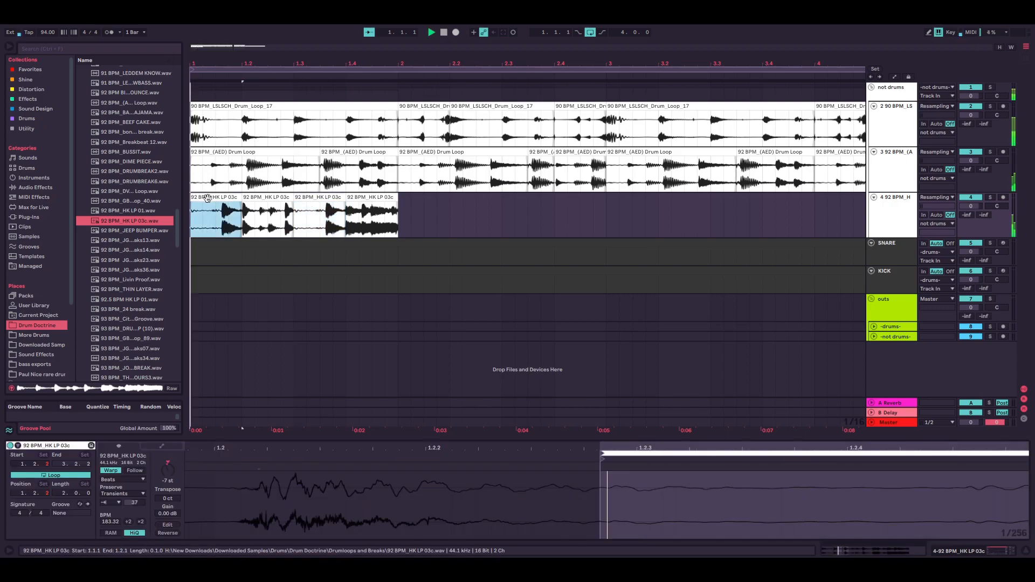
{"action": "key", "text": "space"}
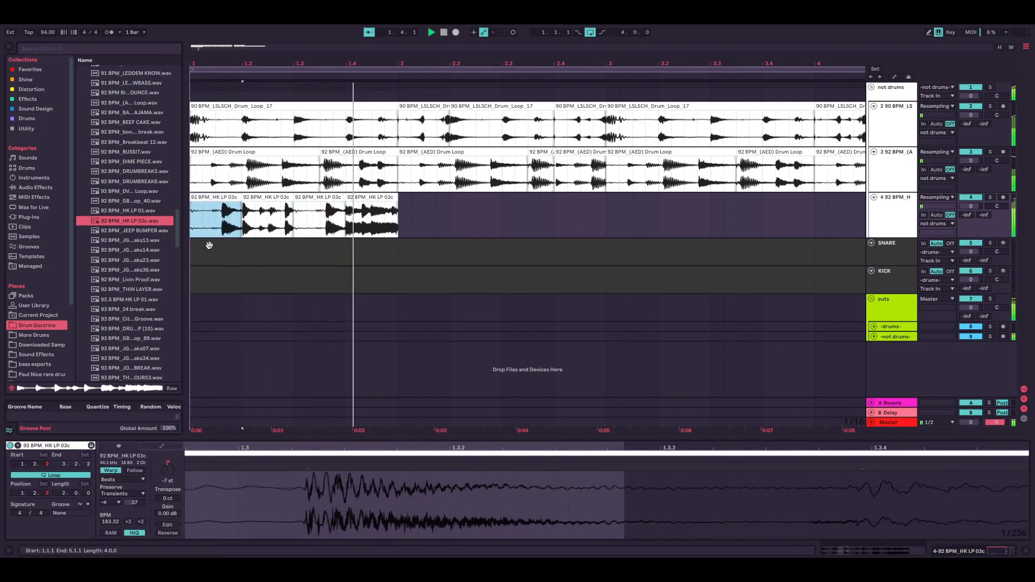
Duplicate the four HK LP 03c slices three times to fill the track up to bar 5
{"action": "left_click", "coordinate": [359, 210], "text": "shift"}
{"action": "key", "text": "ctrl+d"}
{"action": "key", "text": "ctrl+d"}
{"action": "key", "text": "ctrl+d"}
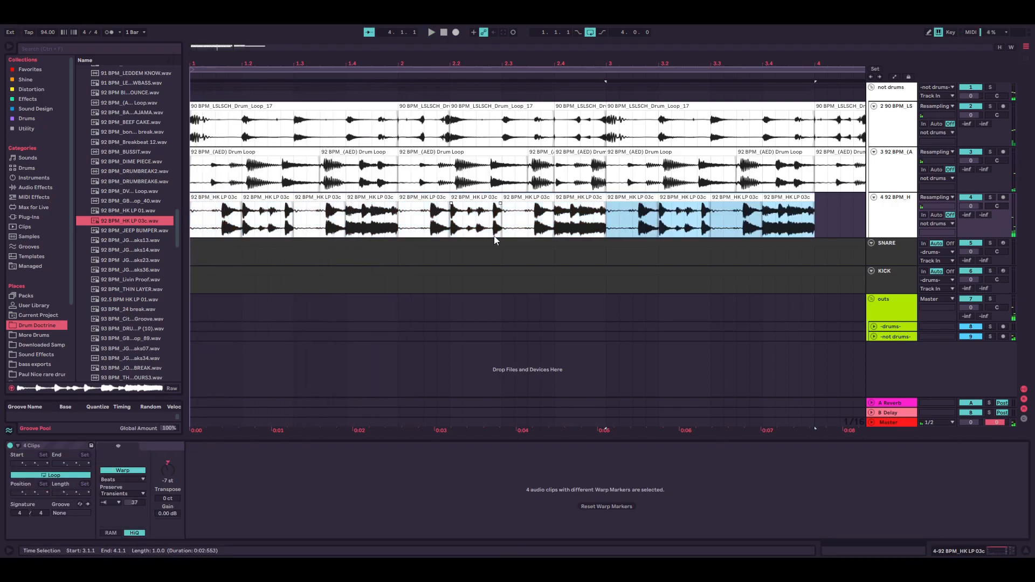
{"action": "scroll", "coordinate": [539, 221], "scroll_direction": "down", "scroll_amount": 4}
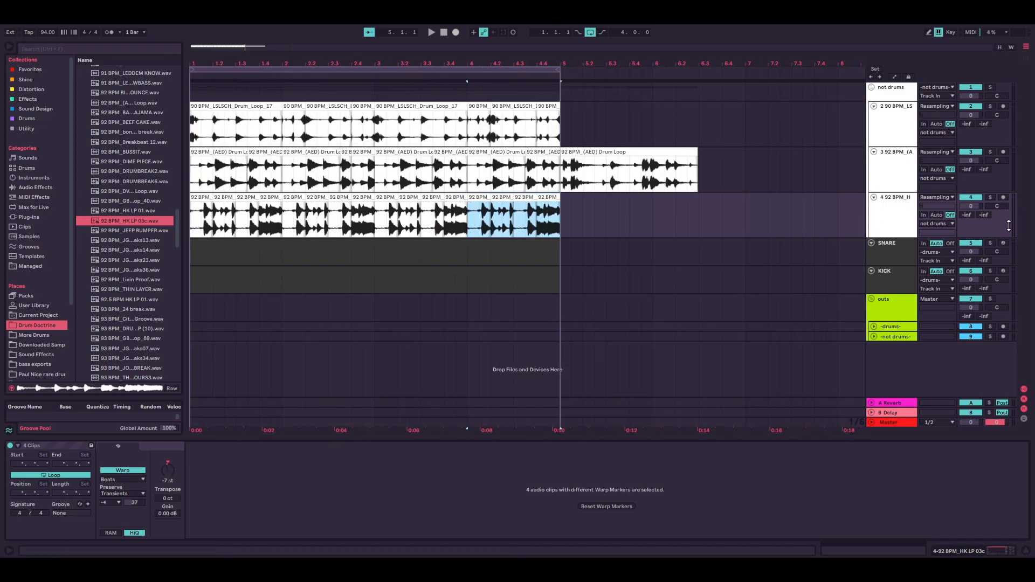
Add a Glue Compressor after Utility on the HK LP 03c track with a threshold of -25.1 dB
{"action": "key", "text": "shift+Tab"}
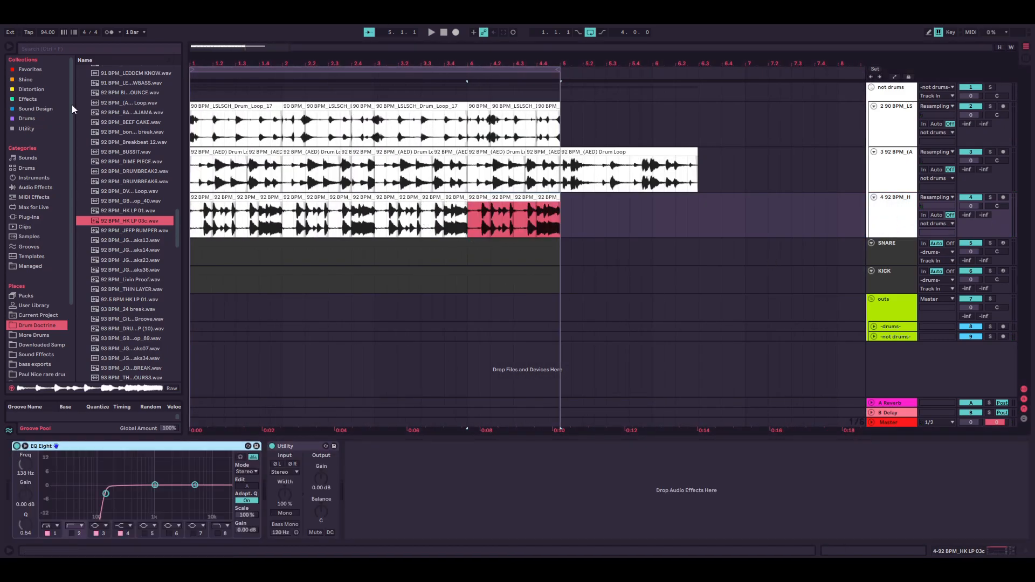
{"action": "left_click", "coordinate": [25, 79]}
{"action": "left_click_drag", "start_coordinate": [116, 69], "coordinate": [386, 445]}
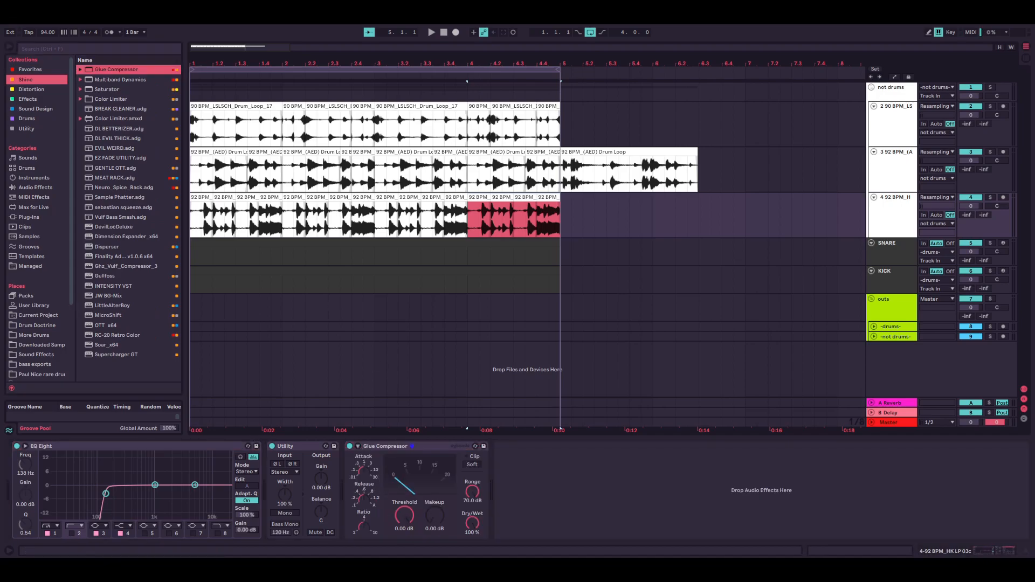
{"action": "key", "text": "space"}
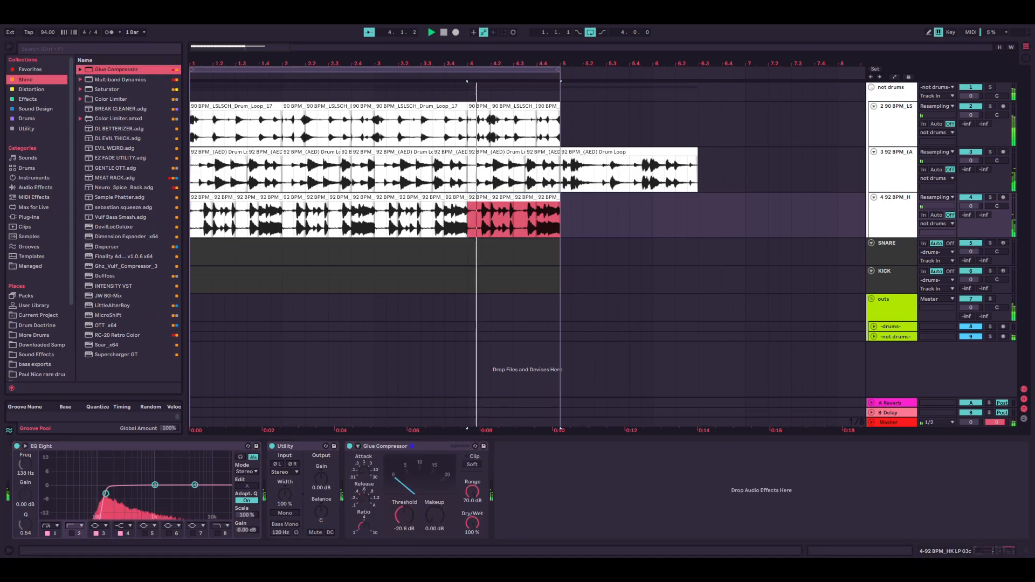
{"action": "left_click_drag", "start_coordinate": [403, 516], "coordinate": [435, 517]}
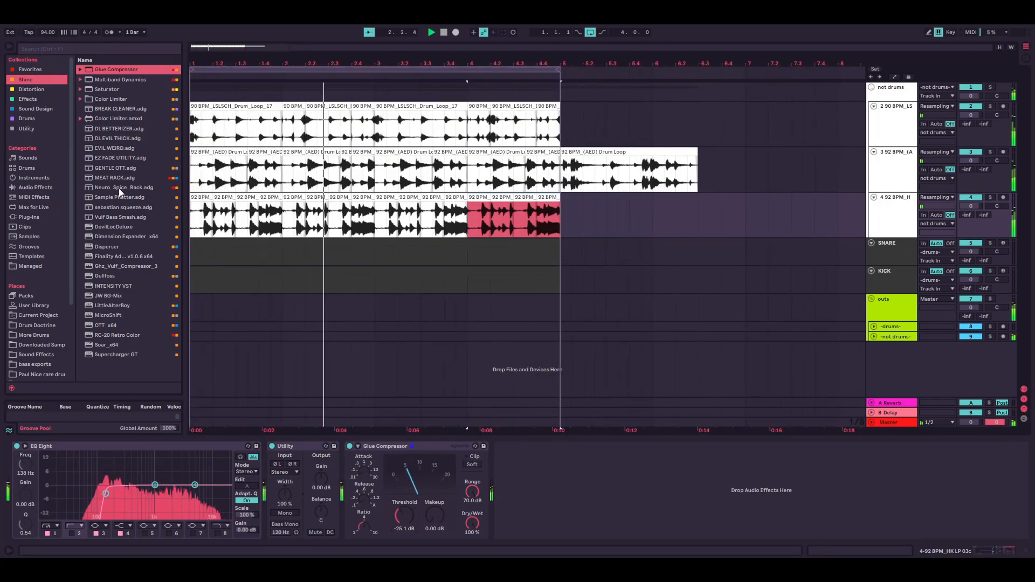
{"action": "key", "text": "space"}
Group the three loop tracks into a folded group named "layers" and insert an empty audio track below it
{"action": "left_click", "coordinate": [888, 213]}
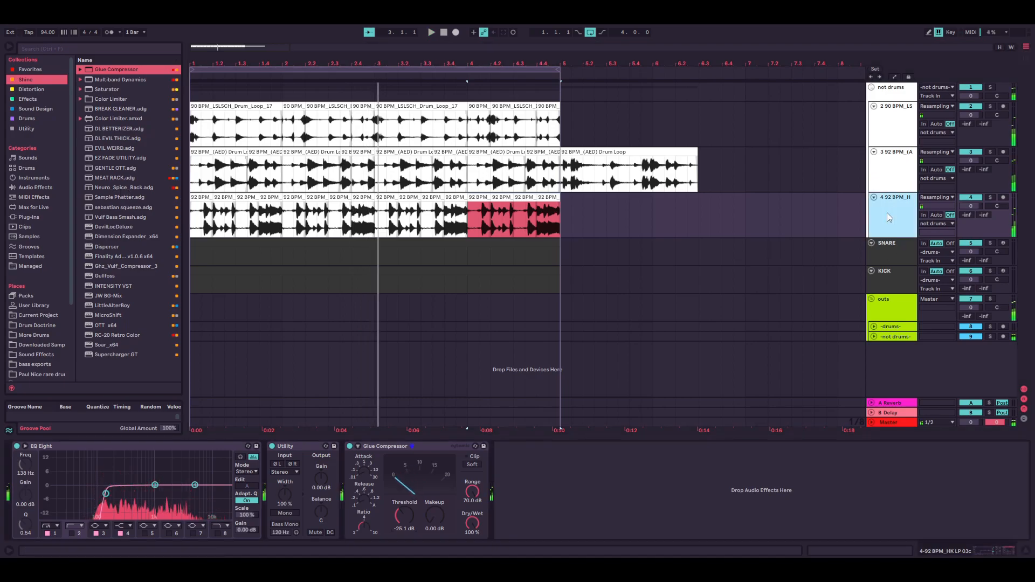
{"action": "left_click", "coordinate": [877, 186], "text": "ctrl"}
{"action": "left_click", "coordinate": [886, 140], "text": "ctrl"}
{"action": "key", "text": "ctrl+g"}
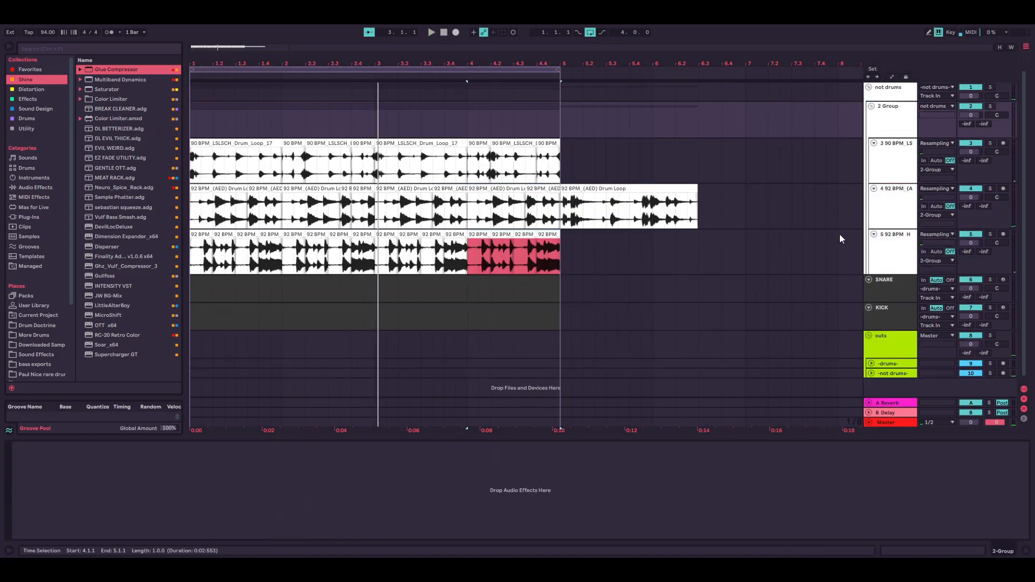
{"action": "left_click", "coordinate": [872, 103]}
{"action": "right_click", "coordinate": [889, 108]}
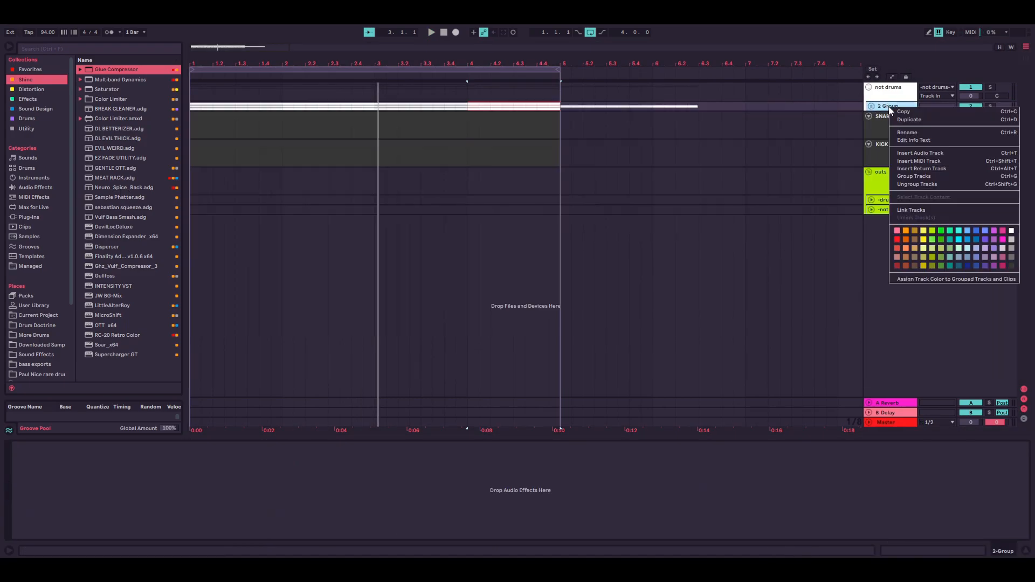
{"action": "left_click", "coordinate": [908, 132]}
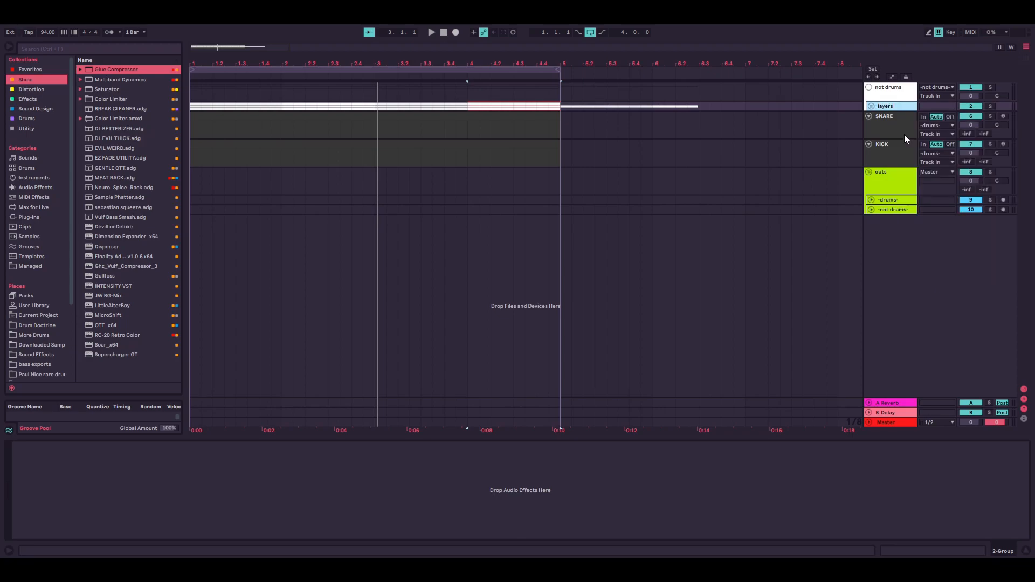
{"action": "key", "text": "ctrl+t"}
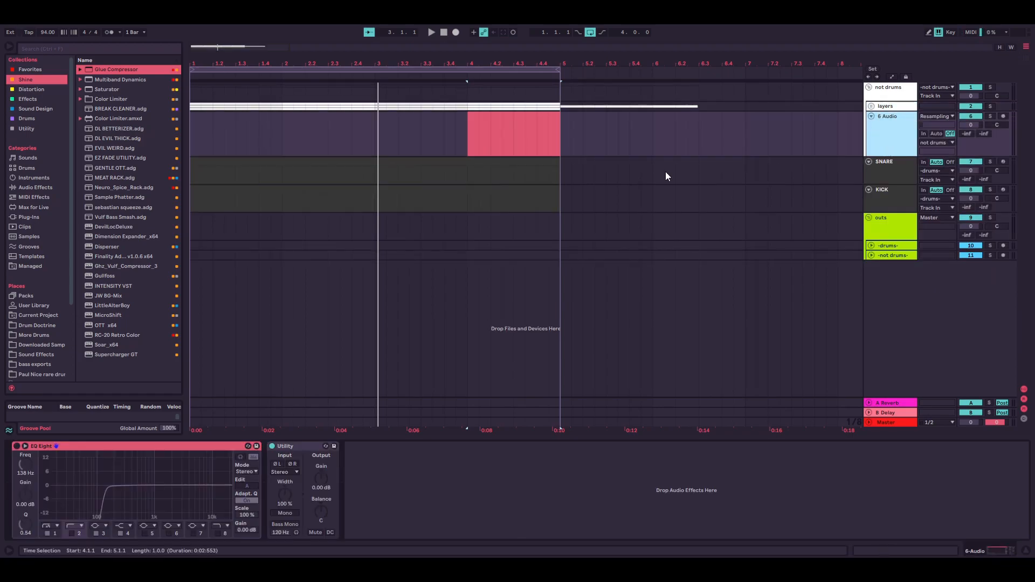
{"action": "left_click", "coordinate": [195, 135]}
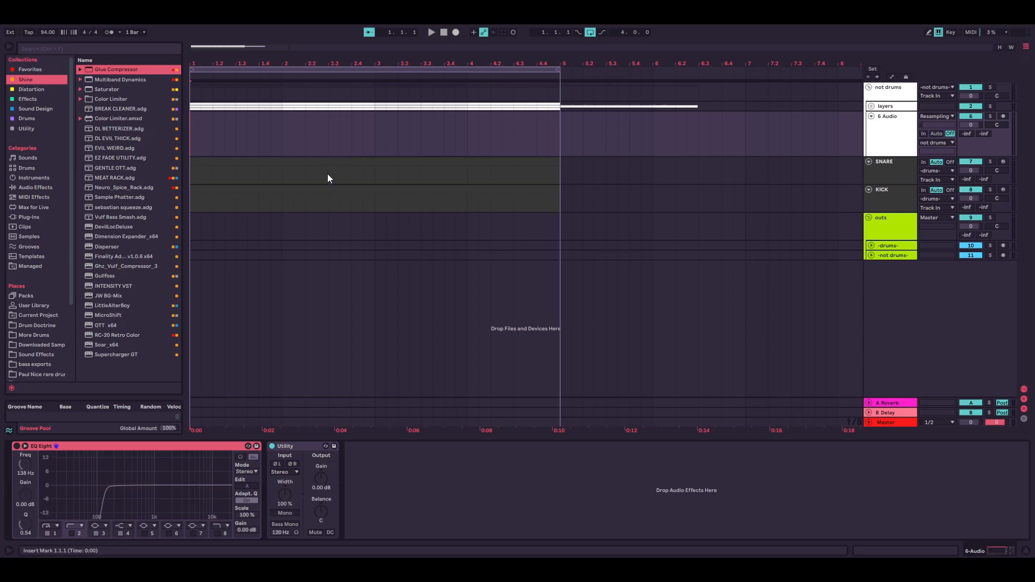
Add a Glue Compressor to the layers group with a threshold of -21.0 dB and makeup gain of 2.54 dB
{"action": "left_click", "coordinate": [895, 107]}
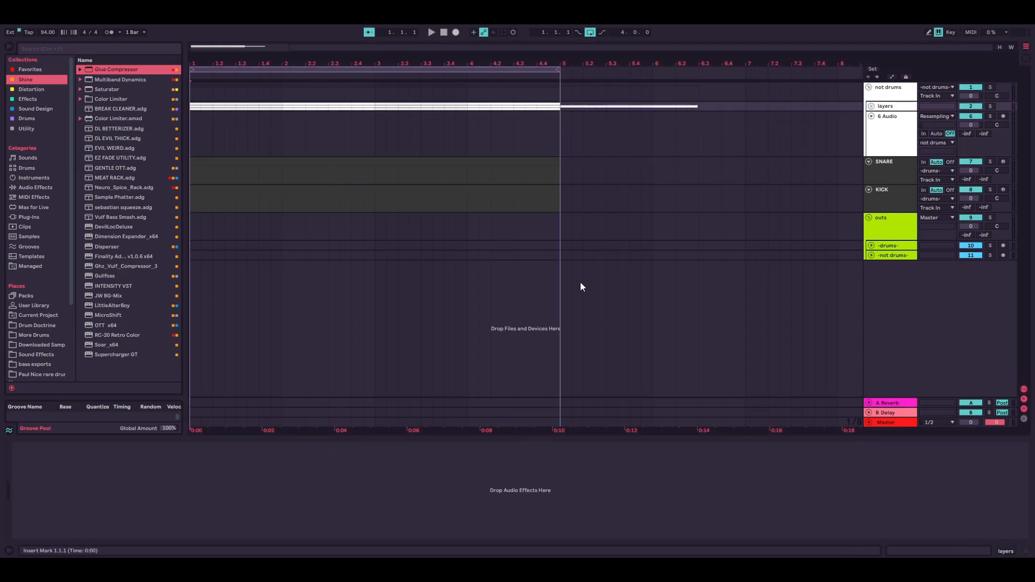
{"action": "left_click_drag", "start_coordinate": [113, 70], "coordinate": [83, 491]}
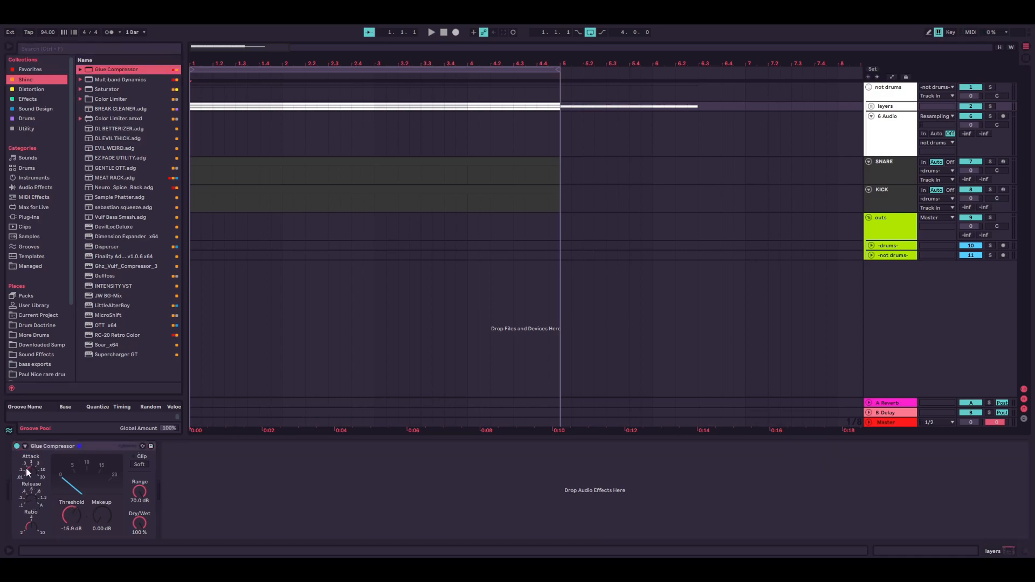
{"action": "key", "text": "space"}
{"action": "left_click_drag", "start_coordinate": [73, 513], "coordinate": [102, 503]}
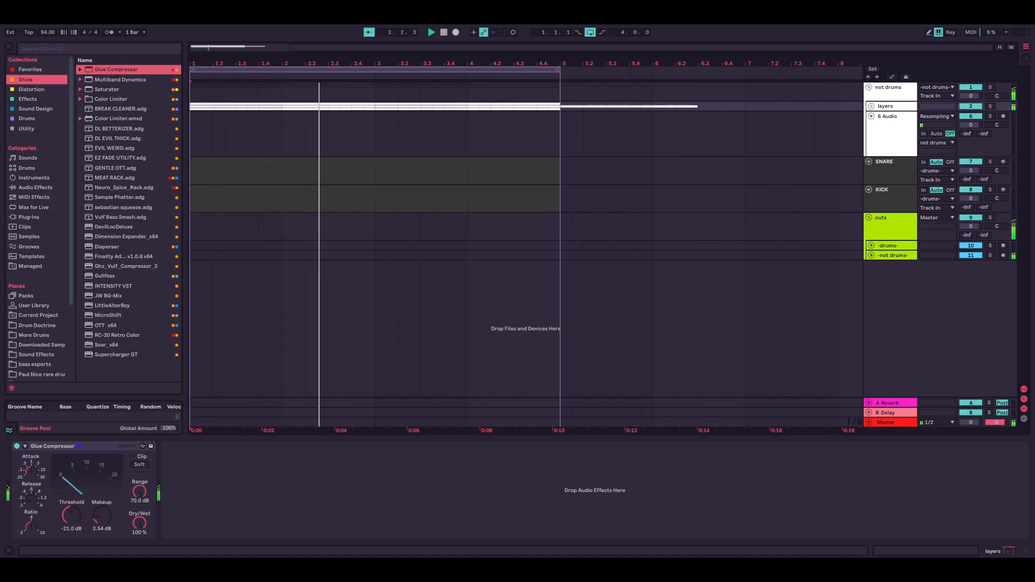
Add EQ Eight before the layers group's Glue Compressor, with a low cut and a -7.31 dB dip at 1.11 kHz
{"action": "left_click", "coordinate": [36, 130]}
{"action": "left_click_drag", "start_coordinate": [97, 119], "coordinate": [20, 505]}
{"action": "left_click", "coordinate": [48, 534]}
{"action": "key", "text": "space"}
{"action": "left_click_drag", "start_coordinate": [30, 464], "coordinate": [30, 426]}
{"action": "key", "text": "space"}
{"action": "mouse_move", "coordinate": [159, 489]}
{"action": "left_mouse_down"}
{"action": "mouse_move", "coordinate": [165, 507]}
{"action": "mouse_move", "coordinate": [156, 502]}
{"action": "left_mouse_up"}
{"action": "key", "text": "space"}
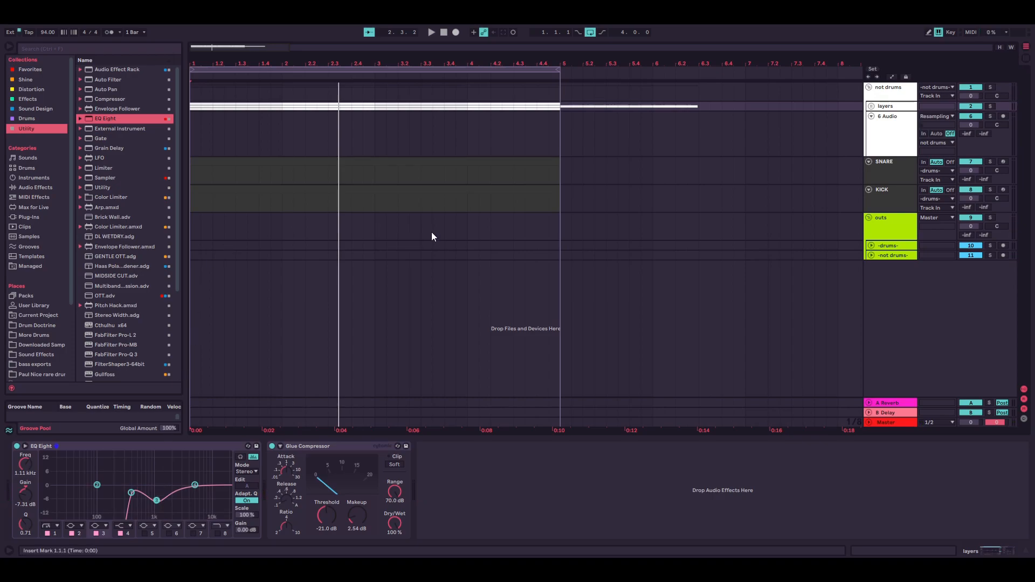
Select the empty audio track, return to the Drum Doctrine folder and collapse its Drumloops and Breaks subfolder
{"action": "left_click", "coordinate": [874, 143]}
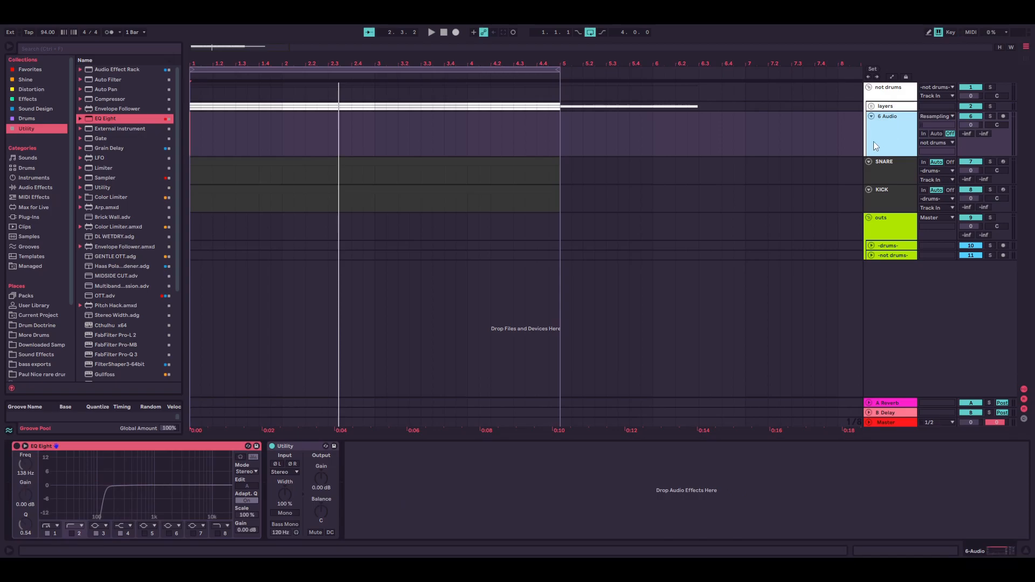
{"action": "left_click", "coordinate": [33, 325]}
{"action": "left_click", "coordinate": [113, 249]}
{"action": "scroll", "coordinate": [132, 200], "scroll_direction": "down", "scroll_amount": 2}
{"action": "left_click", "coordinate": [130, 254]}
{"action": "scroll", "coordinate": [129, 216], "scroll_direction": "up", "scroll_amount": 5}
{"action": "left_click_drag", "start_coordinate": [177, 234], "coordinate": [172, 95]}
{"action": "scroll", "coordinate": [129, 99], "scroll_direction": "up", "scroll_amount": 2}
{"action": "left_click", "coordinate": [81, 99]}
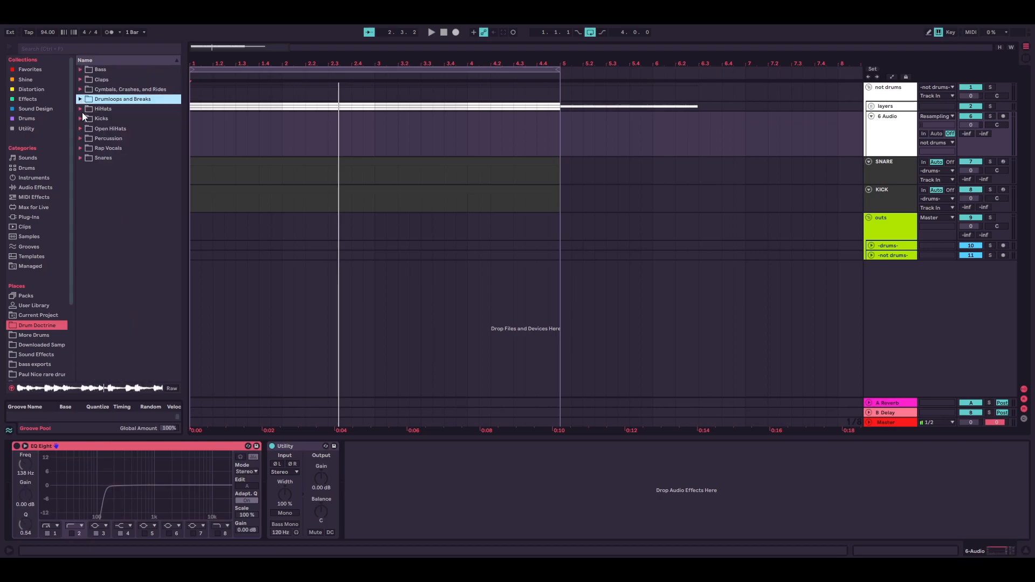
Expand the Loops and Tops folder under HiHats and audition its hi-hat loops
{"action": "left_click", "coordinate": [81, 110]}
{"action": "left_click", "coordinate": [103, 169]}
{"action": "left_click", "coordinate": [119, 208]}
{"action": "left_click", "coordinate": [86, 118]}
{"action": "left_click", "coordinate": [124, 178]}
{"action": "left_click", "coordinate": [127, 216]}
{"action": "left_click", "coordinate": [124, 177]}
{"action": "left_click", "coordinate": [123, 157]}
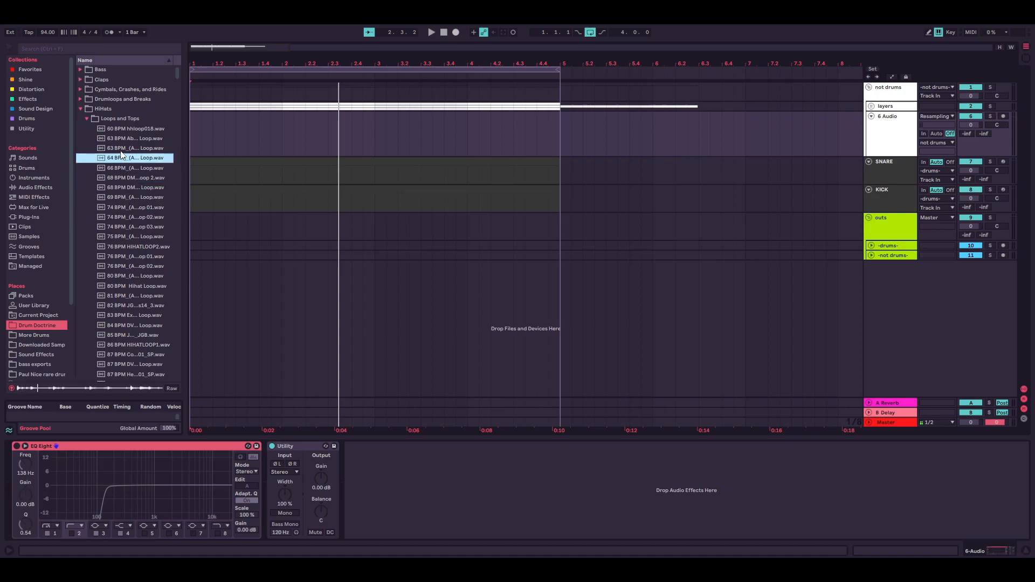
{"action": "left_click", "coordinate": [121, 149]}
{"action": "left_click", "coordinate": [120, 226]}
{"action": "left_click", "coordinate": [129, 257]}
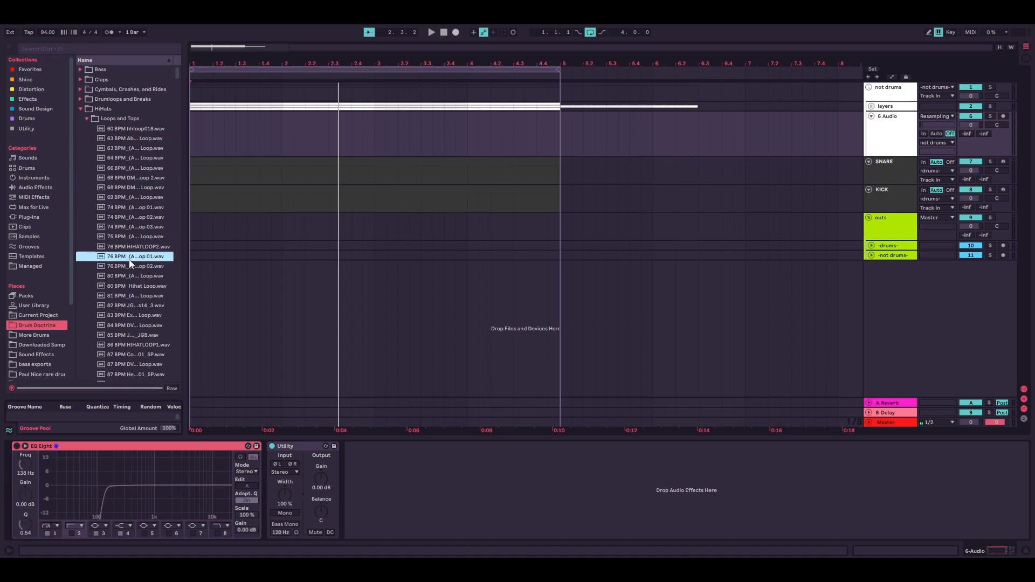
Place 76 BPM_(AED) Hi-Hat Loop 01 at 1.1.1 on the empty audio track, open its clip settings and play it
{"action": "left_click_drag", "start_coordinate": [124, 263], "coordinate": [219, 121]}
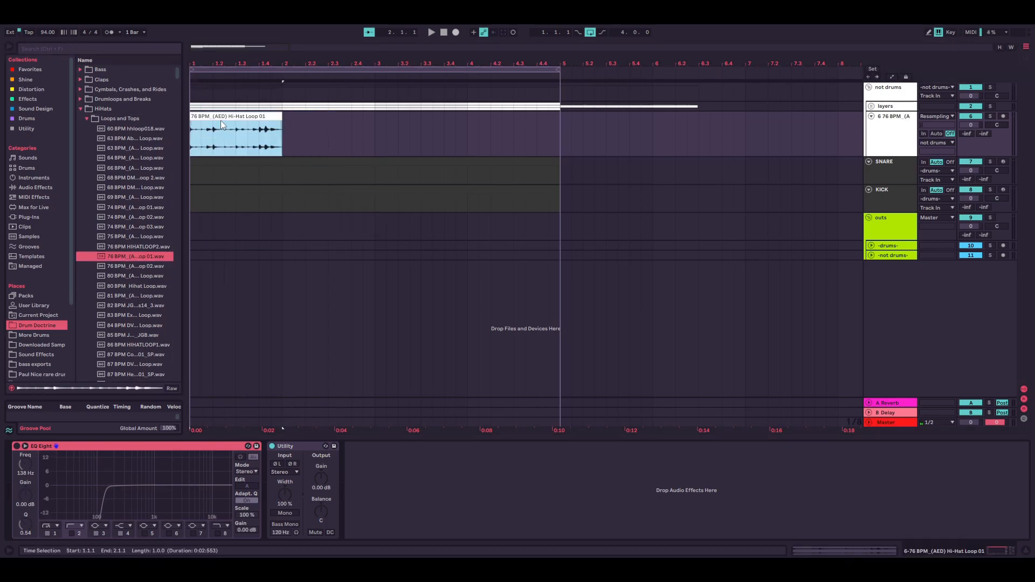
{"action": "key", "text": "z"}
{"action": "scroll", "coordinate": [213, 137], "scroll_direction": "up", "scroll_amount": 2}
{"action": "scroll", "coordinate": [336, 138], "scroll_direction": "left", "scroll_amount": 2}
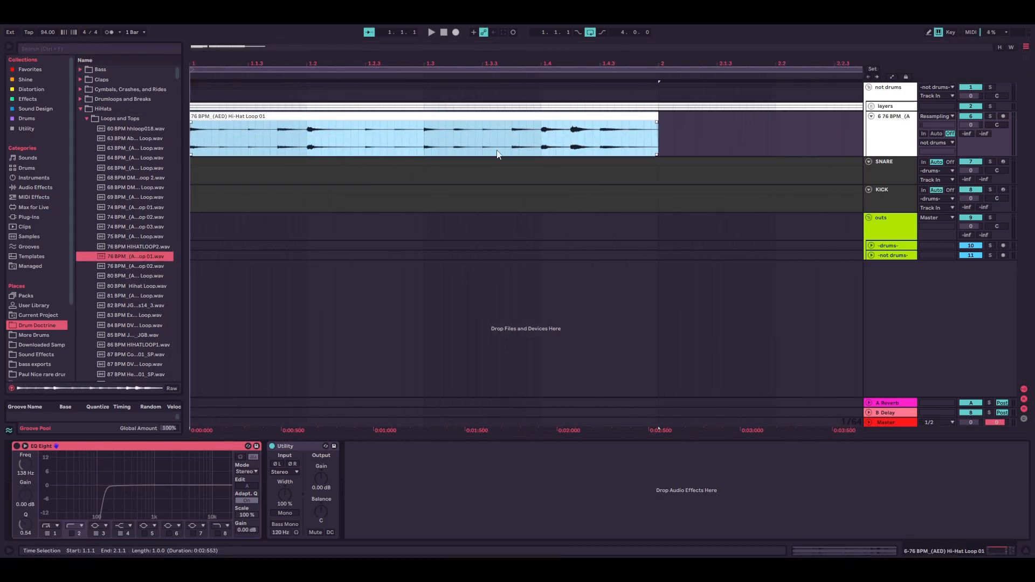
{"action": "scroll", "coordinate": [356, 149], "scroll_direction": "down", "scroll_amount": 2}
{"action": "double_click", "coordinate": [264, 115]}
{"action": "key", "text": "space"}
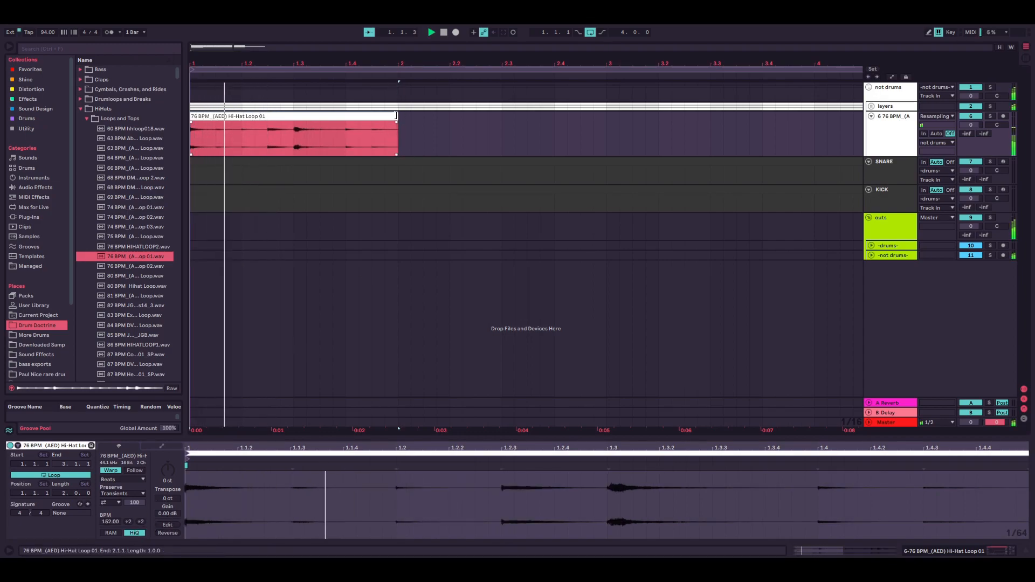
Stretch the hi-hat loop to end at 3.1.1 with a clip tempo of 152 BPM and set its transient envelope to 88
{"action": "left_click", "coordinate": [141, 523]}
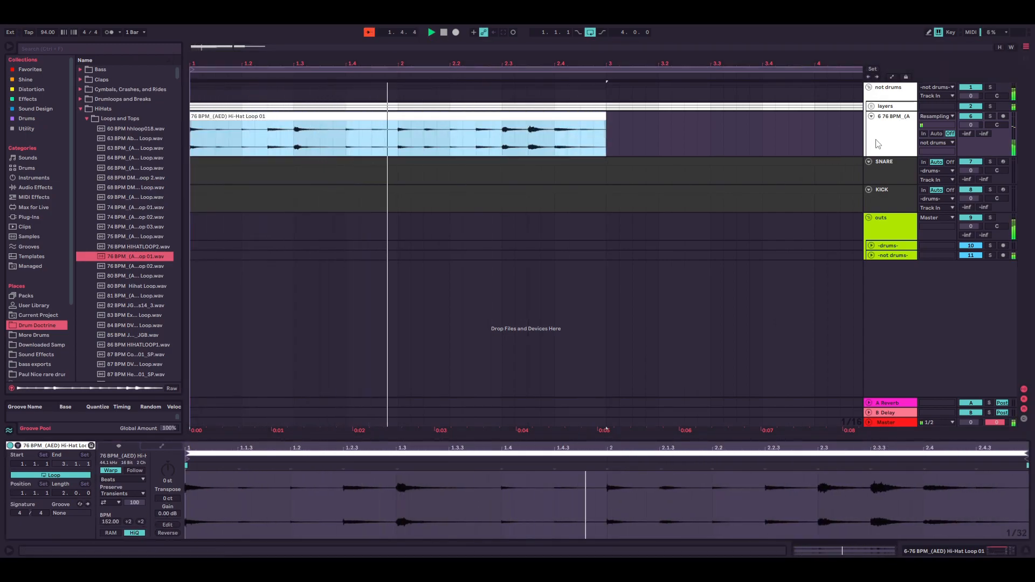
{"action": "left_click", "coordinate": [382, 151]}
{"action": "key", "text": "space"}
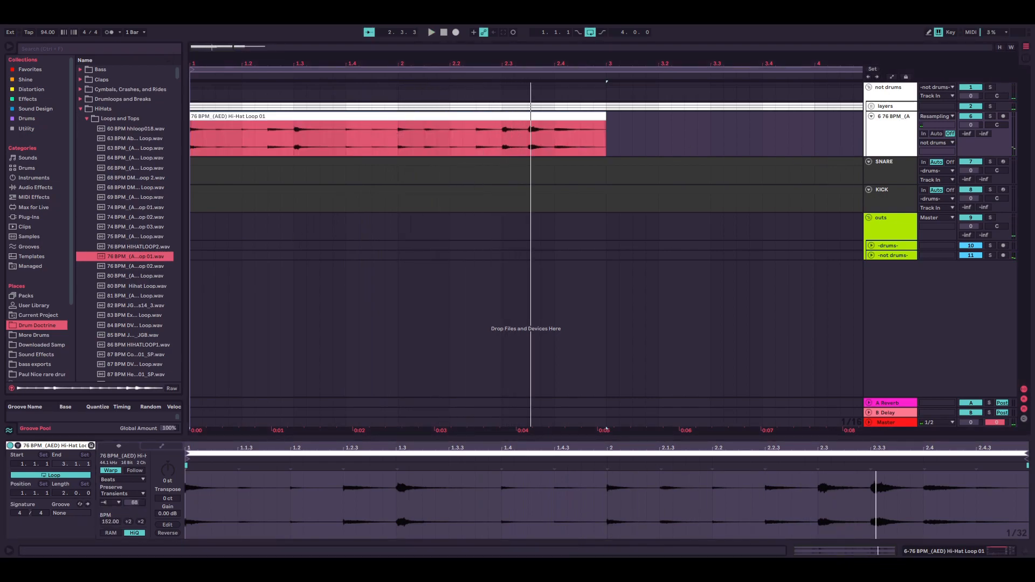
{"action": "key", "text": "space"}
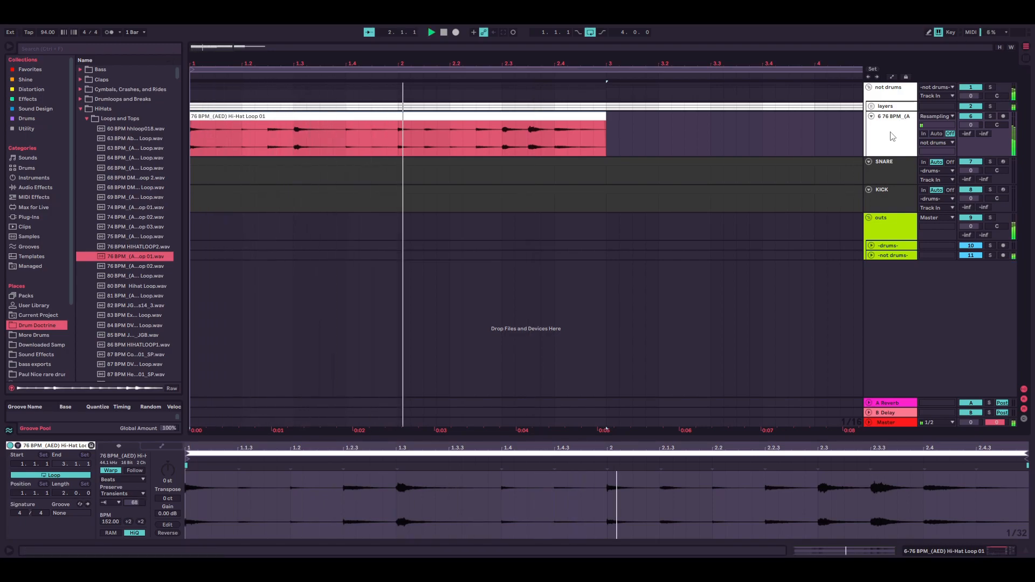
Transpose the hi-hat clip to -6 st, enable its track's EQ Eight and set band 4 to 3.35 dB at 5.16 kHz
{"action": "key", "text": "space"}
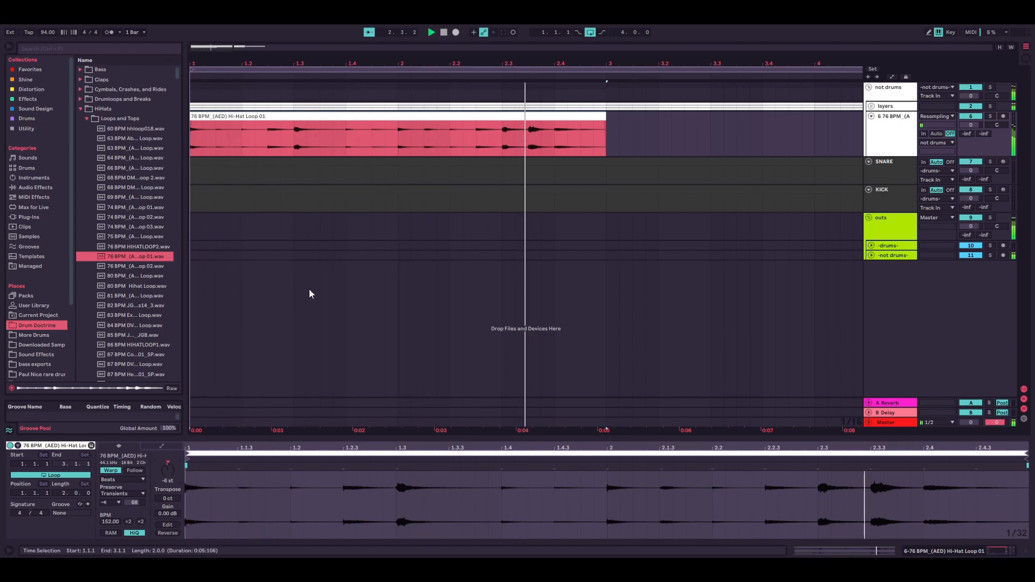
{"action": "left_click", "coordinate": [705, 241]}
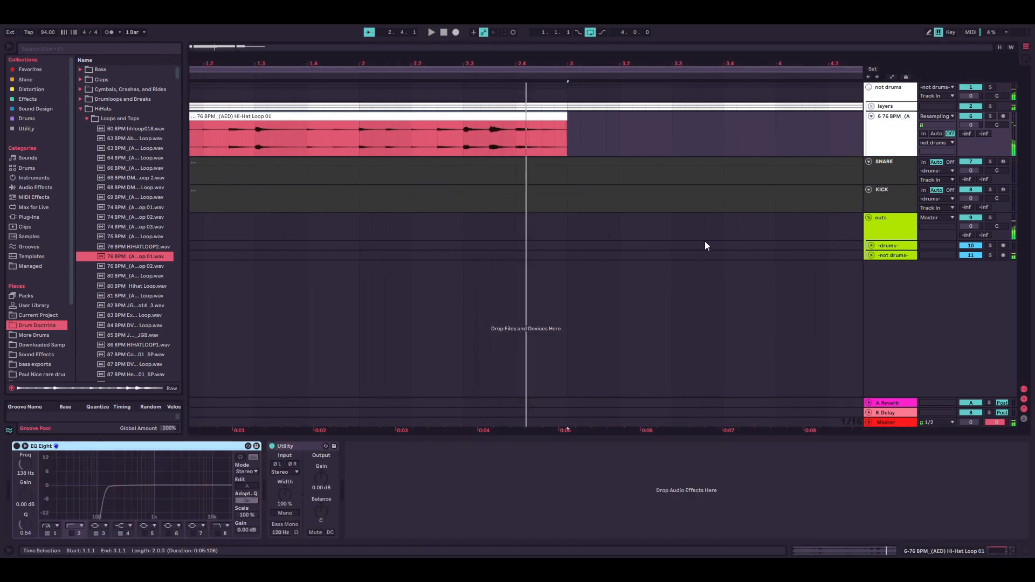
{"action": "left_click", "coordinate": [17, 446]}
{"action": "key", "text": "space"}
{"action": "left_click_drag", "start_coordinate": [194, 485], "coordinate": [194, 479]}
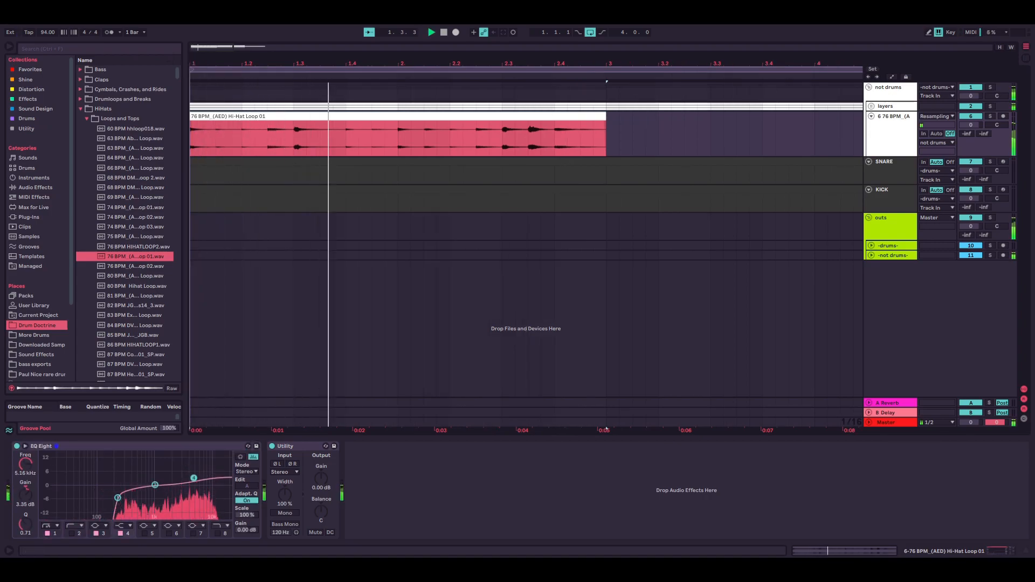
Add a Glue Compressor from the Shine collection to the hi-hat track and lower its threshold to about -18.7 dB
{"action": "left_click", "coordinate": [25, 79]}
{"action": "double_click", "coordinate": [90, 75]}
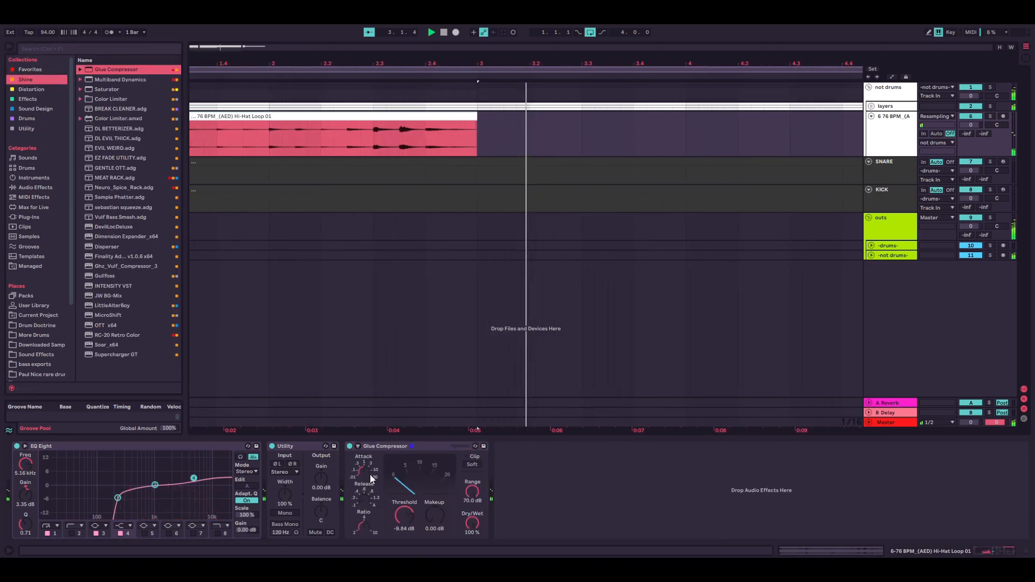
{"action": "left_click_drag", "start_coordinate": [404, 516], "coordinate": [404, 534]}
{"action": "key", "text": "space"}
Shorten the arrangement loop to end at bar 3 and set the Glue Compressor's threshold to -21.6 dB and makeup to 2.86 dB
{"action": "scroll", "coordinate": [458, 241], "scroll_direction": "down", "scroll_amount": 3}
{"action": "scroll", "coordinate": [544, 64], "scroll_direction": "down", "scroll_amount": 2}
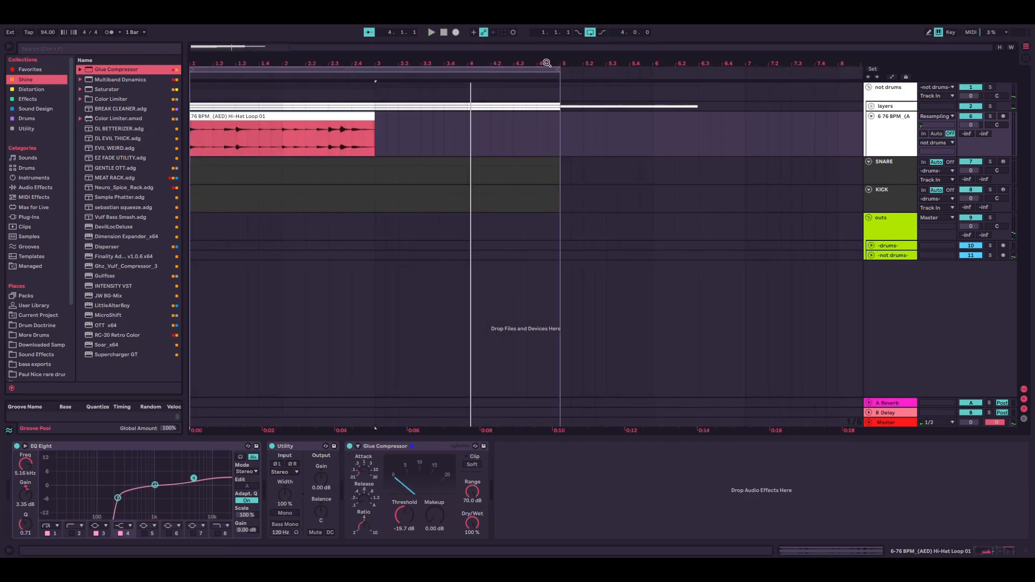
{"action": "left_click_drag", "start_coordinate": [556, 69], "coordinate": [375, 69]}
{"action": "left_click_drag", "start_coordinate": [428, 519], "coordinate": [402, 515]}
{"action": "key", "text": "space"}
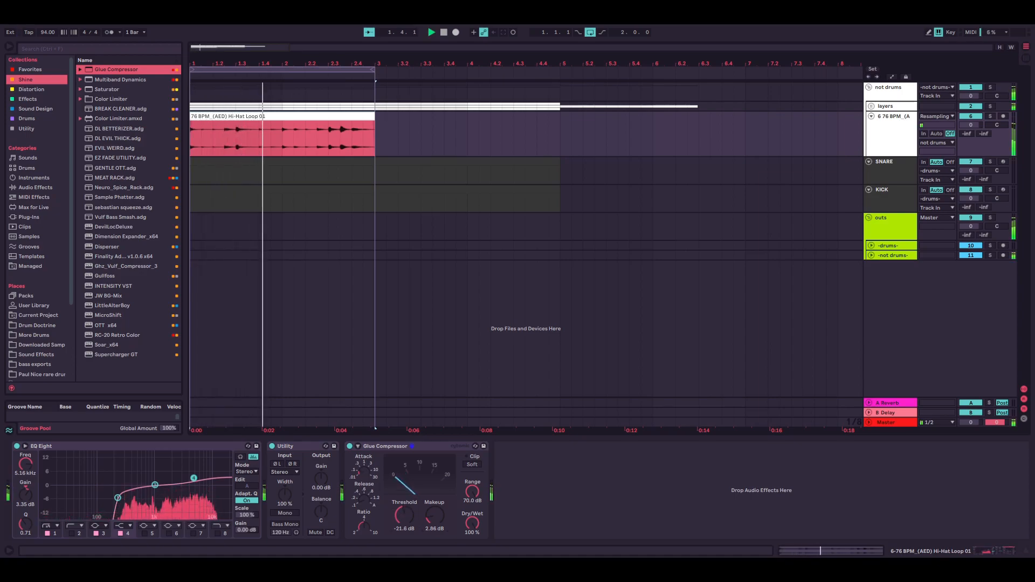
Raise the hi-hat EQ Eight's low-cut frequency and dip band 3 to -10.8 dB at 574 Hz
{"action": "key", "text": "space"}
{"action": "left_click", "coordinate": [118, 498]}
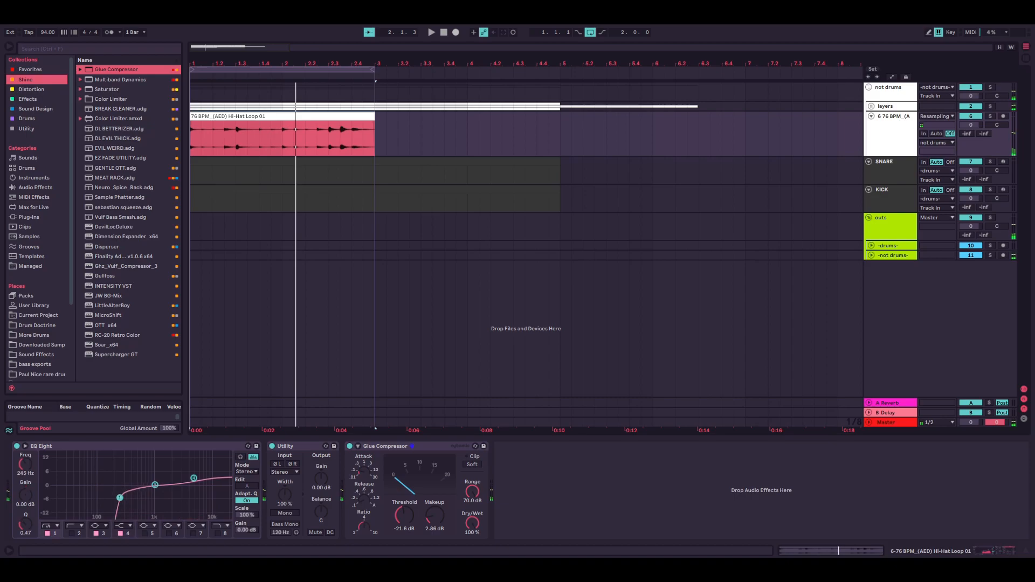
{"action": "key", "text": "space"}
{"action": "left_click_drag", "start_coordinate": [155, 486], "coordinate": [141, 509]}
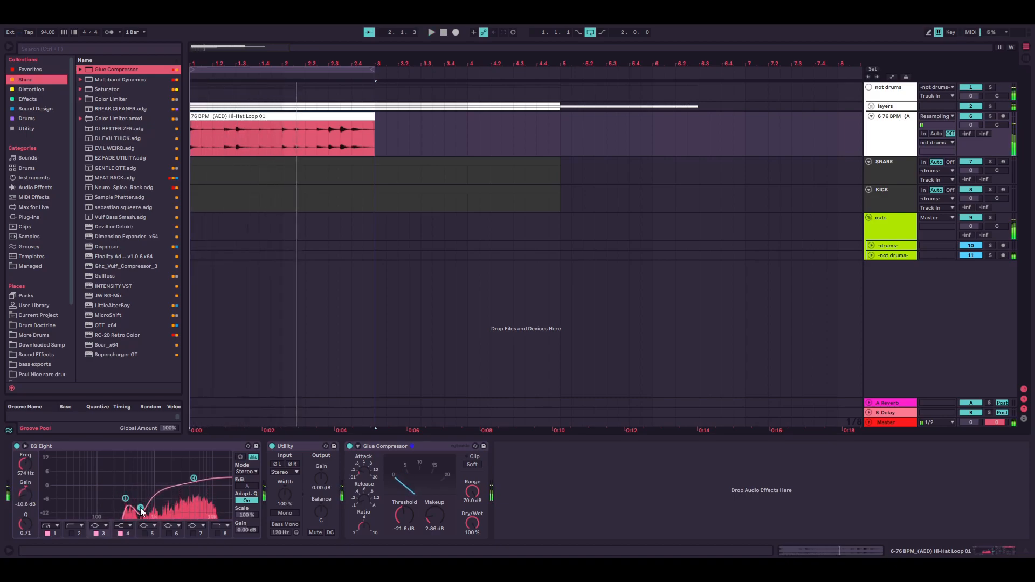
{"action": "key", "text": "space"}
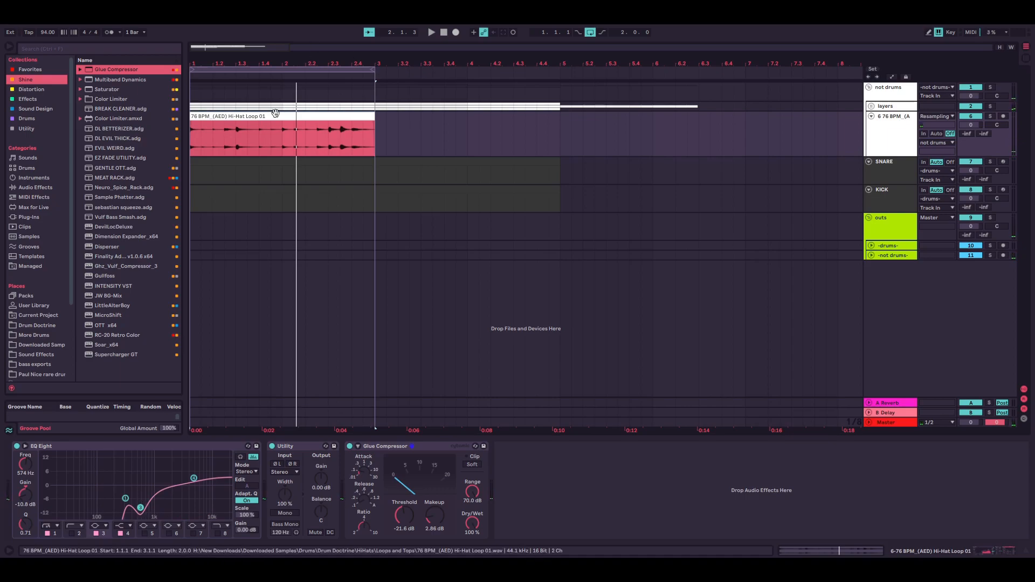
Insert an audio track below the hi-hat loop track, return to the Drum Doctrine folder and set the insert point at 1.1.1
{"action": "left_click", "coordinate": [269, 116]}
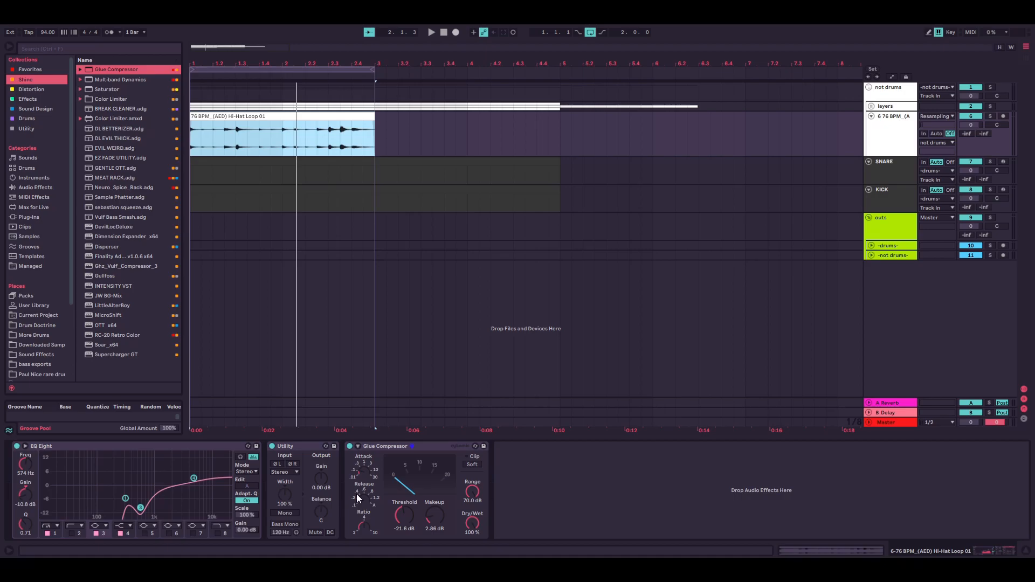
{"action": "left_click", "coordinate": [881, 133]}
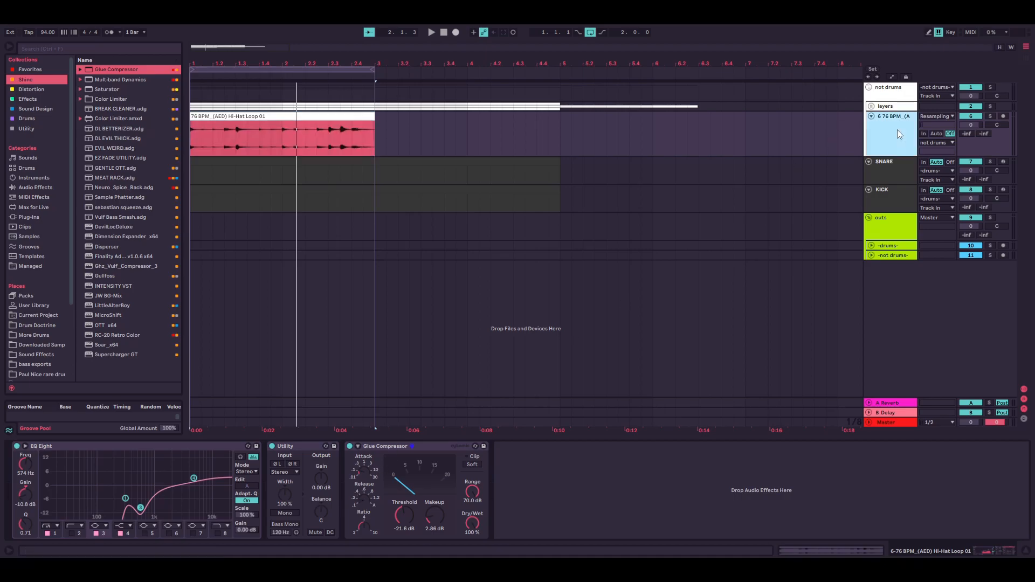
{"action": "key", "text": "ctrl+t"}
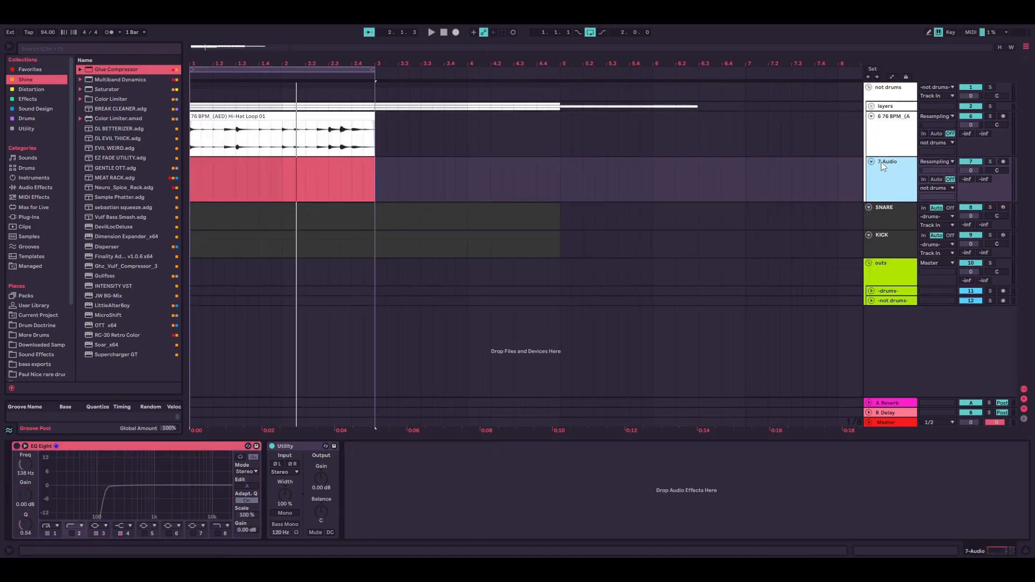
{"action": "left_click", "coordinate": [34, 326]}
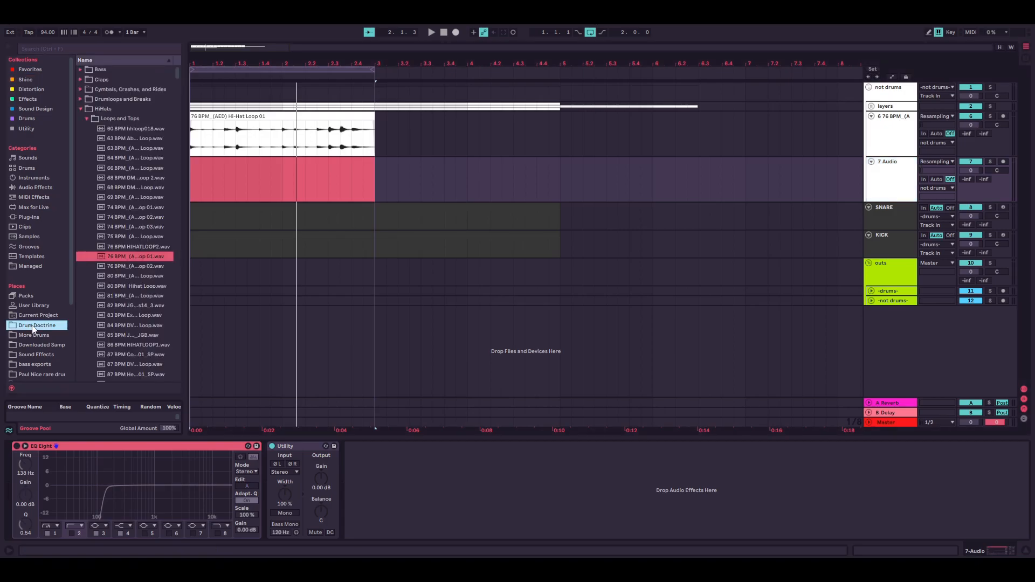
{"action": "left_click", "coordinate": [193, 169]}
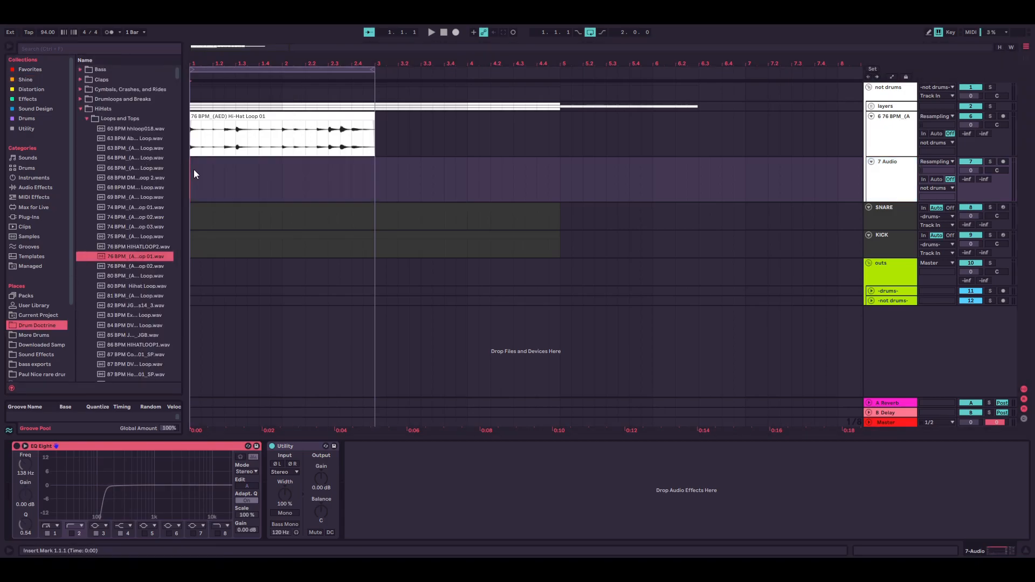
Try the 80 BPM_Hihat Loop on the new audio track, play it and delete the clip
{"action": "scroll", "coordinate": [130, 208], "scroll_direction": "down", "scroll_amount": 5}
{"action": "left_click", "coordinate": [129, 238]}
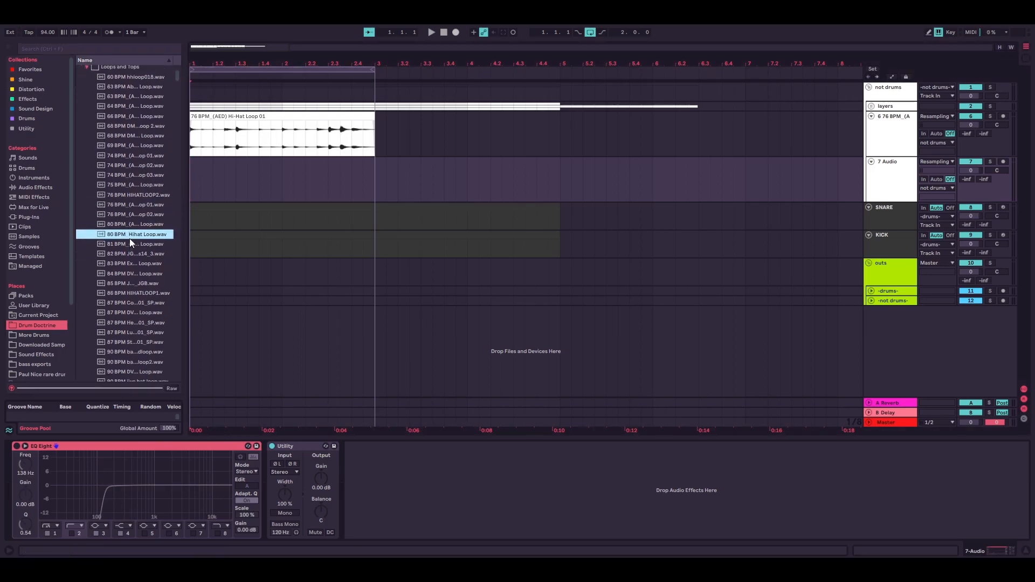
{"action": "scroll", "coordinate": [129, 239], "scroll_direction": "down", "scroll_amount": 3}
{"action": "left_click_drag", "start_coordinate": [130, 206], "coordinate": [200, 179]}
{"action": "key", "text": "space"}
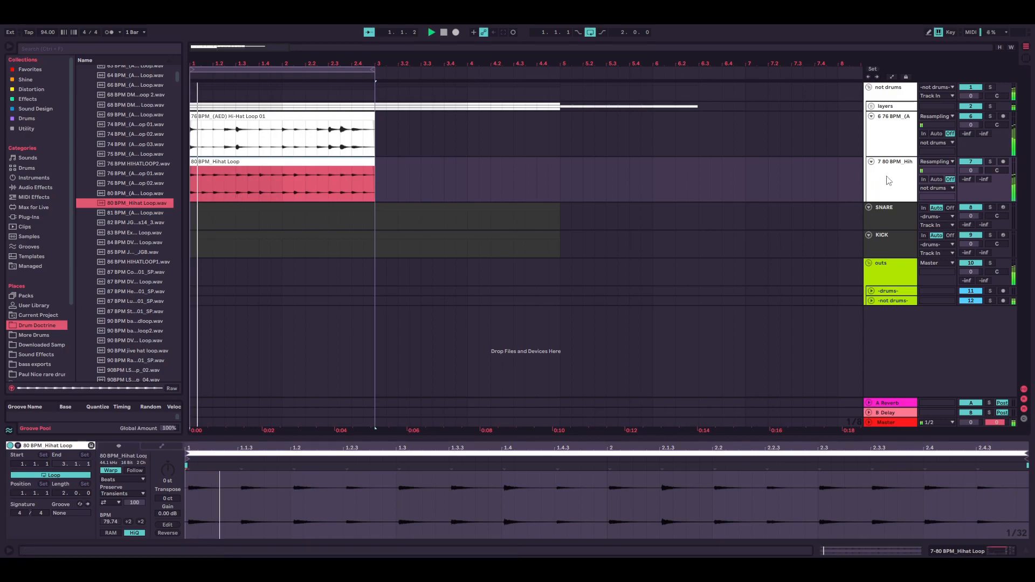
{"action": "left_click", "coordinate": [272, 162]}
{"action": "key", "text": "Delete"}
{"action": "left_click", "coordinate": [273, 133]}
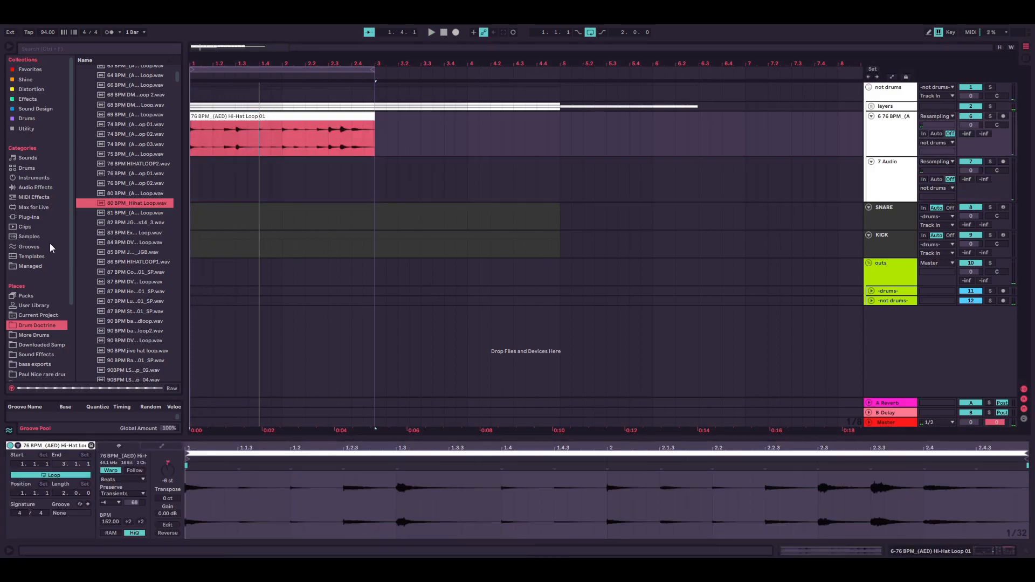
Collapse the HiHats folder, expand Drumloops and Breaks, and audition its breaks one after another
{"action": "scroll", "coordinate": [132, 183], "scroll_direction": "up", "scroll_amount": 3}
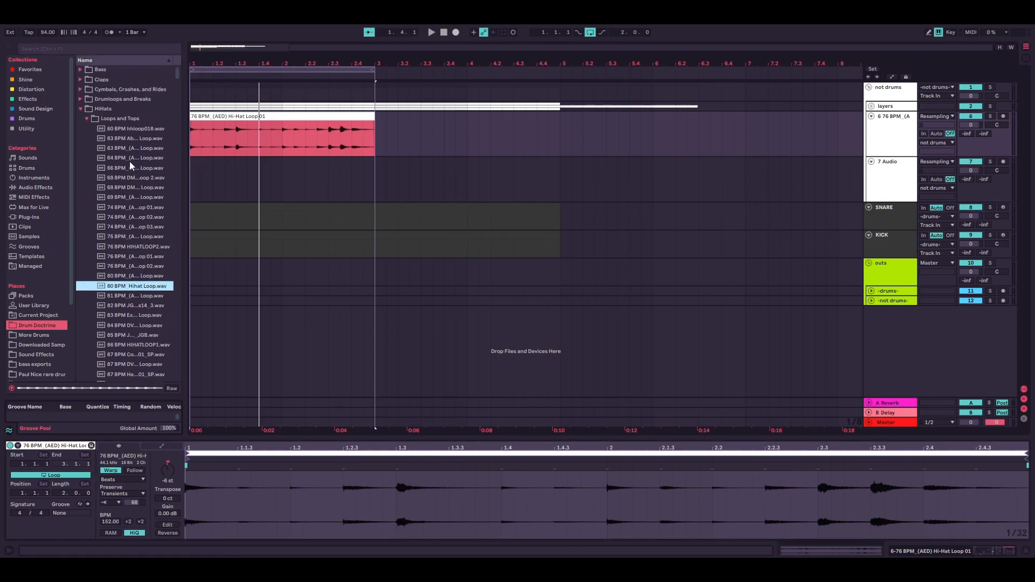
{"action": "left_click", "coordinate": [82, 110]}
{"action": "left_click", "coordinate": [80, 100]}
{"action": "left_click", "coordinate": [129, 208]}
{"action": "key", "text": "Down"}
{"action": "key", "text": "Down"}
{"action": "key", "text": "Down"}
{"action": "key", "text": "Down"}
{"action": "key", "text": "Down"}
{"action": "key", "text": "Down"}
{"action": "key", "text": "Down"}
{"action": "key", "text": "Down"}
{"action": "key", "text": "Down"}
{"action": "key", "text": "Down"}
{"action": "key", "text": "Down"}
{"action": "key", "text": "Down"}
{"action": "key", "text": "Down"}
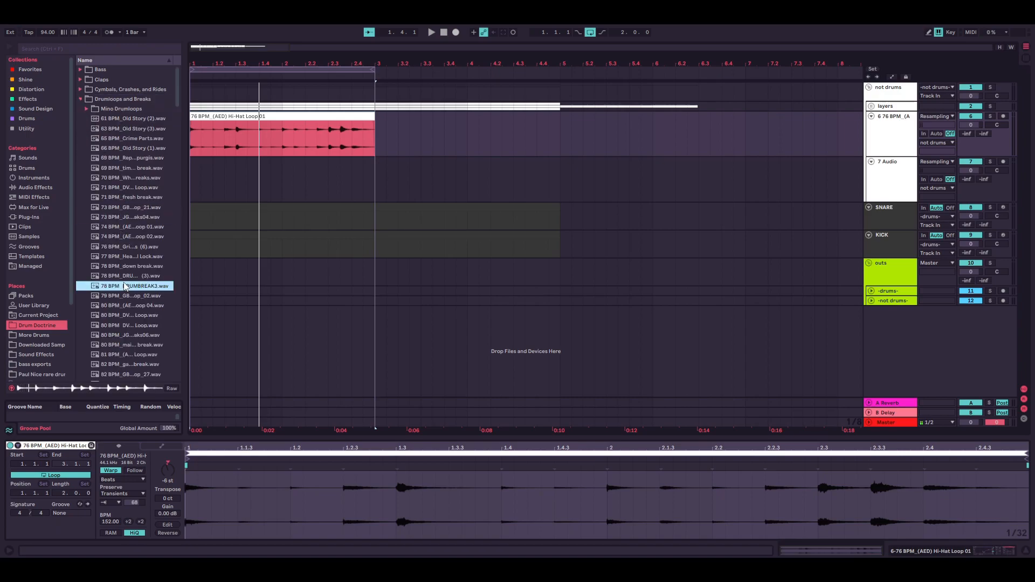
Place 80 BPM_JGB_Vinyl_Breaks06 at 1.1.1 on the empty audio track, solo that track and play it
{"action": "left_click_drag", "start_coordinate": [129, 256], "coordinate": [195, 178]}
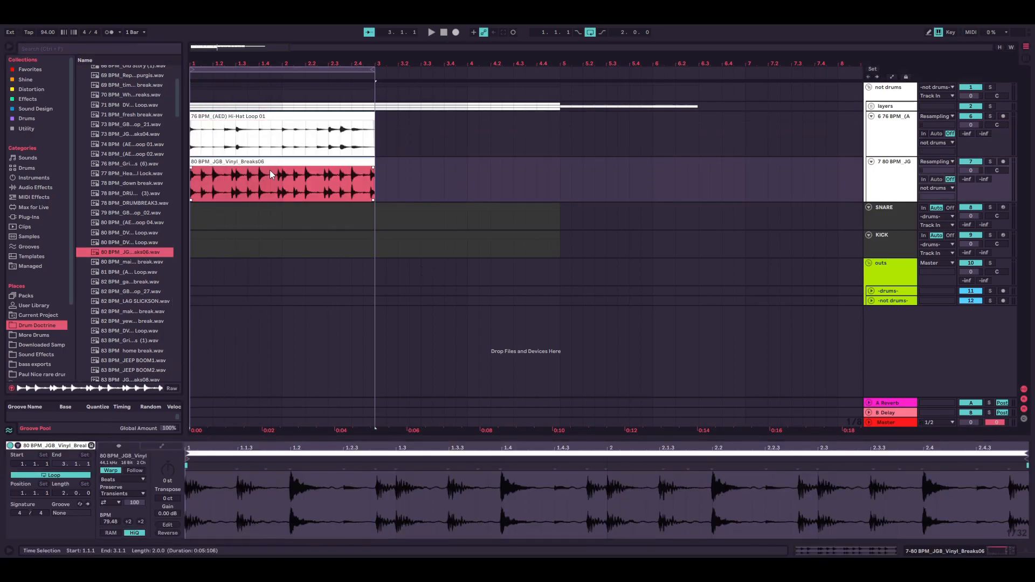
{"action": "left_click", "coordinate": [990, 162]}
{"action": "key", "text": "space"}
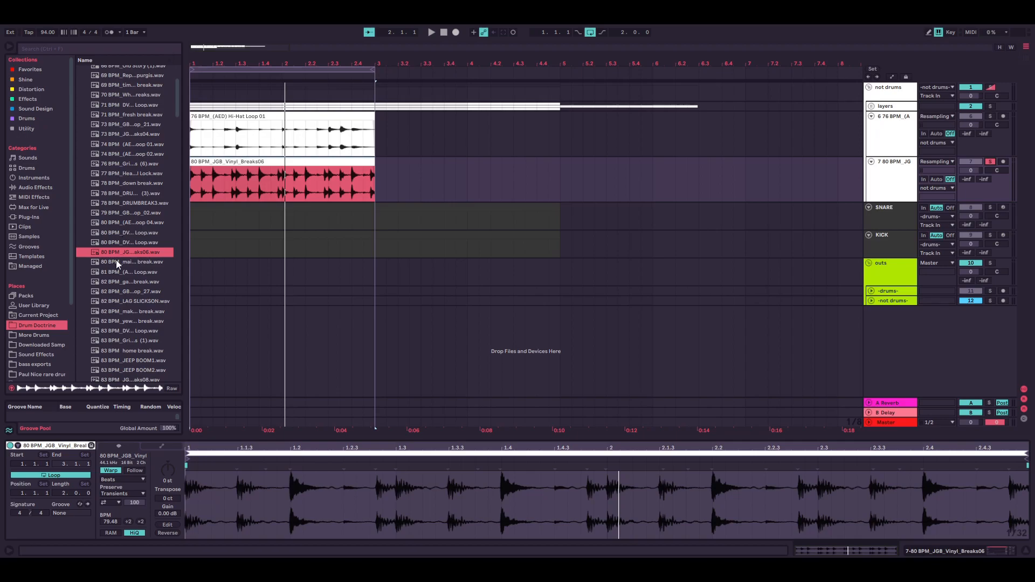
Hot-swap the vinyl break's groove to the Hip Hop Boo... 90 bpm groove at 100% timing and play the clip
{"action": "left_click", "coordinate": [80, 505]}
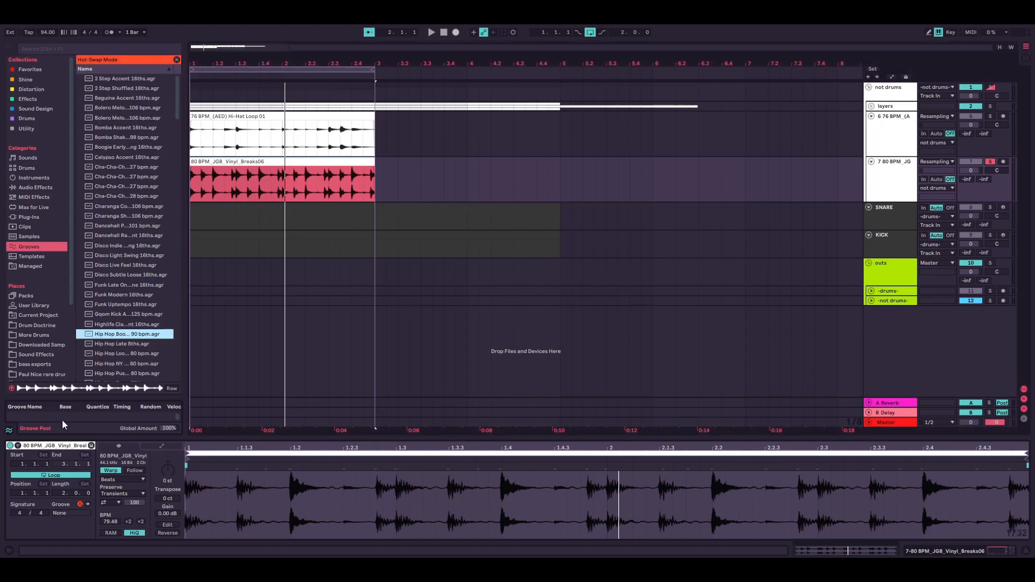
{"action": "left_click", "coordinate": [80, 505]}
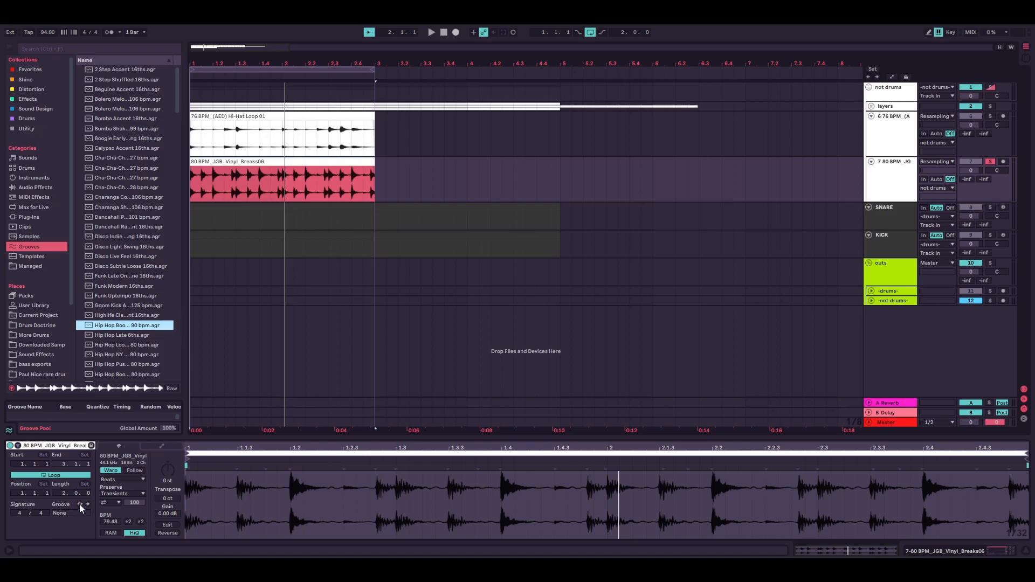
{"action": "left_click", "coordinate": [80, 504]}
{"action": "scroll", "coordinate": [134, 205], "scroll_direction": "down", "scroll_amount": 3}
{"action": "scroll", "coordinate": [135, 142], "scroll_direction": "down", "scroll_amount": 3}
{"action": "double_click", "coordinate": [122, 232]}
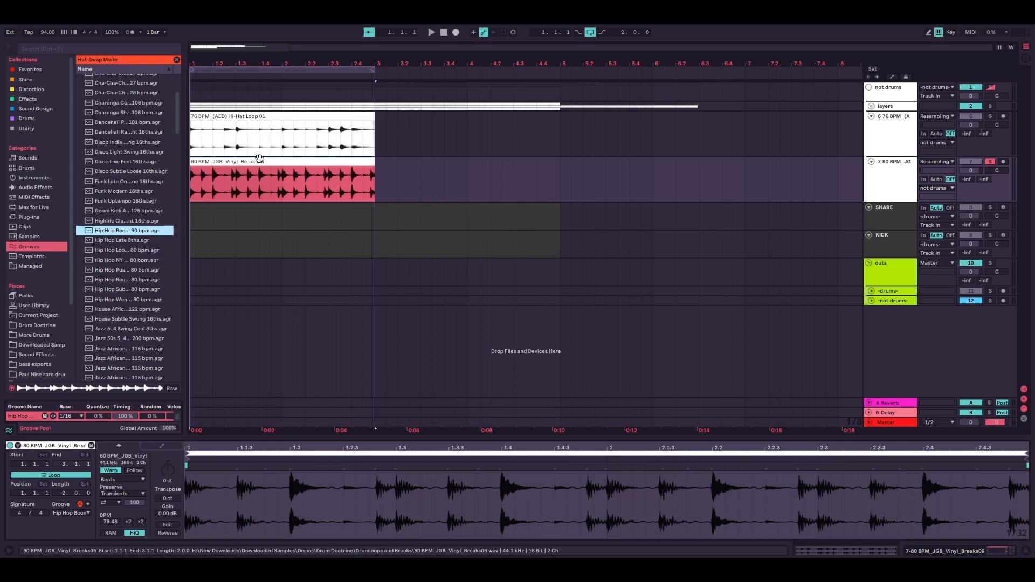
{"action": "scroll", "coordinate": [114, 157], "scroll_direction": "down", "scroll_amount": 2}
{"action": "scroll", "coordinate": [112, 205], "scroll_direction": "down", "scroll_amount": 10}
{"action": "scroll", "coordinate": [111, 255], "scroll_direction": "up", "scroll_amount": 10}
{"action": "left_click", "coordinate": [270, 174]}
{"action": "key", "text": "space"}
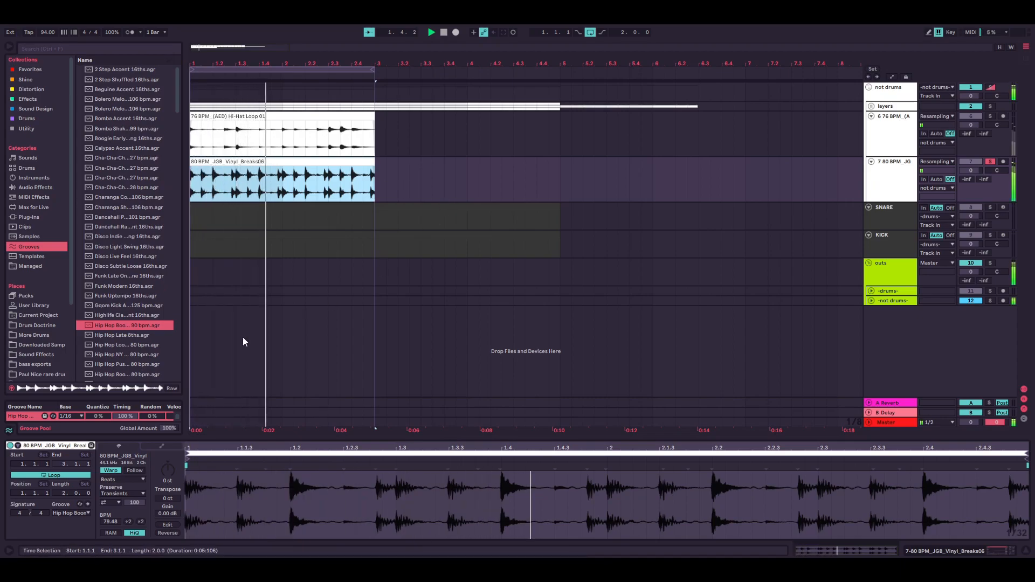
{"action": "key", "text": "space"}
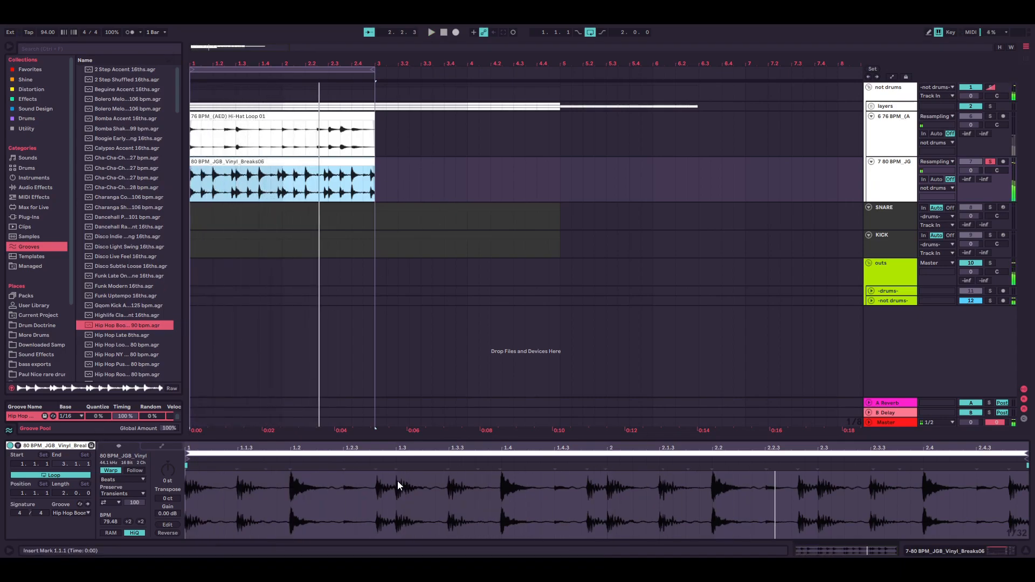
Audition further grooves, replace the vinyl break's groove with House African Perc Accent BT 122 bpm and play the clip
{"action": "left_click", "coordinate": [127, 325]}
{"action": "scroll", "coordinate": [119, 338], "scroll_direction": "down", "scroll_amount": 1}
{"action": "scroll", "coordinate": [119, 333], "scroll_direction": "down", "scroll_amount": 1}
{"action": "left_click", "coordinate": [124, 333]}
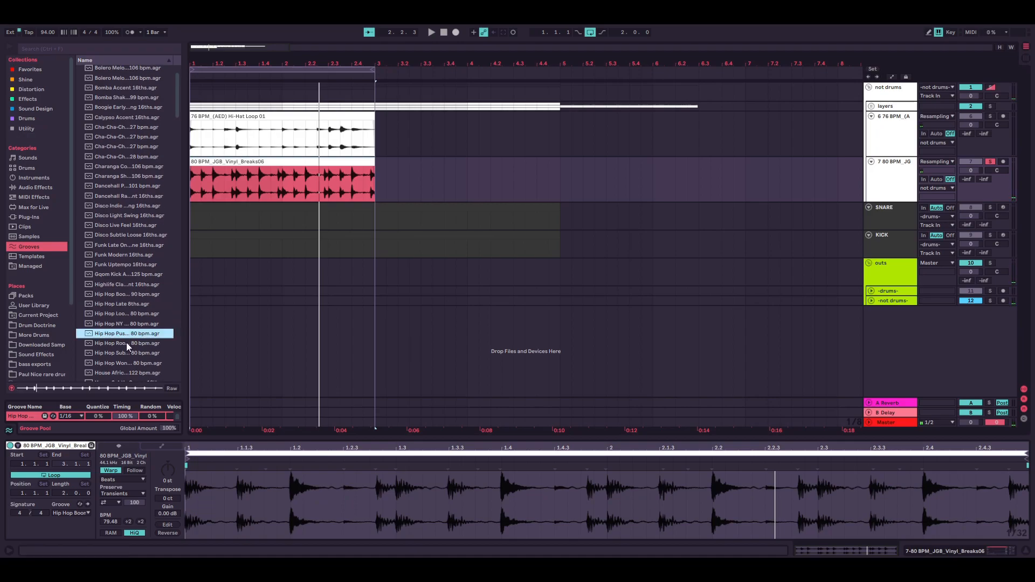
{"action": "left_click", "coordinate": [128, 354]}
{"action": "scroll", "coordinate": [129, 348], "scroll_direction": "down", "scroll_amount": 2}
{"action": "left_click", "coordinate": [129, 354]}
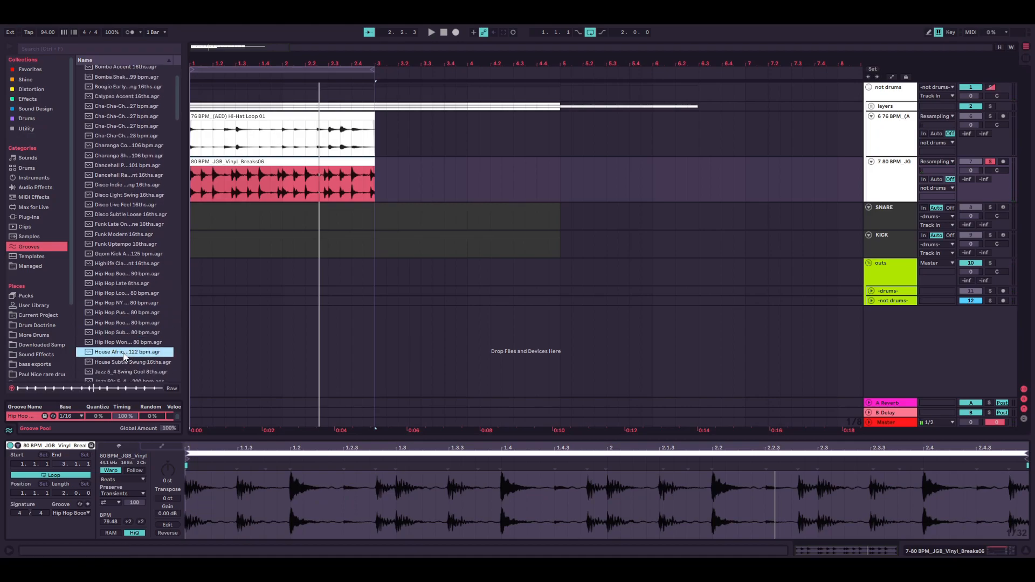
{"action": "scroll", "coordinate": [124, 351], "scroll_direction": "down", "scroll_amount": 2}
{"action": "left_click_drag", "start_coordinate": [81, 497], "coordinate": [81, 498]}
{"action": "key", "text": "space"}
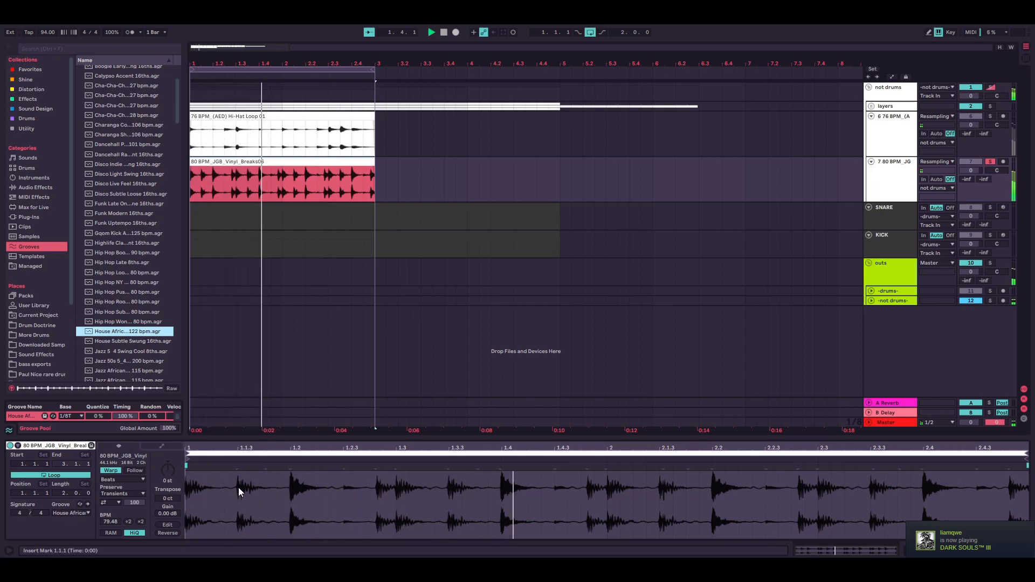
Try the Funk Modern 16ths and Disco Live Feel 16ths grooves on the vinyl break, playing the clip with each
{"action": "left_click_drag", "start_coordinate": [115, 211], "coordinate": [73, 512]}
{"action": "key", "text": "space"}
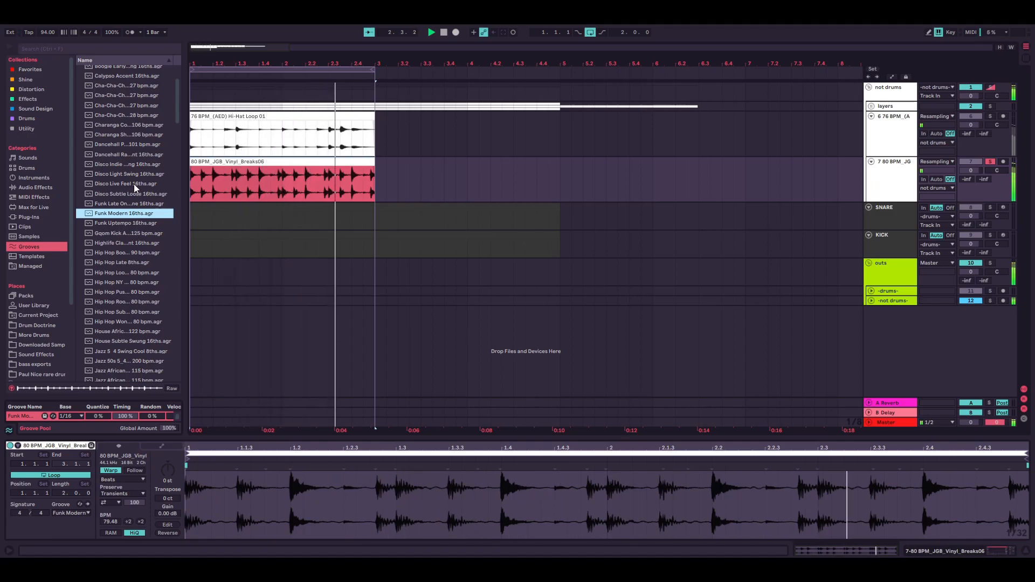
{"action": "left_click_drag", "start_coordinate": [134, 183], "coordinate": [70, 513]}
{"action": "key", "text": "space"}
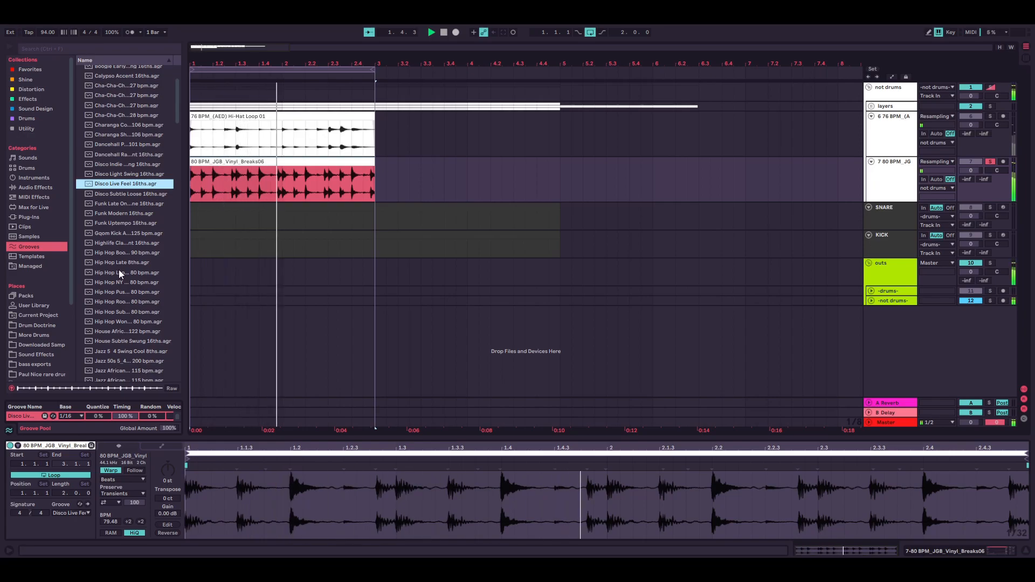
Assign the Hip Hop Loo... 80 bpm groove to the vinyl break with 49% timing and enable EQ Eight on its track
{"action": "left_click_drag", "start_coordinate": [118, 273], "coordinate": [80, 501]}
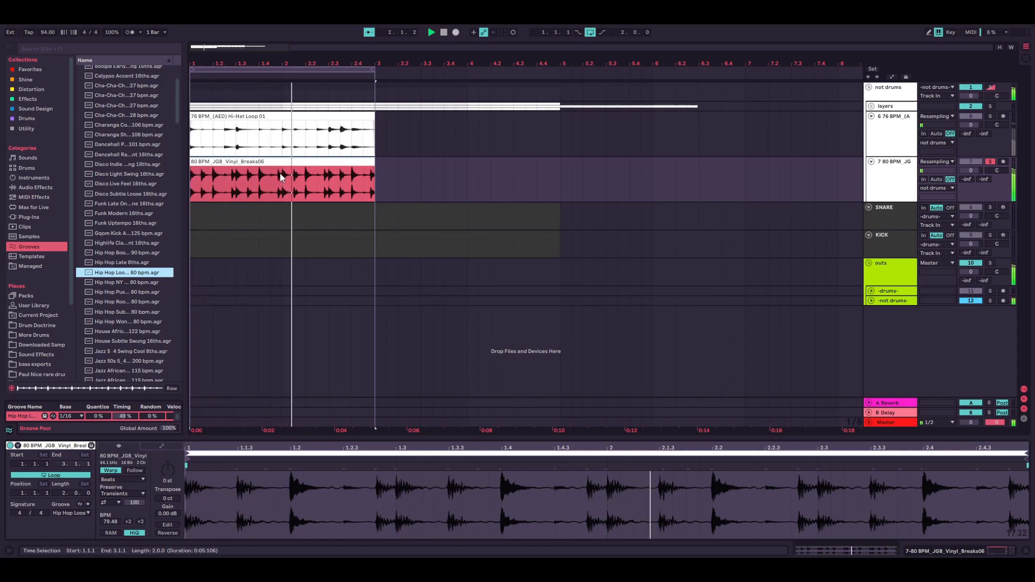
{"action": "double_click", "coordinate": [896, 176]}
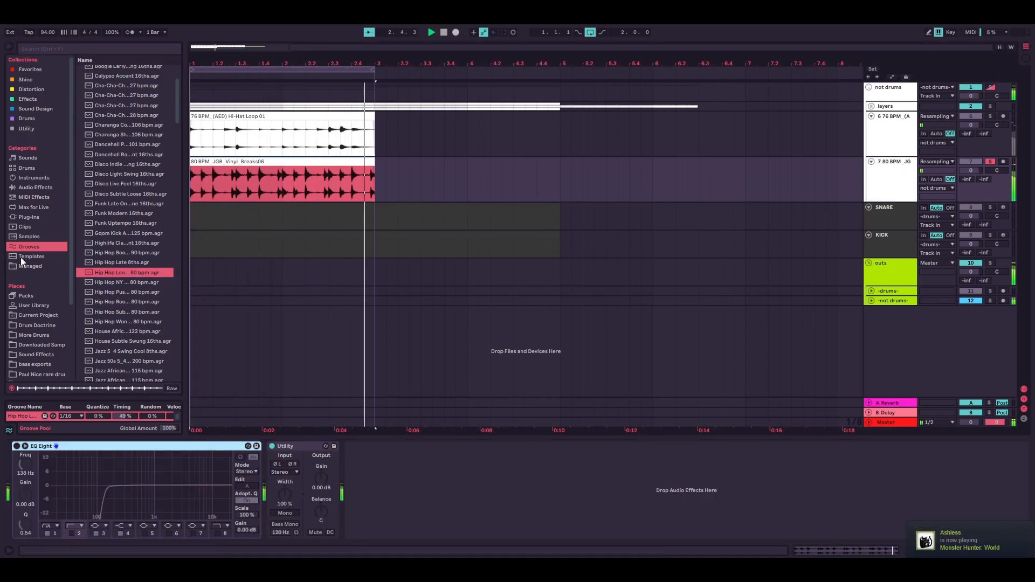
{"action": "left_click", "coordinate": [291, 186]}
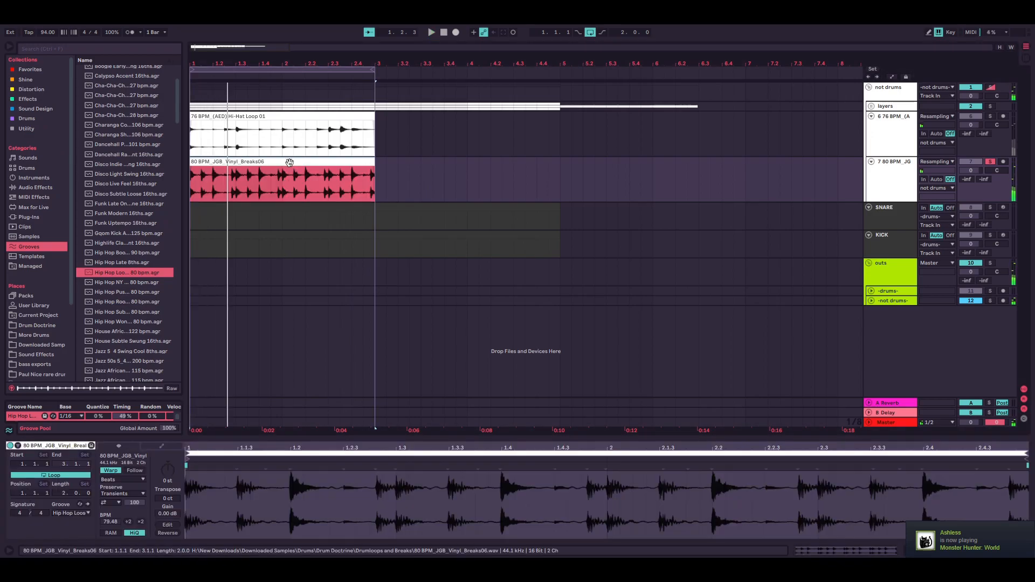
{"action": "left_click", "coordinate": [887, 192]}
{"action": "key", "text": "space"}
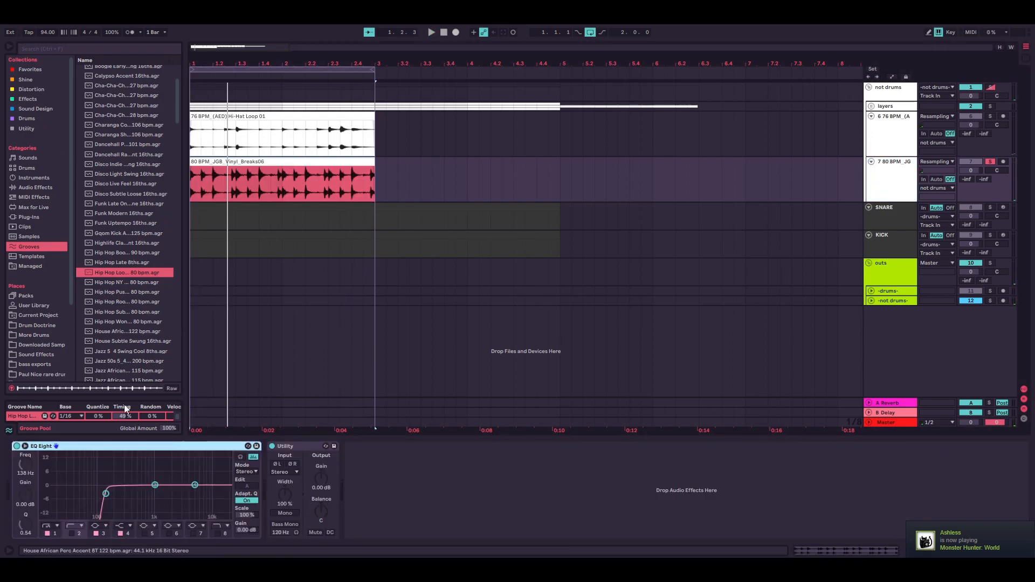
Raise the vinyl break's low cut to about 261 Hz and add a Glue Compressor with -17.1 dB threshold and 1.90 dB makeup
{"action": "left_click_drag", "start_coordinate": [106, 494], "coordinate": [115, 496]}
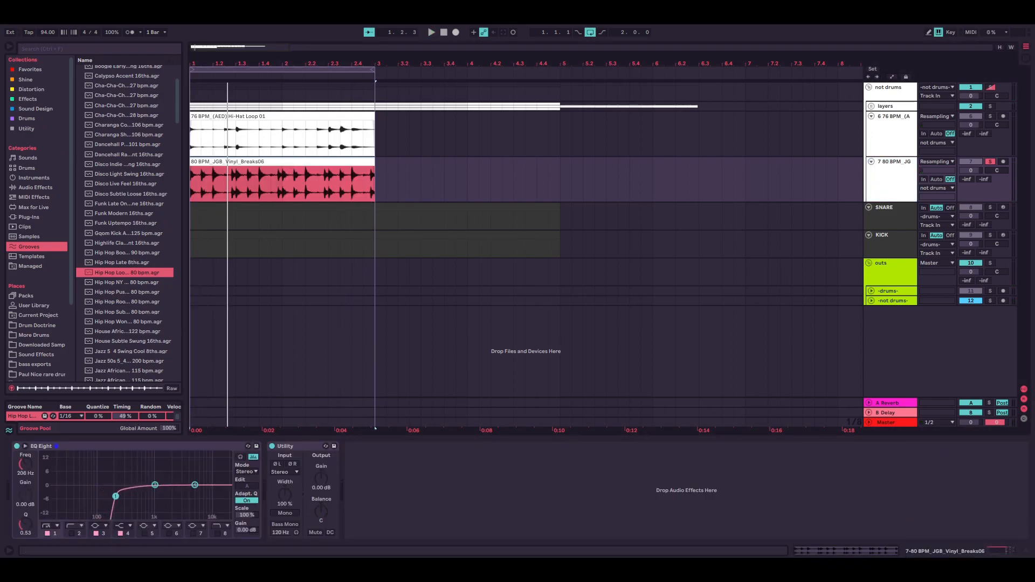
{"action": "left_click", "coordinate": [25, 79]}
{"action": "double_click", "coordinate": [119, 71]}
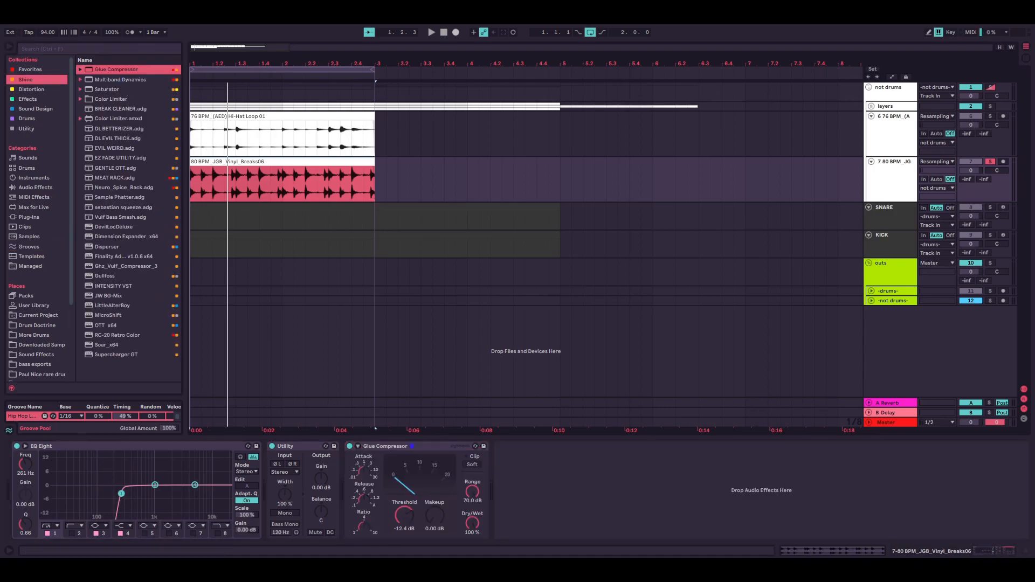
{"action": "key", "text": "space"}
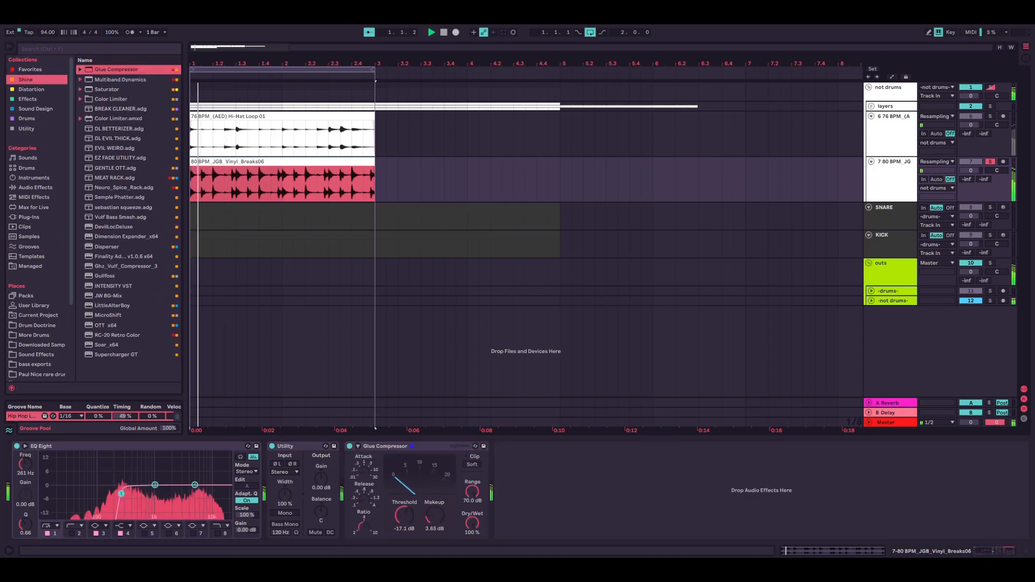
{"action": "key", "text": "space"}
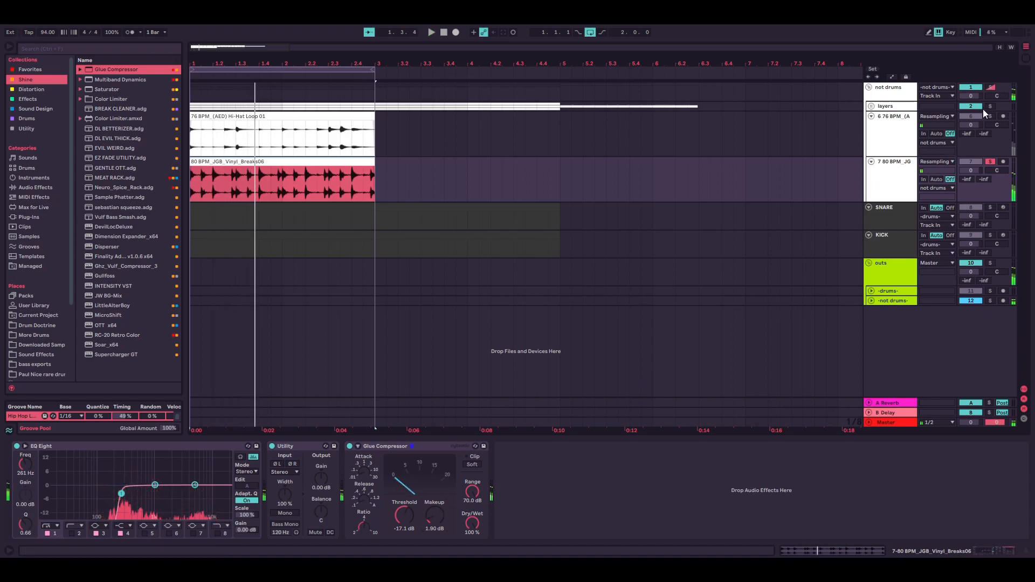
Solo the hi-hat loop and layers with the vinyl break, then set its compressor threshold to about -26.9 dB and low cut to about 391 Hz
{"action": "left_click", "coordinate": [990, 116], "text": "ctrl"}
{"action": "key", "text": "space"}
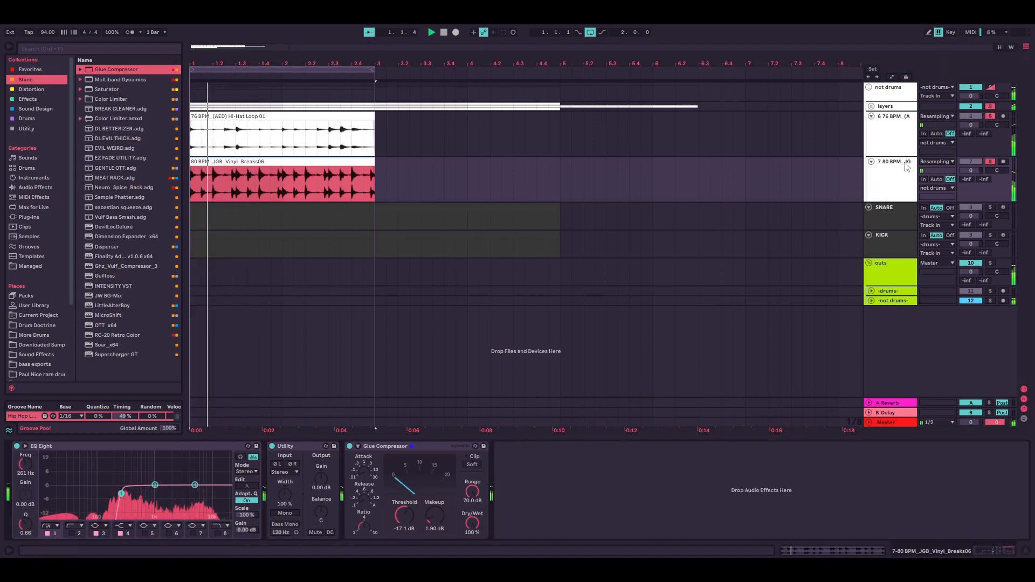
{"action": "left_click_drag", "start_coordinate": [414, 510], "coordinate": [414, 550]}
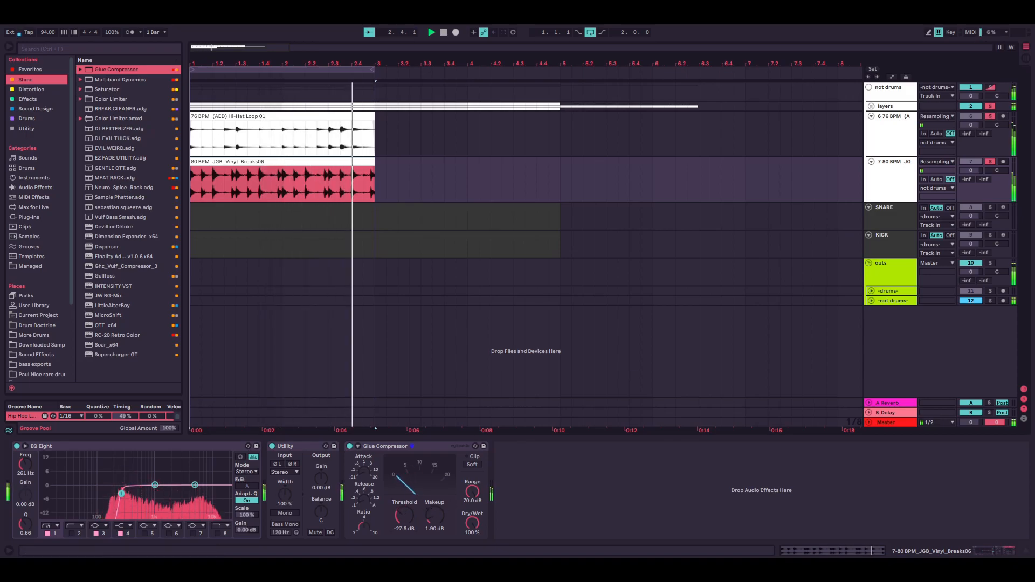
{"action": "left_click_drag", "start_coordinate": [119, 492], "coordinate": [131, 497]}
{"action": "left_click_drag", "start_coordinate": [403, 519], "coordinate": [404, 521]}
{"action": "key", "text": "space"}
Expand the layers group, select the first two bars of all five loop tracks, set their transient envelope to 25 and play them
{"action": "left_click", "coordinate": [873, 106]}
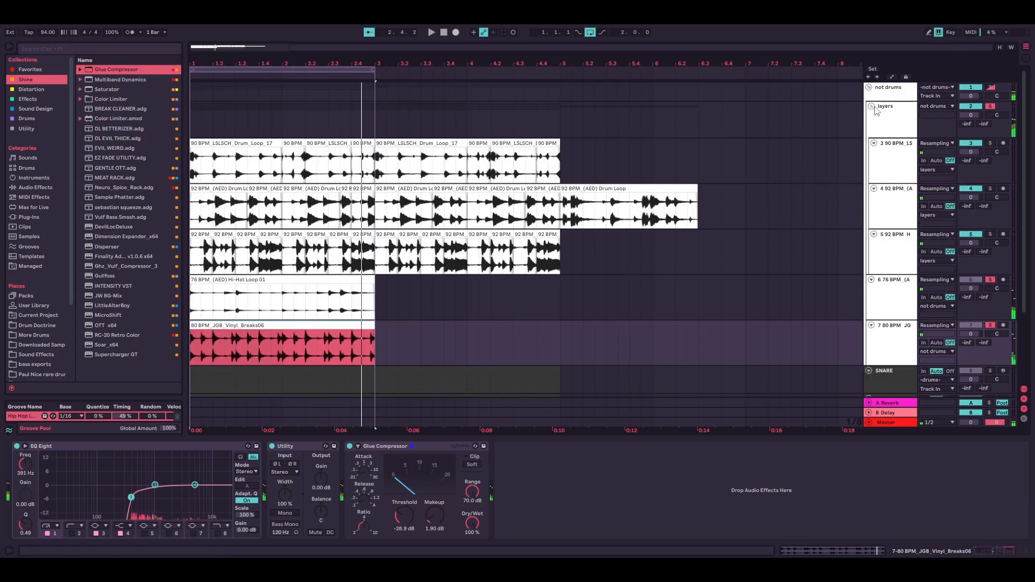
{"action": "left_click_drag", "start_coordinate": [376, 132], "coordinate": [188, 358]}
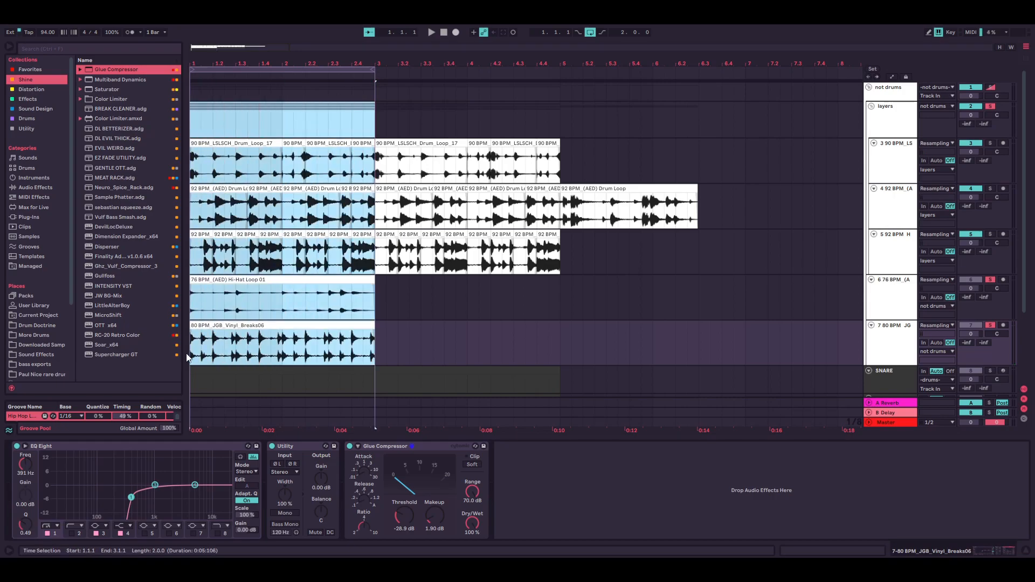
{"action": "left_click", "coordinate": [241, 142]}
{"action": "left_click", "coordinate": [371, 147]}
{"action": "left_click_drag", "start_coordinate": [374, 119], "coordinate": [165, 413]}
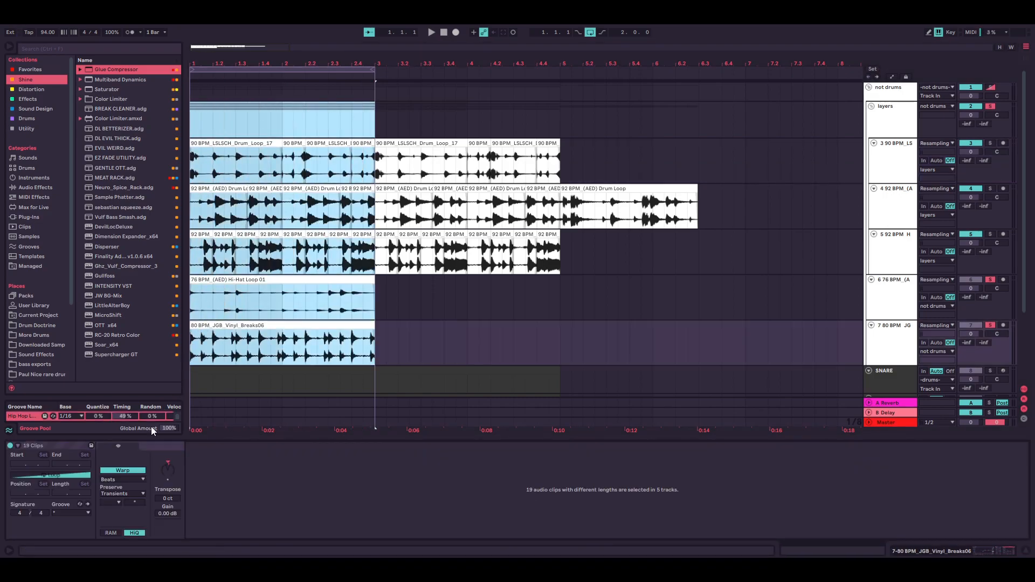
{"action": "left_click_drag", "start_coordinate": [134, 504], "coordinate": [134, 516]}
{"action": "key", "text": "space"}
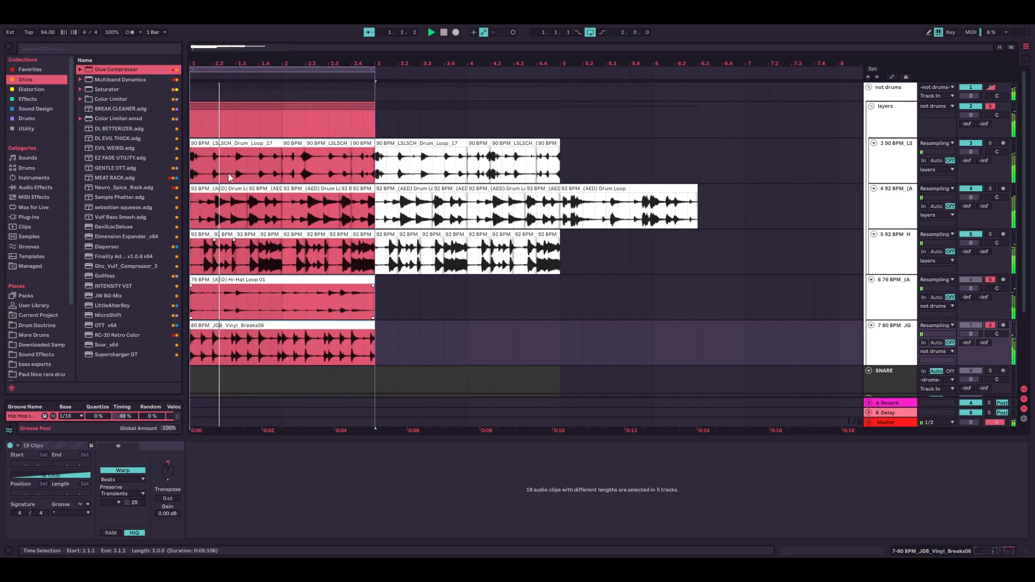
Mute and collapse the 92 BPM_HK LP 03c loop track in the layers group, then play the remaining loops
{"action": "left_click", "coordinate": [234, 143]}
{"action": "left_click", "coordinate": [972, 222]}
{"action": "left_click", "coordinate": [969, 234]}
{"action": "left_click", "coordinate": [969, 234]}
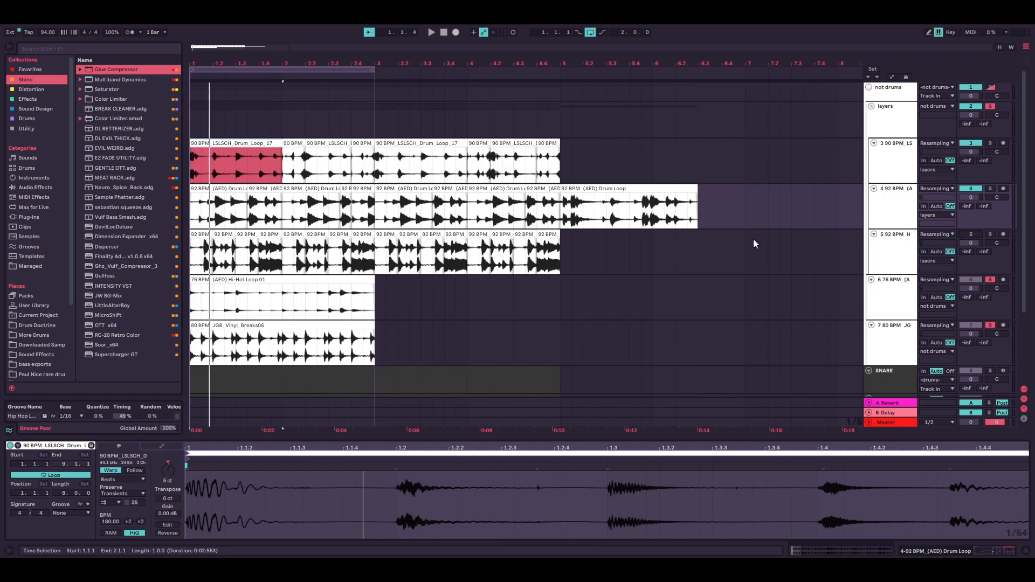
{"action": "left_click", "coordinate": [209, 188]}
{"action": "left_click", "coordinate": [874, 234]}
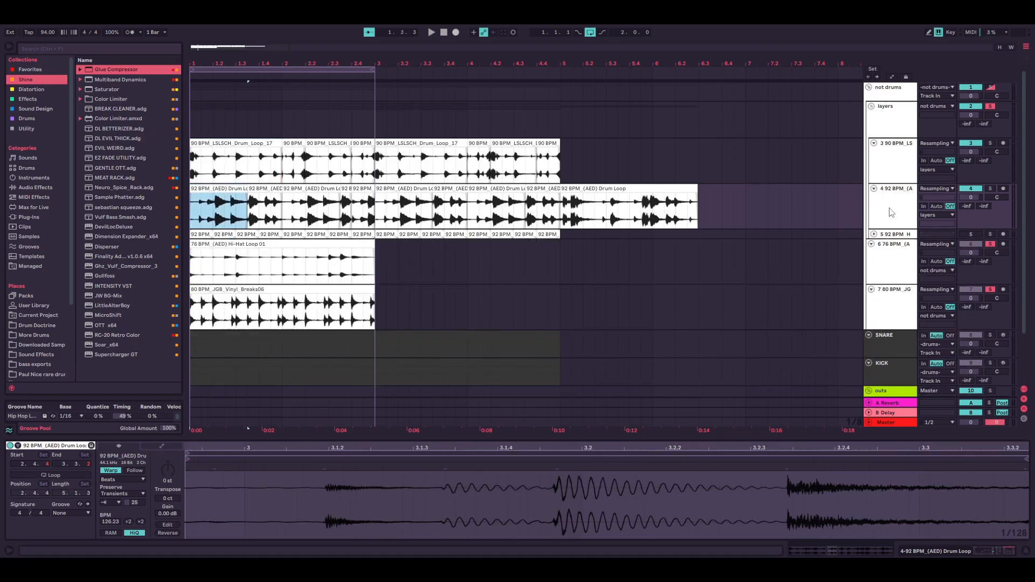
{"action": "key", "text": "space"}
{"action": "scroll", "coordinate": [251, 205], "scroll_direction": "down", "scroll_amount": 4}
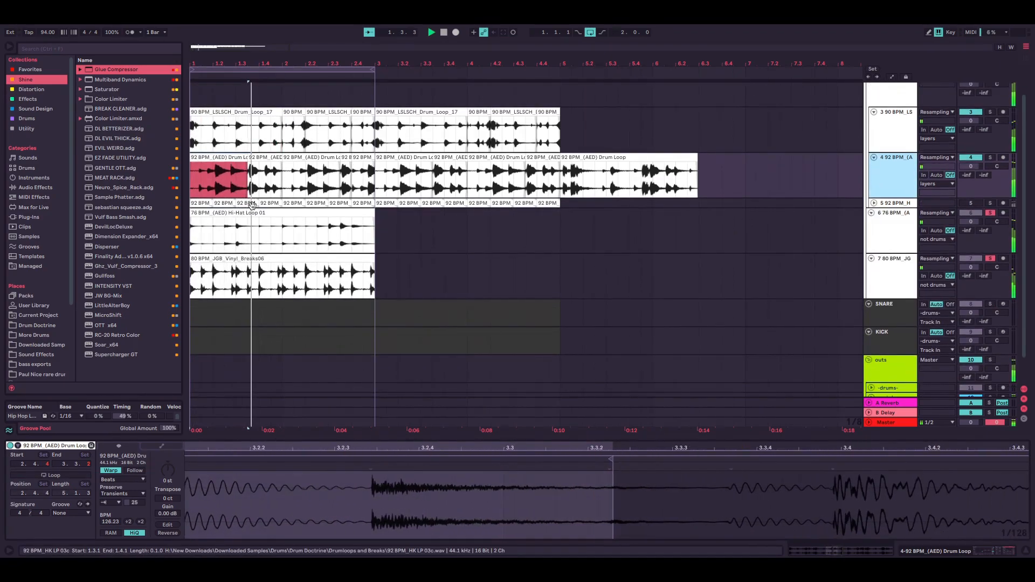
{"action": "scroll", "coordinate": [252, 205], "scroll_direction": "down", "scroll_amount": 2}
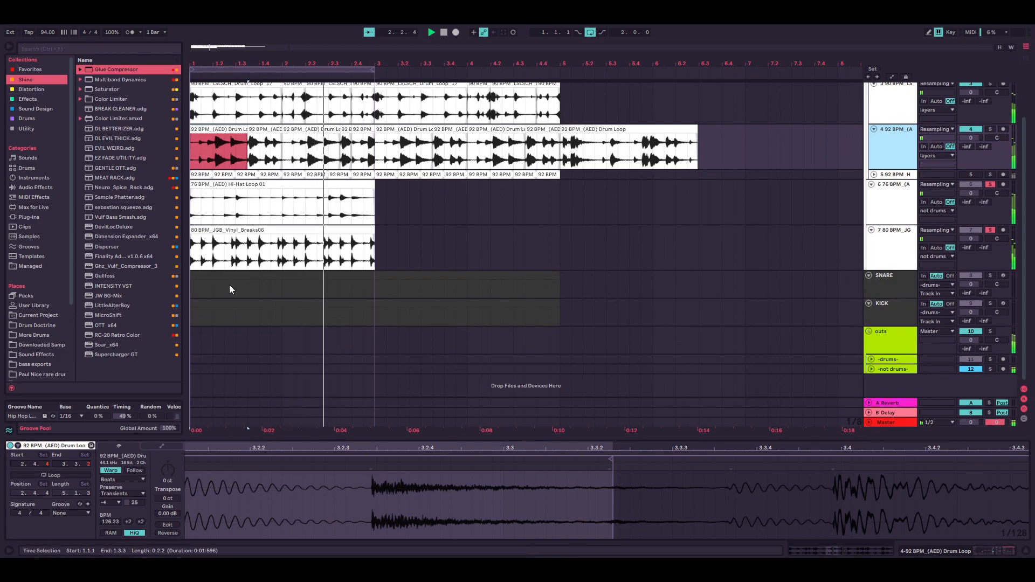
Examine the KICK track's drum rack and the effects on the first two loop tracks of the layers group
{"action": "left_click", "coordinate": [231, 305]}
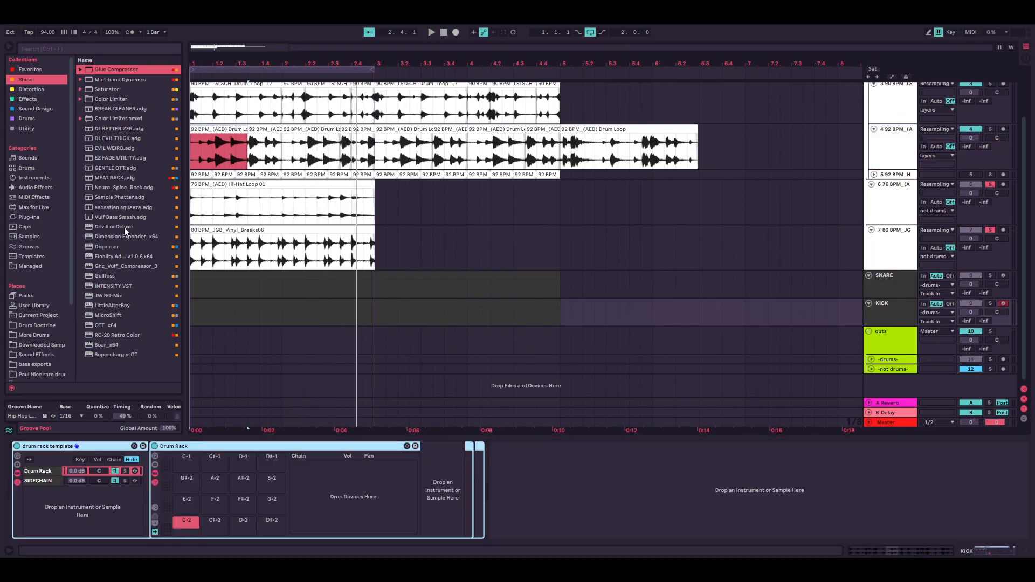
{"action": "scroll", "coordinate": [285, 229], "scroll_direction": "up", "scroll_amount": 4}
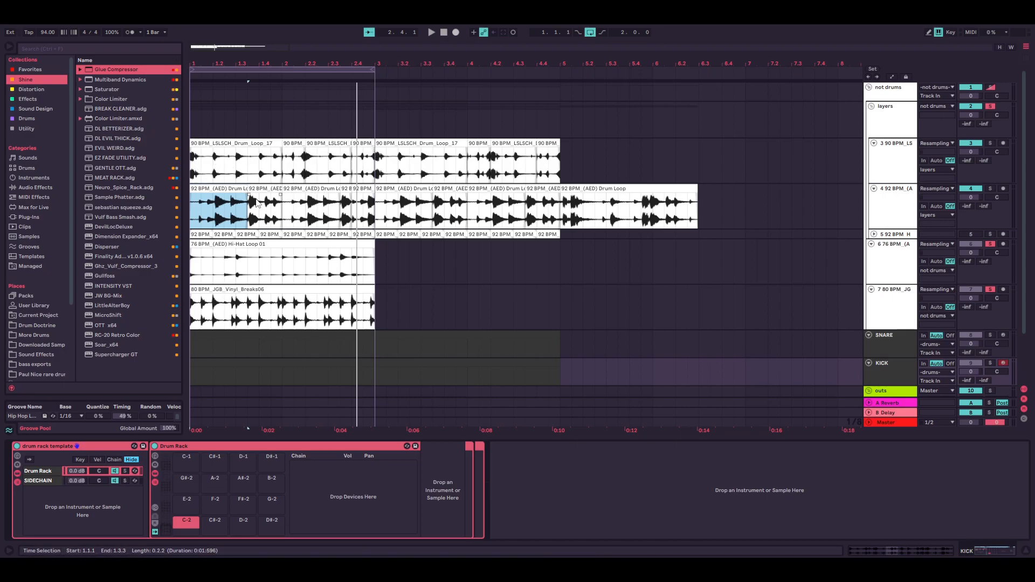
{"action": "left_click", "coordinate": [890, 210]}
{"action": "left_click", "coordinate": [892, 162]}
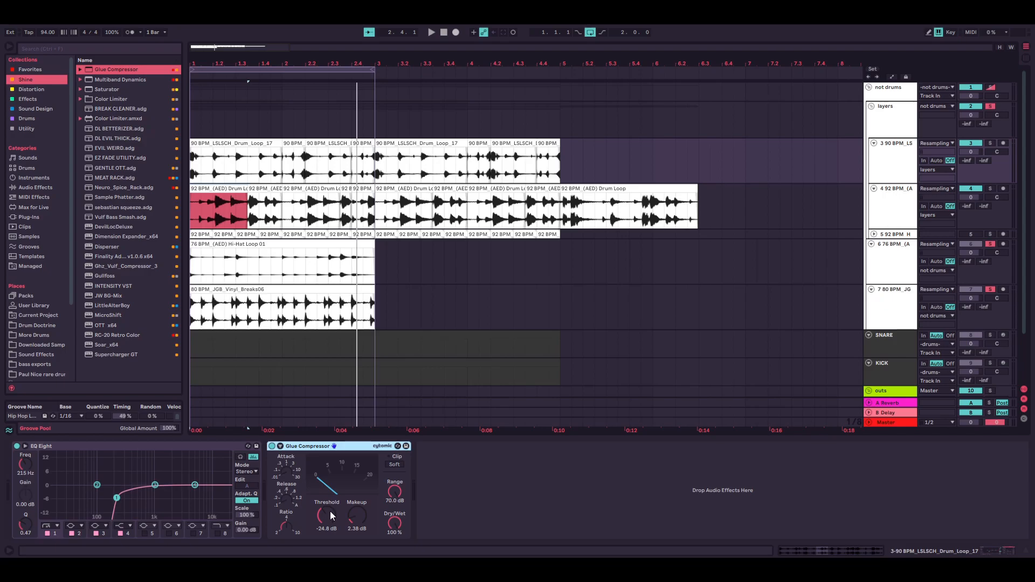
{"action": "scroll", "coordinate": [884, 257], "scroll_direction": "down", "scroll_amount": 3}
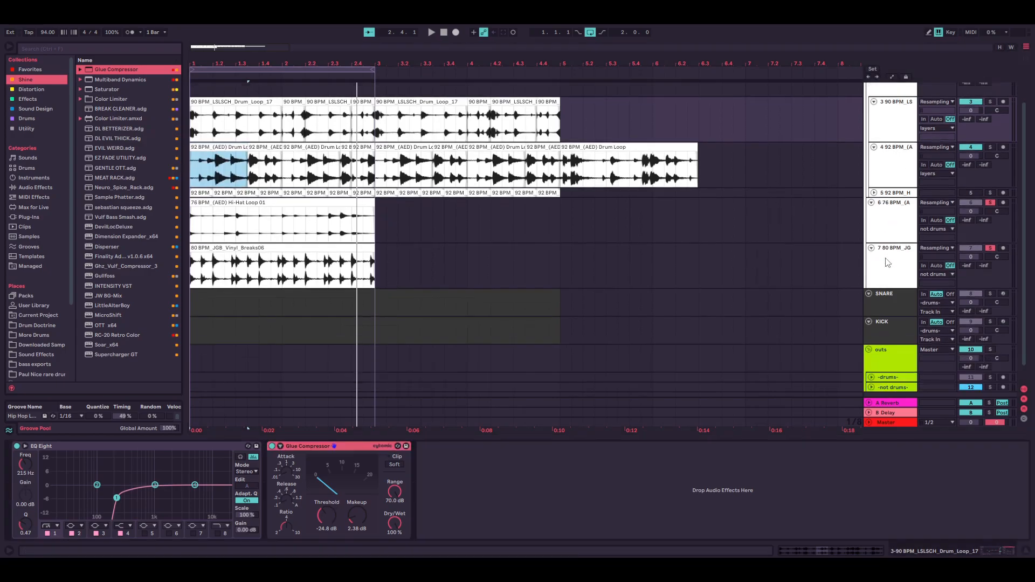
Select the KICK track and open the Kicks folder in the Drum Doctrine sample library
{"action": "left_click", "coordinate": [890, 306]}
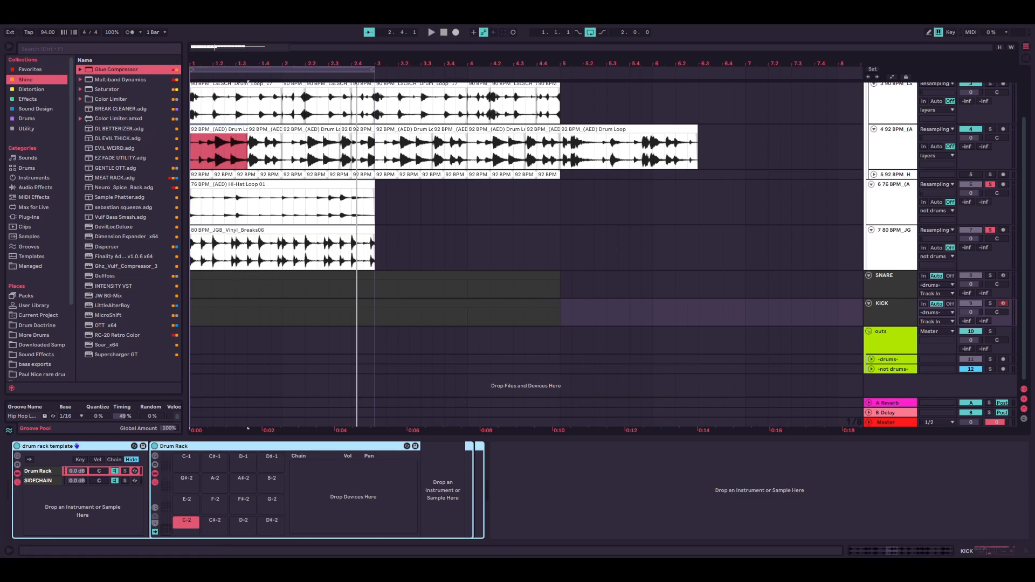
{"action": "scroll", "coordinate": [36, 297], "scroll_direction": "down", "scroll_amount": 3}
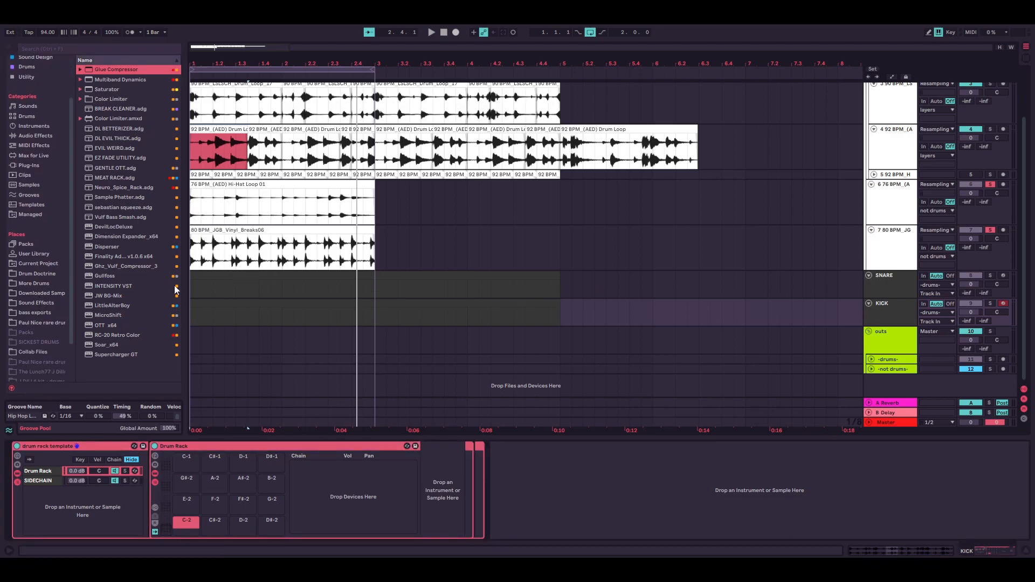
{"action": "scroll", "coordinate": [278, 171], "scroll_direction": "up", "scroll_amount": 3}
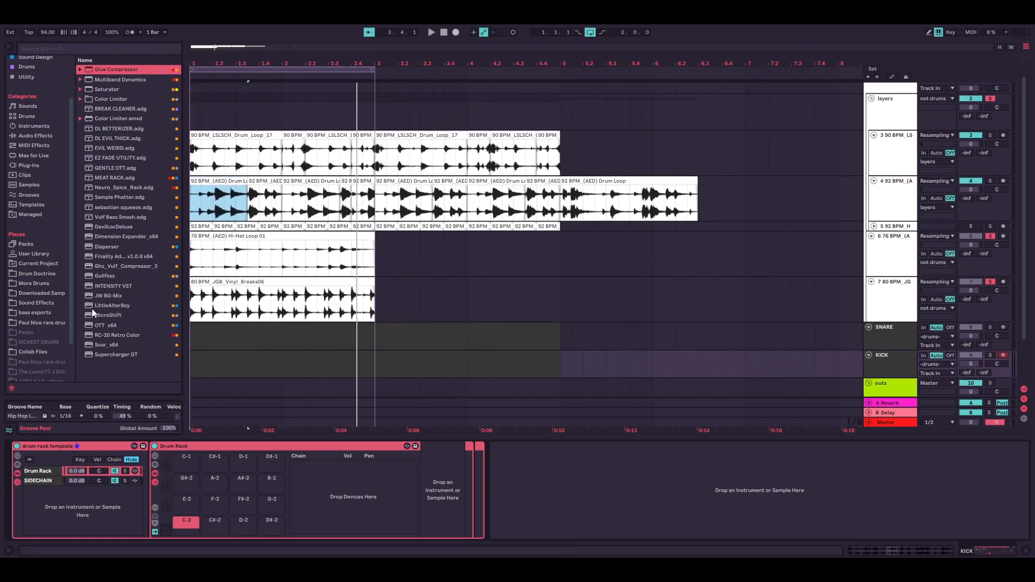
{"action": "left_click", "coordinate": [34, 293]}
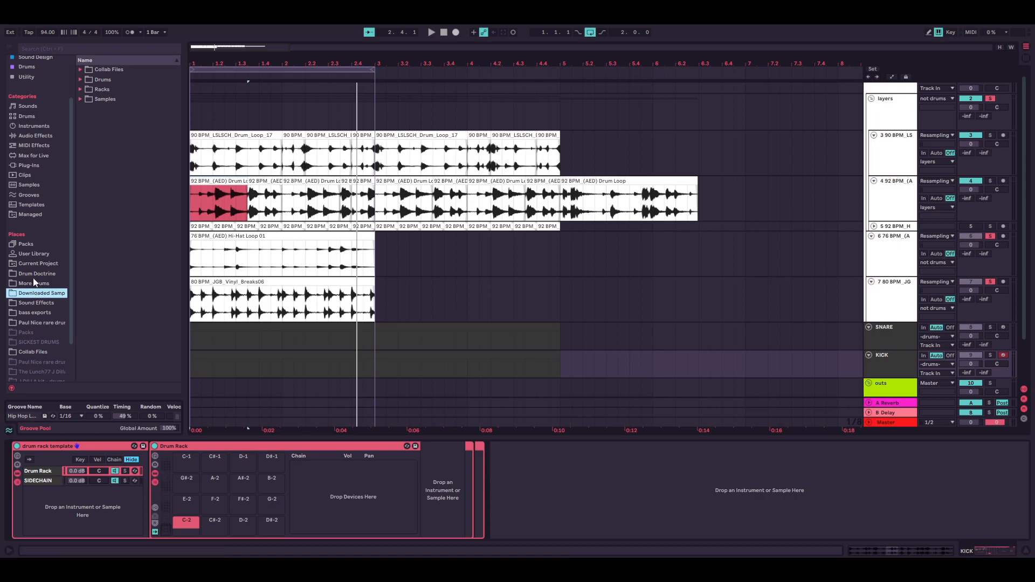
{"action": "left_click", "coordinate": [35, 274]}
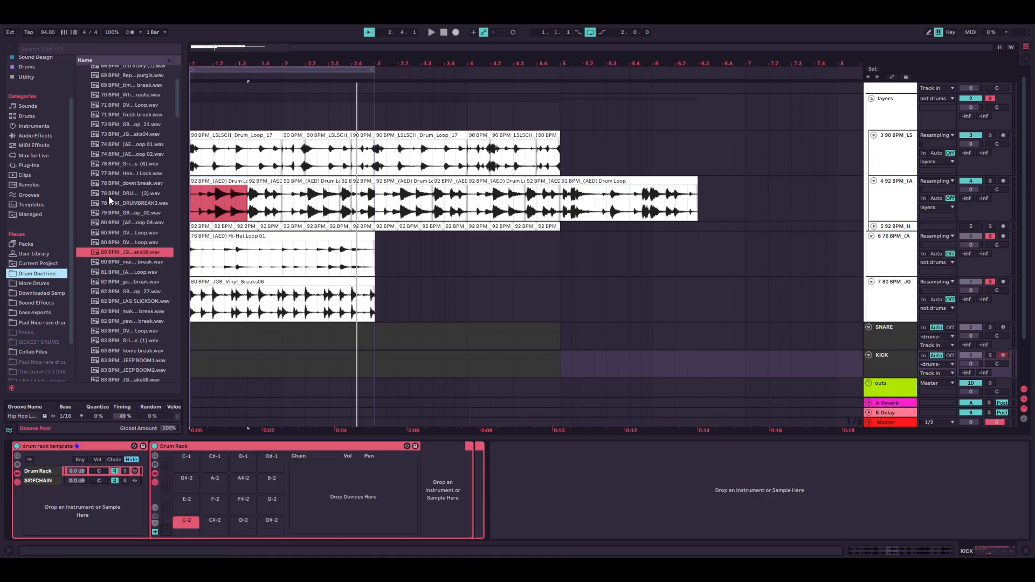
{"action": "scroll", "coordinate": [113, 271], "scroll_direction": "down", "scroll_amount": 3}
{"action": "scroll", "coordinate": [126, 192], "scroll_direction": "down", "scroll_amount": 2}
{"action": "scroll", "coordinate": [123, 193], "scroll_direction": "up", "scroll_amount": 3}
{"action": "scroll", "coordinate": [124, 189], "scroll_direction": "up", "scroll_amount": 5}
{"action": "left_click", "coordinate": [81, 100]}
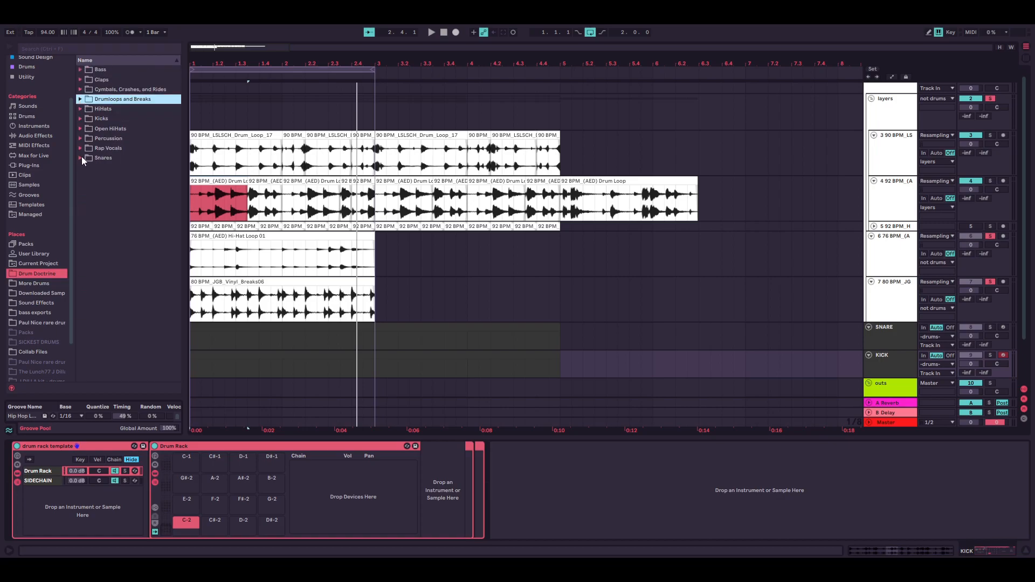
{"action": "left_click", "coordinate": [81, 119]}
Browse the Kicks folder and audition samples from (AED) Kick 03 through Badguy_kick
{"action": "scroll", "coordinate": [134, 181], "scroll_direction": "down", "scroll_amount": 5}
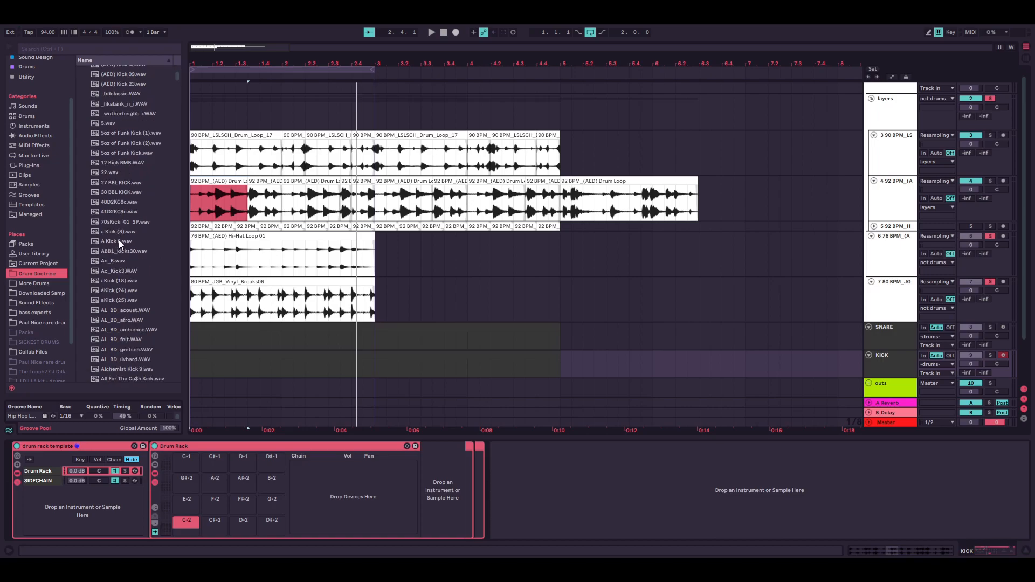
{"action": "scroll", "coordinate": [121, 236], "scroll_direction": "down", "scroll_amount": 2}
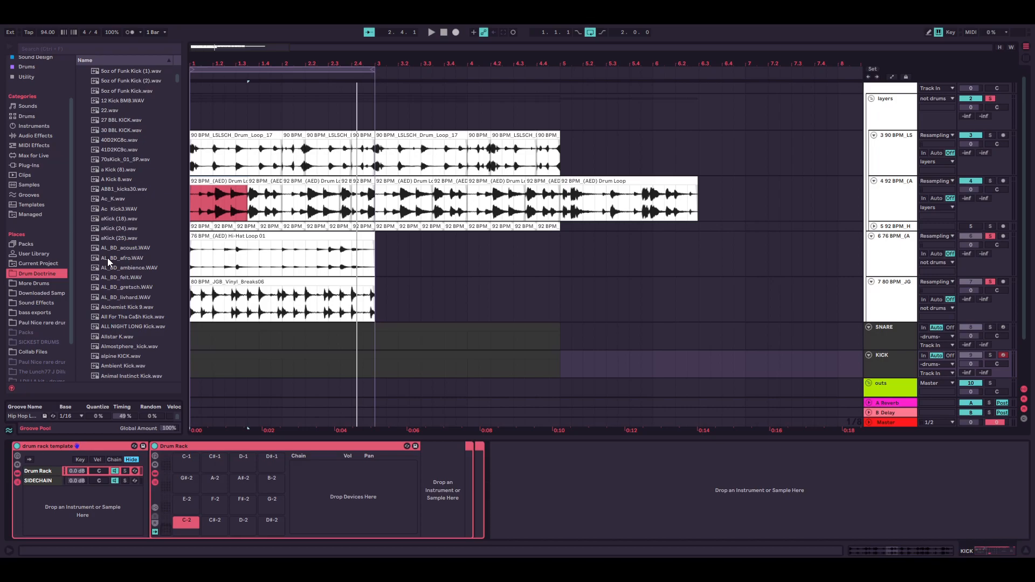
{"action": "scroll", "coordinate": [112, 246], "scroll_direction": "down", "scroll_amount": 8}
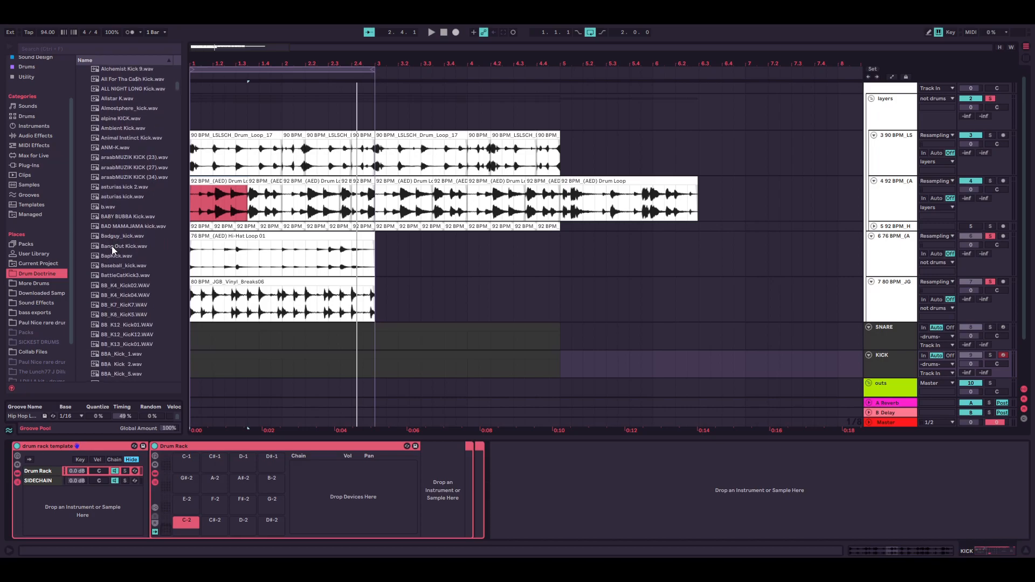
{"action": "scroll", "coordinate": [118, 231], "scroll_direction": "up", "scroll_amount": 5}
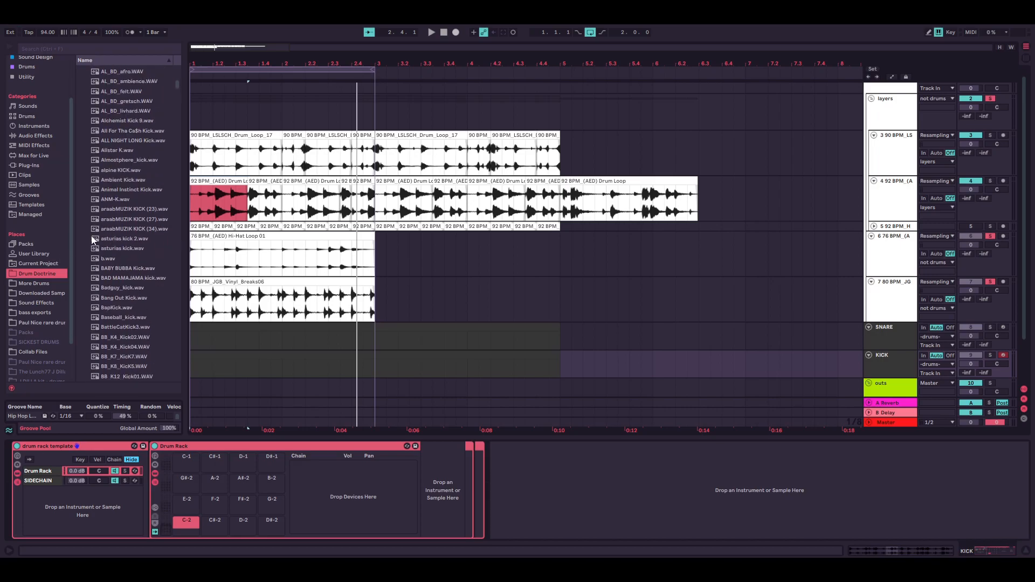
{"action": "scroll", "coordinate": [121, 195], "scroll_direction": "up", "scroll_amount": 9}
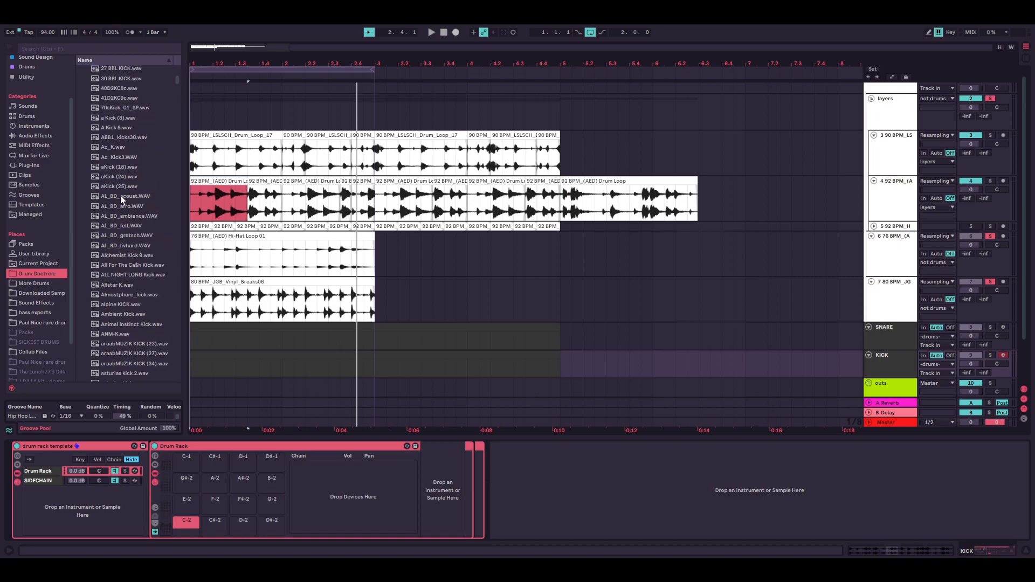
{"action": "scroll", "coordinate": [124, 192], "scroll_direction": "up", "scroll_amount": 1}
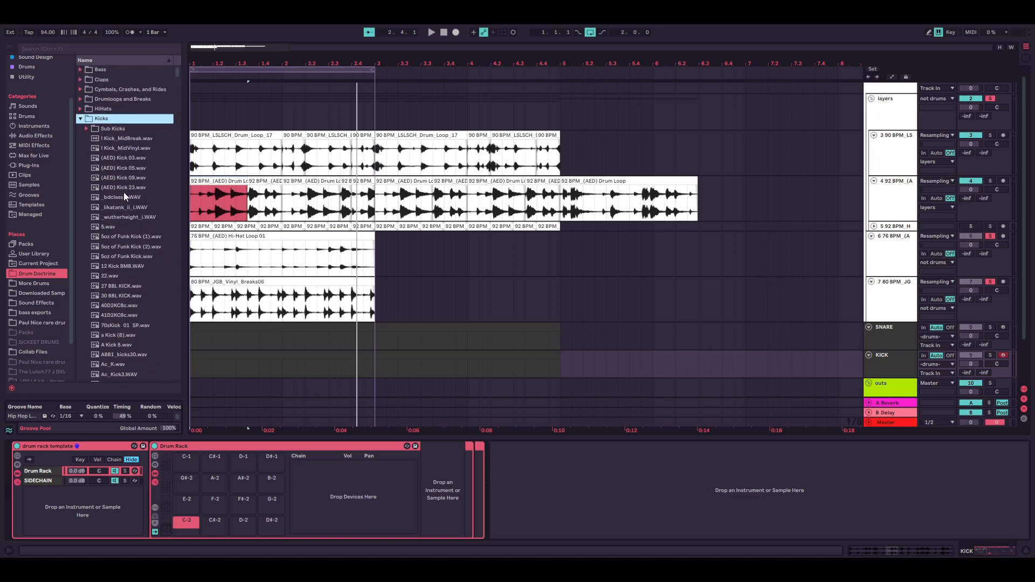
{"action": "left_click", "coordinate": [125, 156]}
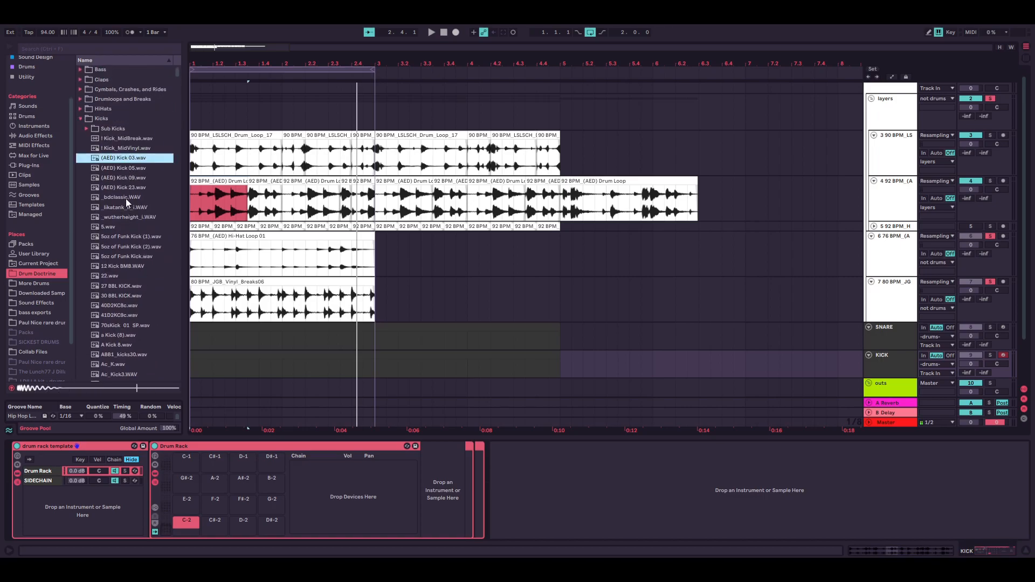
{"action": "key", "text": "Down"}
{"action": "scroll", "coordinate": [130, 184], "scroll_direction": "down", "scroll_amount": 4}
{"action": "left_click", "coordinate": [130, 184]}
{"action": "scroll", "coordinate": [129, 185], "scroll_direction": "down", "scroll_amount": 5}
{"action": "left_click", "coordinate": [133, 174]}
{"action": "scroll", "coordinate": [134, 173], "scroll_direction": "down", "scroll_amount": 2}
{"action": "left_click", "coordinate": [135, 172]}
{"action": "scroll", "coordinate": [135, 170], "scroll_direction": "down", "scroll_amount": 2}
{"action": "left_click", "coordinate": [134, 169]}
{"action": "scroll", "coordinate": [135, 168], "scroll_direction": "down", "scroll_amount": 2}
{"action": "left_click", "coordinate": [135, 167]}
{"action": "scroll", "coordinate": [135, 168], "scroll_direction": "down", "scroll_amount": 1}
{"action": "left_click", "coordinate": [135, 168]}
{"action": "scroll", "coordinate": [135, 168], "scroll_direction": "down", "scroll_amount": 1}
{"action": "left_click", "coordinate": [135, 169]}
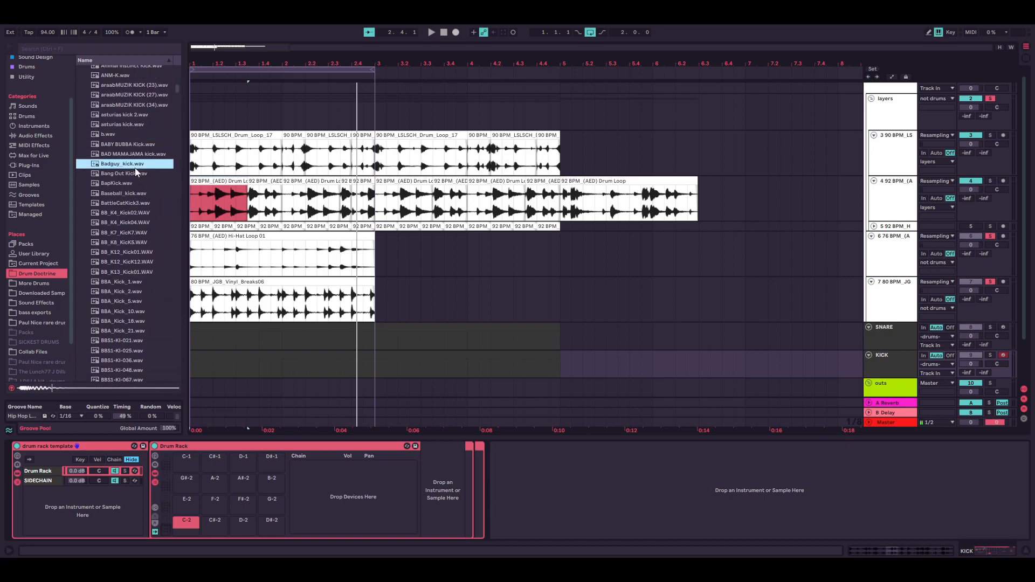
Audition kick samples in the Kicks folder from asturias kick through BBS1-KI-036
{"action": "scroll", "coordinate": [135, 168], "scroll_direction": "up", "scroll_amount": 2}
{"action": "left_click", "coordinate": [136, 169]}
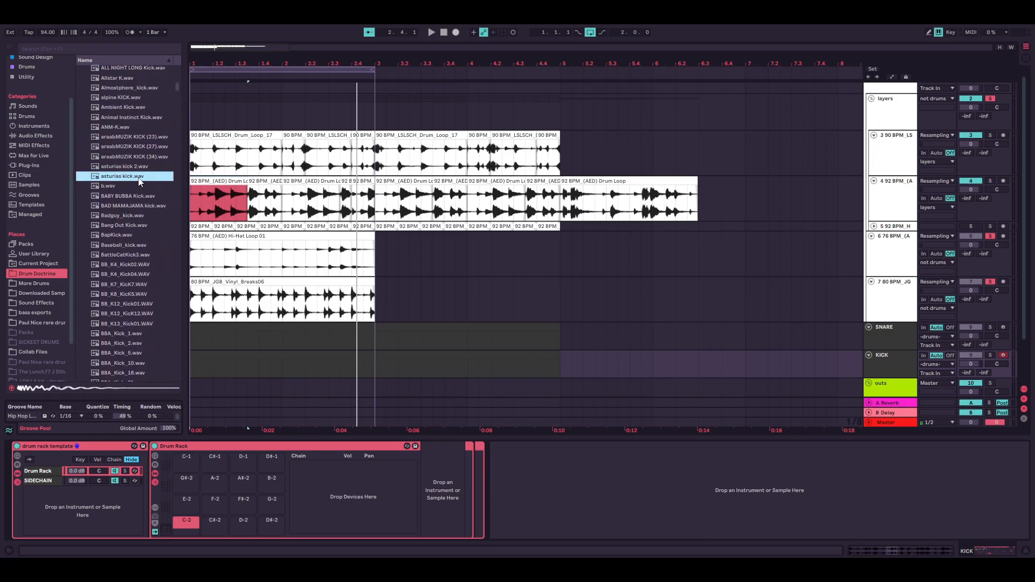
{"action": "left_click", "coordinate": [130, 246]}
{"action": "scroll", "coordinate": [131, 250], "scroll_direction": "down", "scroll_amount": 2}
{"action": "left_click", "coordinate": [130, 250]}
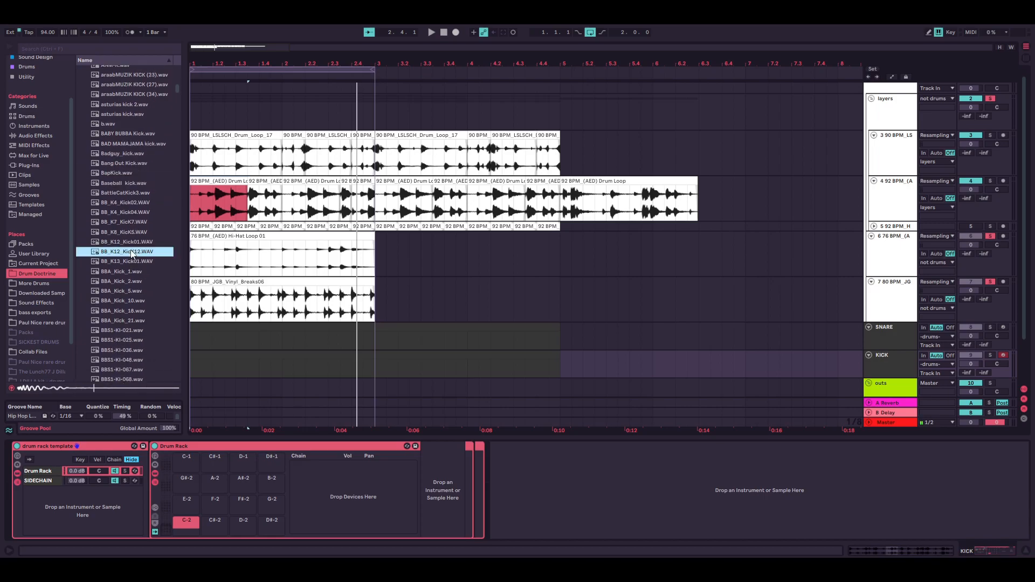
{"action": "scroll", "coordinate": [131, 250], "scroll_direction": "down", "scroll_amount": 2}
{"action": "left_click", "coordinate": [130, 250]}
{"action": "scroll", "coordinate": [131, 250], "scroll_direction": "down", "scroll_amount": 1}
{"action": "left_click", "coordinate": [131, 251]}
{"action": "scroll", "coordinate": [133, 251], "scroll_direction": "down", "scroll_amount": 1}
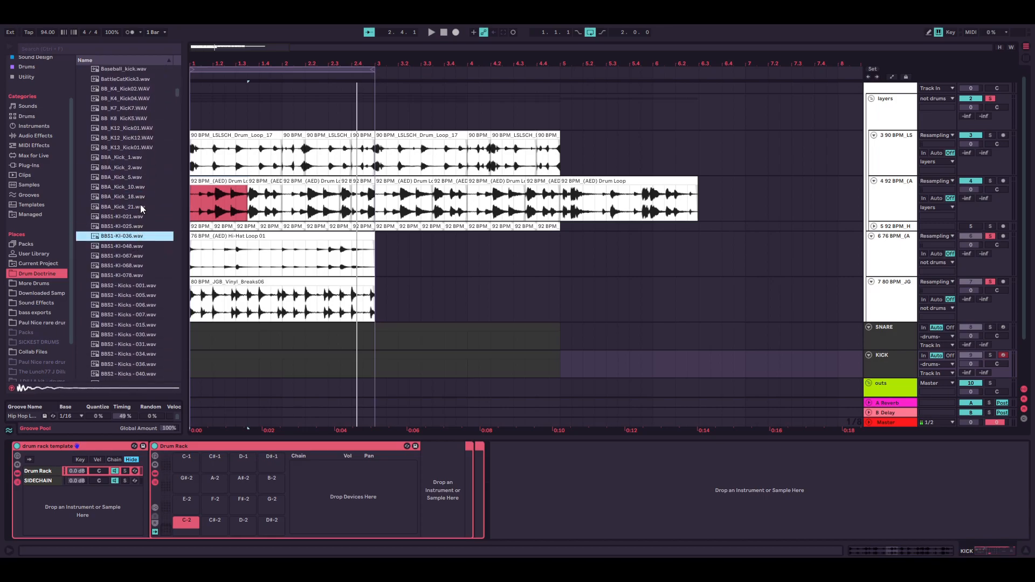
Audition more kicks from BBA_Kick_18 onward and load BBS2 - Kicks - 031 onto the KICK drum rack's C-2 pad
{"action": "left_click", "coordinate": [142, 198]}
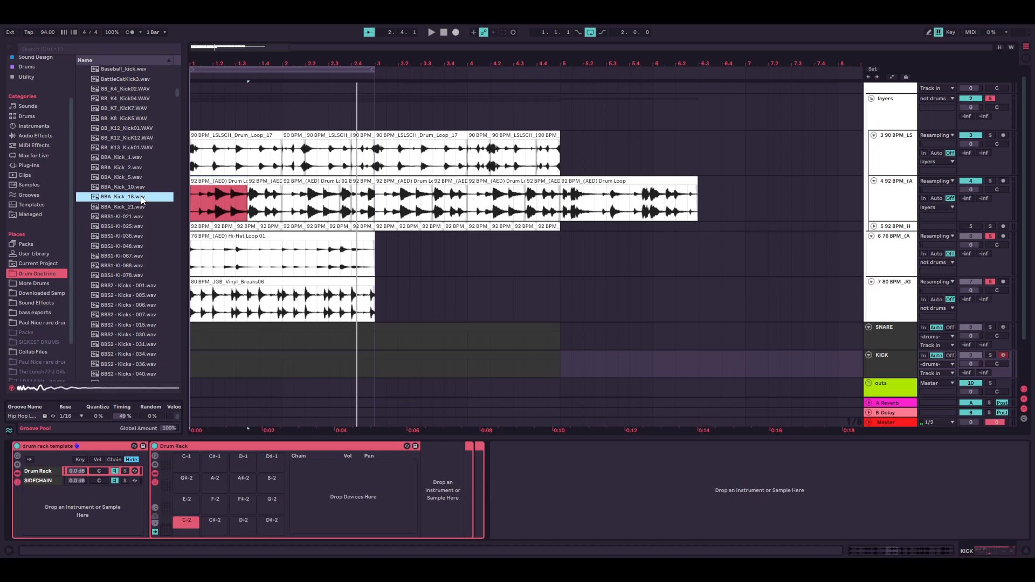
{"action": "scroll", "coordinate": [128, 215], "scroll_direction": "down", "scroll_amount": 1}
{"action": "scroll", "coordinate": [127, 224], "scroll_direction": "down", "scroll_amount": 2}
{"action": "left_click", "coordinate": [126, 216]}
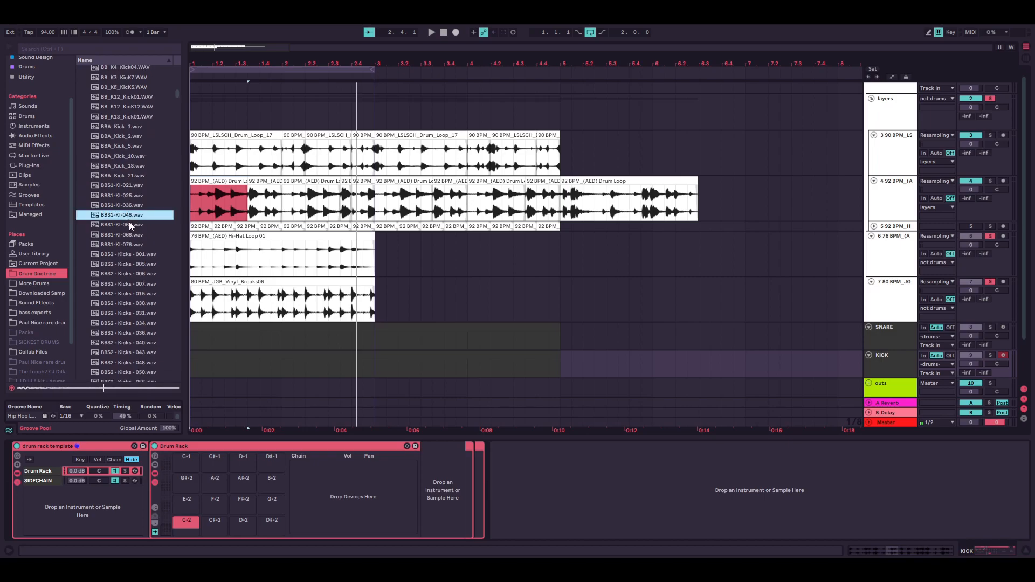
{"action": "left_click", "coordinate": [137, 245]}
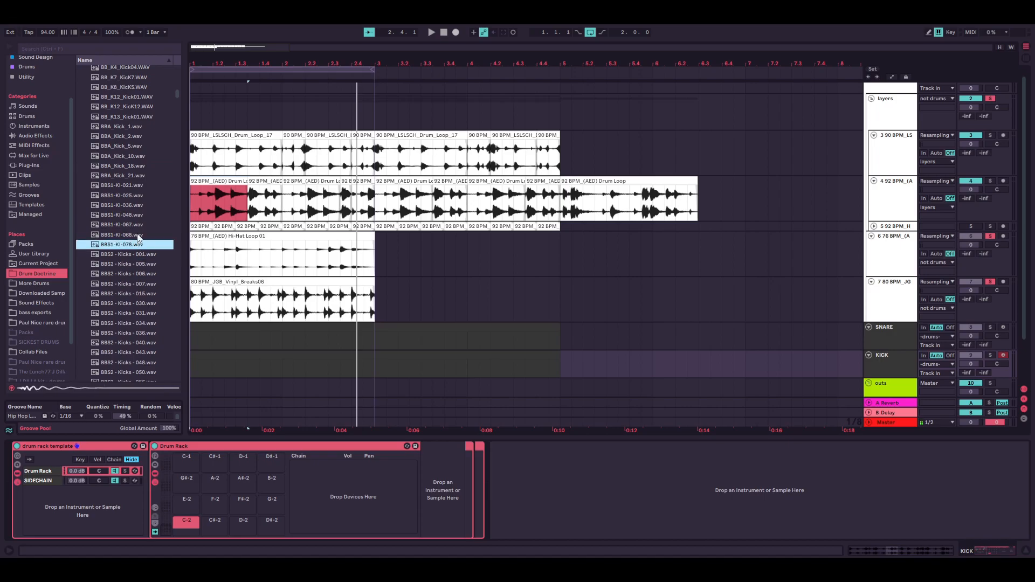
{"action": "scroll", "coordinate": [140, 247], "scroll_direction": "down", "scroll_amount": 3}
{"action": "left_click", "coordinate": [124, 282]}
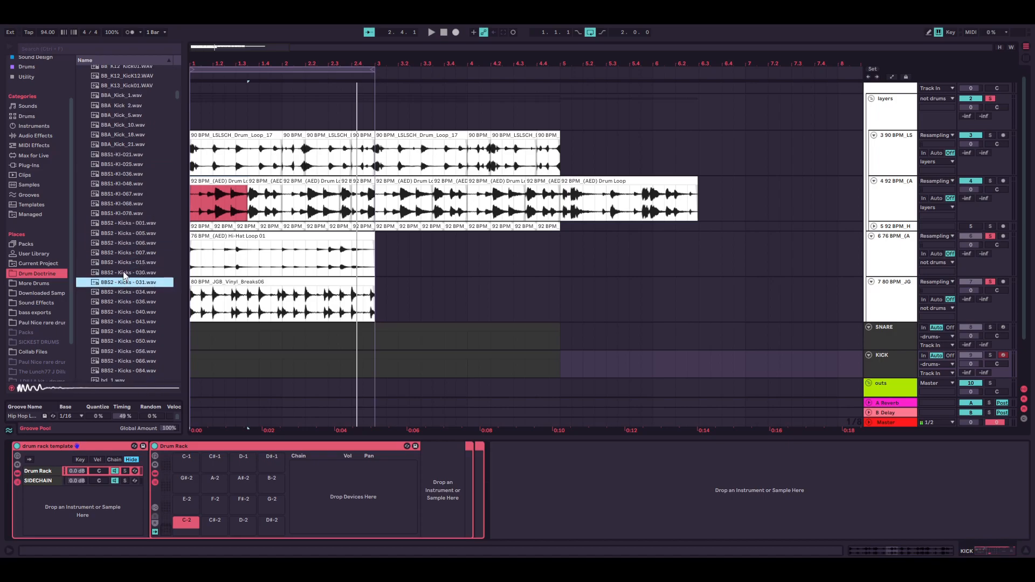
{"action": "left_click_drag", "start_coordinate": [187, 526], "coordinate": [186, 526]}
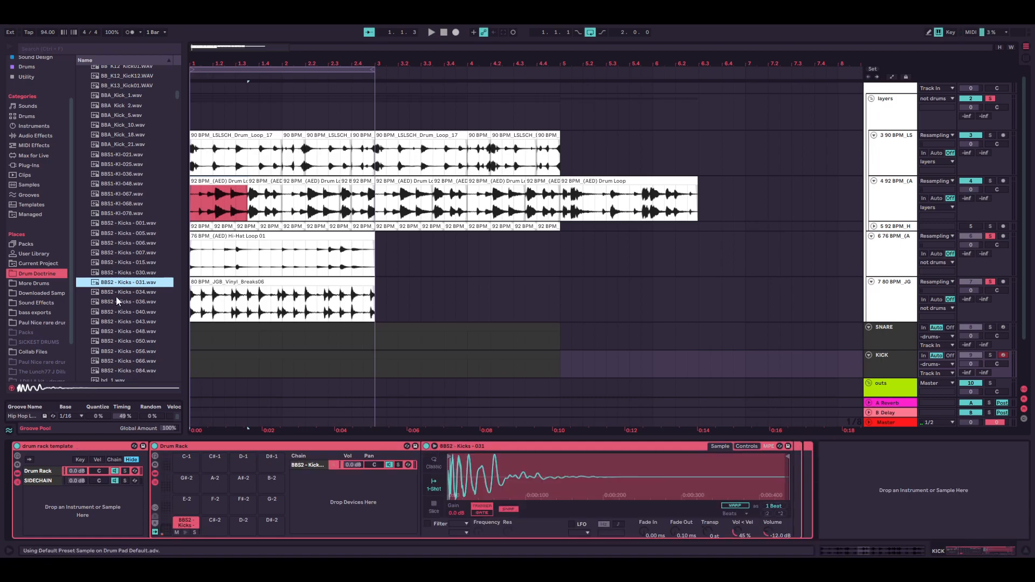
Audition the following BBS2 kicks and load BBS2 - Kicks - 066 onto the C#-2 pad
{"action": "scroll", "coordinate": [122, 254], "scroll_direction": "down", "scroll_amount": 6}
{"action": "scroll", "coordinate": [115, 269], "scroll_direction": "down", "scroll_amount": 1}
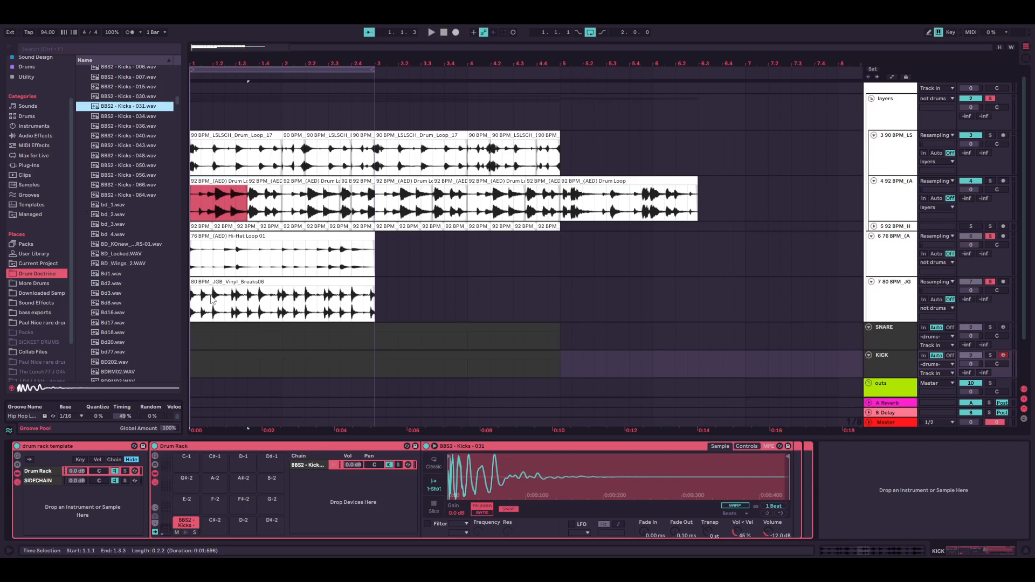
{"action": "left_click", "coordinate": [218, 448]}
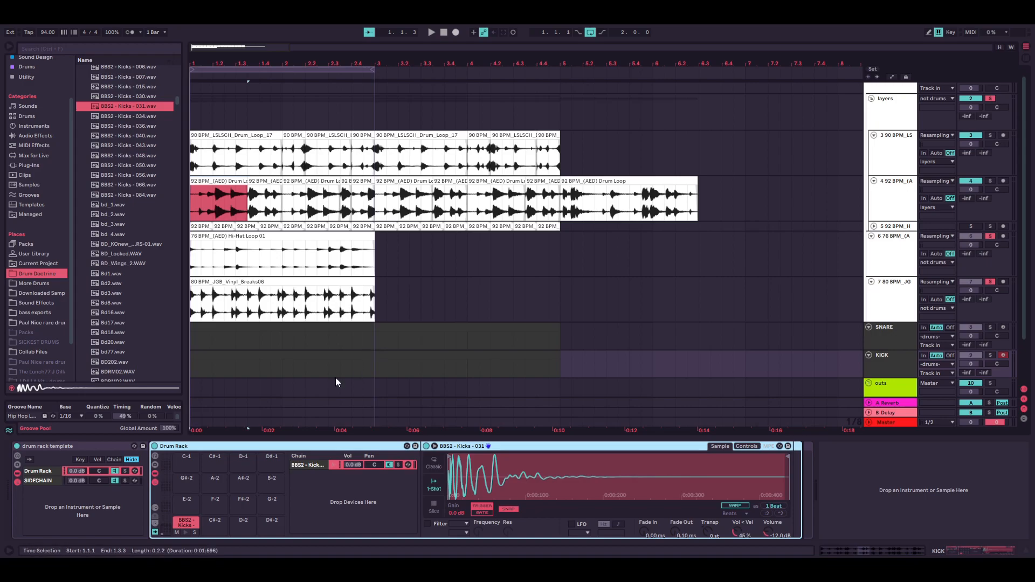
{"action": "scroll", "coordinate": [134, 167], "scroll_direction": "down", "scroll_amount": 2}
{"action": "scroll", "coordinate": [129, 161], "scroll_direction": "up", "scroll_amount": 2}
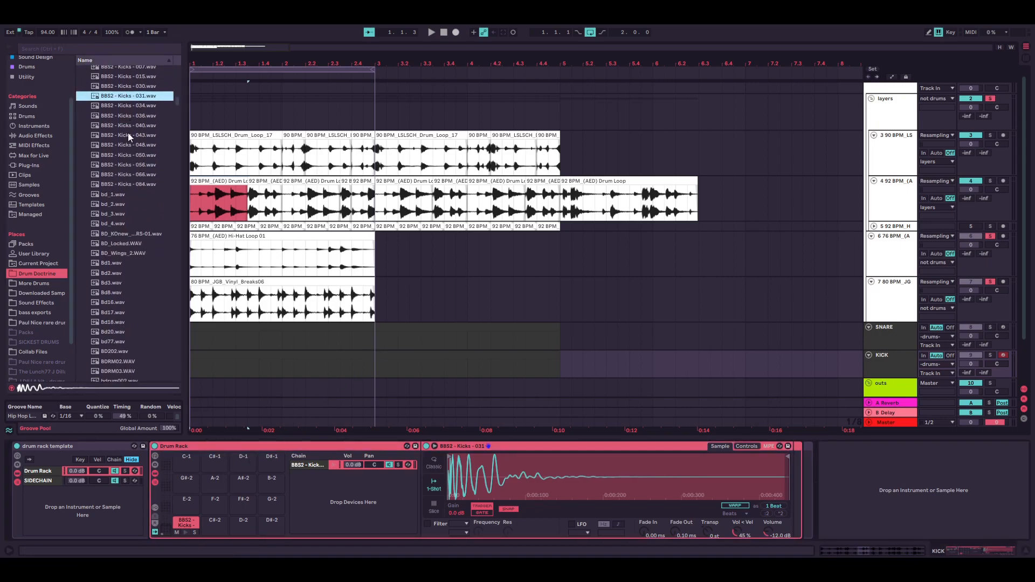
{"action": "left_click", "coordinate": [120, 135]}
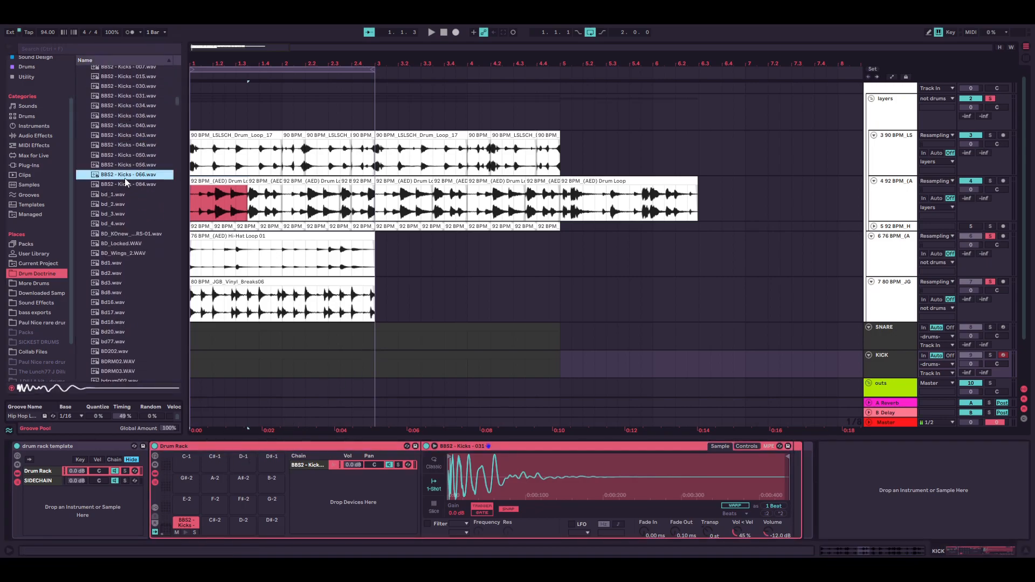
{"action": "left_click", "coordinate": [121, 164]}
{"action": "left_click", "coordinate": [123, 174]}
{"action": "left_click_drag", "start_coordinate": [118, 174], "coordinate": [215, 525]}
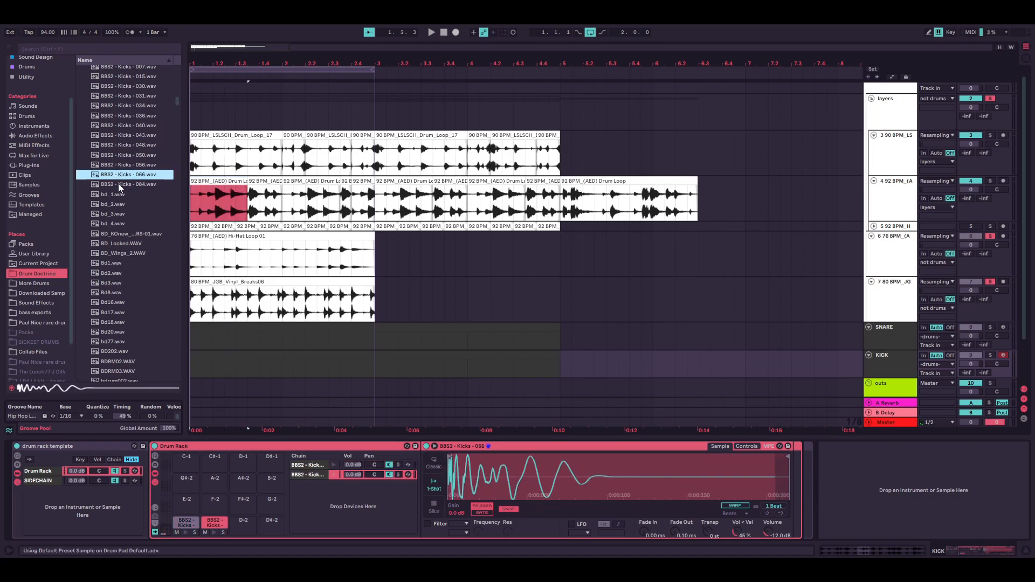
Audition kicks further down the list and load bdrum002 onto the D-2 pad and bdrum091 onto the D#-2 pad
{"action": "scroll", "coordinate": [120, 201], "scroll_direction": "down", "scroll_amount": 2}
{"action": "left_click", "coordinate": [125, 249]}
{"action": "scroll", "coordinate": [120, 237], "scroll_direction": "down", "scroll_amount": 2}
{"action": "left_click", "coordinate": [119, 229]}
{"action": "scroll", "coordinate": [118, 233], "scroll_direction": "down", "scroll_amount": 1}
{"action": "left_click", "coordinate": [118, 233]}
{"action": "scroll", "coordinate": [118, 235], "scroll_direction": "down", "scroll_amount": 2}
{"action": "left_click", "coordinate": [120, 237]}
{"action": "double_click", "coordinate": [119, 331]}
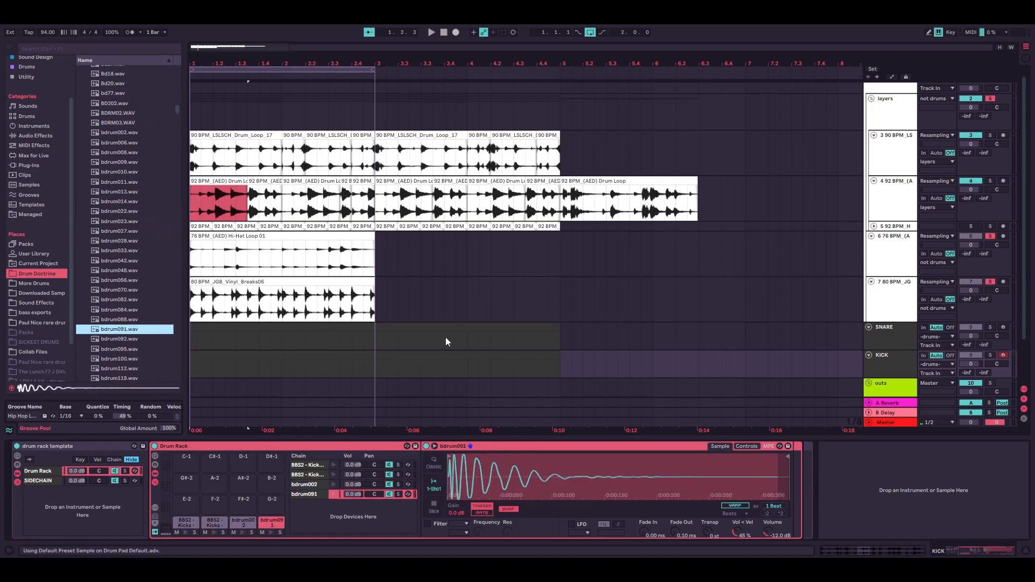
Select the SNARE track, open the Snares folder and load (AED) Snare 07 onto its drum rack's C-2 pad
{"action": "left_click", "coordinate": [880, 343]}
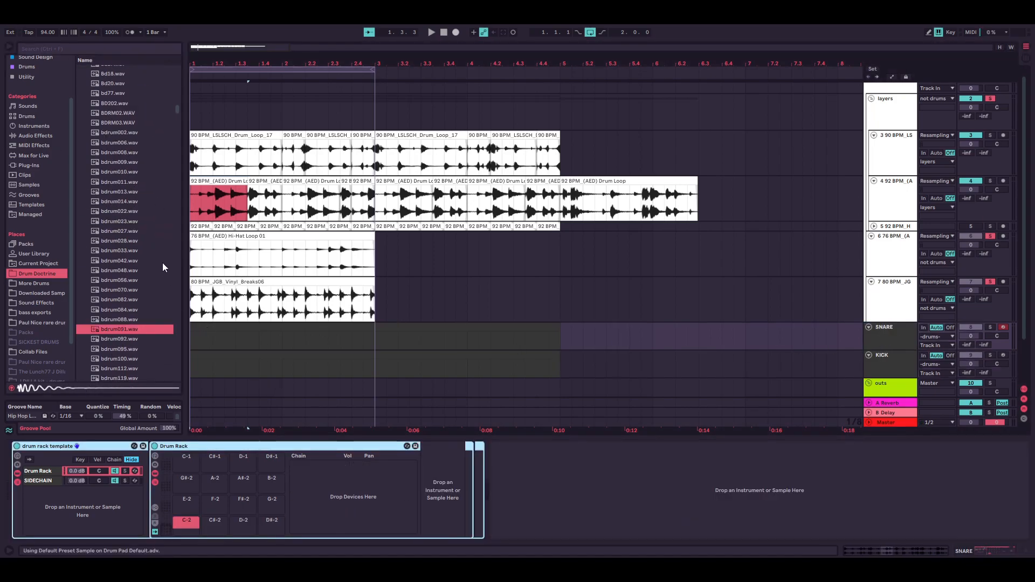
{"action": "scroll", "coordinate": [127, 135], "scroll_direction": "up", "scroll_amount": 15}
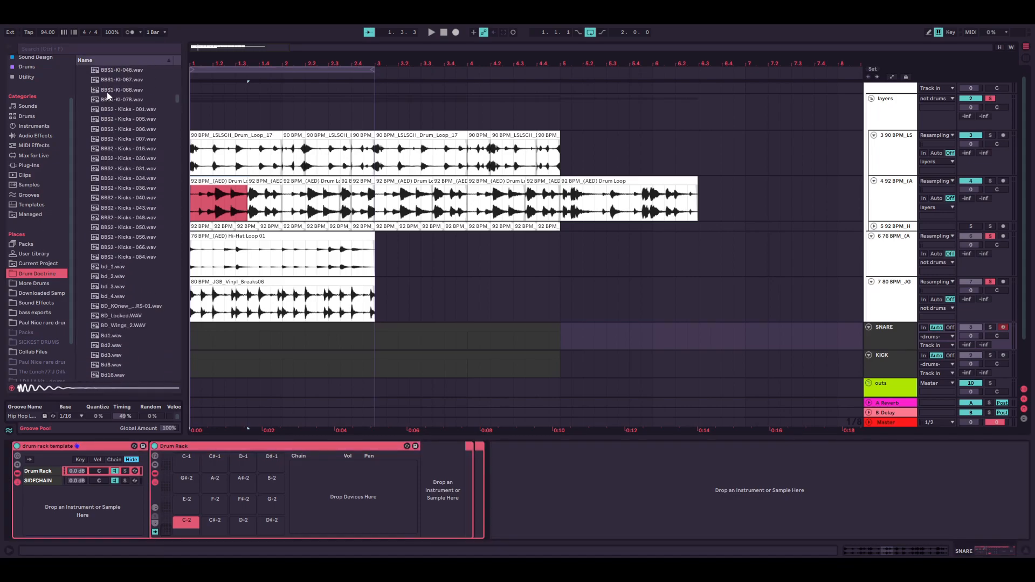
{"action": "scroll", "coordinate": [97, 99], "scroll_direction": "up", "scroll_amount": 15}
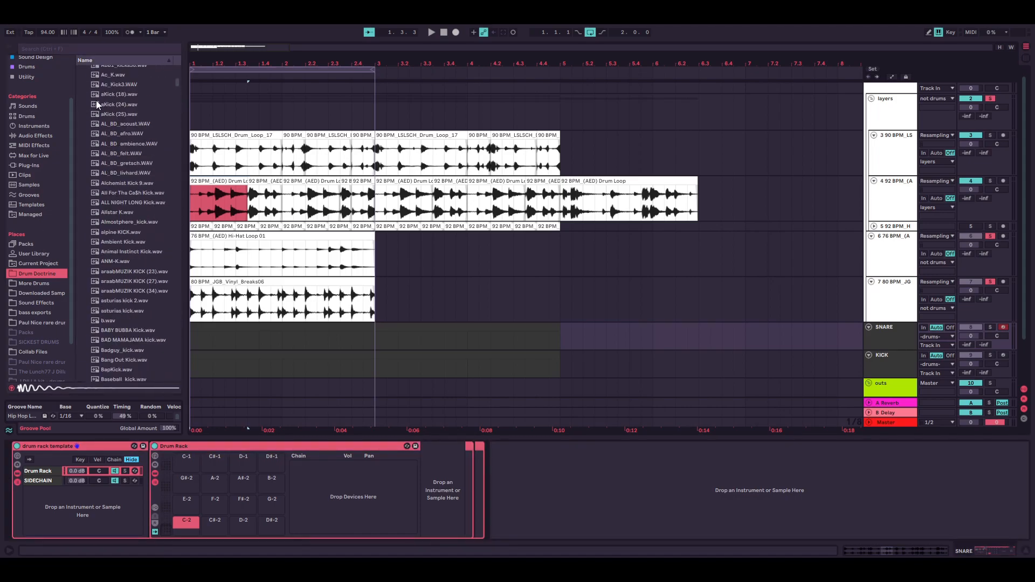
{"action": "left_click", "coordinate": [81, 119]}
{"action": "left_click", "coordinate": [124, 296]}
{"action": "left_click", "coordinate": [124, 257]}
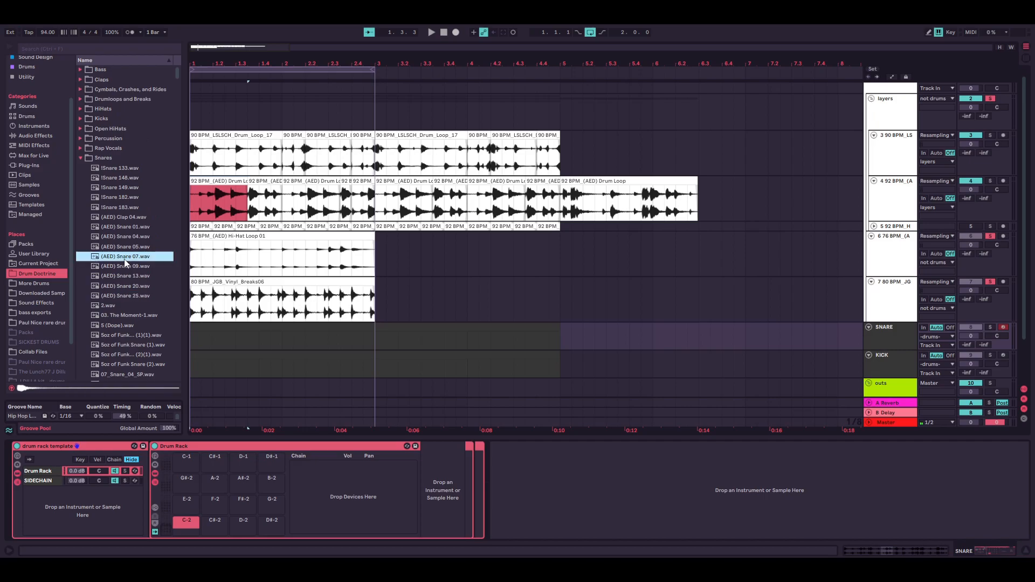
{"action": "left_click_drag", "start_coordinate": [124, 255], "coordinate": [186, 522]}
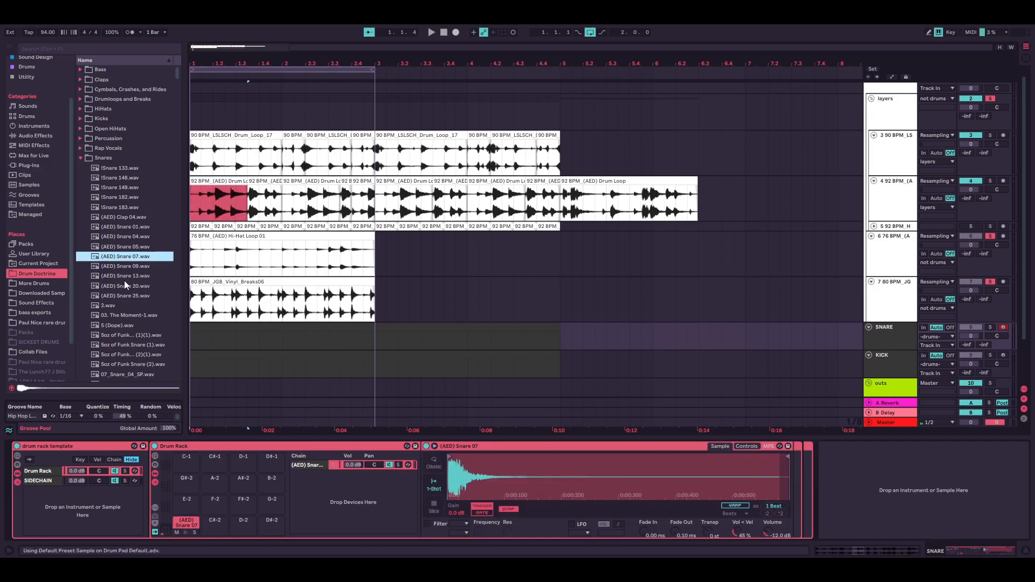
Audition further samples in the Snares folder and load 07_Snare_14_SP onto the C#-2 pad
{"action": "key", "text": "Down"}
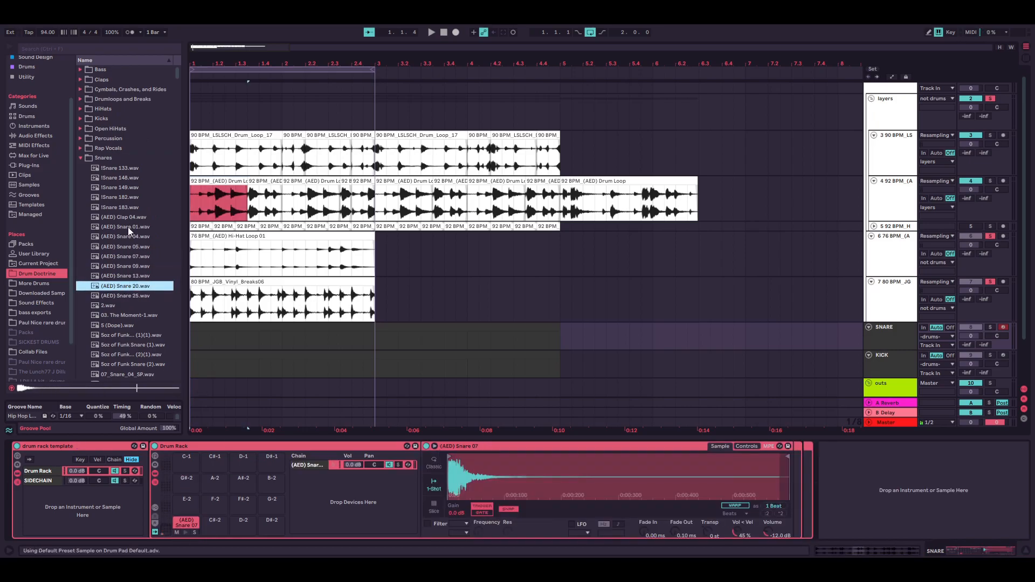
{"action": "left_click", "coordinate": [128, 225]}
{"action": "left_click", "coordinate": [129, 218]}
{"action": "left_click", "coordinate": [129, 295]}
{"action": "key", "text": "Down"}
{"action": "key", "text": "Down"}
{"action": "key", "text": "Down"}
{"action": "key", "text": "Down"}
{"action": "key", "text": "Down"}
{"action": "key", "text": "Down"}
{"action": "key", "text": "Down"}
{"action": "key", "text": "Down"}
{"action": "key", "text": "Down"}
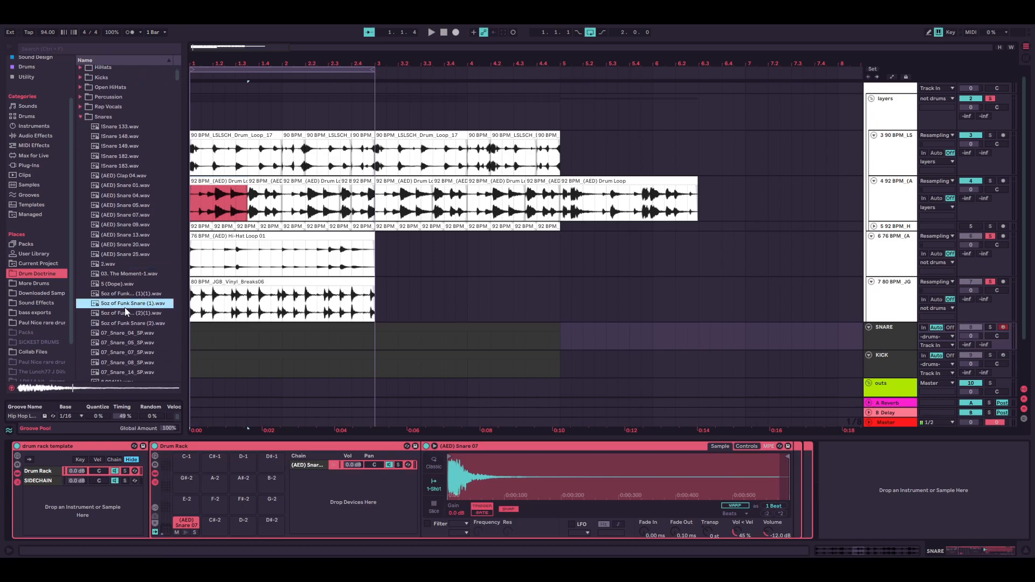
{"action": "key", "text": "Down"}
{"action": "key", "text": "Down"}
{"action": "key", "text": "Down"}
{"action": "key", "text": "Down"}
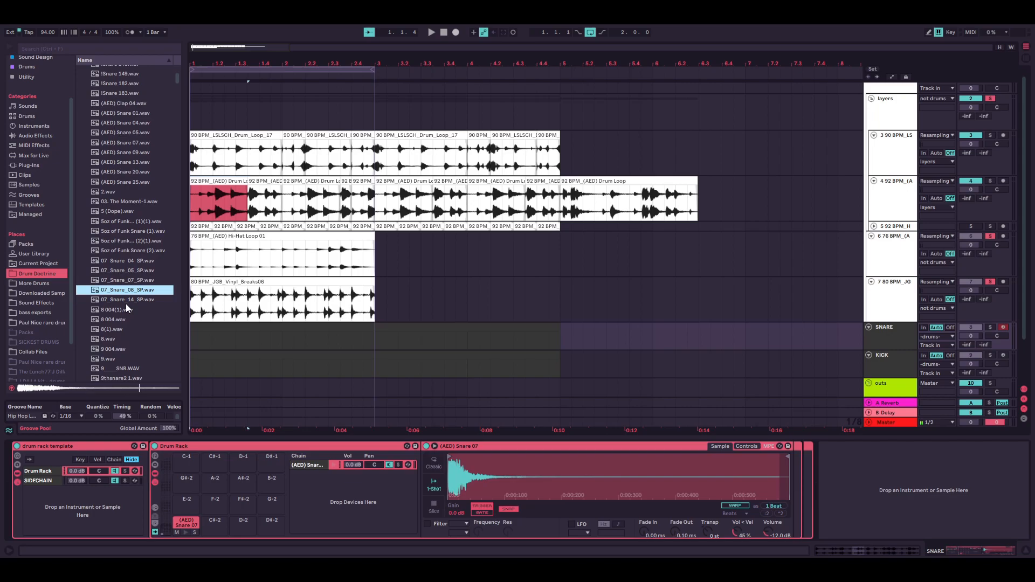
{"action": "left_click", "coordinate": [131, 292]}
{"action": "left_click_drag", "start_coordinate": [131, 291], "coordinate": [215, 524]}
Audition the snare samples that follow 07_Snare_14_SP, through to Alchemist Snare 5
{"action": "key", "text": "Down"}
{"action": "key", "text": "Down"}
{"action": "key", "text": "Down"}
{"action": "key", "text": "Down"}
{"action": "key", "text": "Down"}
{"action": "key", "text": "Down"}
{"action": "key", "text": "Down"}
{"action": "key", "text": "Down"}
{"action": "key", "text": "Down"}
{"action": "key", "text": "Down"}
{"action": "key", "text": "Down"}
{"action": "key", "text": "Down"}
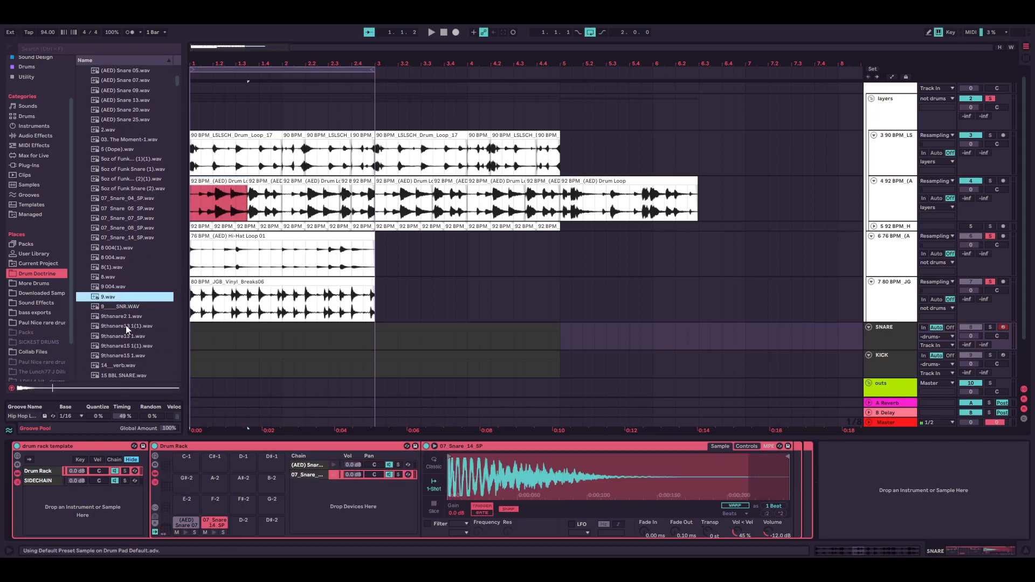
{"action": "key", "text": "Down"}
{"action": "key", "text": "Down"}
{"action": "key", "text": "Down"}
{"action": "key", "text": "Down"}
{"action": "key", "text": "Down"}
{"action": "key", "text": "Down"}
{"action": "key", "text": "Down"}
{"action": "key", "text": "Down"}
{"action": "key", "text": "Down"}
{"action": "key", "text": "Down"}
{"action": "key", "text": "Down"}
{"action": "key", "text": "Down"}
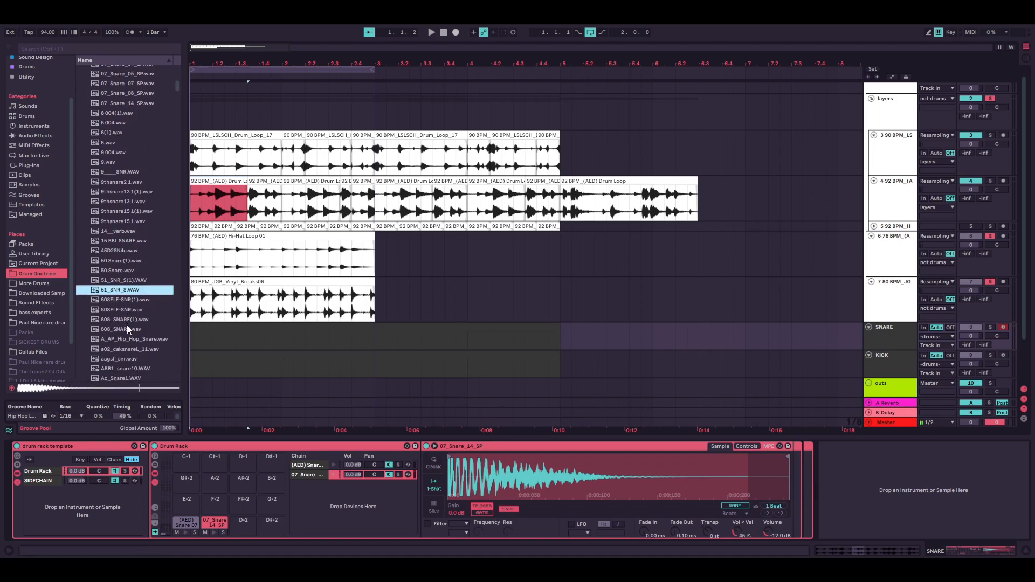
{"action": "key", "text": "Down"}
{"action": "key", "text": "Down"}
{"action": "key", "text": "Down"}
{"action": "key", "text": "Down"}
{"action": "key", "text": "Down"}
{"action": "key", "text": "Down"}
{"action": "key", "text": "Down"}
{"action": "key", "text": "Down"}
{"action": "key", "text": "Down"}
{"action": "key", "text": "Down"}
{"action": "key", "text": "Down"}
{"action": "key", "text": "Down"}
{"action": "key", "text": "Down"}
{"action": "key", "text": "Down"}
{"action": "key", "text": "Down"}
{"action": "key", "text": "Down"}
{"action": "key", "text": "Down"}
{"action": "key", "text": "Down"}
{"action": "key", "text": "Down"}
{"action": "key", "text": "Down"}
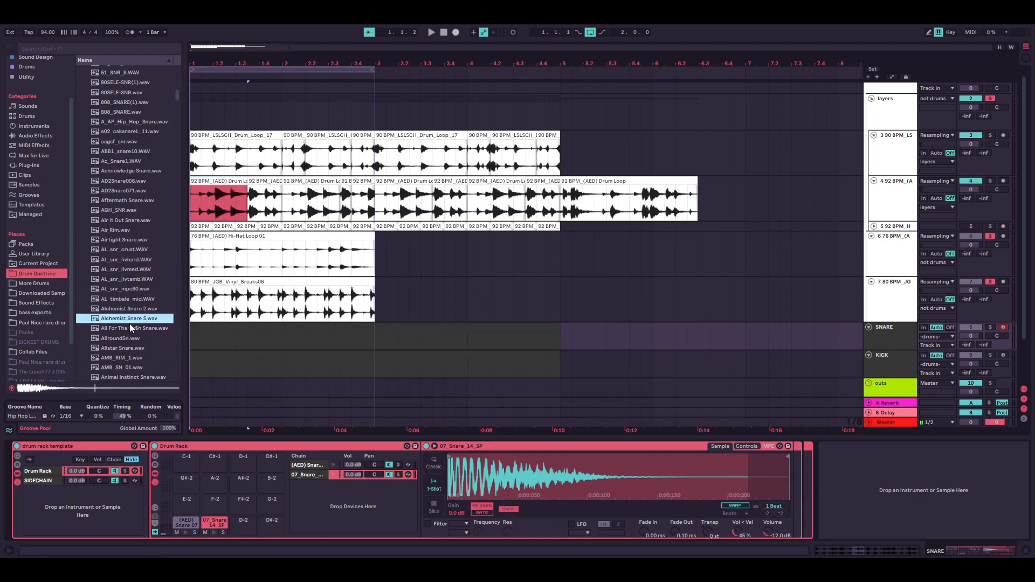
Load Alchemist Snare 5 onto the SNARE rack's D-2 pad and All For Tha Ca$h Snare onto the D#-2 pad
{"action": "key", "text": "Return"}
{"action": "key", "text": "Down"}
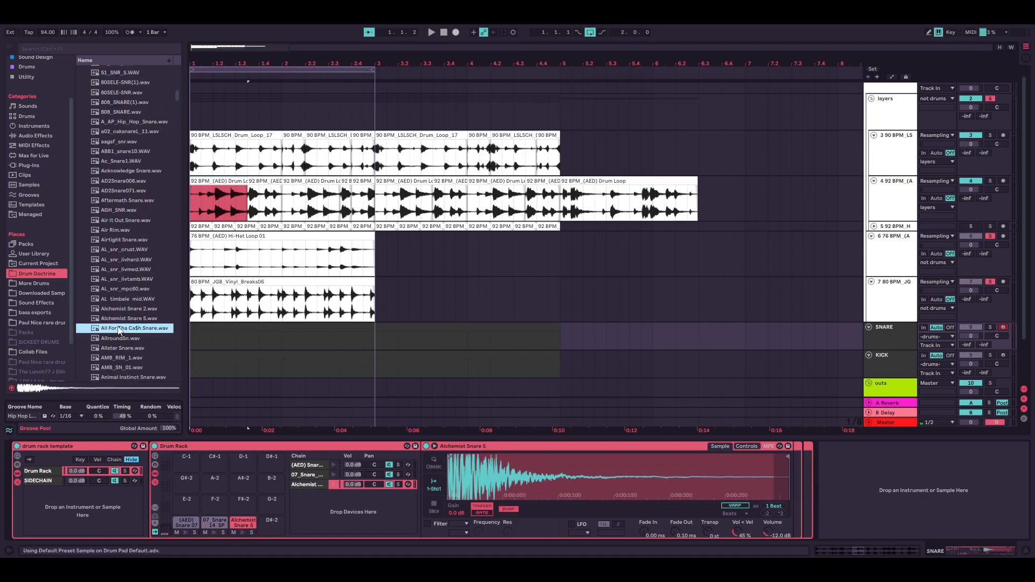
{"action": "left_click_drag", "start_coordinate": [104, 333], "coordinate": [274, 525]}
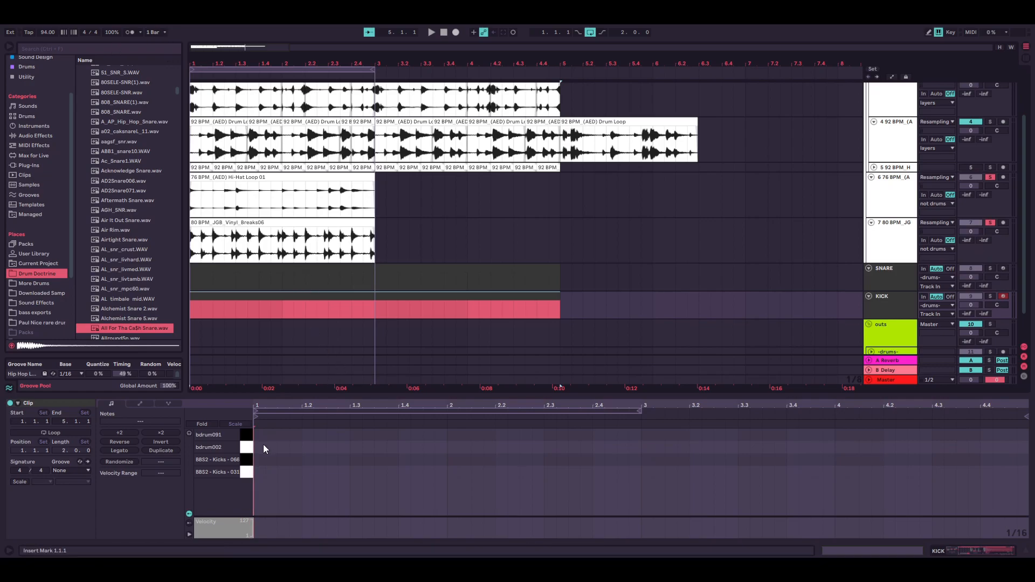
Add BBS2 - Kicks - 031 notes at 1.1.1, 1.2.4 and 1.3.1 in the KICK clip and duplicate that bar into bar 2
{"action": "double_click", "coordinate": [256, 470]}
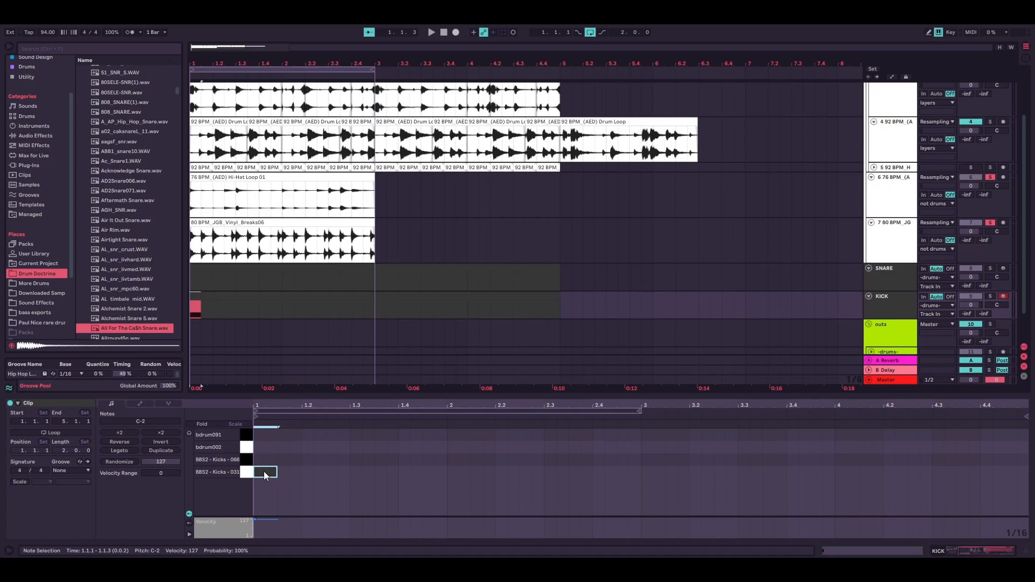
{"action": "left_click_drag", "start_coordinate": [264, 472], "coordinate": [364, 474]}
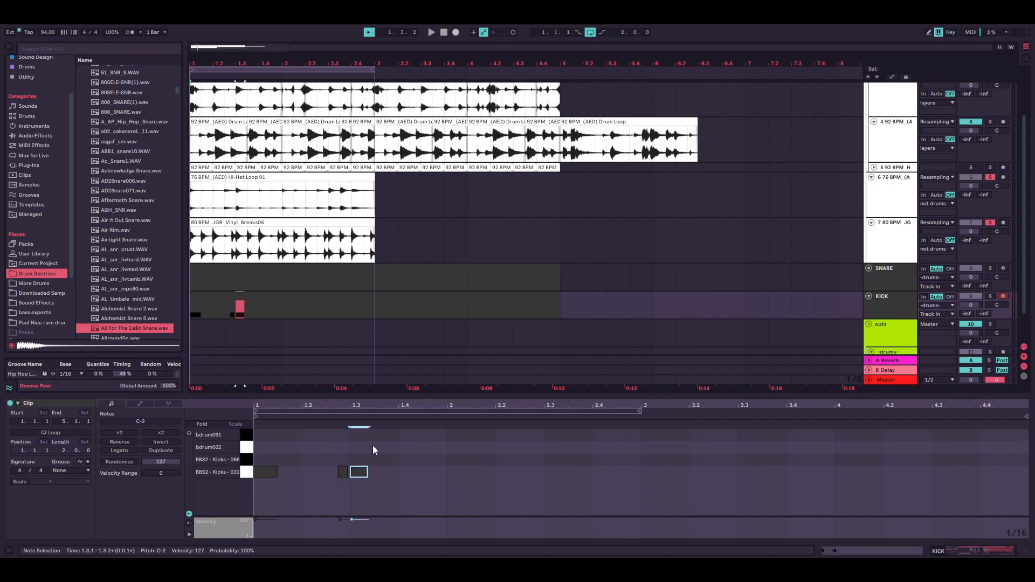
{"action": "left_click_drag", "start_coordinate": [283, 312], "coordinate": [191, 310]}
{"action": "key", "text": "ctrl+d"}
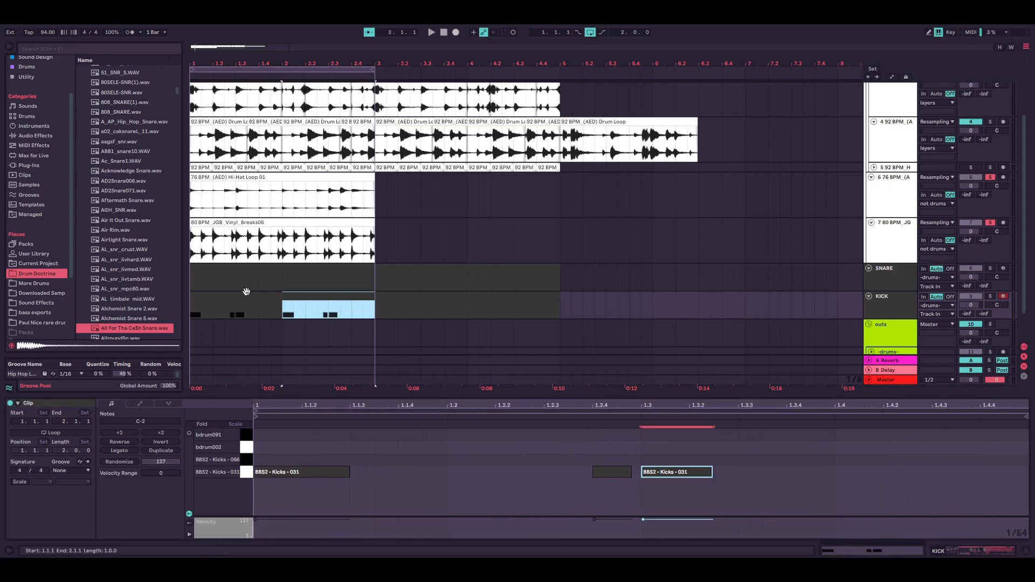
Add (AED) Snare 07 notes on beats 2 and 4 of bar 1 in the SNARE clip and duplicate them into bar 2
{"action": "left_click", "coordinate": [250, 269]}
{"action": "left_click", "coordinate": [291, 461]}
{"action": "double_click", "coordinate": [322, 471]}
{"action": "double_click", "coordinate": [413, 470]}
{"action": "left_click_drag", "start_coordinate": [457, 458], "coordinate": [264, 520]}
{"action": "key", "text": "ctrl+d"}
{"action": "key", "text": "ctrl+d"}
{"action": "key", "text": "ctrl+z"}
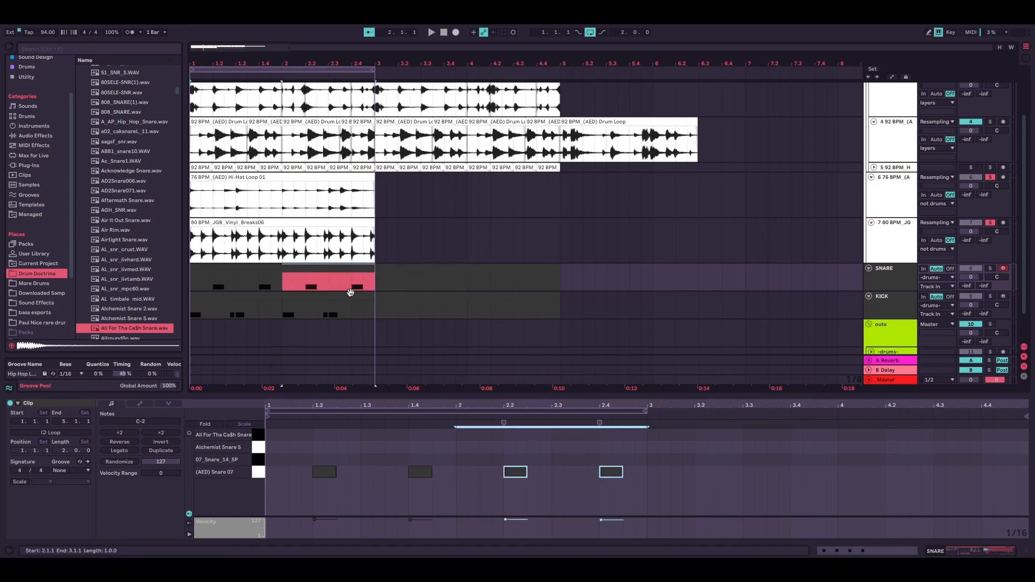
Play the pattern from the first bar of the KICK track and clear the solos on the loop tracks
{"action": "left_click", "coordinate": [209, 295]}
{"action": "key", "text": "space"}
{"action": "double_click", "coordinate": [991, 296]}
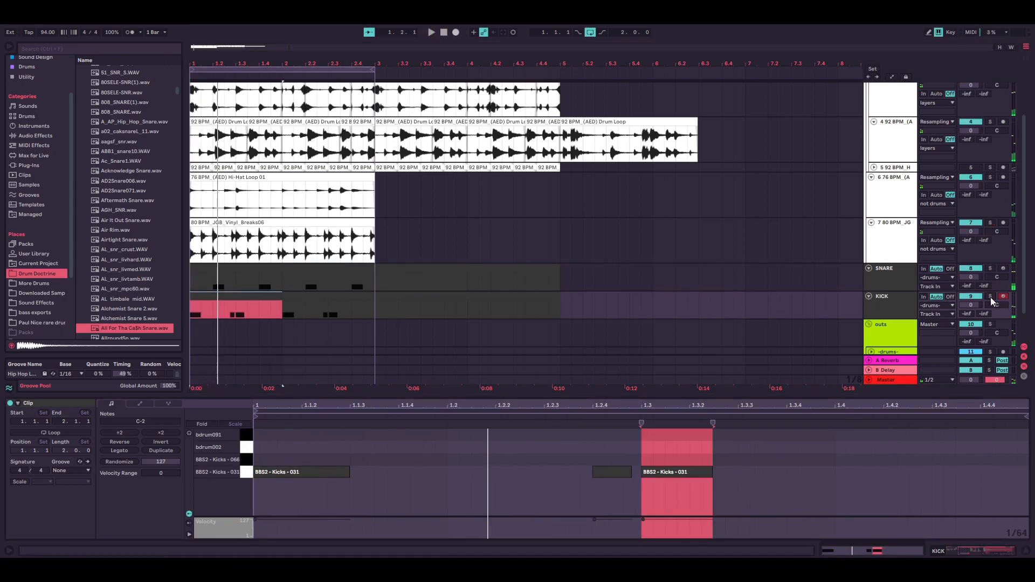
Look over the loop tracks in the arrangement and select the whole SNARE clip
{"action": "scroll", "coordinate": [674, 264], "scroll_direction": "down", "scroll_amount": 1}
{"action": "scroll", "coordinate": [620, 242], "scroll_direction": "up", "scroll_amount": 3}
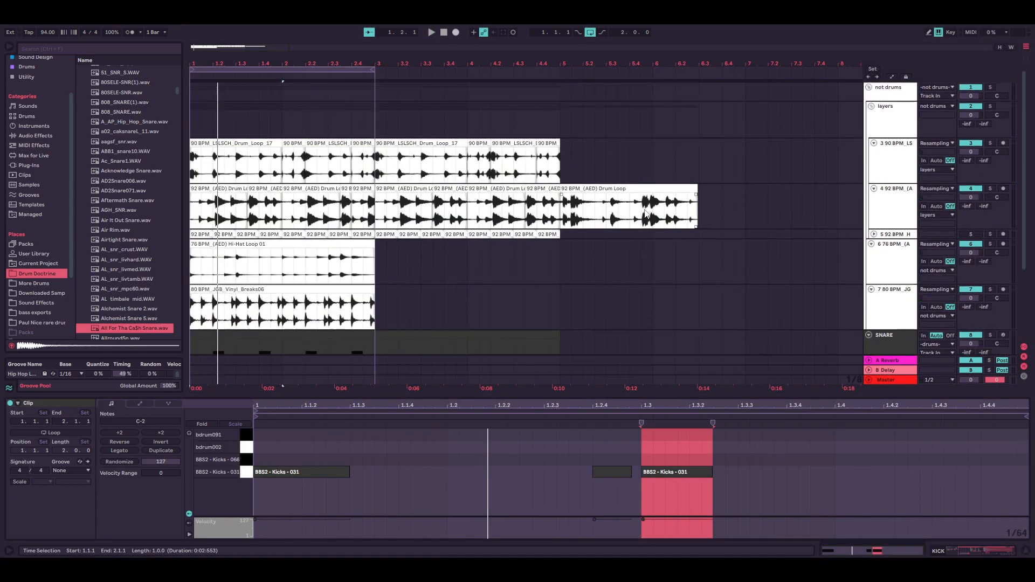
{"action": "scroll", "coordinate": [647, 213], "scroll_direction": "down", "scroll_amount": 3}
{"action": "left_click", "coordinate": [271, 248]}
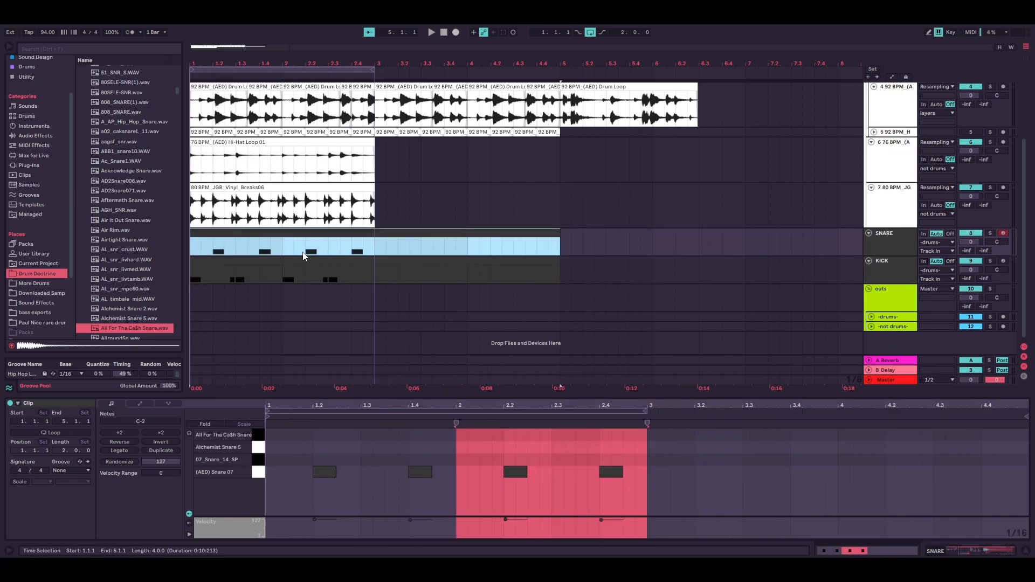
Open the notes of the KICK clip and listen to its pattern with the drum loops
{"action": "left_click", "coordinate": [351, 263], "text": "shift"}
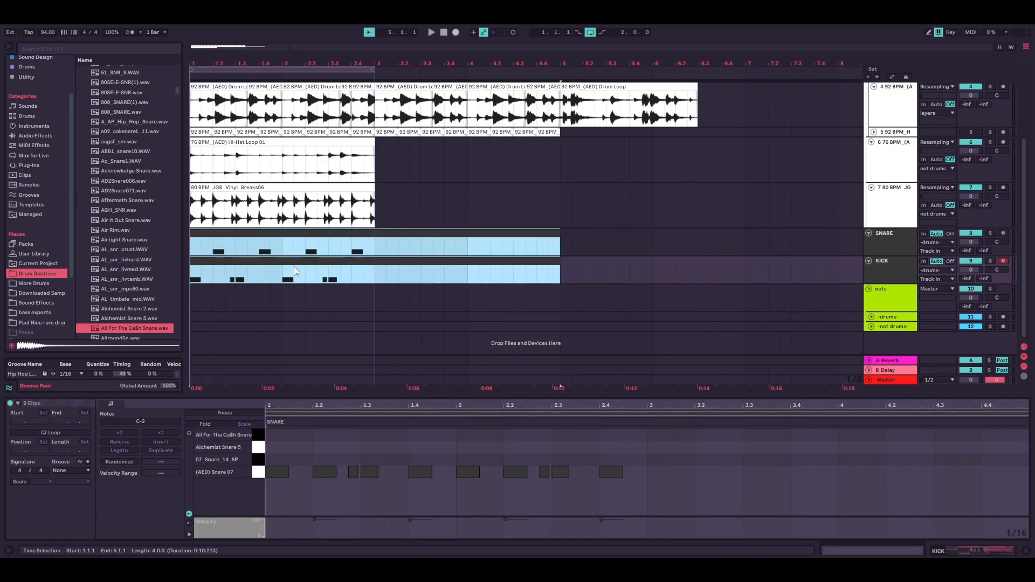
{"action": "left_click", "coordinate": [278, 276]}
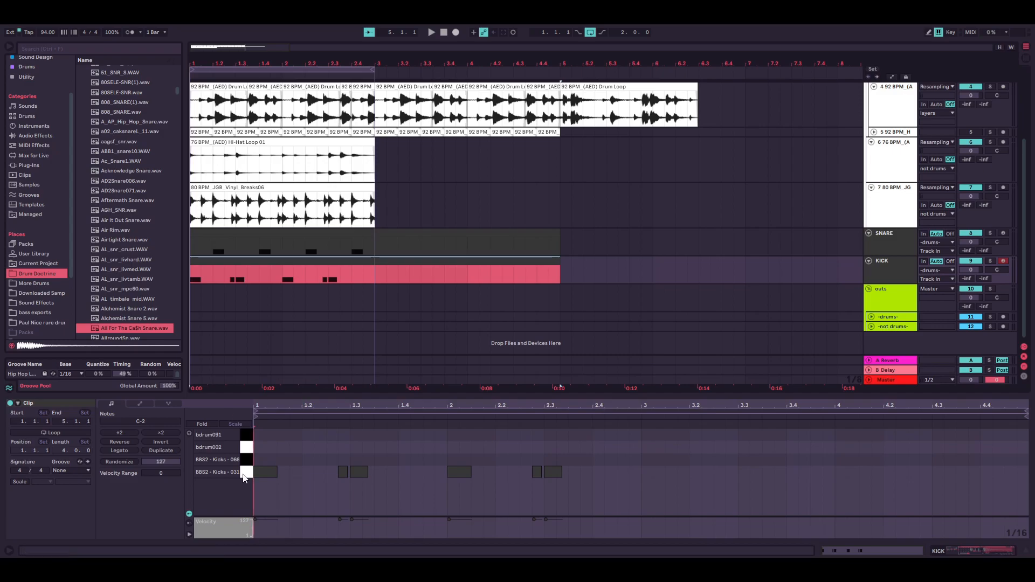
{"action": "key", "text": "space"}
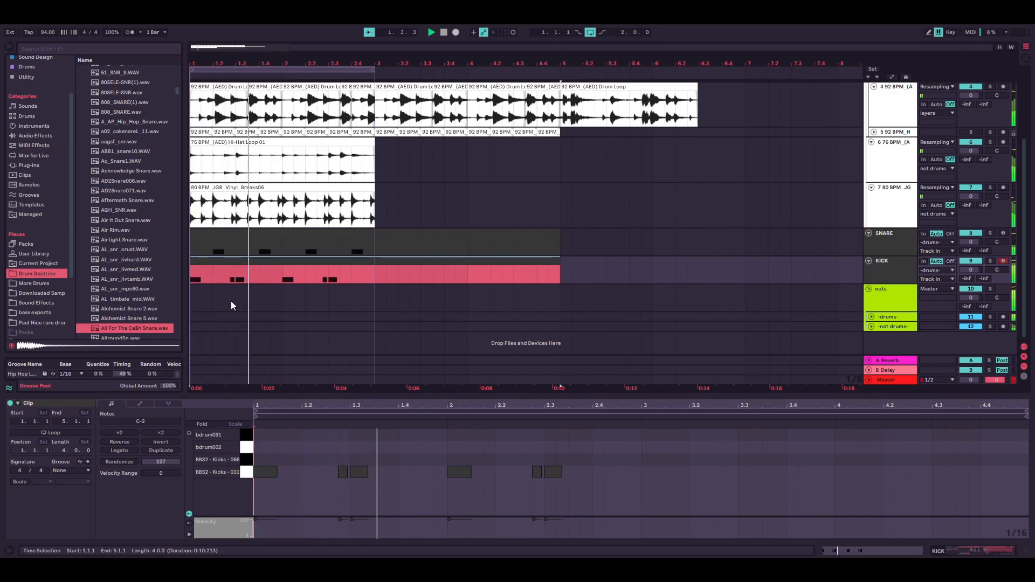
{"action": "key", "text": "space"}
Nudge the two short kick notes just before beats 1.3 and 2.3 slightly later, off the grid
{"action": "left_click", "coordinate": [343, 471]}
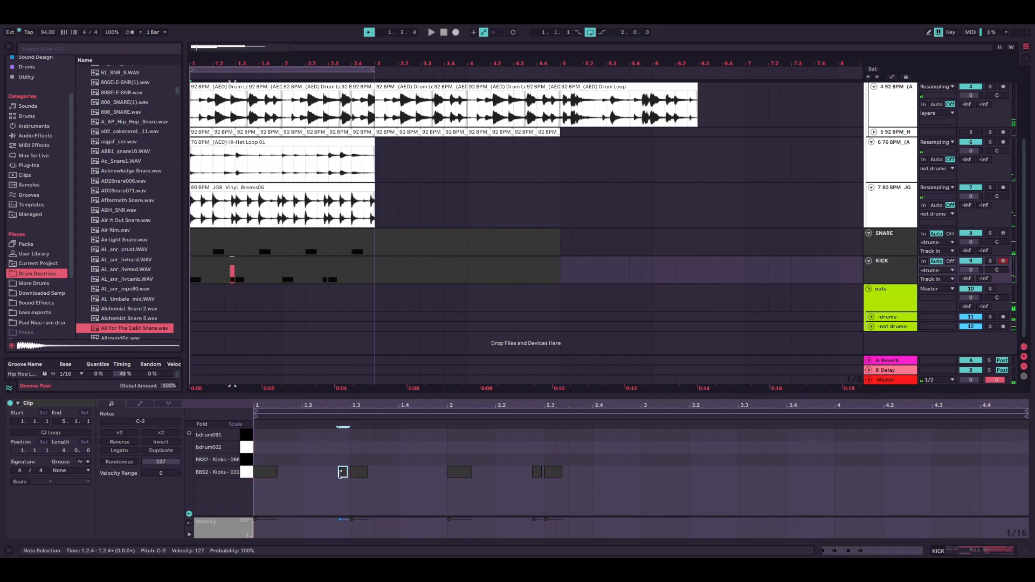
{"action": "key", "text": "space"}
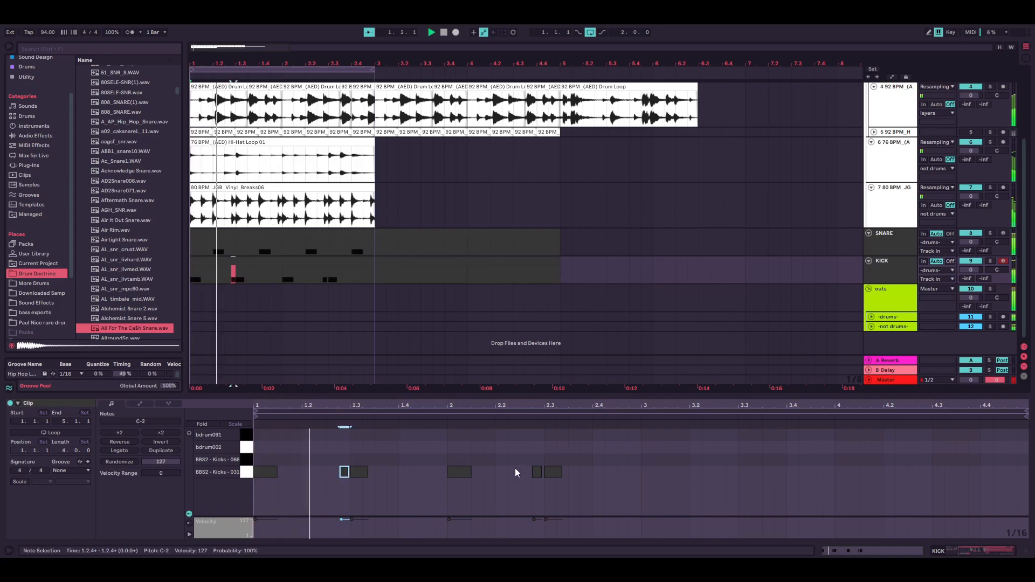
{"action": "left_click", "coordinate": [537, 472]}
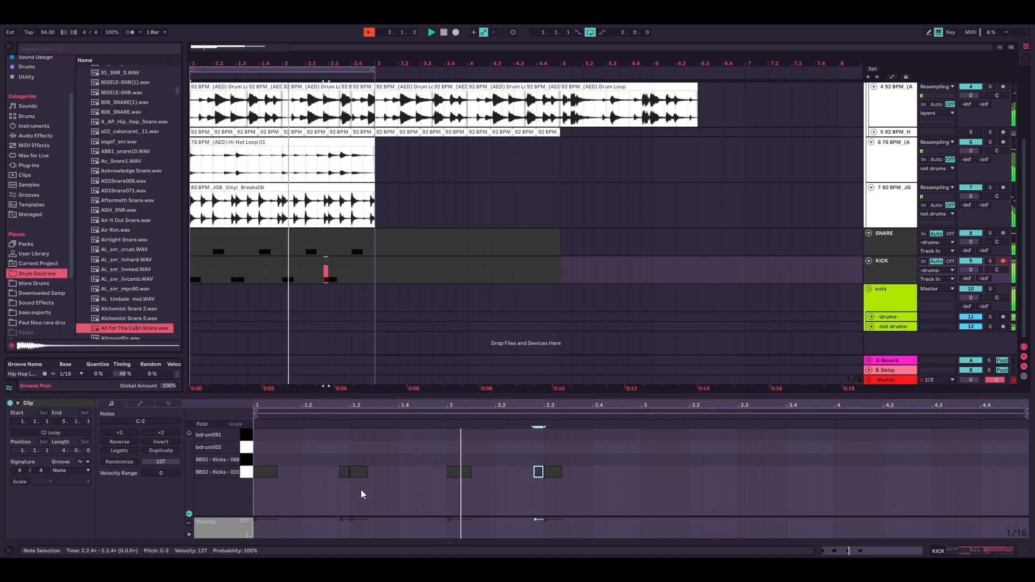
{"action": "scroll", "coordinate": [350, 473], "scroll_direction": "up", "scroll_amount": 3}
{"action": "left_click", "coordinate": [346, 472]}
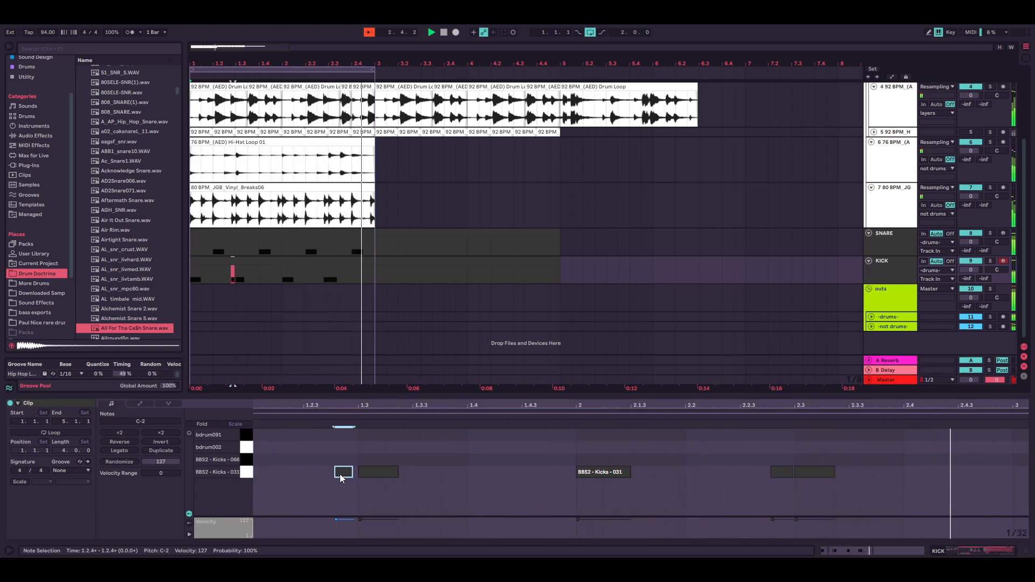
{"action": "left_click", "coordinate": [788, 474]}
{"action": "left_click_drag", "start_coordinate": [784, 474], "coordinate": [787, 477]}
{"action": "scroll", "coordinate": [712, 472], "scroll_direction": "down", "scroll_amount": 3}
{"action": "key", "text": "space"}
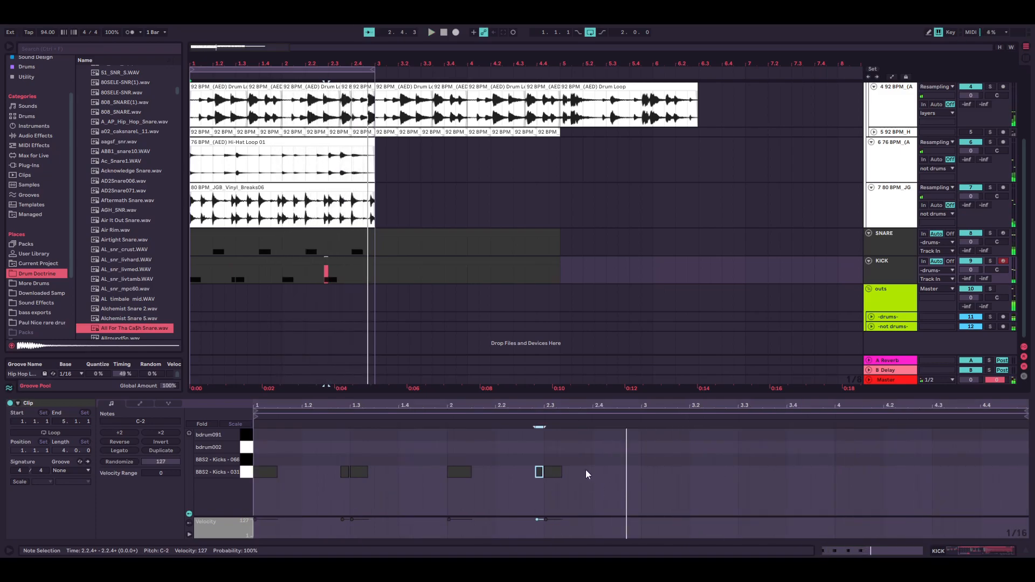
Move all kick notes up to the bdrum091 sample, auditioning the pattern on the BBS2 and bdrum002 kicks on the way
{"action": "key", "text": "ctrl+a"}
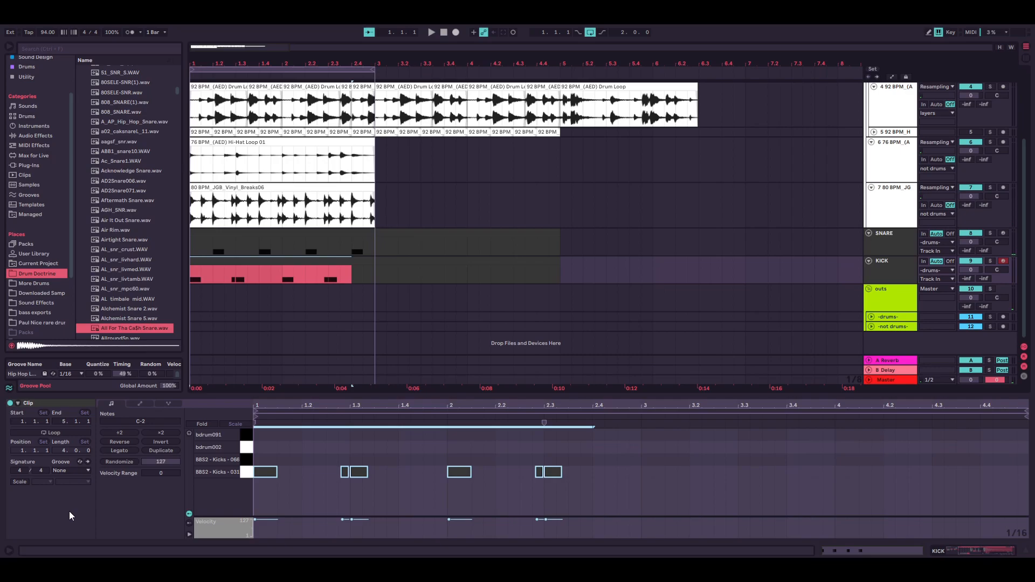
{"action": "key", "text": "Up"}
{"action": "key", "text": "space"}
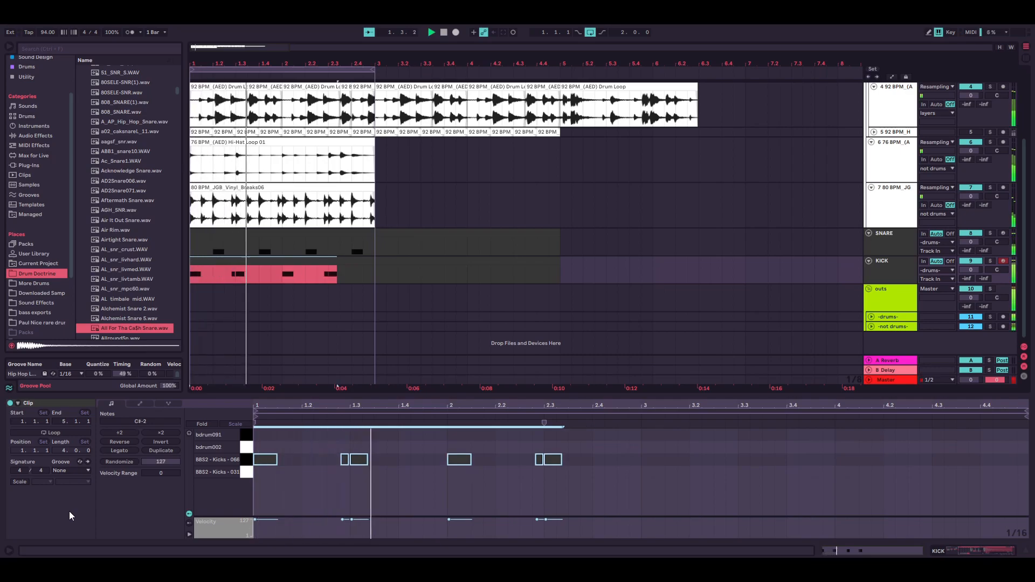
{"action": "key", "text": "Up"}
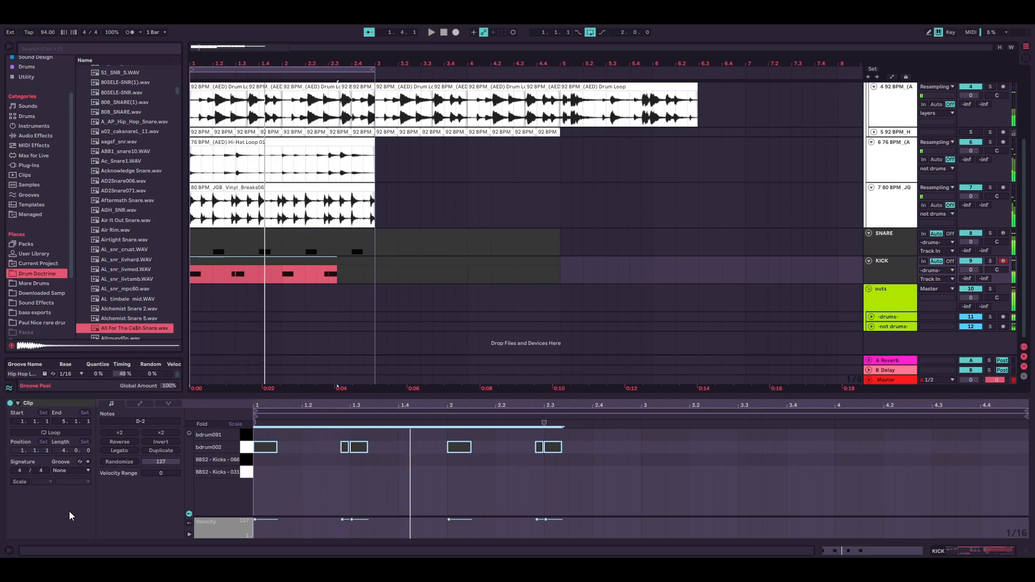
{"action": "key", "text": "Up"}
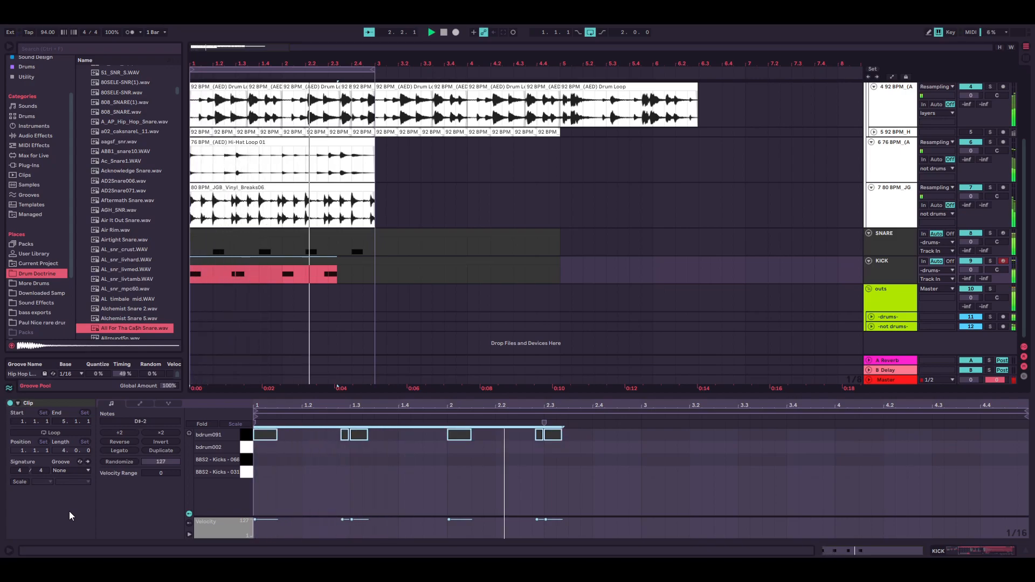
{"action": "key", "text": "space"}
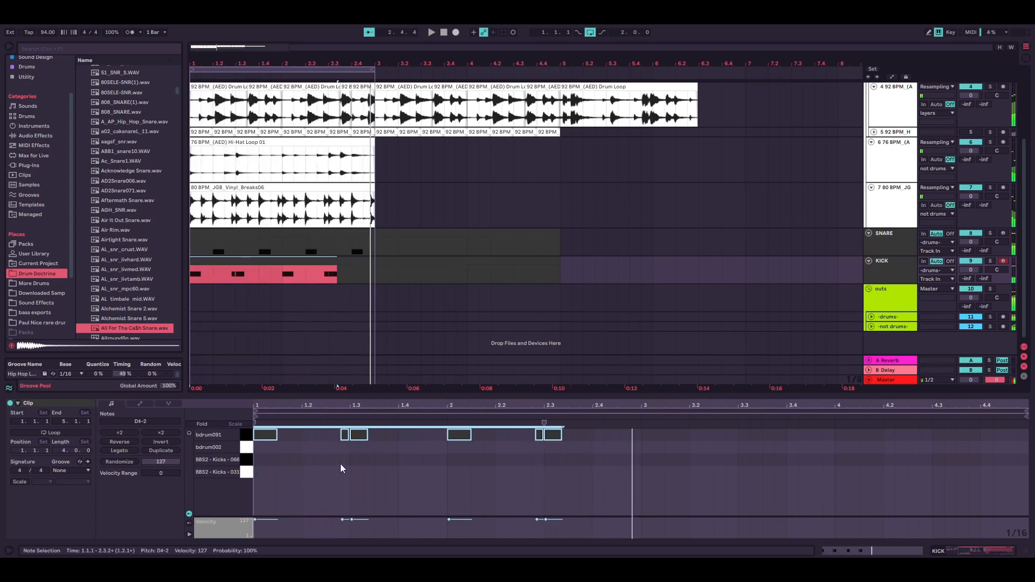
Move the short kick note before beat 1.3 to the bdrum002 sample and delete the short kick note before beat 2.3
{"action": "left_click", "coordinate": [340, 457]}
{"action": "left_click", "coordinate": [345, 435]}
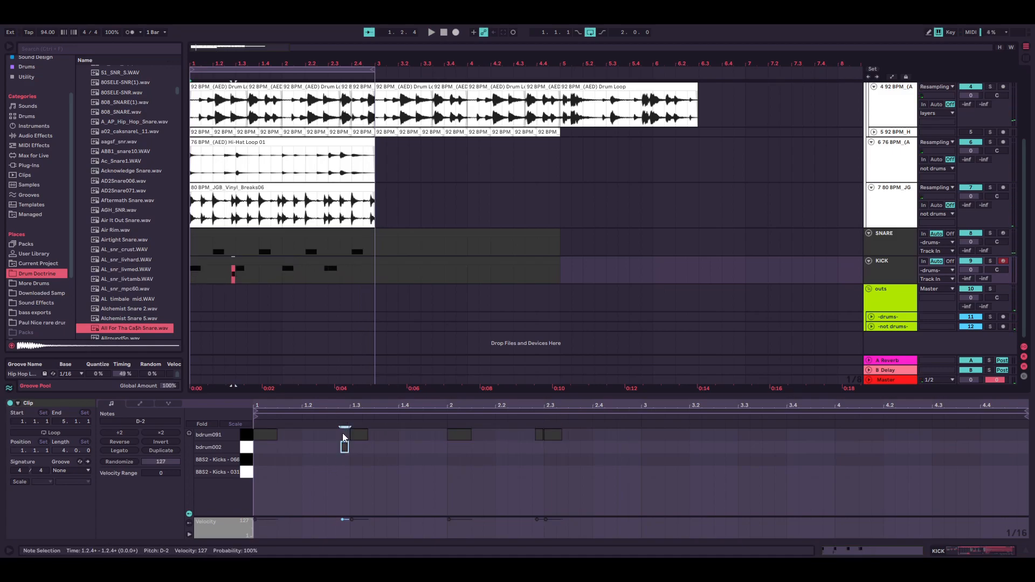
{"action": "key", "text": "space"}
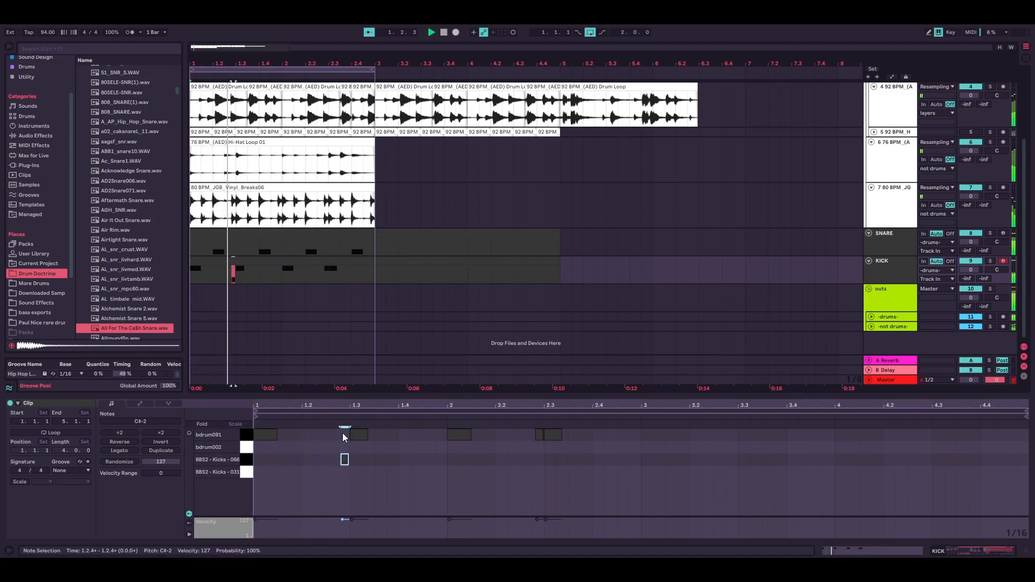
{"action": "key", "text": "Down"}
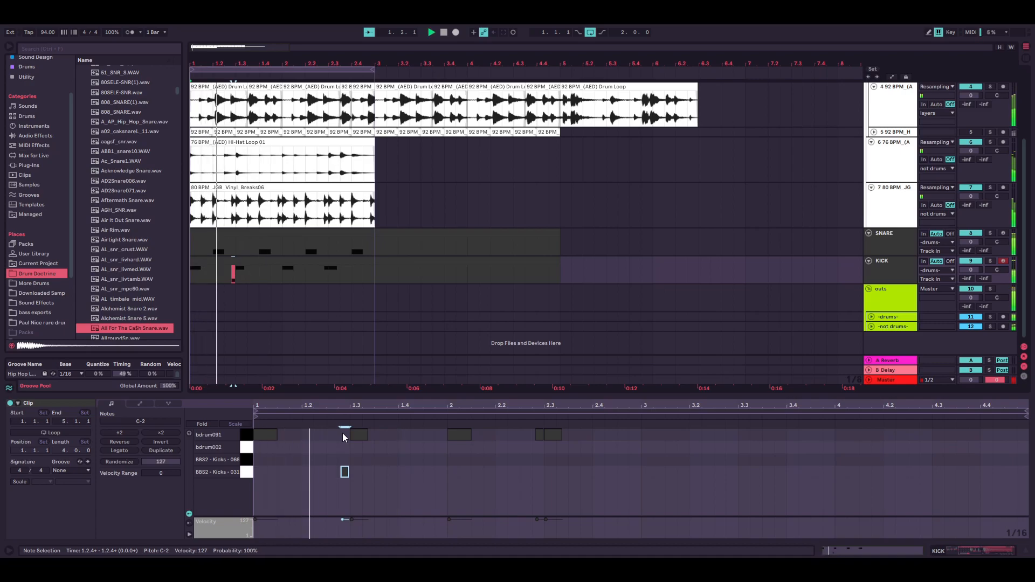
{"action": "key", "text": "Up"}
{"action": "key", "text": "Up"}
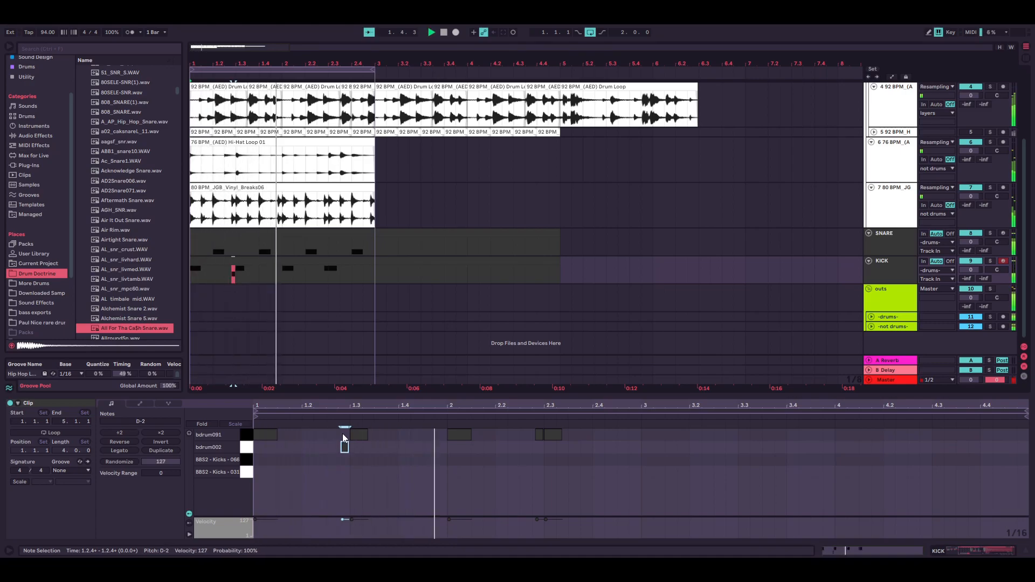
{"action": "left_click", "coordinate": [540, 435]}
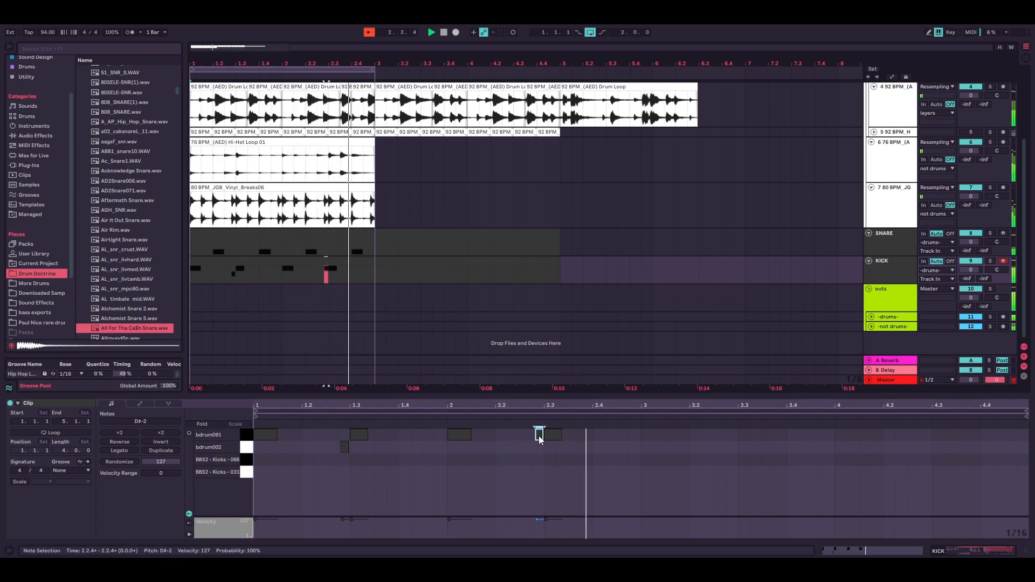
{"action": "left_click", "coordinate": [539, 438]}
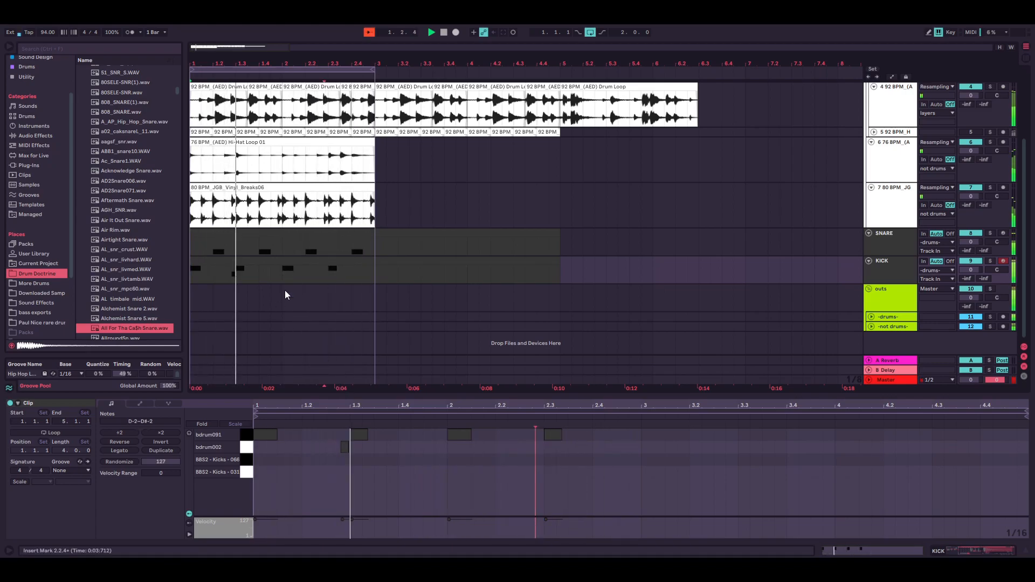
Audition all the SNARE clip's notes on the other three snare samples during playback and return them to (AED) Snare 07
{"action": "left_click", "coordinate": [286, 234]}
{"action": "left_click_drag", "start_coordinate": [282, 452], "coordinate": [746, 533]}
{"action": "key", "text": "space"}
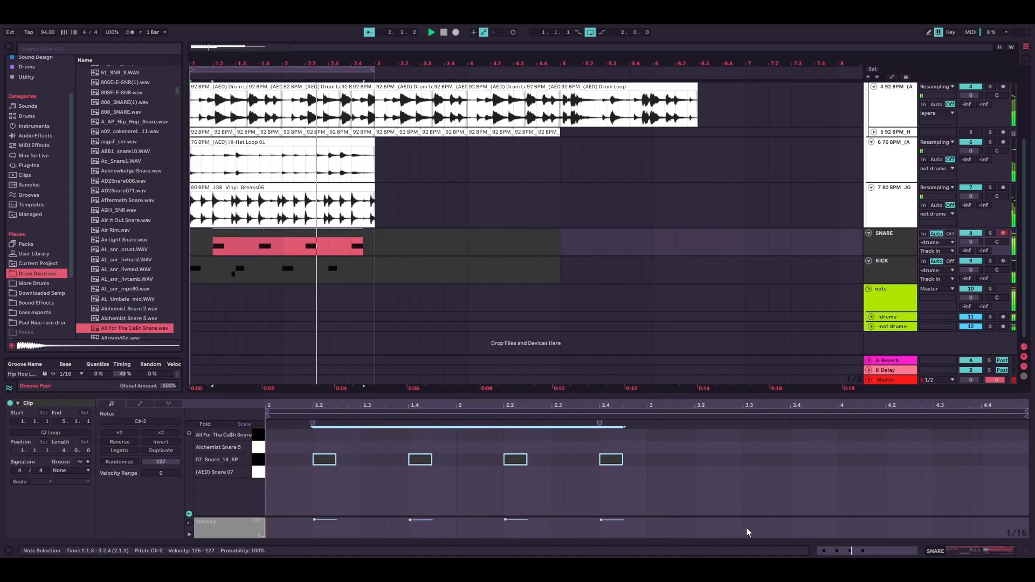
{"action": "key", "text": "Up"}
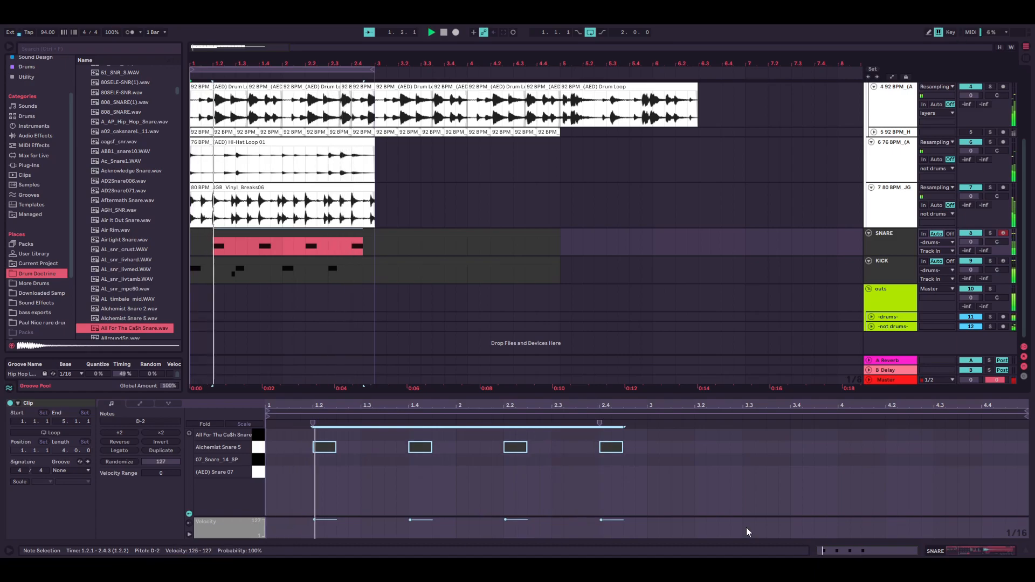
{"action": "key", "text": "Up"}
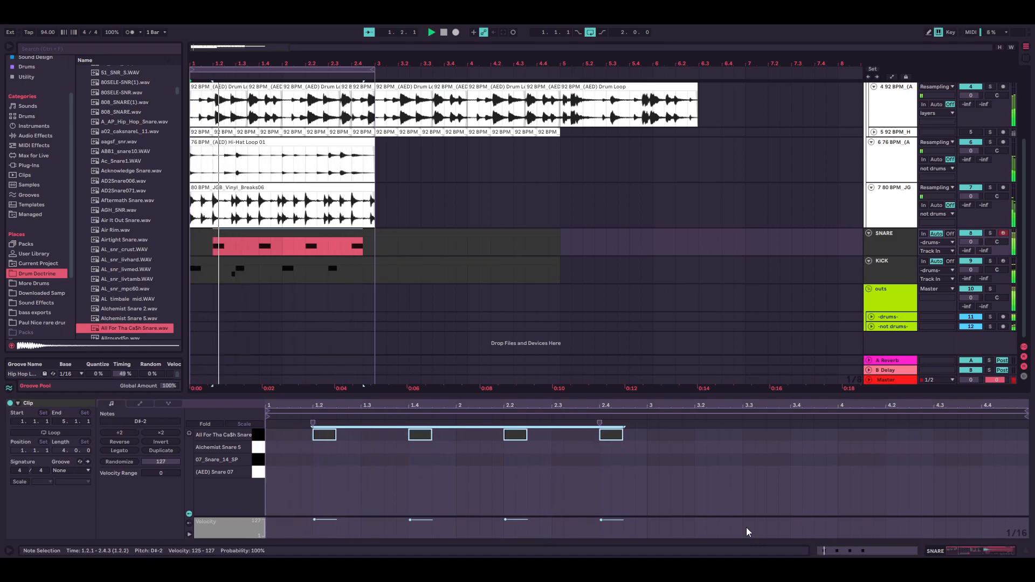
{"action": "key", "text": "Down"}
{"action": "key", "text": "Down"}
{"action": "key", "text": "Down"}
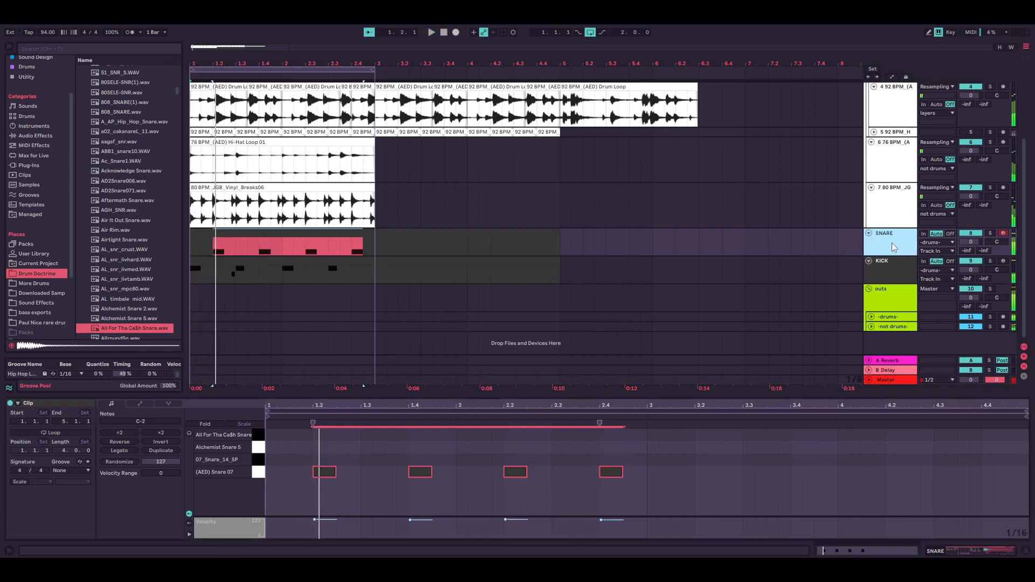
Add a Glue Compressor from the Shine collection after the drum rack on the KICK track
{"action": "key", "text": "shift+Tab"}
{"action": "left_click", "coordinate": [315, 273]}
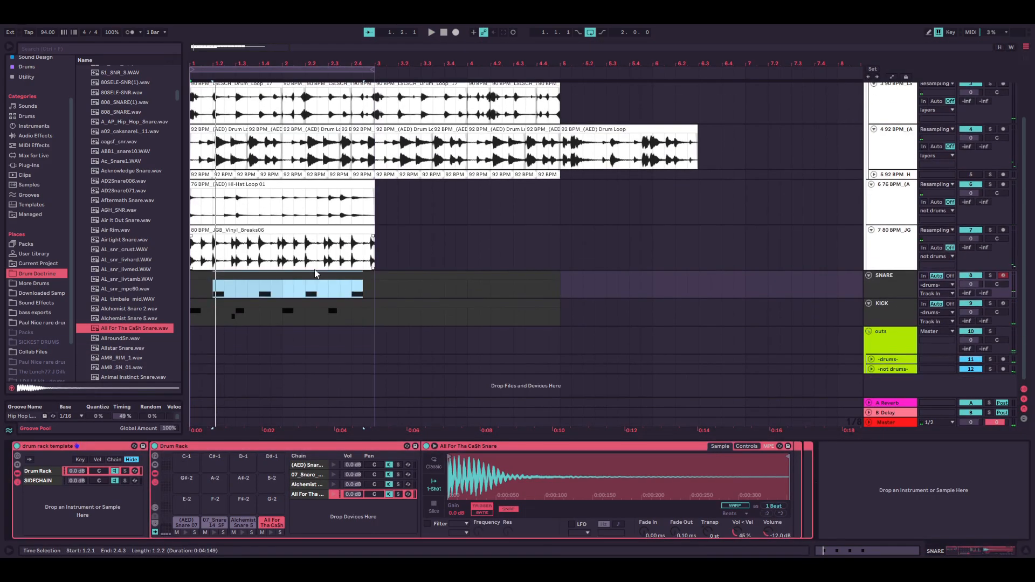
{"action": "left_click", "coordinate": [894, 312]}
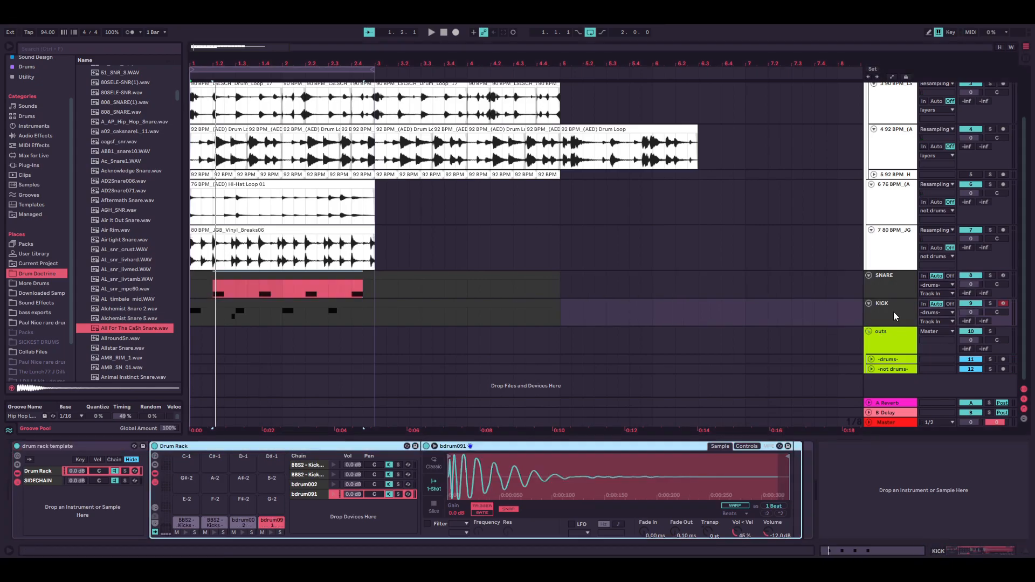
{"action": "scroll", "coordinate": [27, 149], "scroll_direction": "up", "scroll_amount": 2}
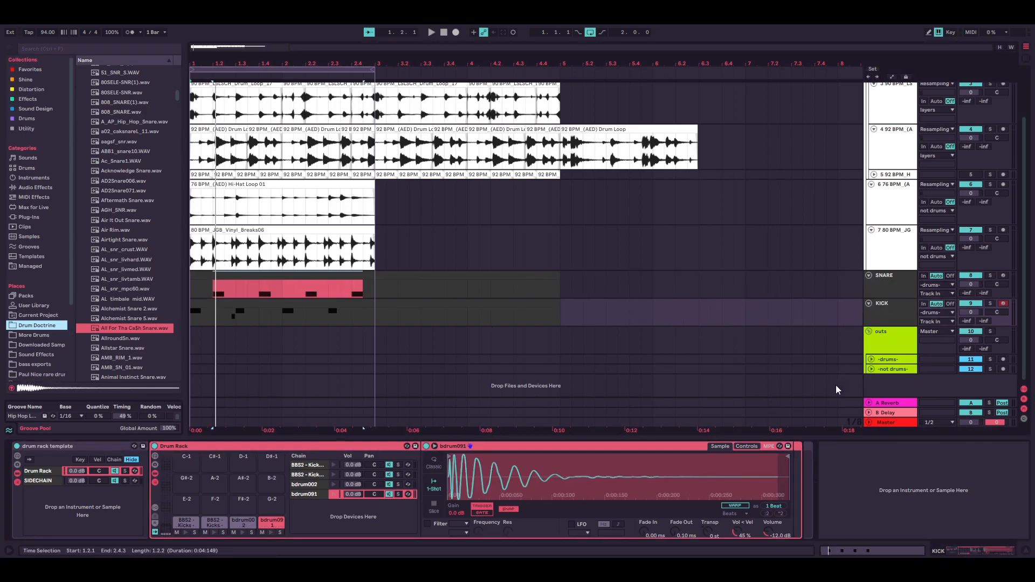
{"action": "left_click", "coordinate": [31, 120]}
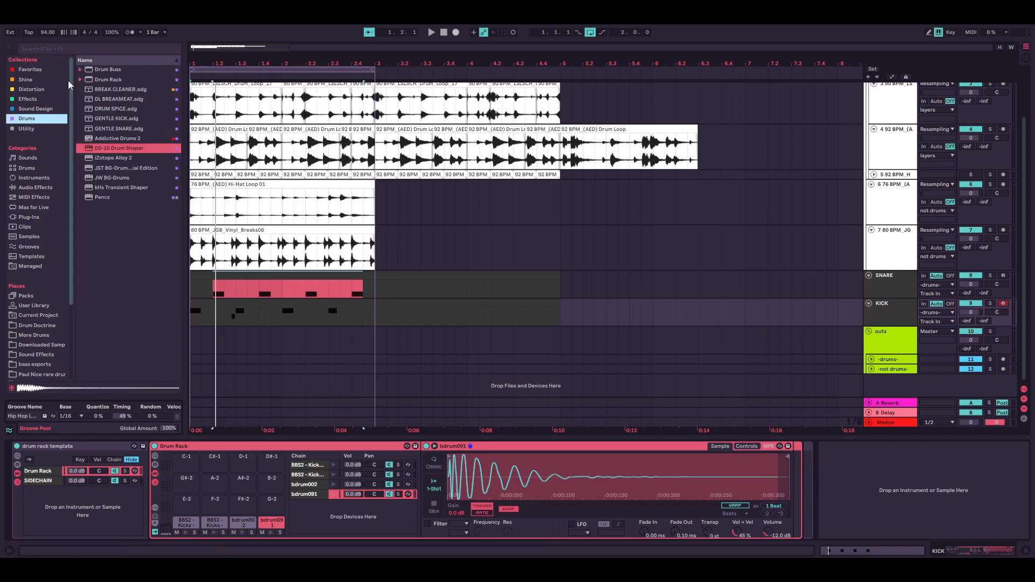
{"action": "left_click", "coordinate": [25, 80]}
{"action": "double_click", "coordinate": [116, 70]}
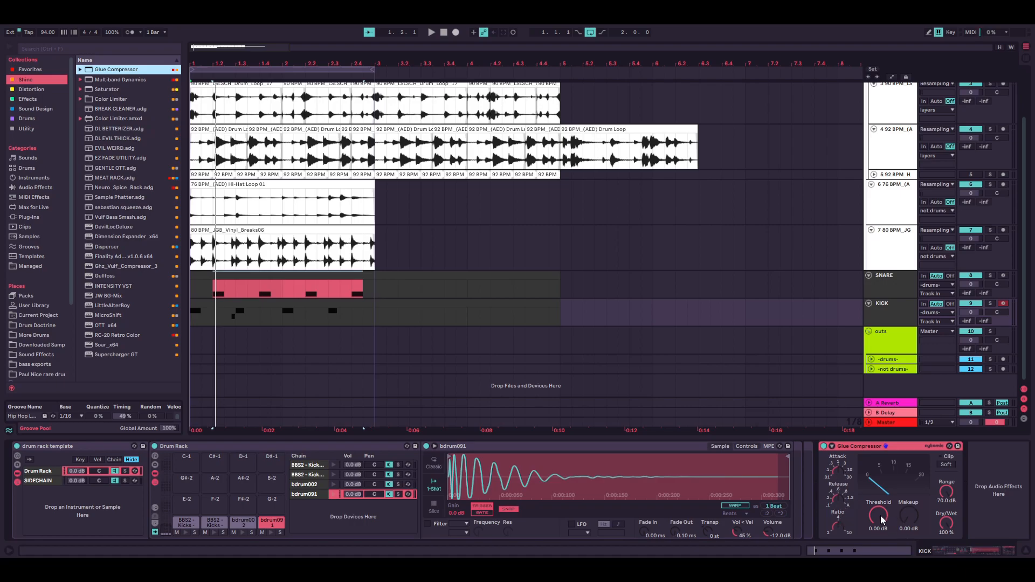
Set the KICK track's Glue Compressor to a threshold of -6.35 dB and a makeup gain of 5.08 dB during playback
{"action": "left_click_drag", "start_coordinate": [884, 520], "coordinate": [884, 542]}
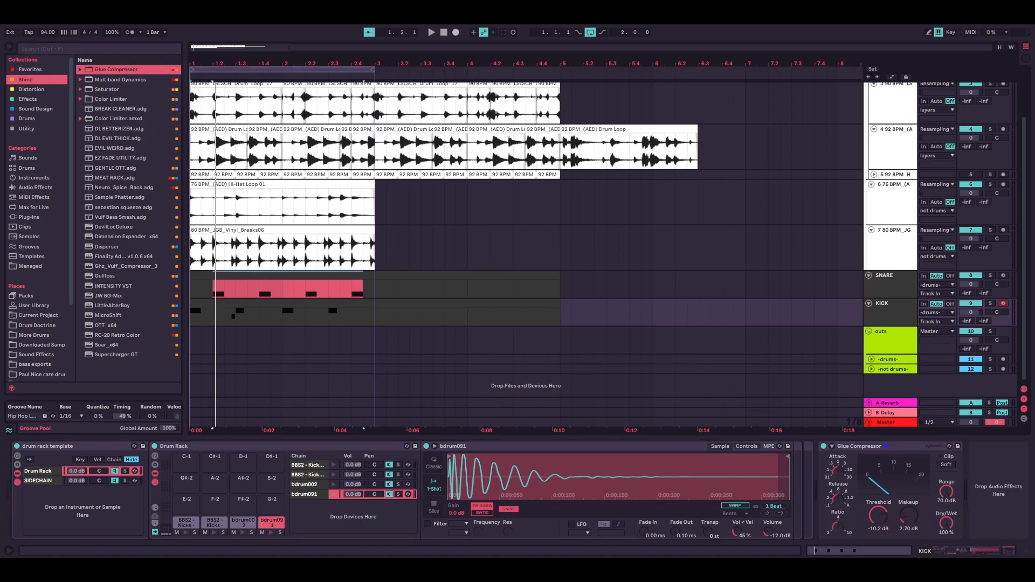
{"action": "key", "text": "space"}
{"action": "left_click_drag", "start_coordinate": [879, 516], "coordinate": [879, 505]}
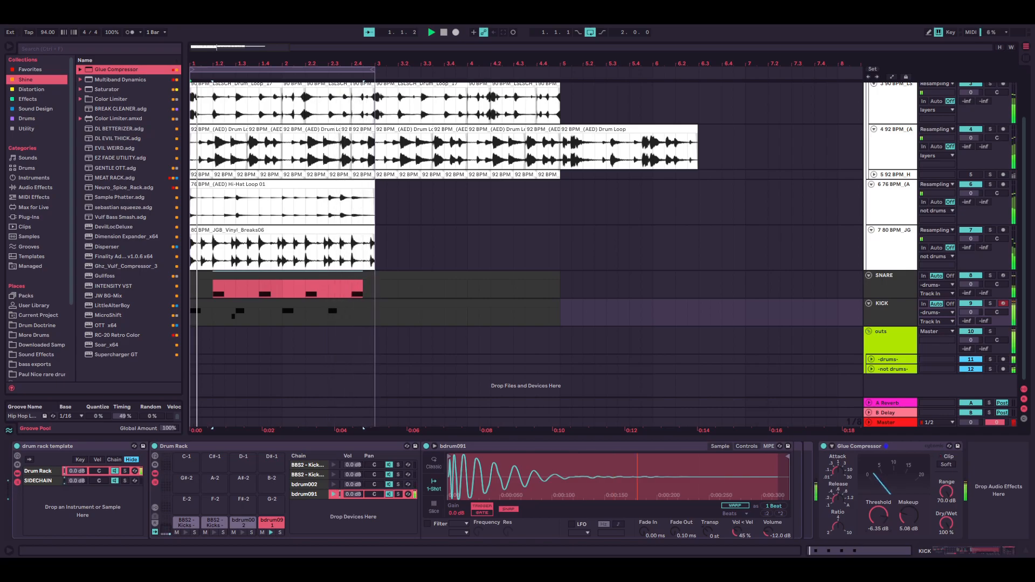
{"action": "left_click_drag", "start_coordinate": [878, 516], "coordinate": [878, 516]}
Set up a Glue Compressor on the SNARE track with a threshold of -20.0 dB and a makeup gain of 5.24 dB
{"action": "left_click", "coordinate": [893, 294]}
{"action": "left_click_drag", "start_coordinate": [879, 516], "coordinate": [908, 482]}
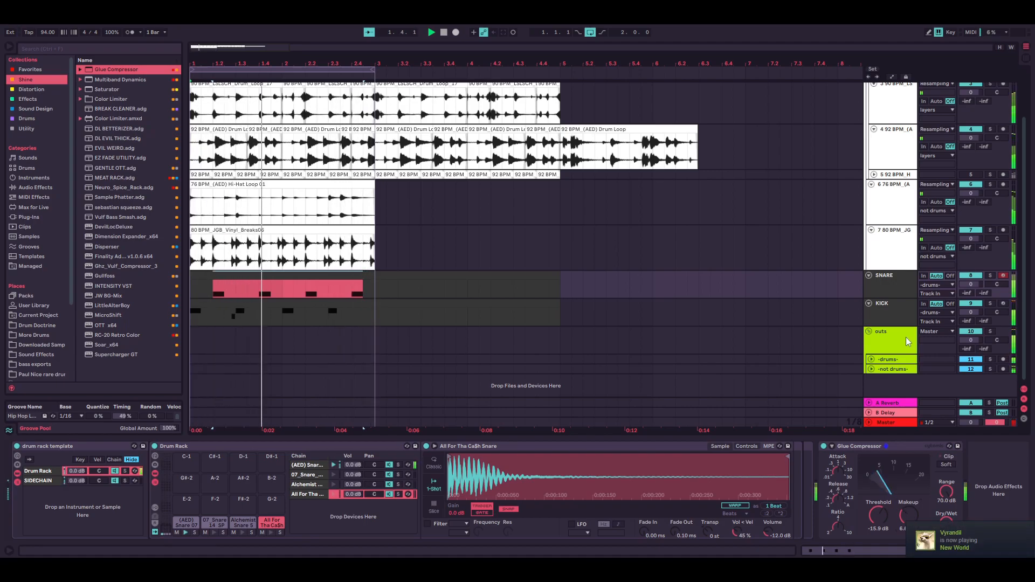
{"action": "mouse_move", "coordinate": [909, 516]}
{"action": "left_mouse_down"}
{"action": "mouse_move", "coordinate": [893, 510]}
{"action": "mouse_move", "coordinate": [900, 515]}
{"action": "left_mouse_up"}
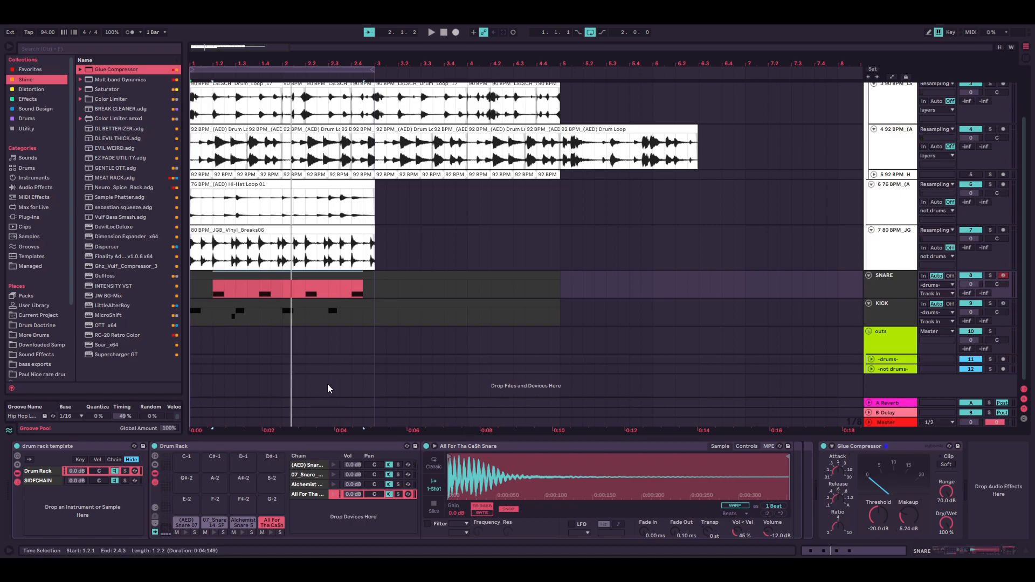
Review the Glue Compressor settings on the KICK and SNARE tracks and select the whole SNARE clip
{"action": "scroll", "coordinate": [326, 259], "scroll_direction": "up", "scroll_amount": 4}
{"action": "left_click_drag", "start_coordinate": [325, 252], "coordinate": [663, 305]}
{"action": "left_click_drag", "start_coordinate": [342, 180], "coordinate": [879, 313]}
{"action": "left_click", "coordinate": [889, 308]}
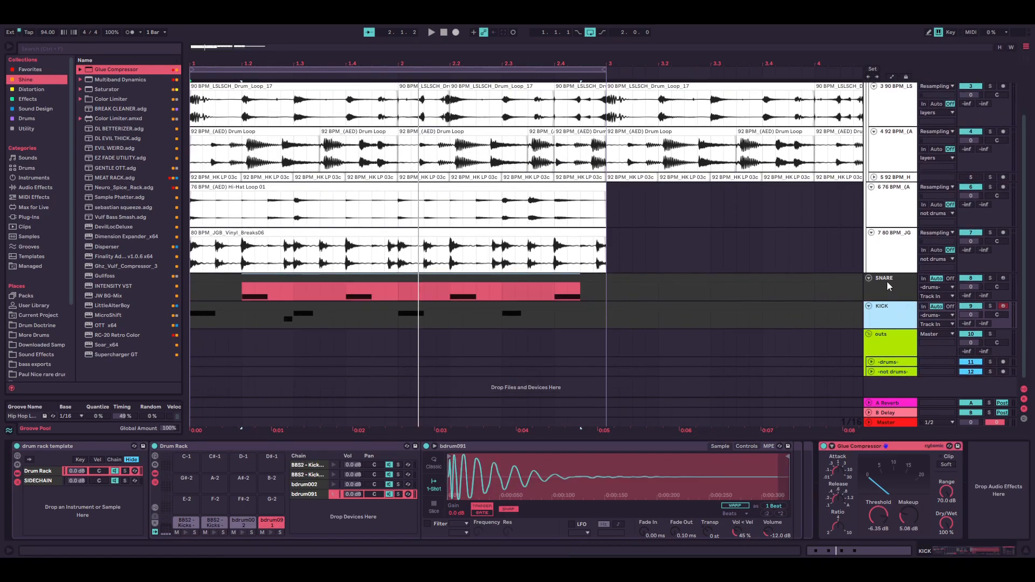
{"action": "left_click", "coordinate": [889, 286]}
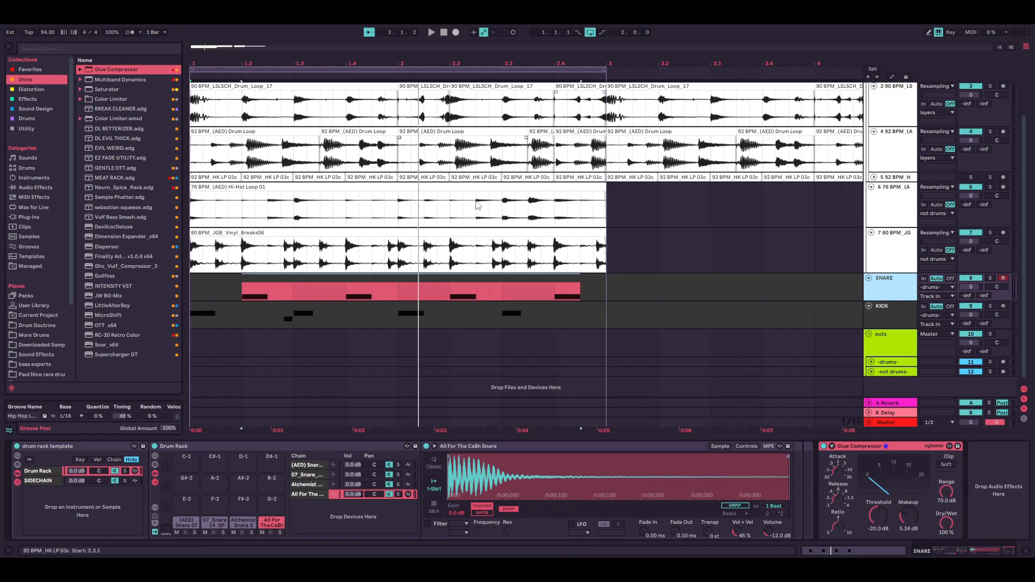
{"action": "left_click", "coordinate": [377, 276]}
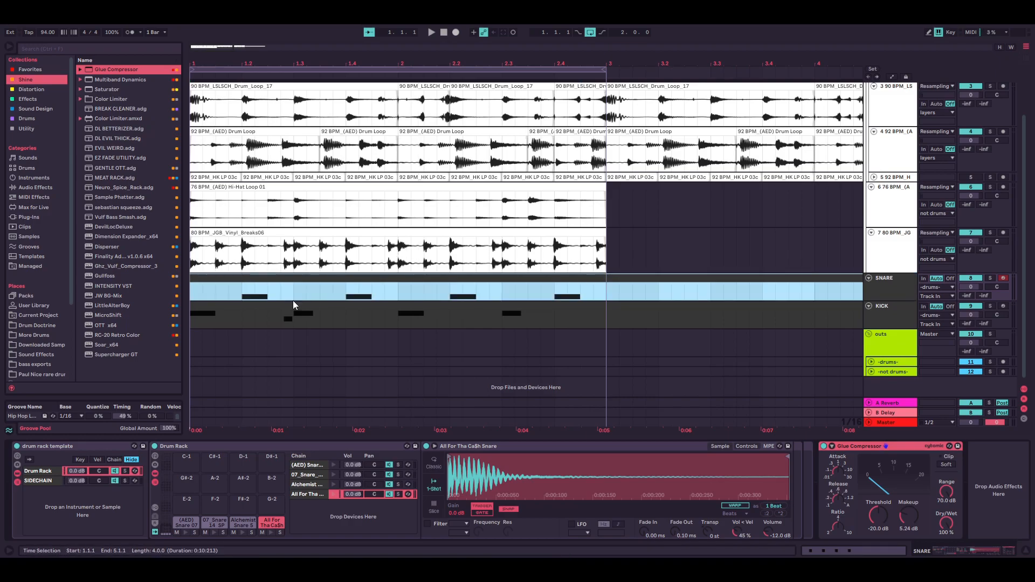
Compare the KICK and SNARE clips with the drum loop waveforms above, including the 80 BPM vinyl breaks loop
{"action": "left_click", "coordinate": [292, 306]}
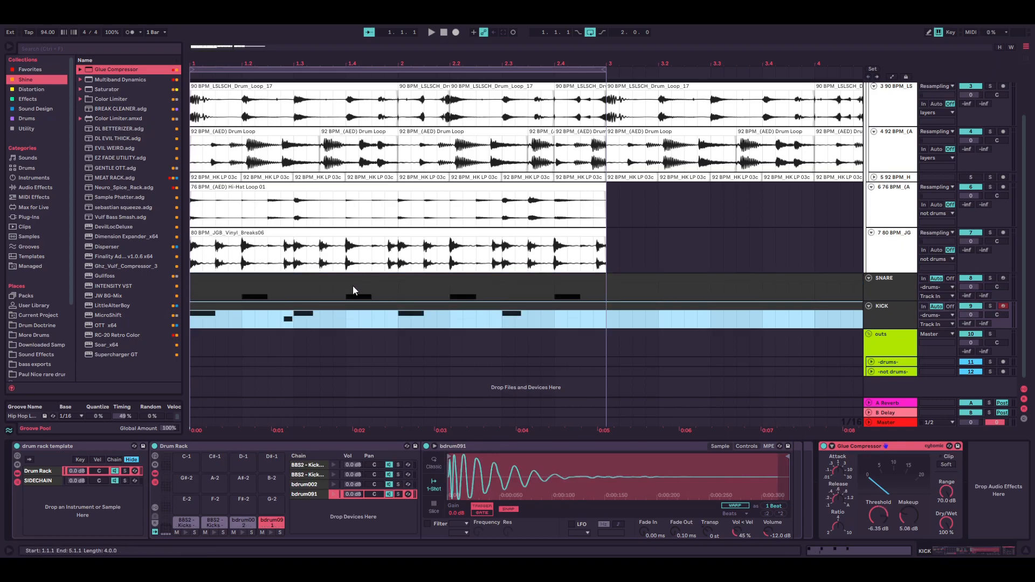
{"action": "scroll", "coordinate": [424, 253], "scroll_direction": "up", "scroll_amount": 2}
{"action": "scroll", "coordinate": [402, 257], "scroll_direction": "down", "scroll_amount": 2}
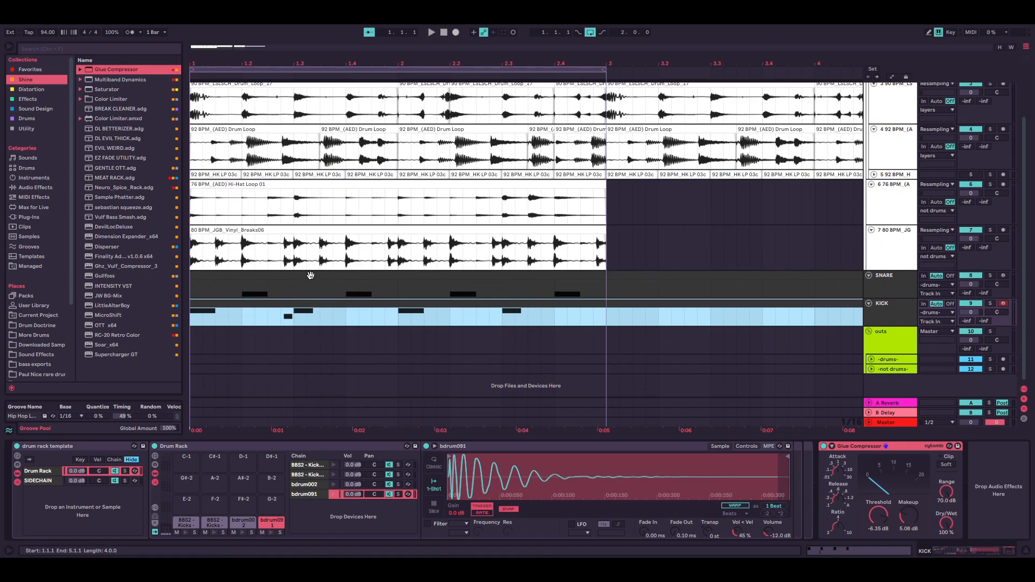
{"action": "scroll", "coordinate": [323, 280], "scroll_direction": "up", "scroll_amount": 2}
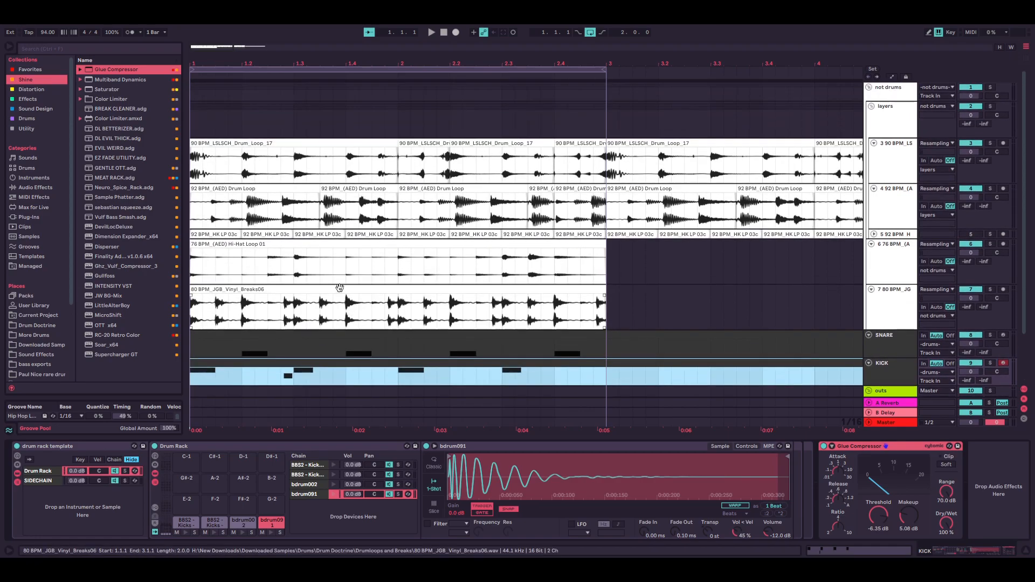
{"action": "scroll", "coordinate": [340, 288], "scroll_direction": "down", "scroll_amount": 1}
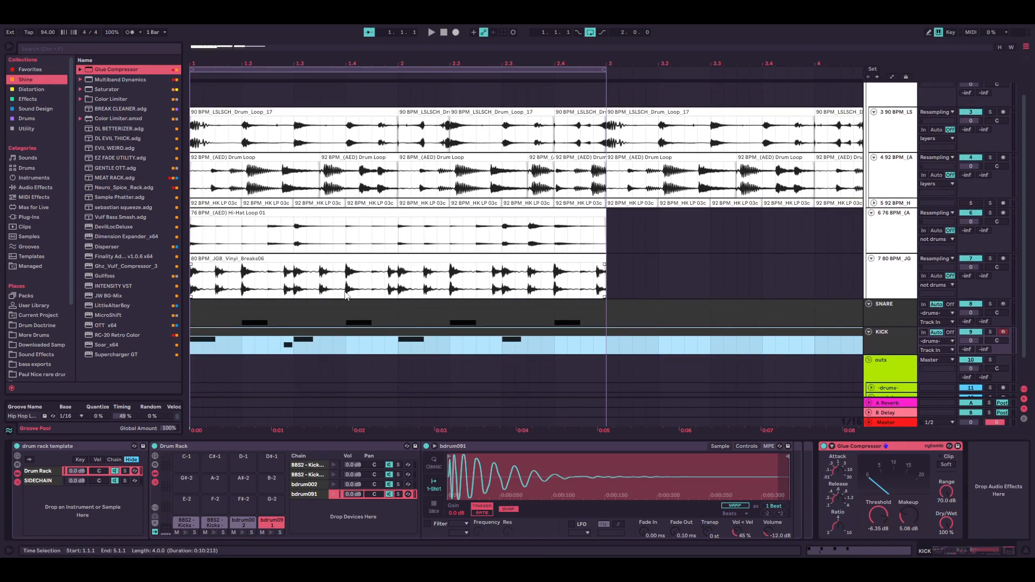
{"action": "left_click", "coordinate": [400, 306]}
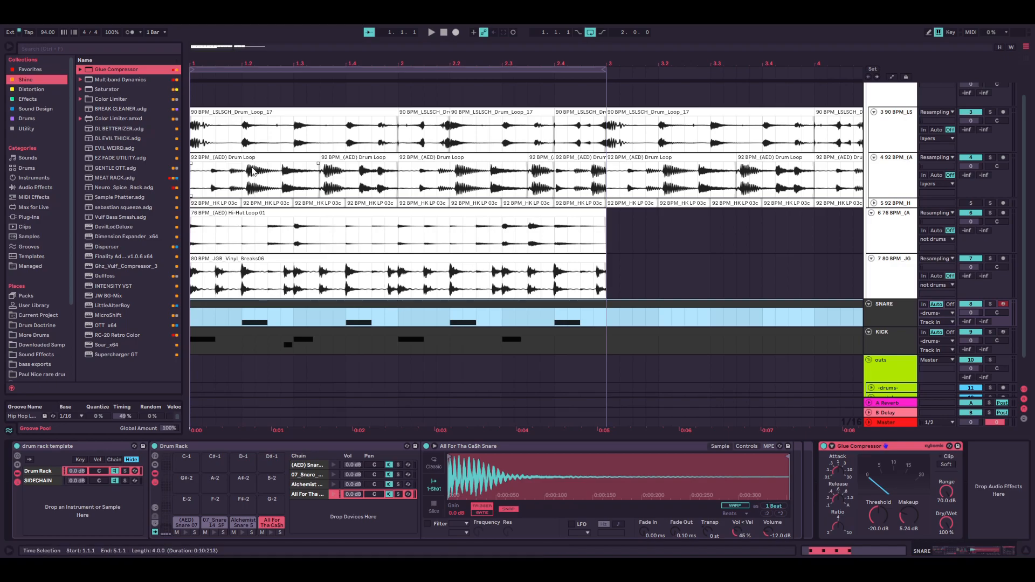
{"action": "scroll", "coordinate": [284, 277], "scroll_direction": "up", "scroll_amount": 6}
{"action": "left_click_drag", "start_coordinate": [405, 290], "coordinate": [341, 280]}
{"action": "left_click", "coordinate": [340, 278]}
{"action": "scroll", "coordinate": [347, 278], "scroll_direction": "down", "scroll_amount": 6}
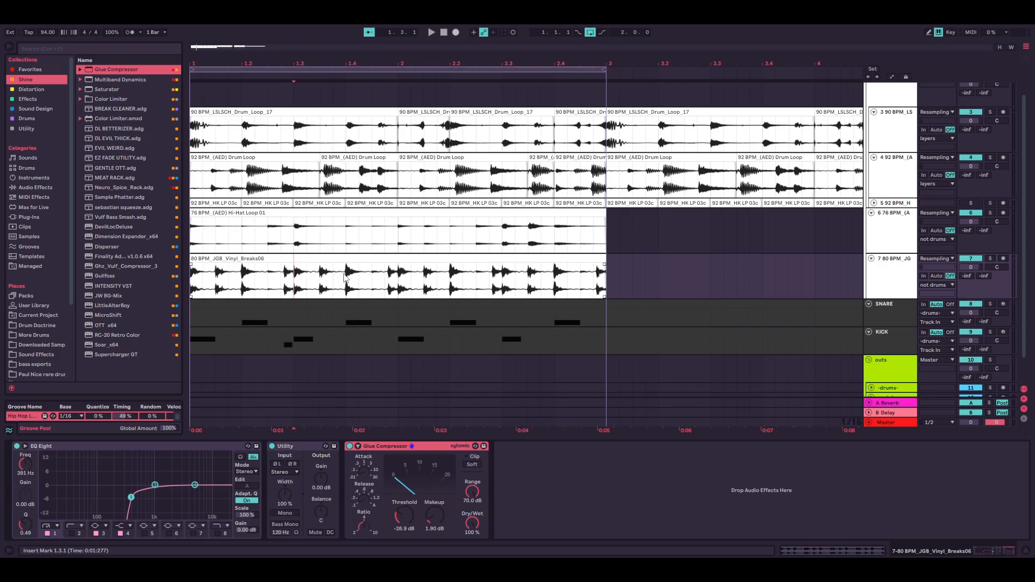
{"action": "scroll", "coordinate": [356, 318], "scroll_direction": "down", "scroll_amount": 1}
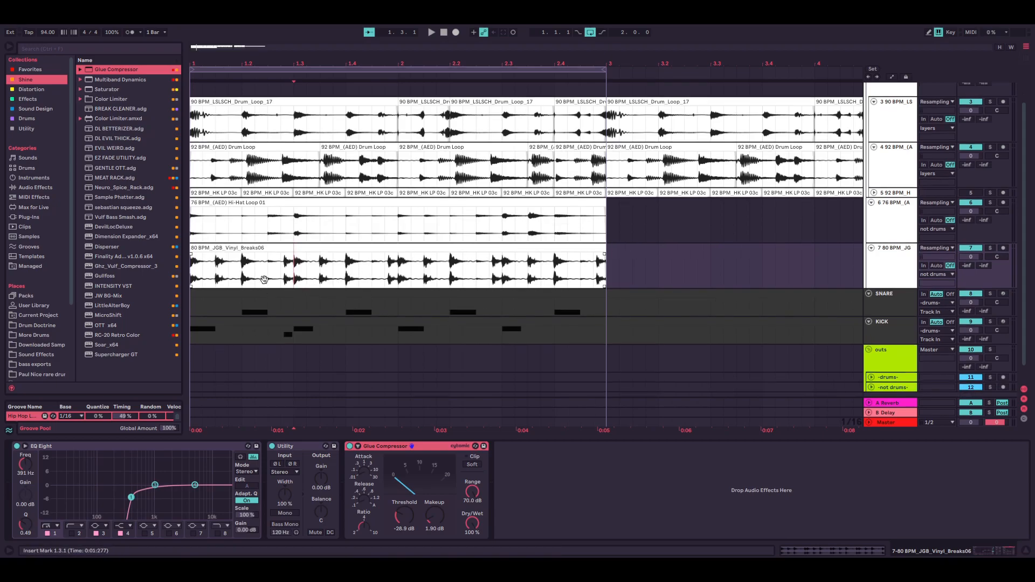
{"action": "scroll", "coordinate": [345, 302], "scroll_direction": "up", "scroll_amount": 3}
{"action": "scroll", "coordinate": [427, 320], "scroll_direction": "down", "scroll_amount": 4}
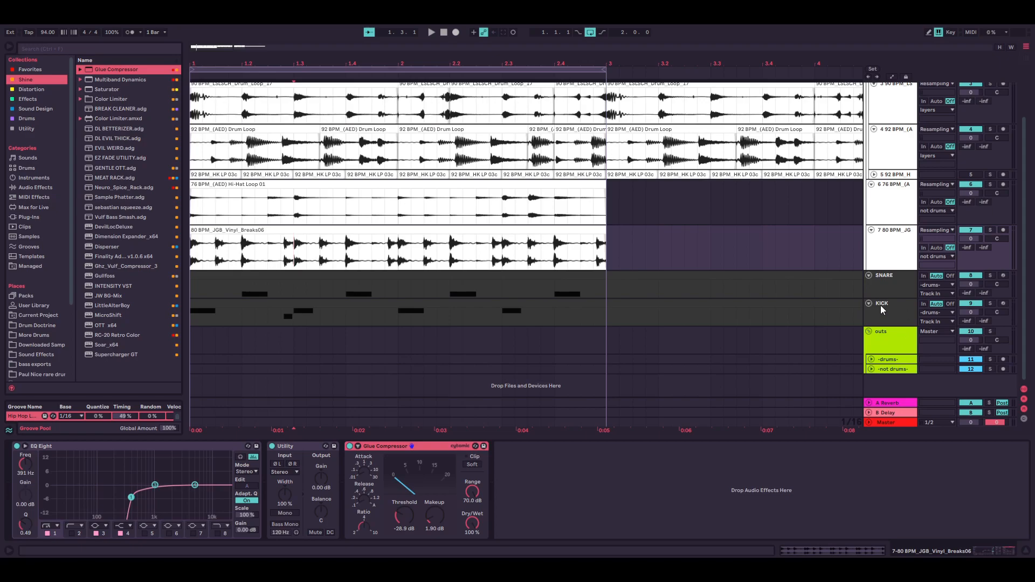
{"action": "scroll", "coordinate": [880, 307], "scroll_direction": "up", "scroll_amount": 5}
{"action": "left_click", "coordinate": [895, 116]}
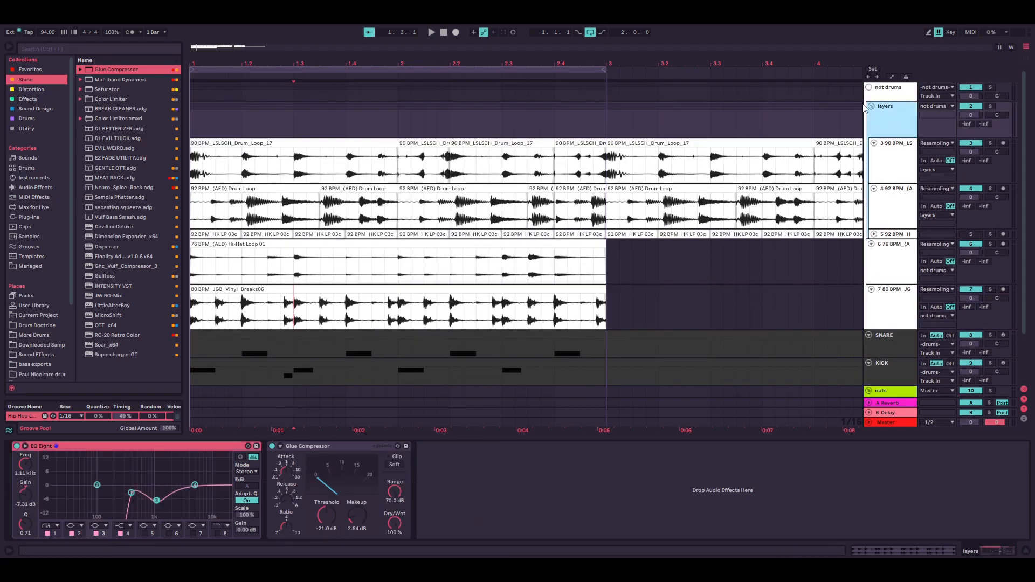
{"action": "left_click", "coordinate": [893, 77]}
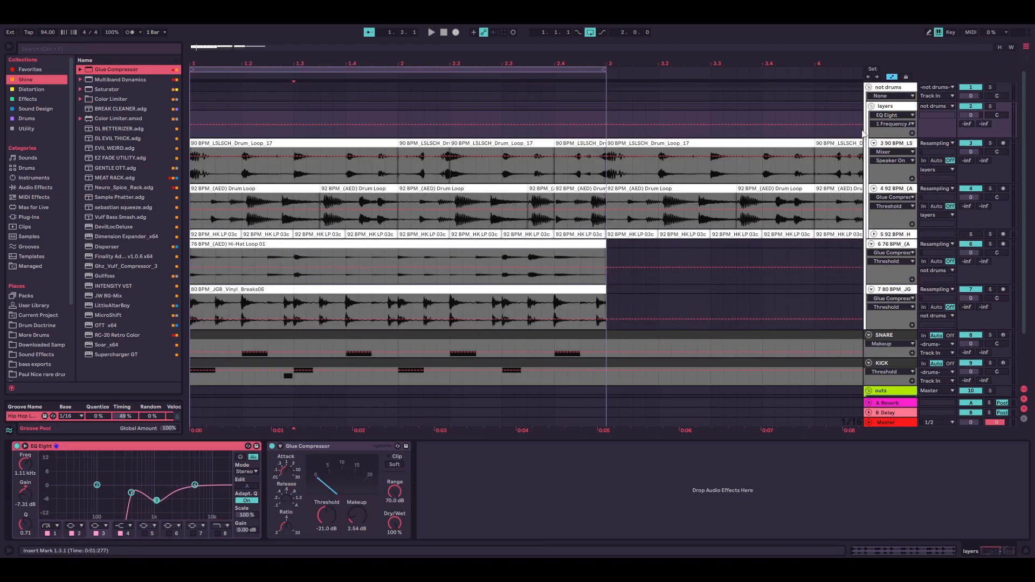
{"action": "left_click", "coordinate": [893, 115]}
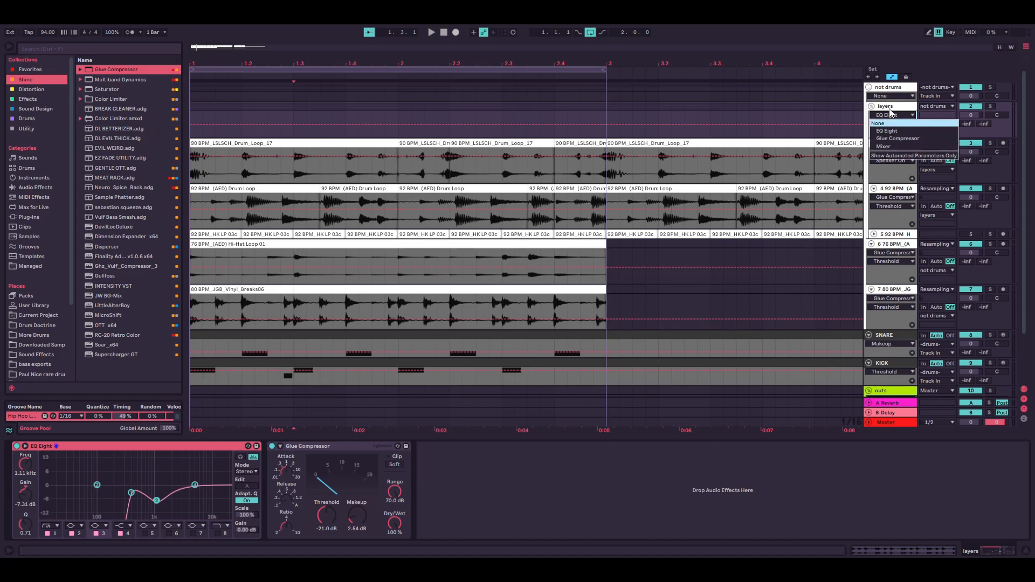
{"action": "left_click", "coordinate": [887, 131]}
{"action": "left_click", "coordinate": [892, 77]}
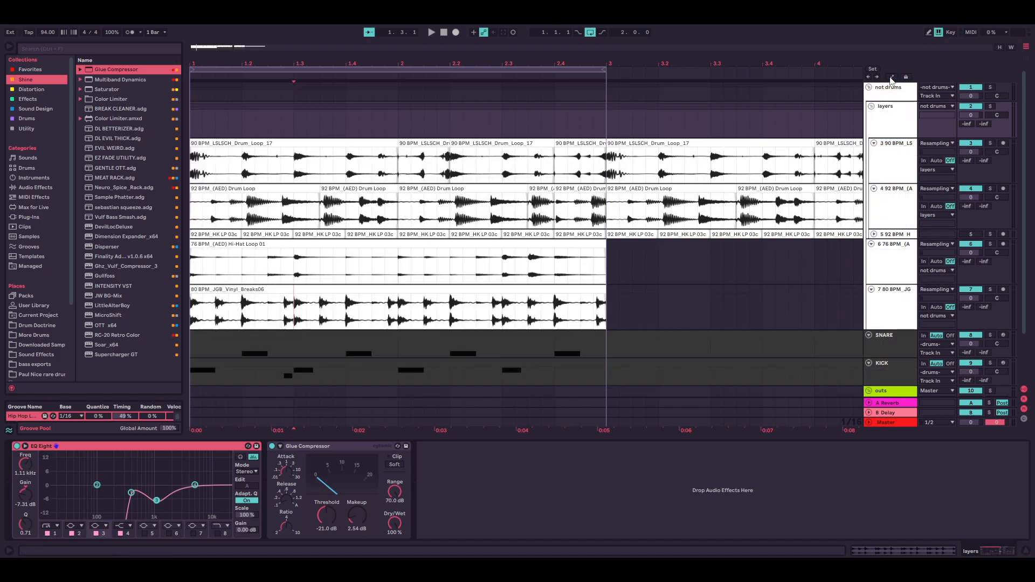
Inspect the device chain on the -not drums- output track, including its SIDECHAIN SAUCE rack
{"action": "scroll", "coordinate": [882, 308], "scroll_direction": "down", "scroll_amount": 4}
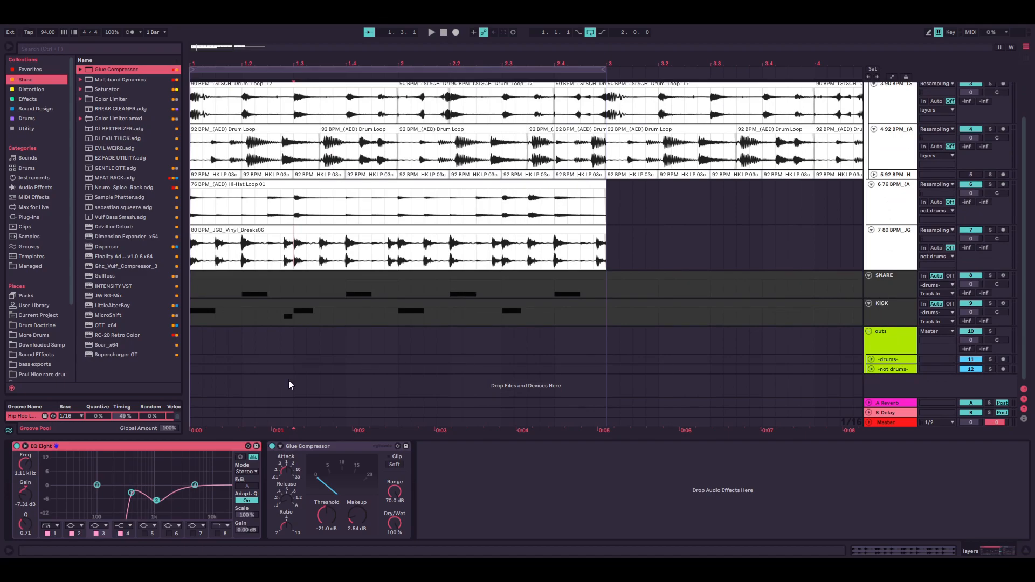
{"action": "left_click", "coordinate": [146, 447]}
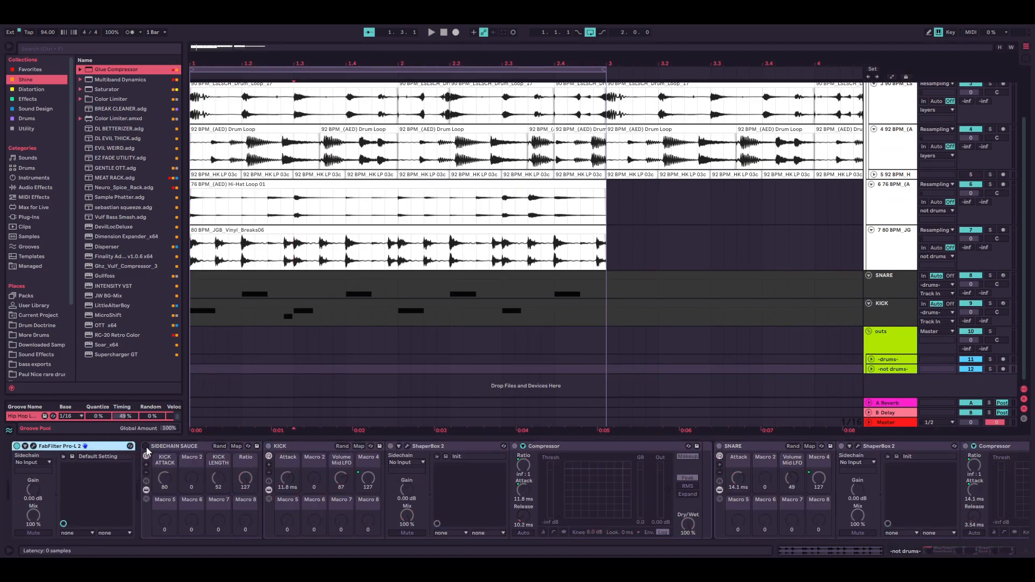
{"action": "scroll", "coordinate": [783, 220], "scroll_direction": "up", "scroll_amount": 4}
Display the not drums group's automation lane for the Mixer's Track Volume and enlarge the group's track height
{"action": "left_click", "coordinate": [894, 95]}
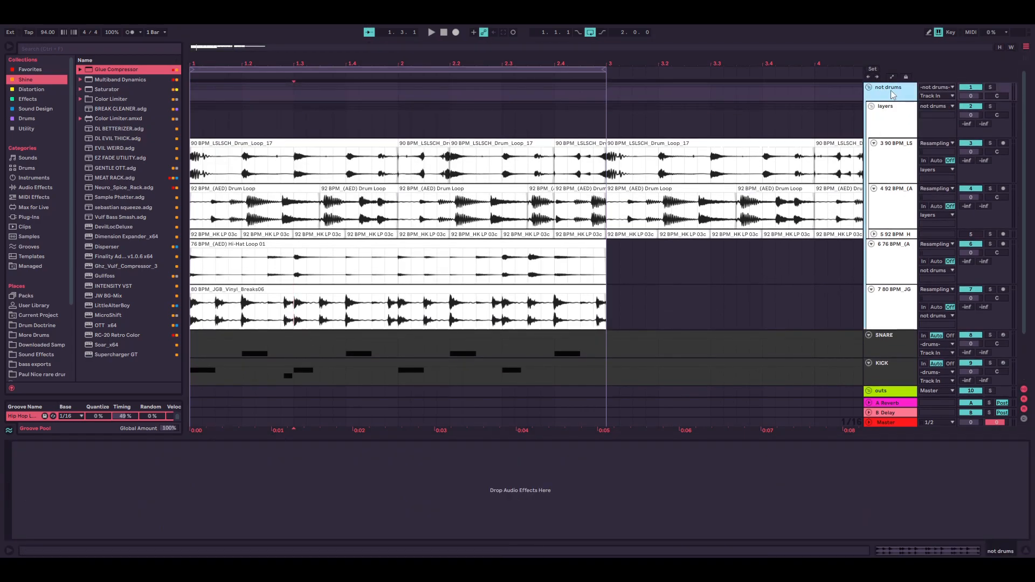
{"action": "left_click", "coordinate": [893, 77]}
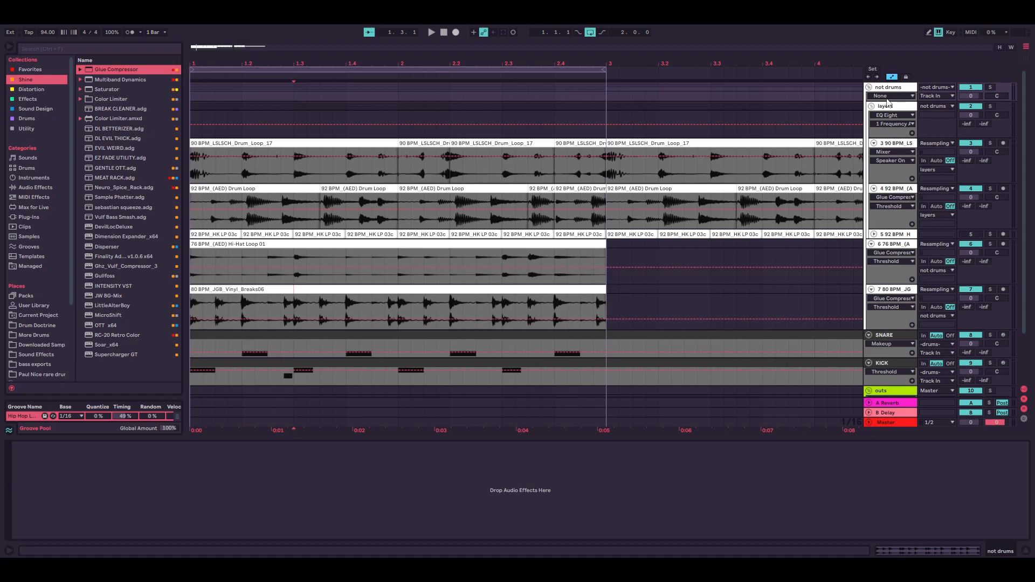
{"action": "left_click_drag", "start_coordinate": [887, 102], "coordinate": [889, 141]}
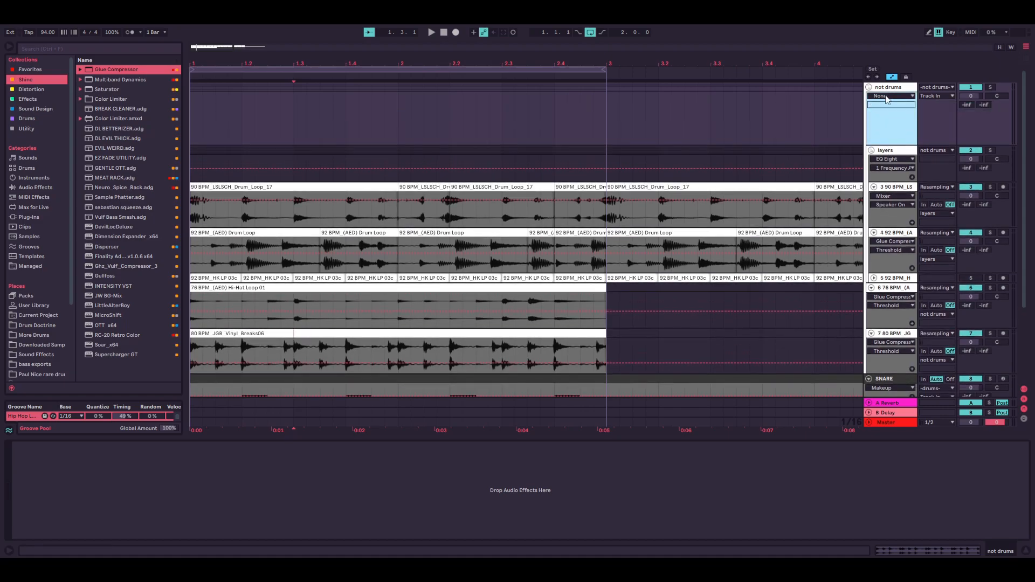
{"action": "left_click", "coordinate": [887, 96]}
{"action": "left_click", "coordinate": [886, 112]}
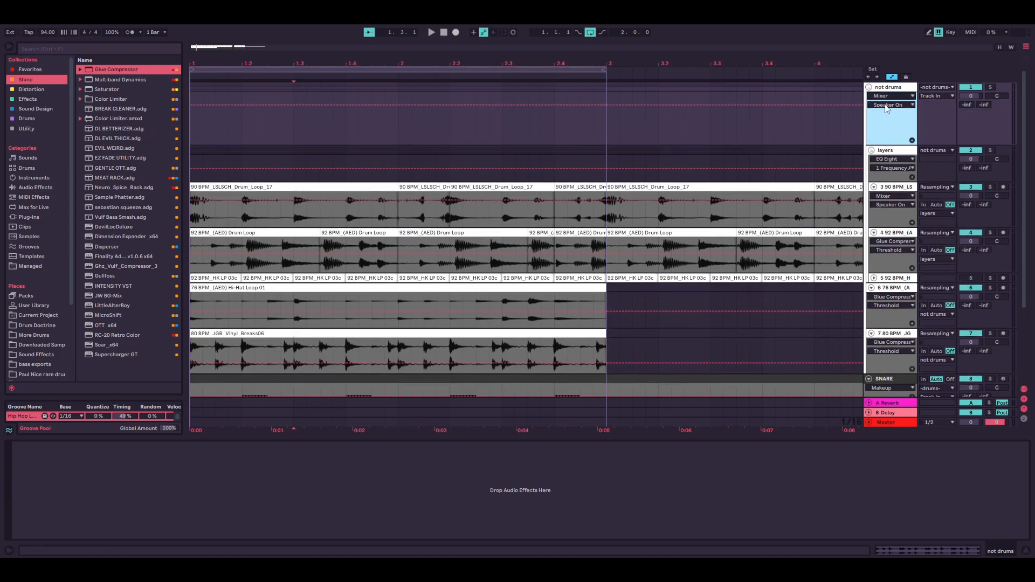
{"action": "left_click", "coordinate": [887, 106]}
{"action": "left_click", "coordinate": [889, 129]}
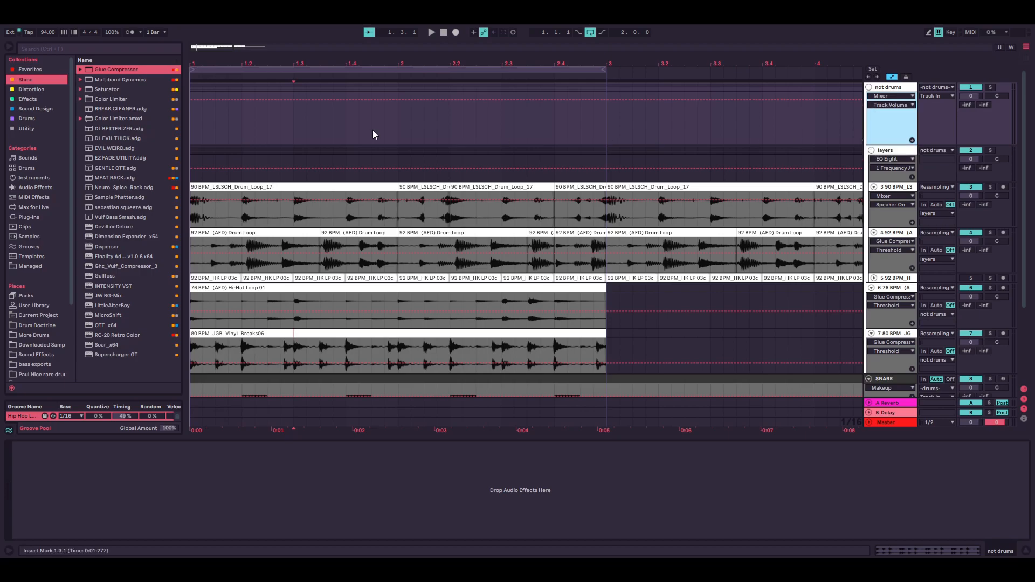
Draw a volume dip on the not drums group at the start of bar 1, curving back up to 0.0 dB
{"action": "scroll", "coordinate": [287, 121], "scroll_direction": "up", "scroll_amount": 3}
{"action": "left_click_drag", "start_coordinate": [287, 121], "coordinate": [640, 127]}
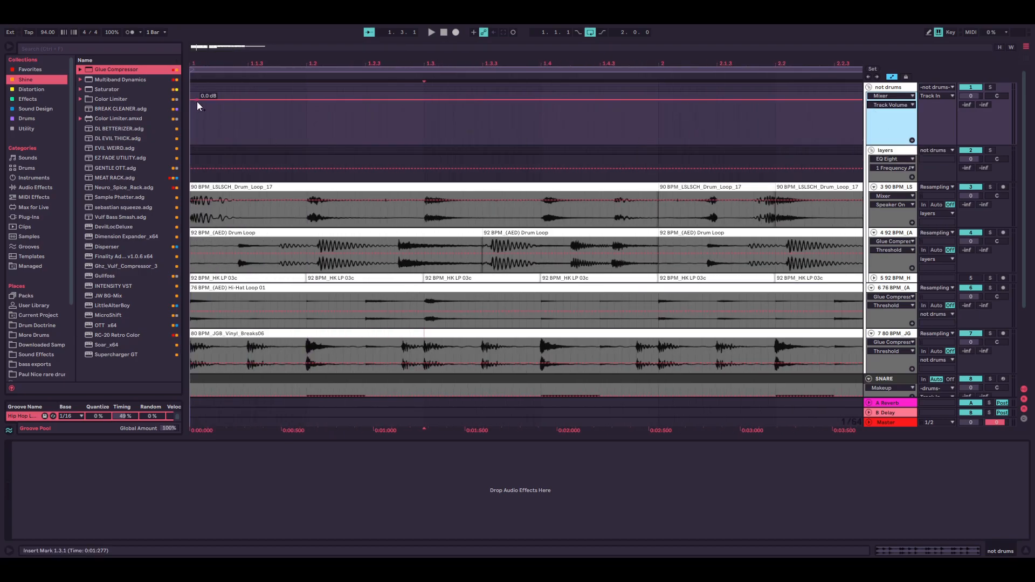
{"action": "left_click", "coordinate": [219, 100]}
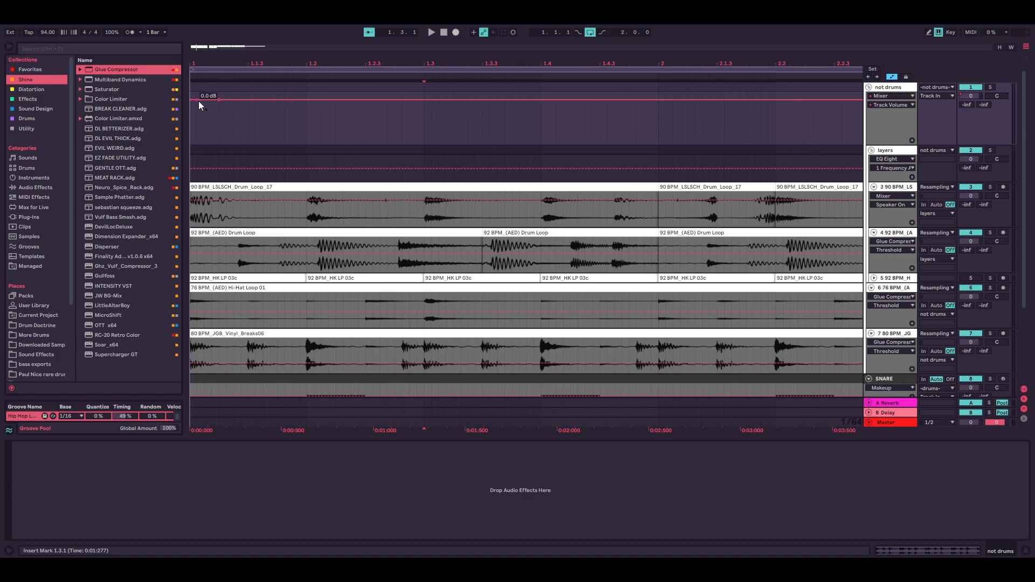
{"action": "left_click_drag", "start_coordinate": [204, 101], "coordinate": [208, 136]}
{"action": "left_click_drag", "start_coordinate": [219, 99], "coordinate": [212, 100]}
{"action": "scroll", "coordinate": [216, 186], "scroll_direction": "down", "scroll_amount": 2}
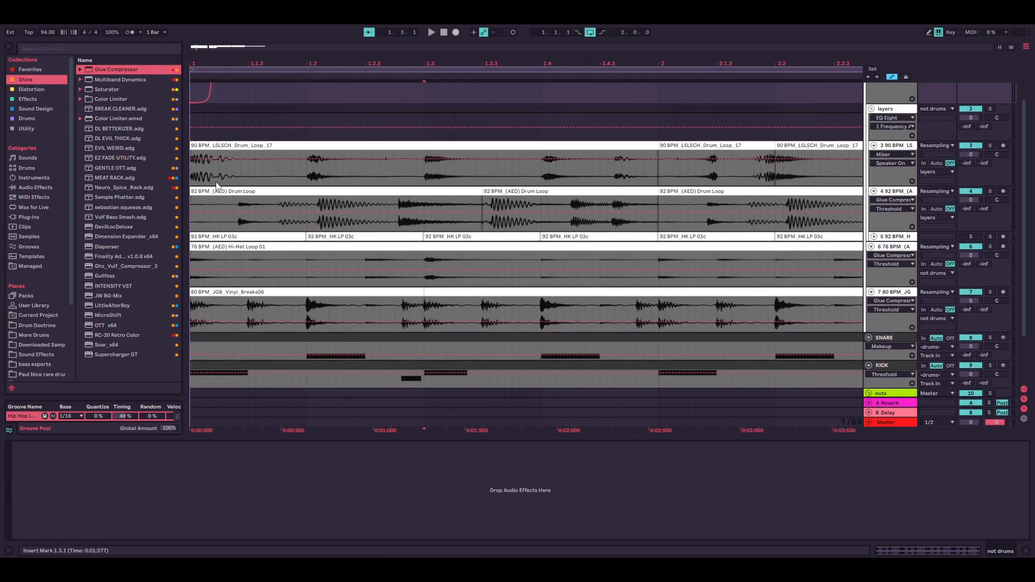
{"action": "scroll", "coordinate": [212, 119], "scroll_direction": "up", "scroll_amount": 2}
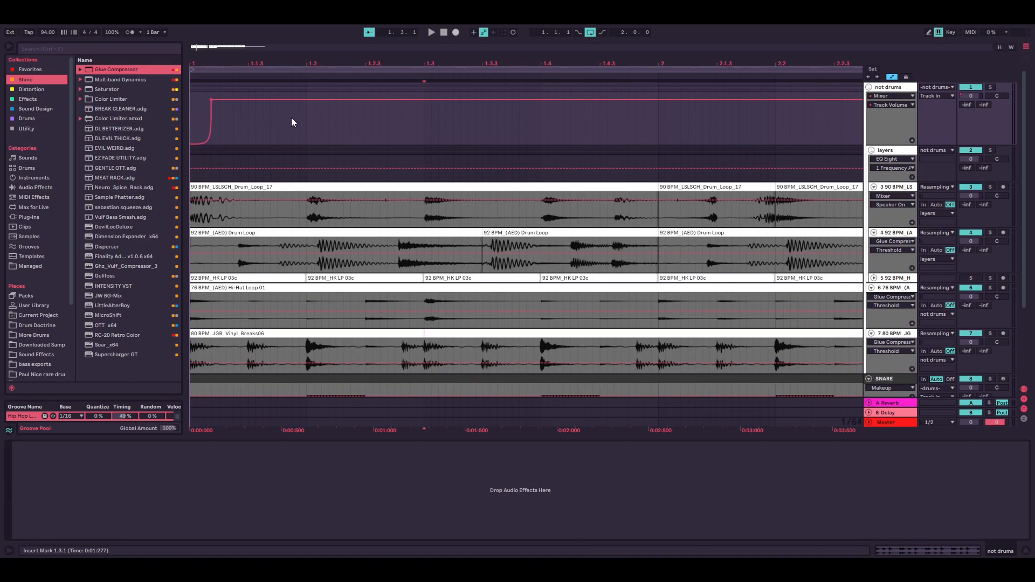
Duplicate the one-beat volume dip onto beats 1.2, 1.3 and 1.4, and play the result from the start
{"action": "left_click_drag", "start_coordinate": [307, 116], "coordinate": [180, 121]}
{"action": "key", "text": "ctrl+d"}
{"action": "scroll", "coordinate": [276, 121], "scroll_direction": "down", "scroll_amount": 5}
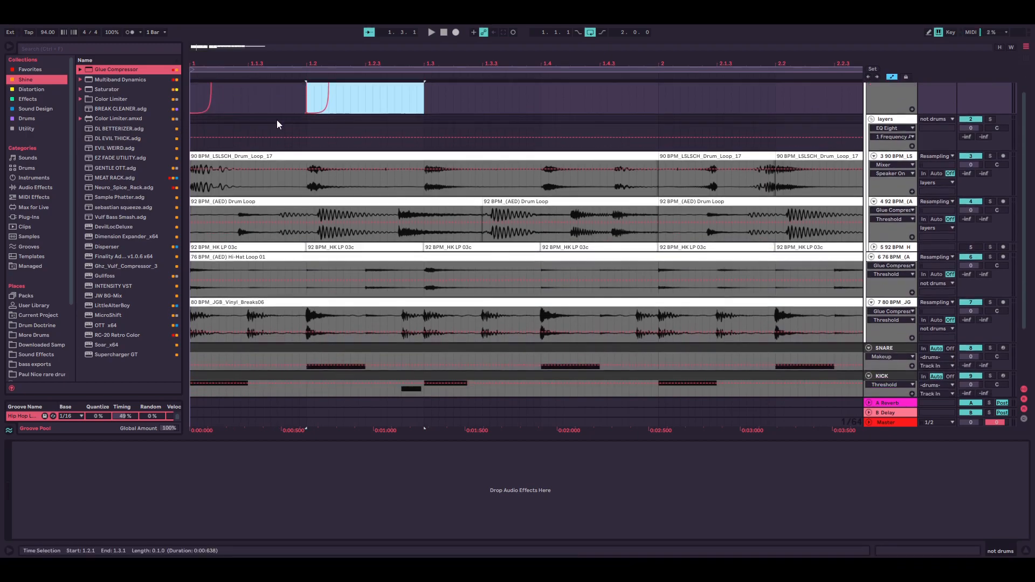
{"action": "scroll", "coordinate": [280, 125], "scroll_direction": "up", "scroll_amount": 5}
{"action": "key", "text": "ctrl+d"}
{"action": "scroll", "coordinate": [284, 128], "scroll_direction": "down", "scroll_amount": 5}
{"action": "scroll", "coordinate": [417, 274], "scroll_direction": "up", "scroll_amount": 5}
{"action": "key", "text": "ctrl+d"}
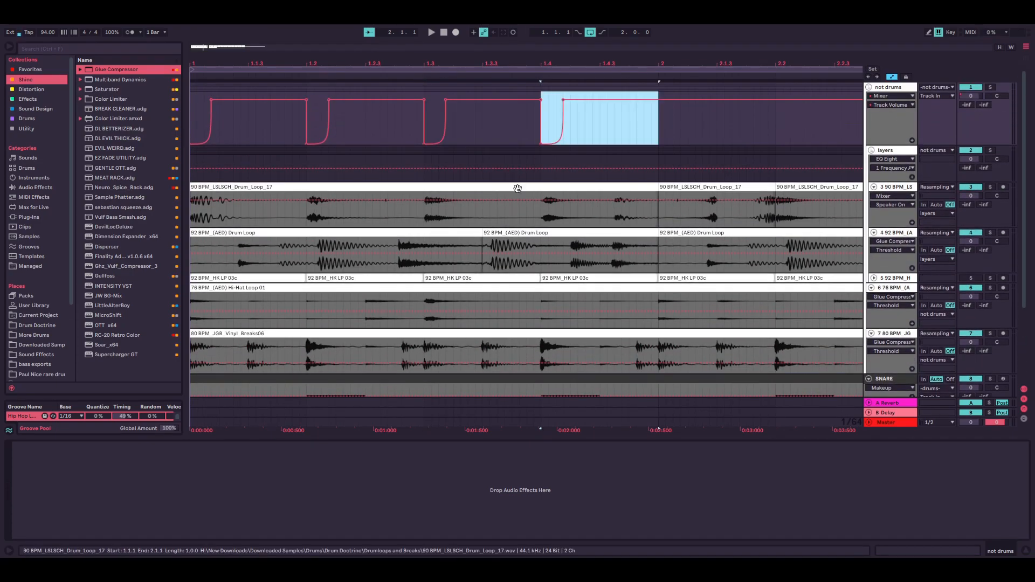
{"action": "left_click", "coordinate": [192, 106]}
{"action": "key", "text": "space"}
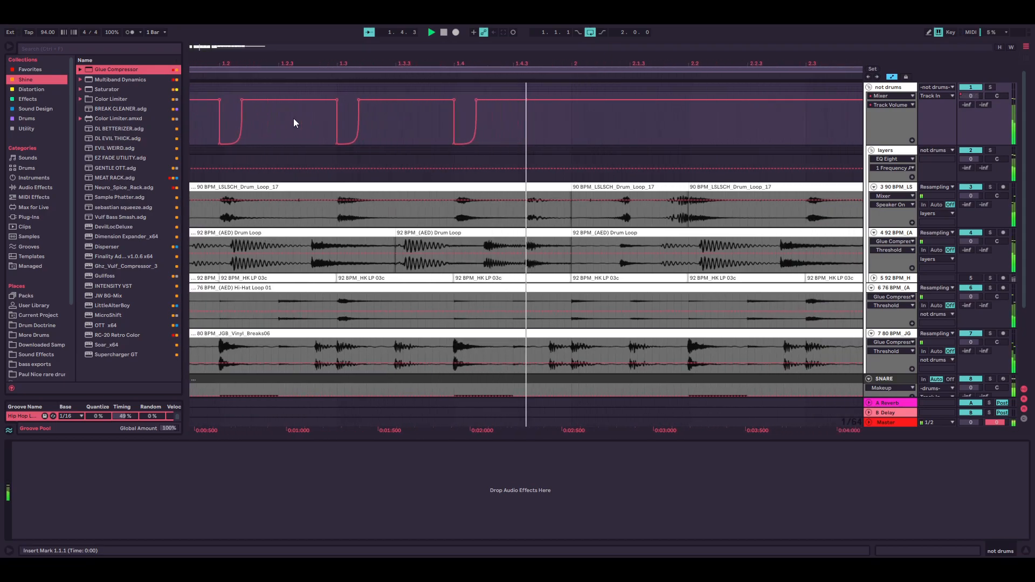
{"action": "key", "text": "space"}
Duplicate the first bar's four volume dips onto bar 2 and play back the two-bar loop
{"action": "scroll", "coordinate": [495, 129], "scroll_direction": "down", "scroll_amount": 3}
{"action": "left_click_drag", "start_coordinate": [399, 124], "coordinate": [138, 137]}
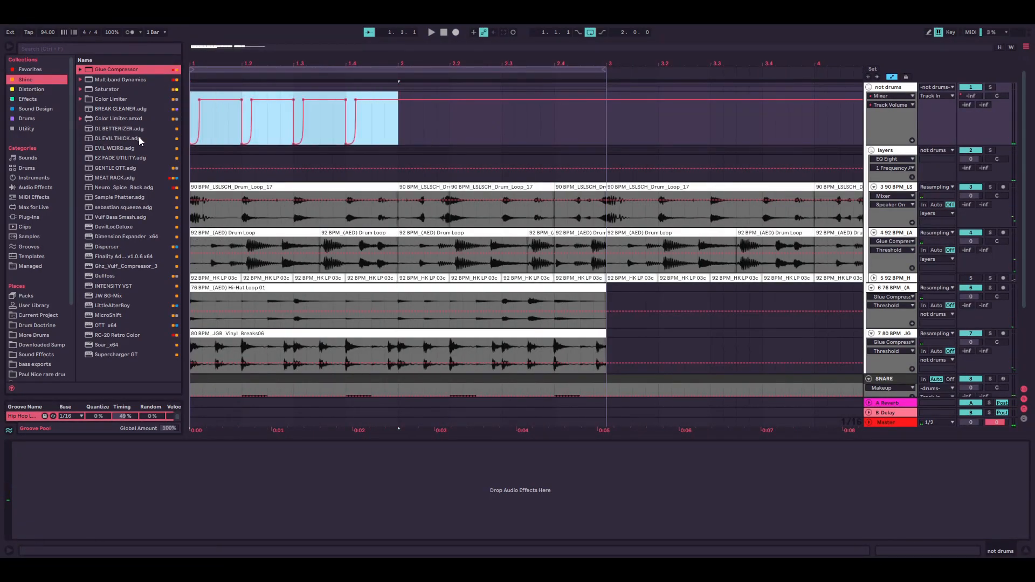
{"action": "key", "text": "ctrl+d"}
{"action": "key", "text": "space"}
{"action": "scroll", "coordinate": [417, 167], "scroll_direction": "down", "scroll_amount": 5}
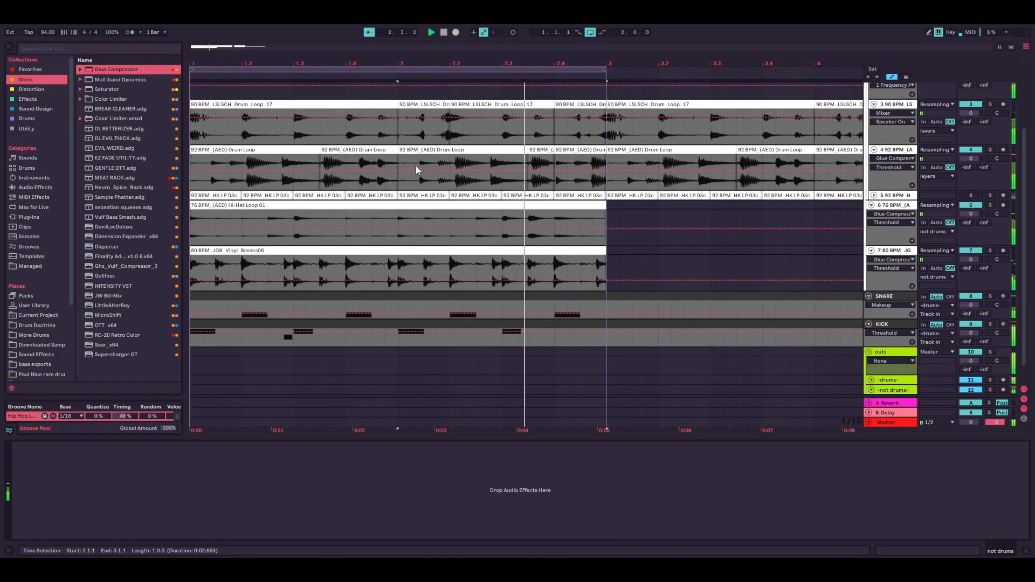
{"action": "scroll", "coordinate": [297, 231], "scroll_direction": "up", "scroll_amount": 5}
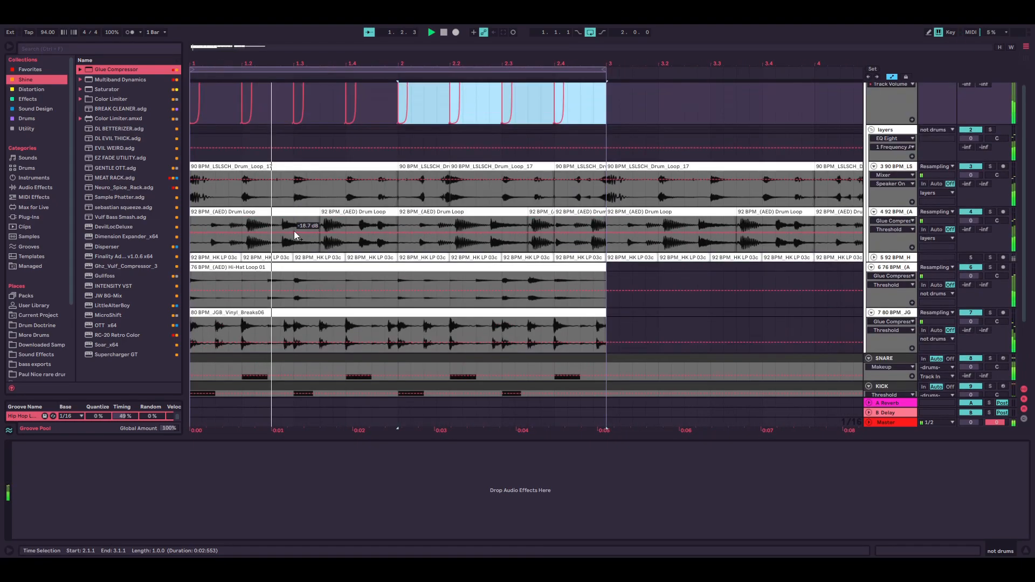
{"action": "key", "text": "space"}
{"action": "left_click", "coordinate": [217, 120]}
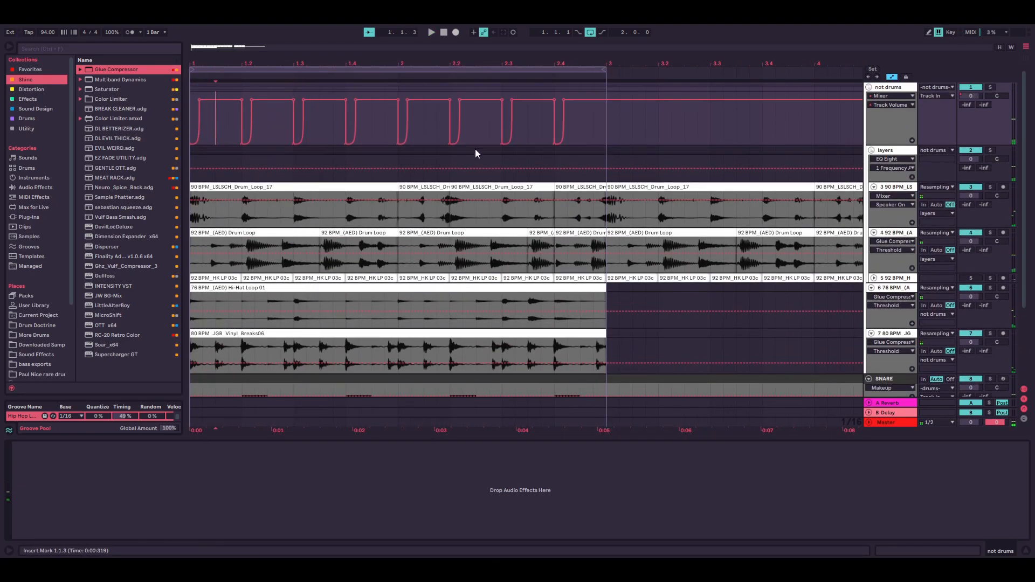
Undo all the volume dips drawn and duplicated in the not drums group's automation
{"action": "scroll", "coordinate": [235, 291], "scroll_direction": "down", "scroll_amount": 5}
{"action": "scroll", "coordinate": [193, 87], "scroll_direction": "up", "scroll_amount": 5}
{"action": "scroll", "coordinate": [221, 179], "scroll_direction": "down", "scroll_amount": 5}
{"action": "scroll", "coordinate": [376, 191], "scroll_direction": "up", "scroll_amount": 4}
{"action": "scroll", "coordinate": [230, 107], "scroll_direction": "up", "scroll_amount": 2}
{"action": "key", "text": "ctrl+z"}
{"action": "key", "text": "ctrl+z"}
{"action": "key", "text": "ctrl+z"}
{"action": "key", "text": "ctrl+z"}
{"action": "key", "text": "ctrl+z"}
{"action": "key", "text": "ctrl+z"}
{"action": "key", "text": "ctrl+z"}
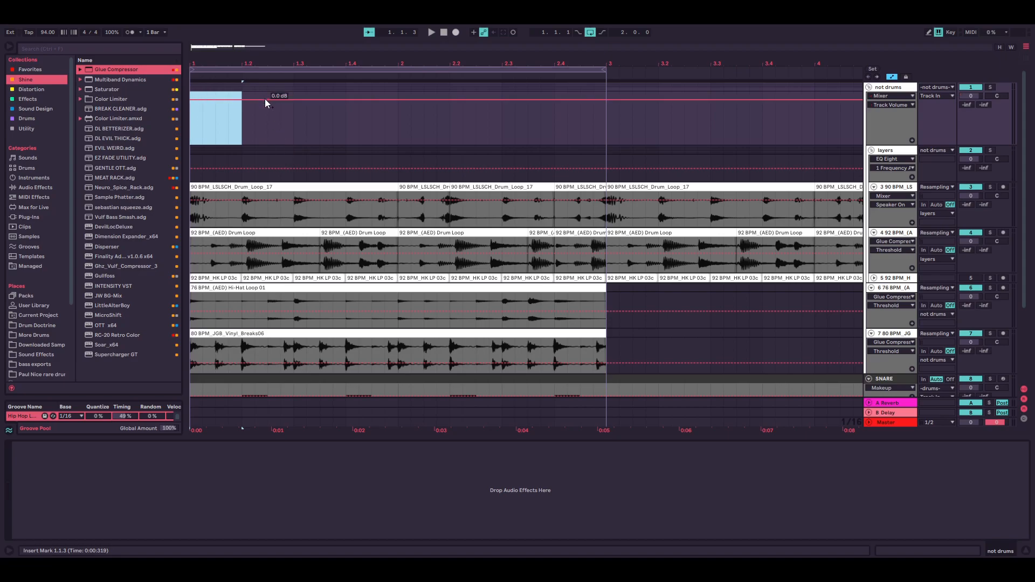
Hide the automation lanes and open the KICK clip's notes for editing
{"action": "scroll", "coordinate": [265, 98], "scroll_direction": "down", "scroll_amount": 6}
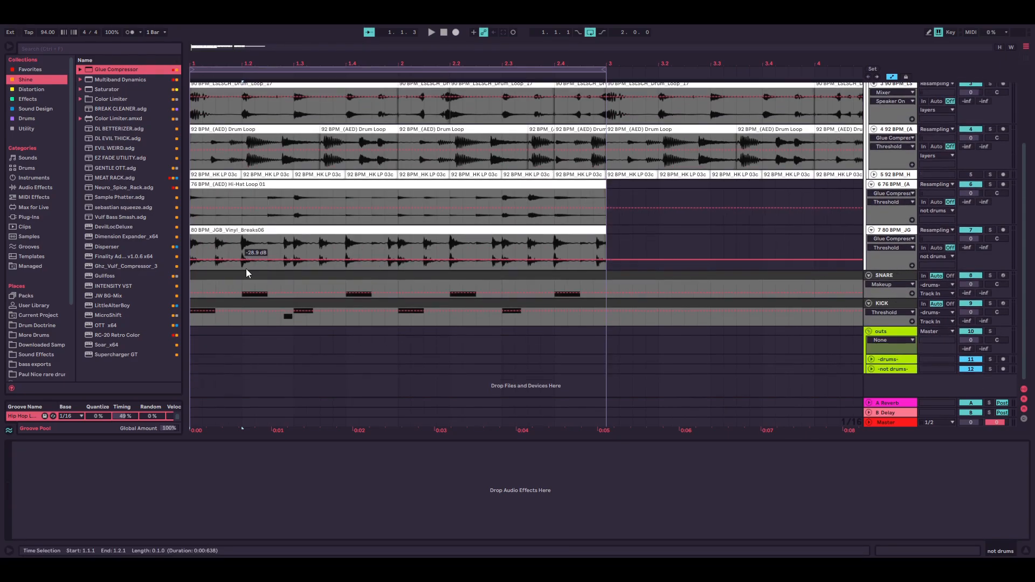
{"action": "left_click", "coordinate": [892, 77]}
{"action": "double_click", "coordinate": [221, 305]}
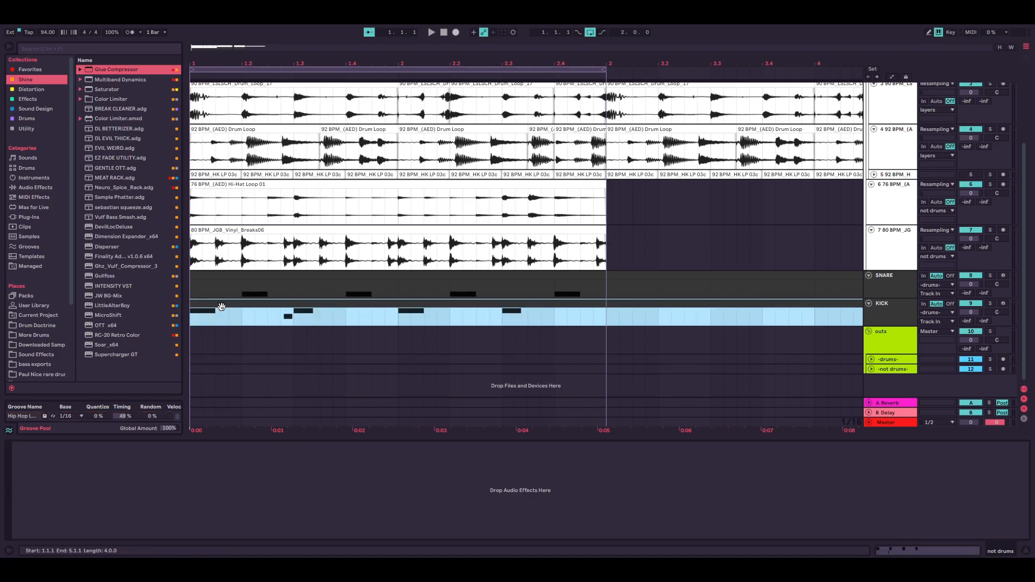
{"action": "scroll", "coordinate": [255, 142], "scroll_direction": "up", "scroll_amount": 6}
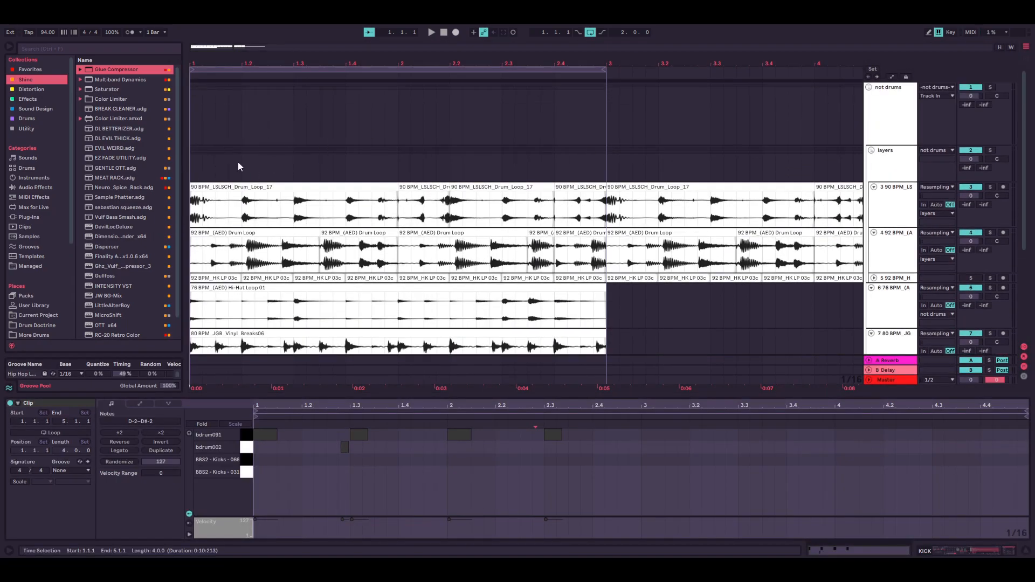
{"action": "scroll", "coordinate": [401, 198], "scroll_direction": "down", "scroll_amount": 4}
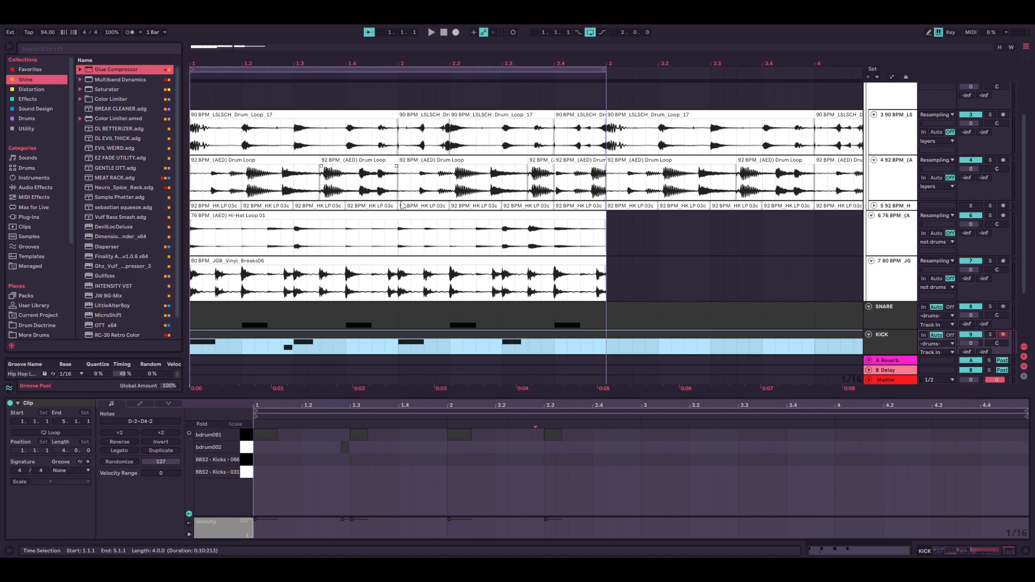
Examine the device chains on the SNARE, KICK, outs, drums and not drums tracks
{"action": "scroll", "coordinate": [339, 187], "scroll_direction": "down", "scroll_amount": 2}
{"action": "left_click", "coordinate": [887, 272]}
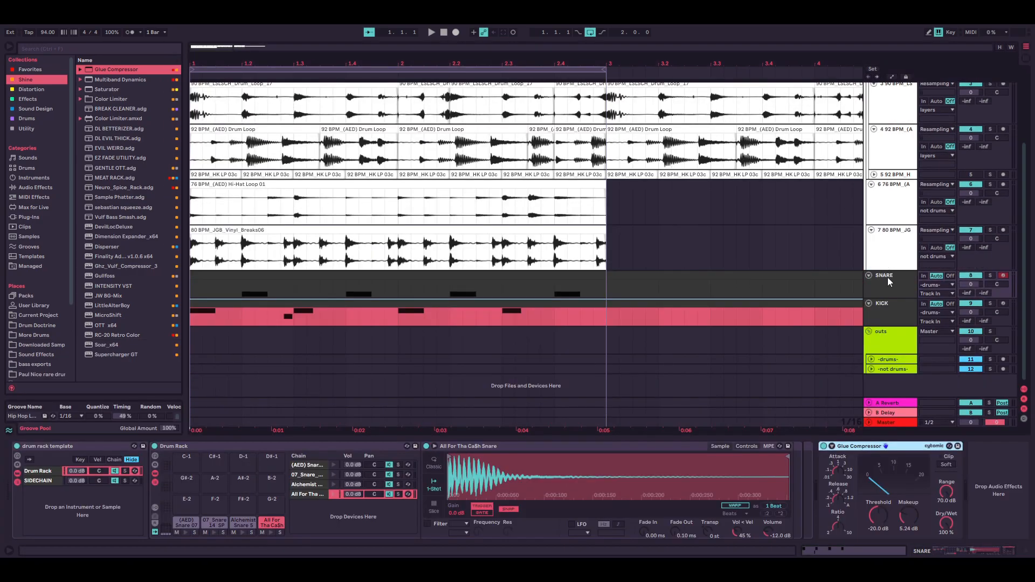
{"action": "left_click", "coordinate": [888, 305]}
{"action": "scroll", "coordinate": [888, 290], "scroll_direction": "up", "scroll_amount": 5}
{"action": "scroll", "coordinate": [900, 215], "scroll_direction": "down", "scroll_amount": 4}
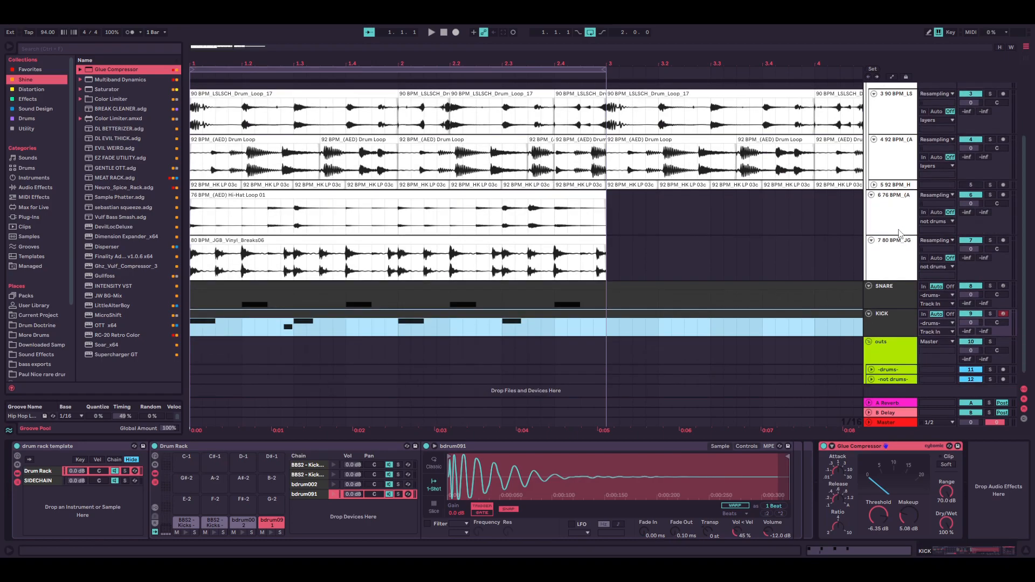
{"action": "scroll", "coordinate": [899, 214], "scroll_direction": "down", "scroll_amount": 1}
{"action": "left_click", "coordinate": [894, 372]}
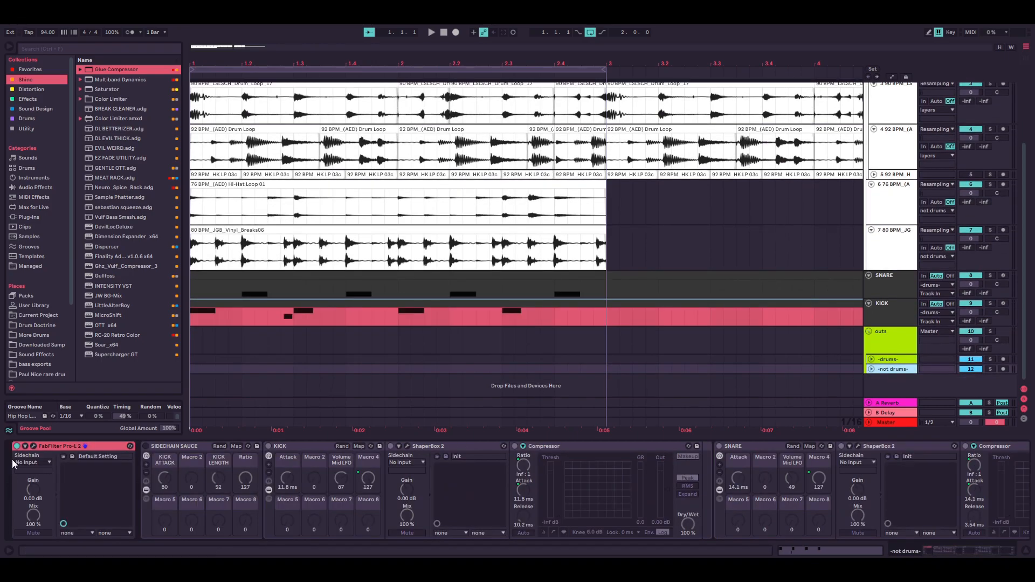
{"action": "left_click", "coordinate": [900, 359]}
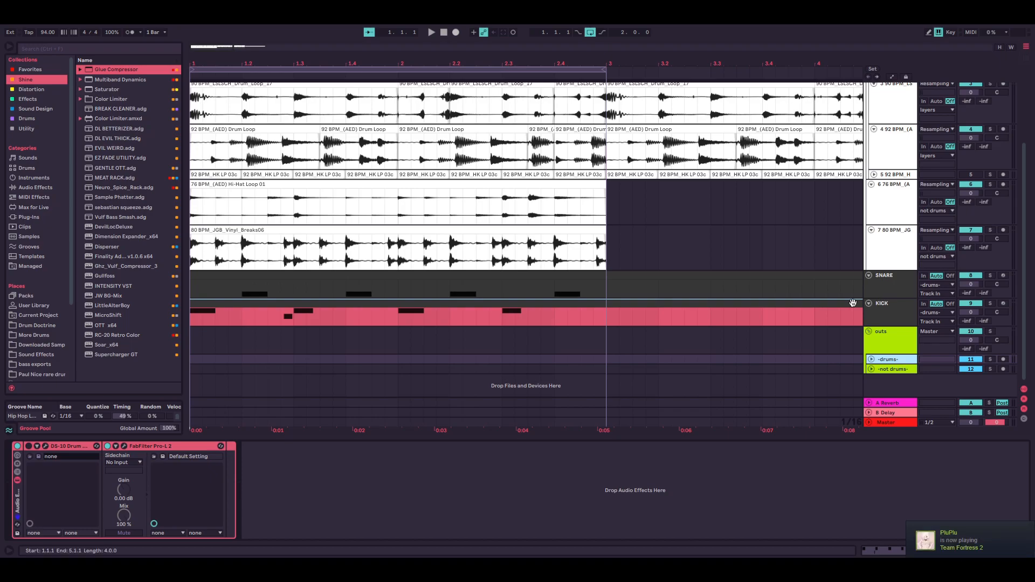
{"action": "left_click", "coordinate": [890, 370]}
{"action": "left_click", "coordinate": [891, 360]}
{"action": "left_click", "coordinate": [891, 284]}
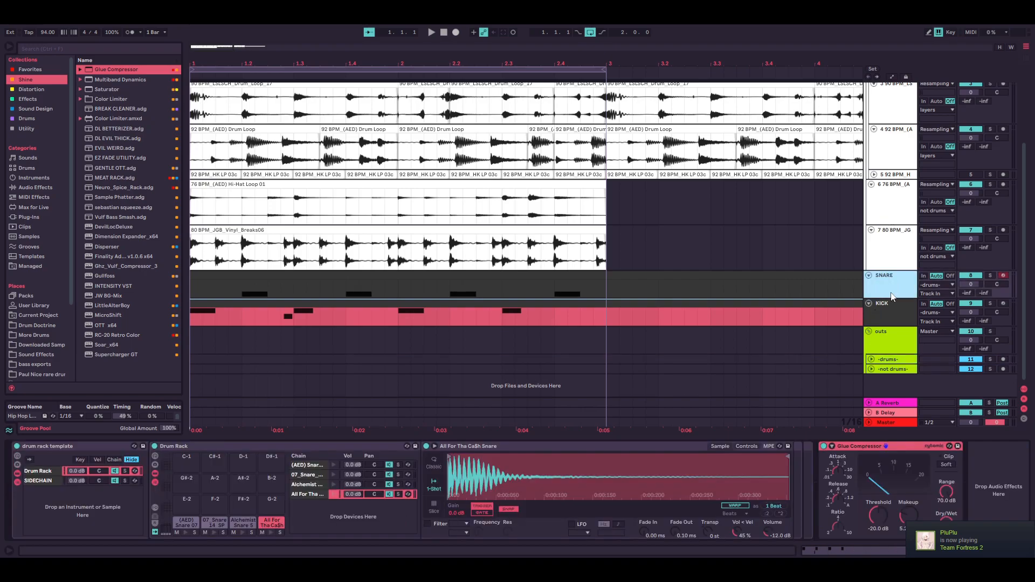
{"action": "left_click", "coordinate": [887, 302]}
{"action": "left_click", "coordinate": [894, 370]}
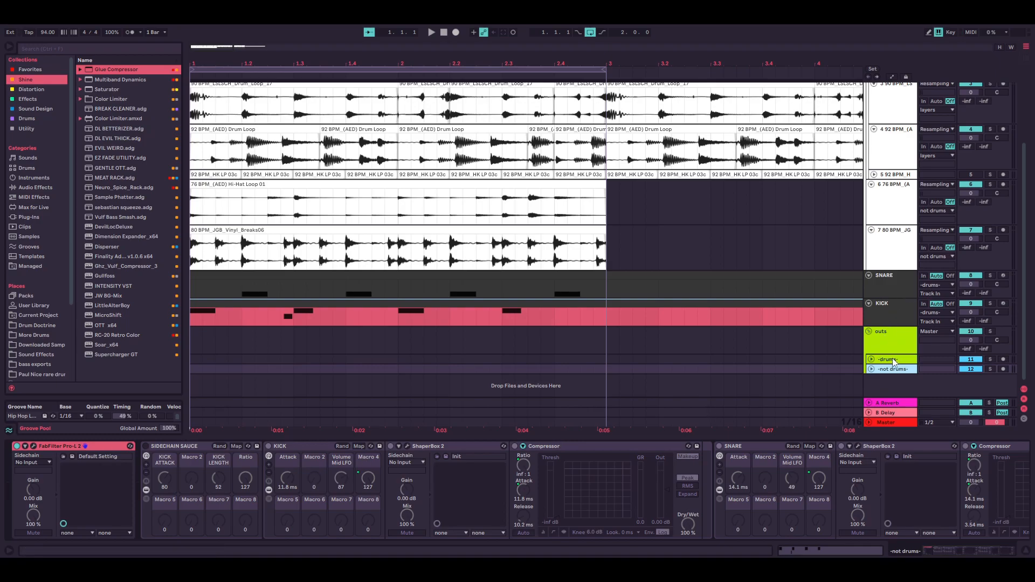
{"action": "left_click", "coordinate": [890, 284]}
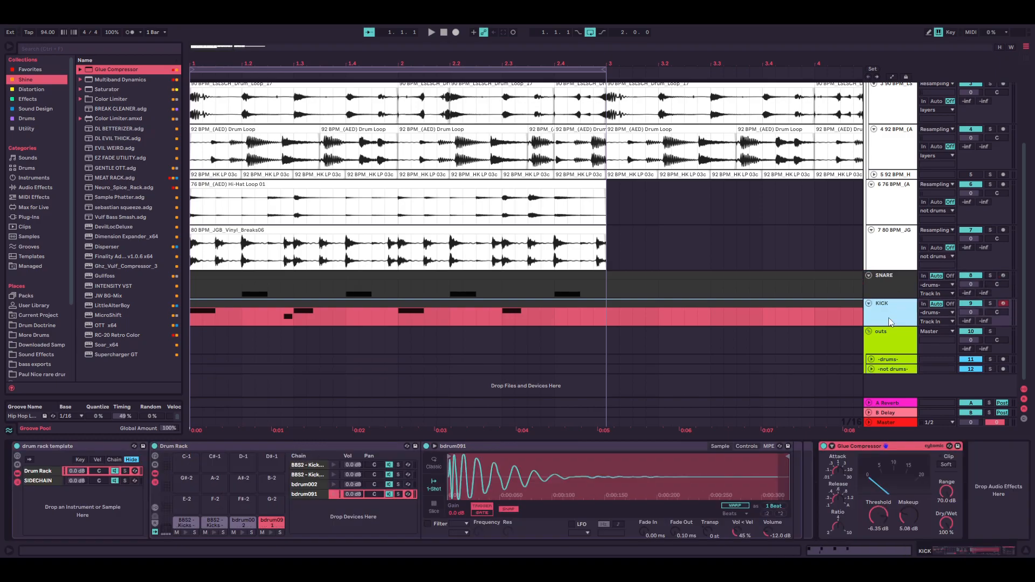
{"action": "scroll", "coordinate": [888, 286], "scroll_direction": "up", "scroll_amount": 2}
{"action": "scroll", "coordinate": [890, 283], "scroll_direction": "down", "scroll_amount": 2}
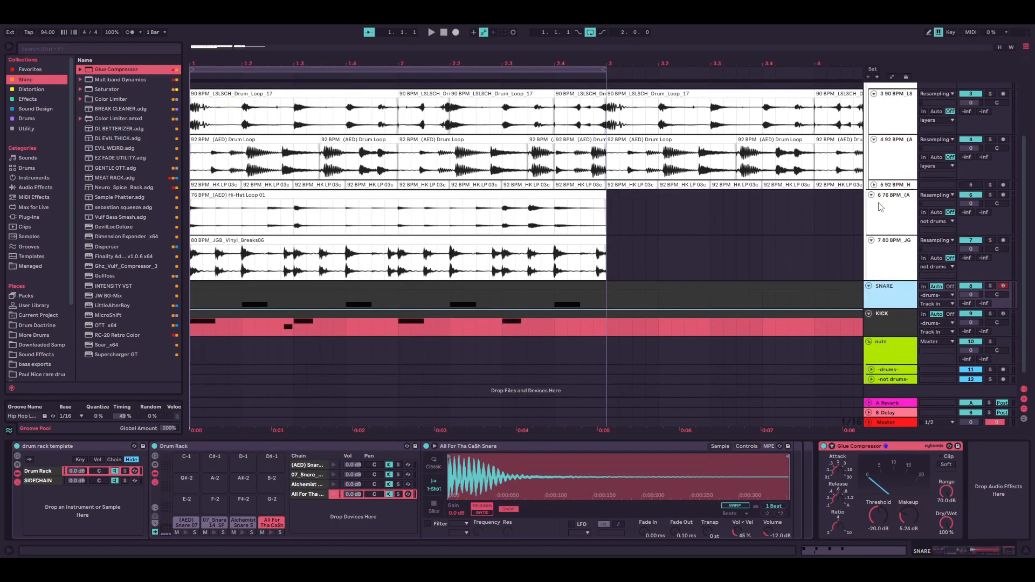
{"action": "left_click", "coordinate": [890, 337]}
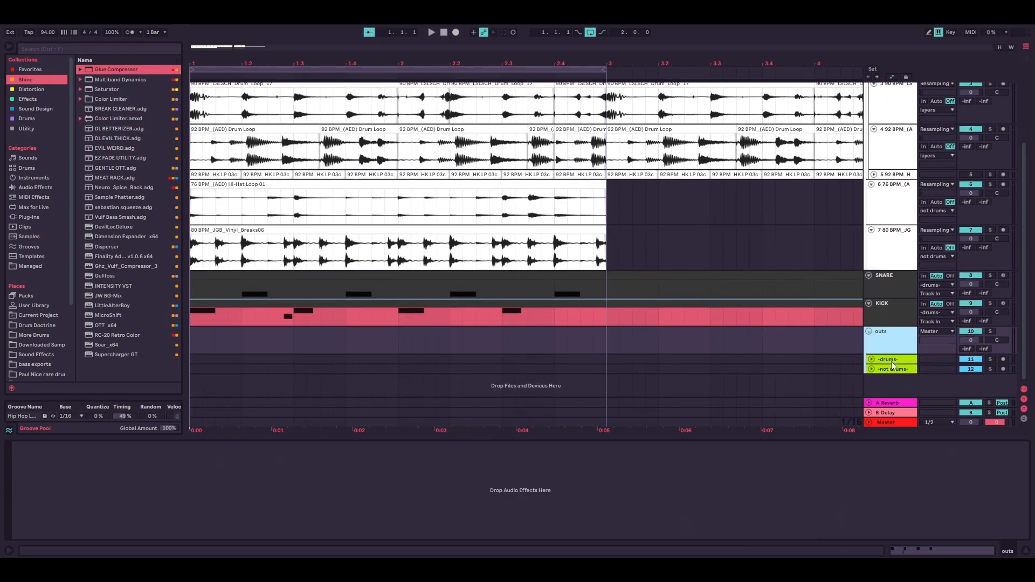
{"action": "left_click", "coordinate": [895, 360]}
{"action": "left_click", "coordinate": [895, 370]}
{"action": "left_click", "coordinate": [895, 360]}
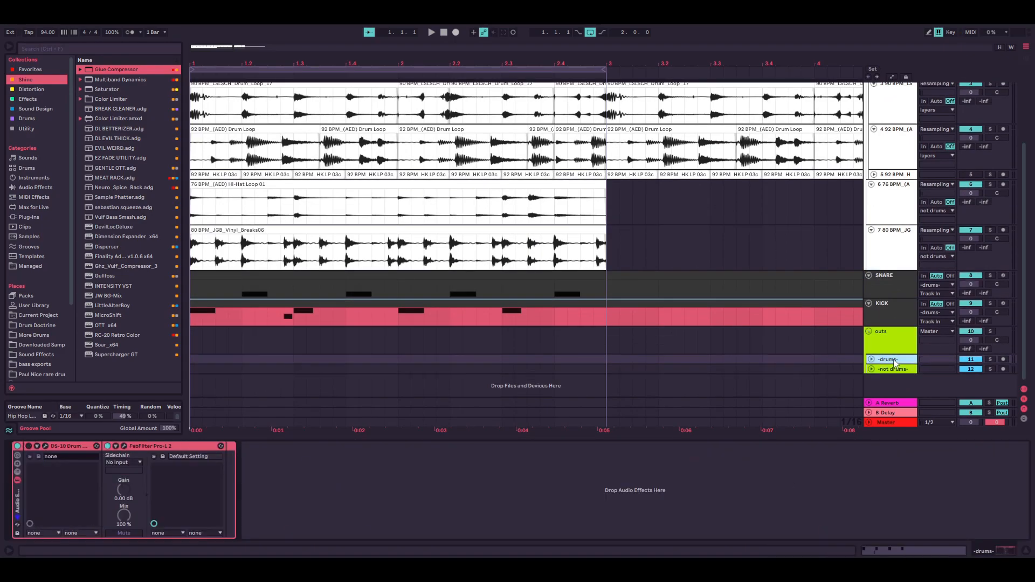
Inspect the FabFilter Pro-L 2 limiter on the drums group and compare playback with it bypassed and active
{"action": "left_click", "coordinate": [124, 446]}
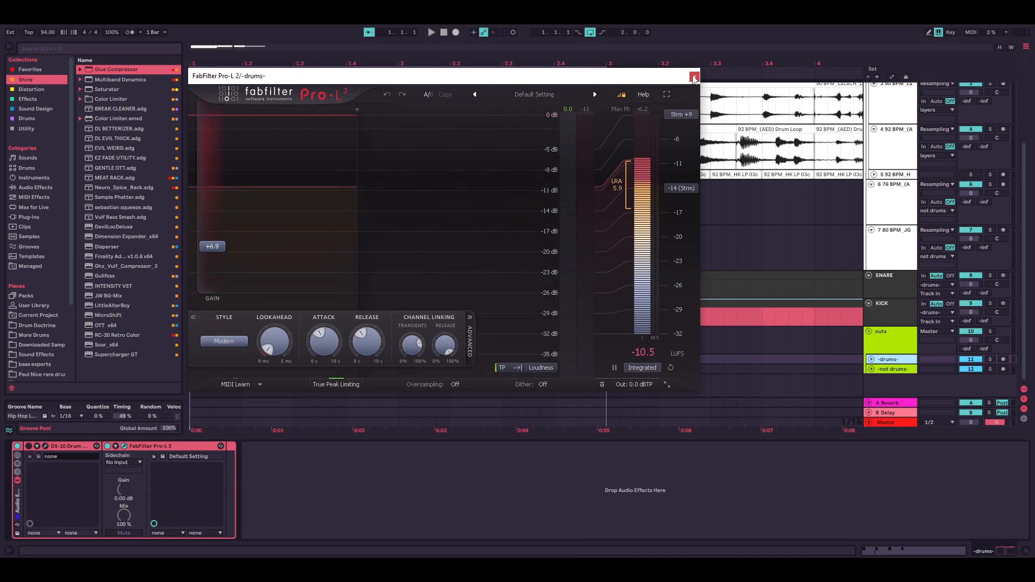
{"action": "left_click", "coordinate": [124, 447]}
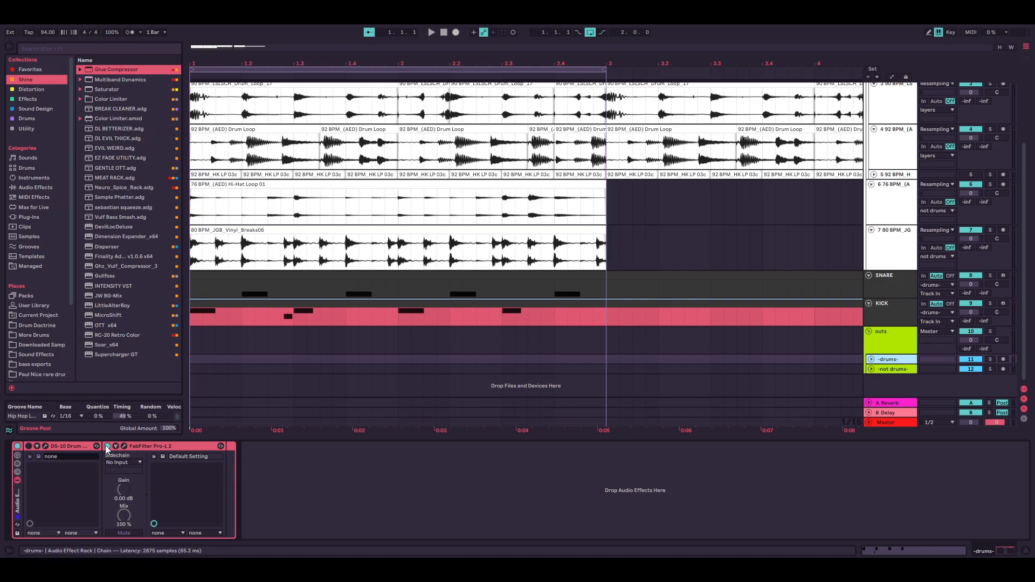
{"action": "left_click", "coordinate": [93, 491]}
{"action": "key", "text": "space"}
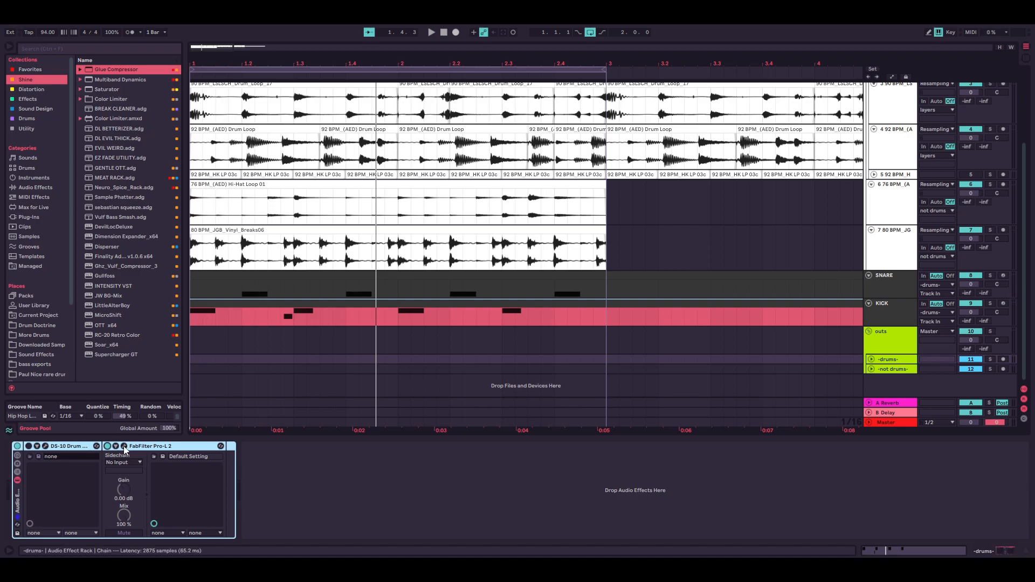
{"action": "left_click", "coordinate": [124, 447]}
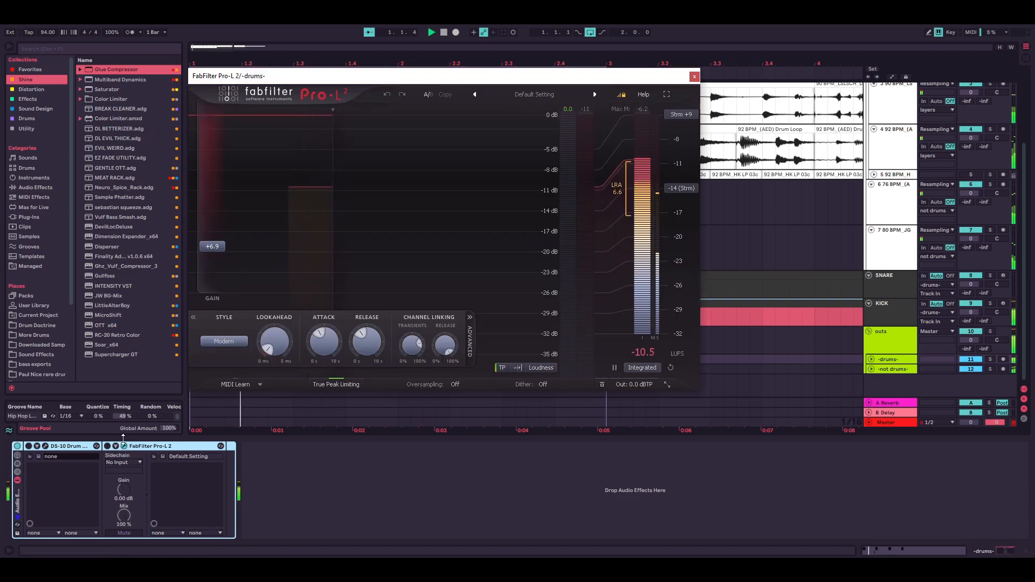
{"action": "key", "text": "space"}
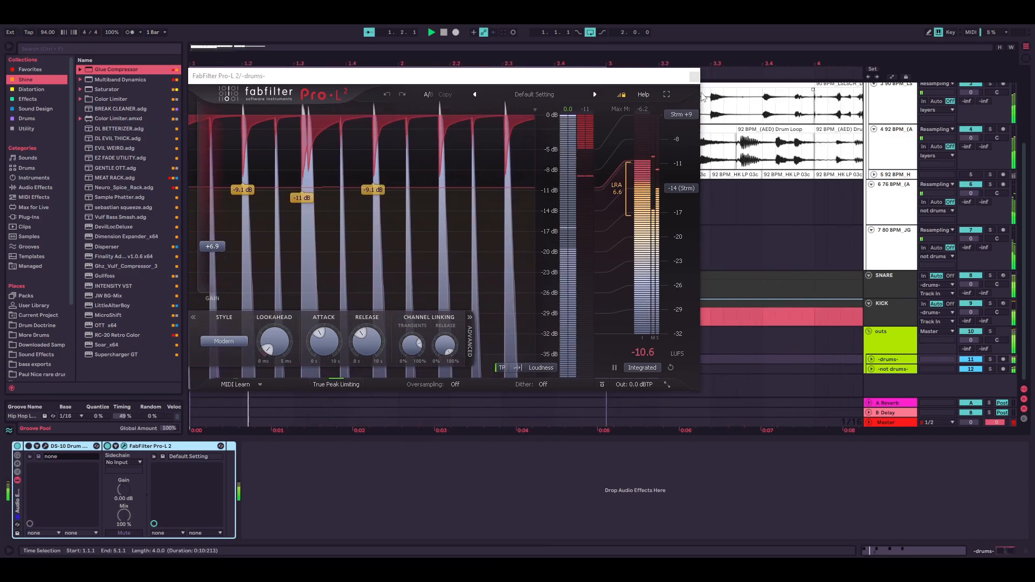
{"action": "left_click", "coordinate": [694, 78]}
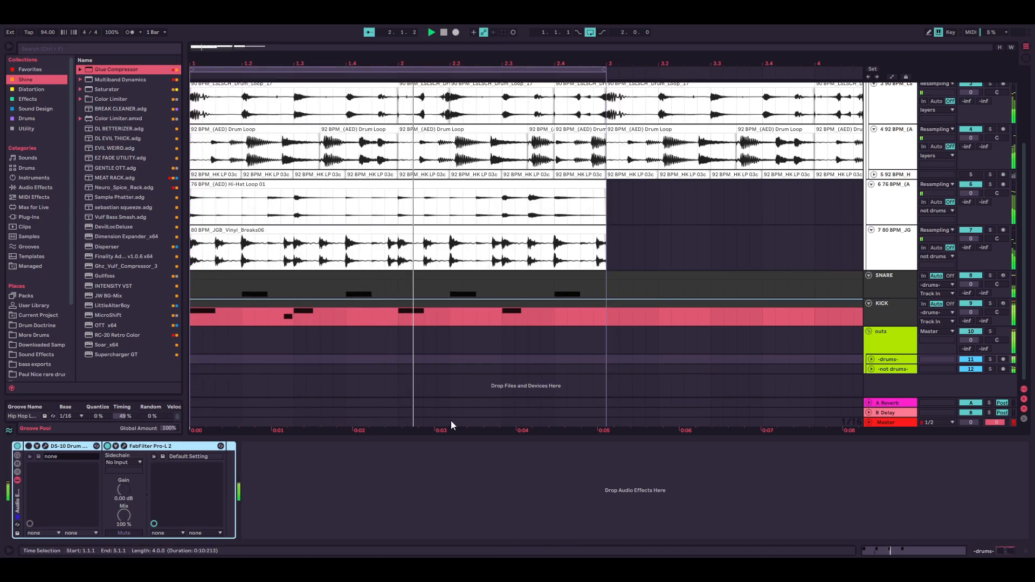
Inspect the Pro-L 2 limiter on the not drums group and compare playback with it bypassed and active
{"action": "left_click", "coordinate": [894, 370]}
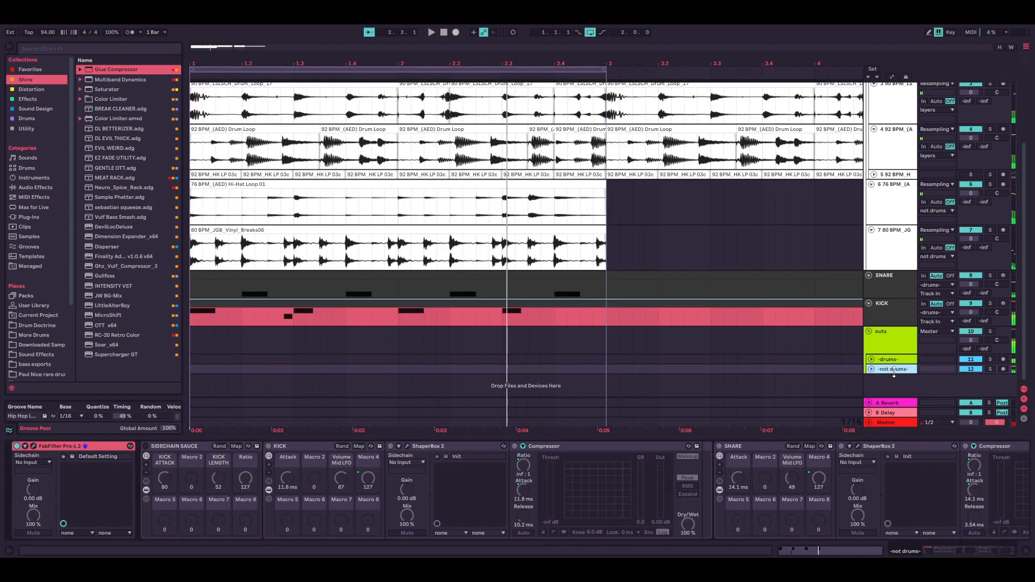
{"action": "left_click", "coordinate": [34, 447]}
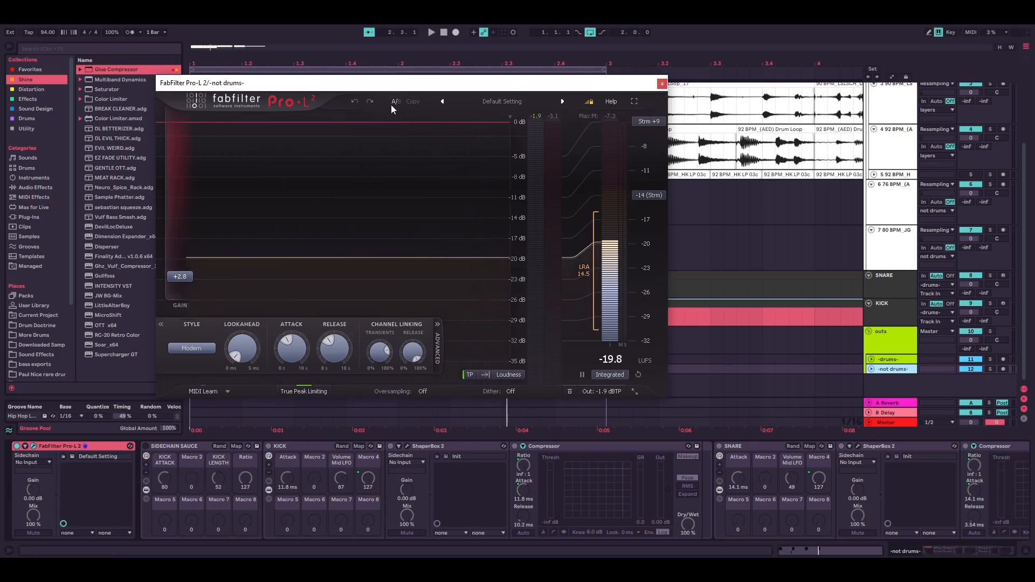
{"action": "left_click", "coordinate": [662, 84]}
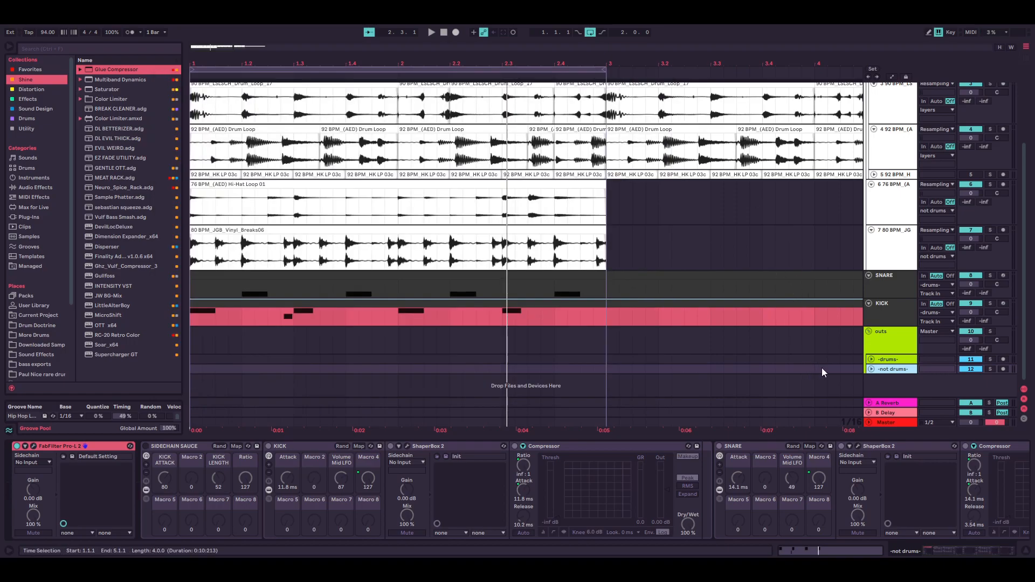
{"action": "left_click", "coordinate": [16, 457]}
{"action": "key", "text": "space"}
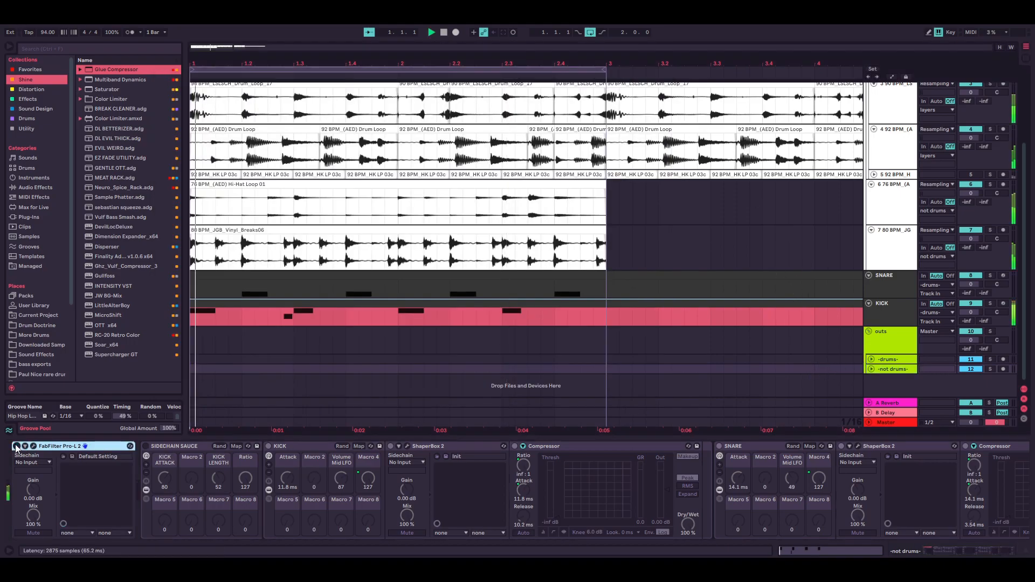
{"action": "key", "text": "space"}
{"action": "left_click", "coordinate": [17, 447]}
{"action": "key", "text": "space"}
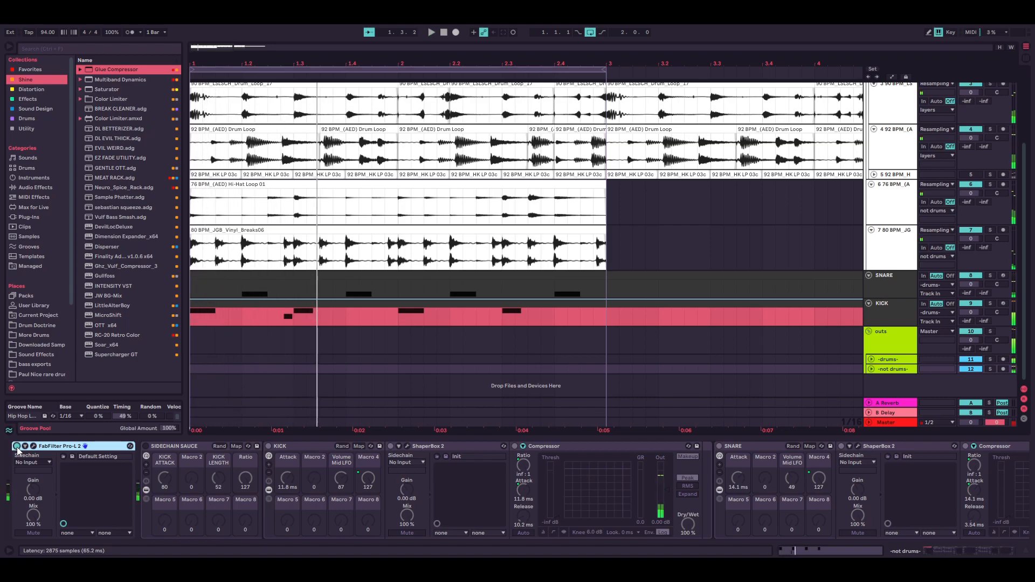
{"action": "scroll", "coordinate": [890, 226], "scroll_direction": "up", "scroll_amount": 3}
{"action": "scroll", "coordinate": [889, 225], "scroll_direction": "down", "scroll_amount": 3}
{"action": "scroll", "coordinate": [864, 225], "scroll_direction": "up", "scroll_amount": 2}
{"action": "scroll", "coordinate": [841, 216], "scroll_direction": "down", "scroll_amount": 3}
{"action": "scroll", "coordinate": [804, 226], "scroll_direction": "up", "scroll_amount": 4}
{"action": "scroll", "coordinate": [744, 253], "scroll_direction": "down", "scroll_amount": 2}
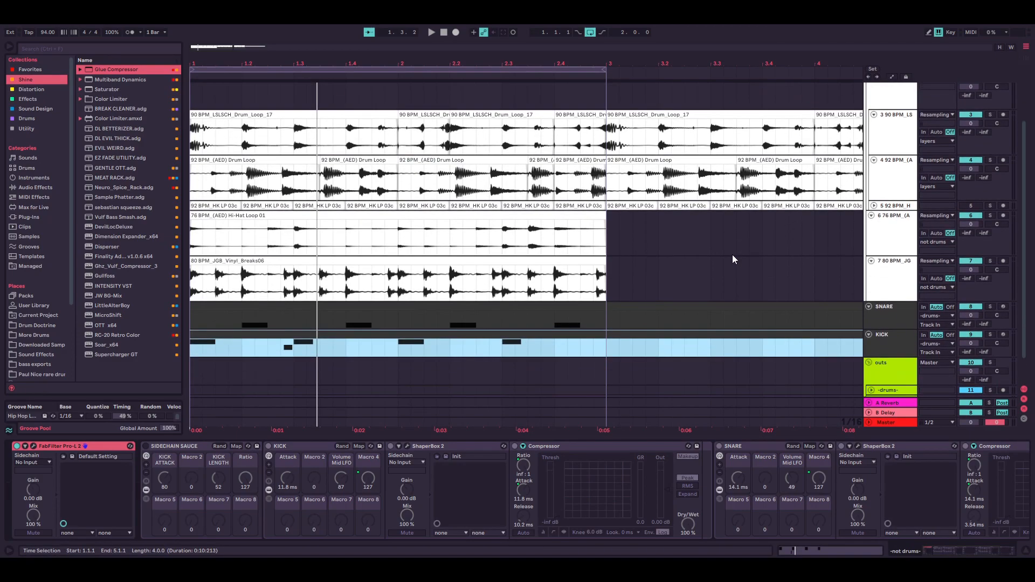
{"action": "scroll", "coordinate": [732, 255], "scroll_direction": "down", "scroll_amount": 2}
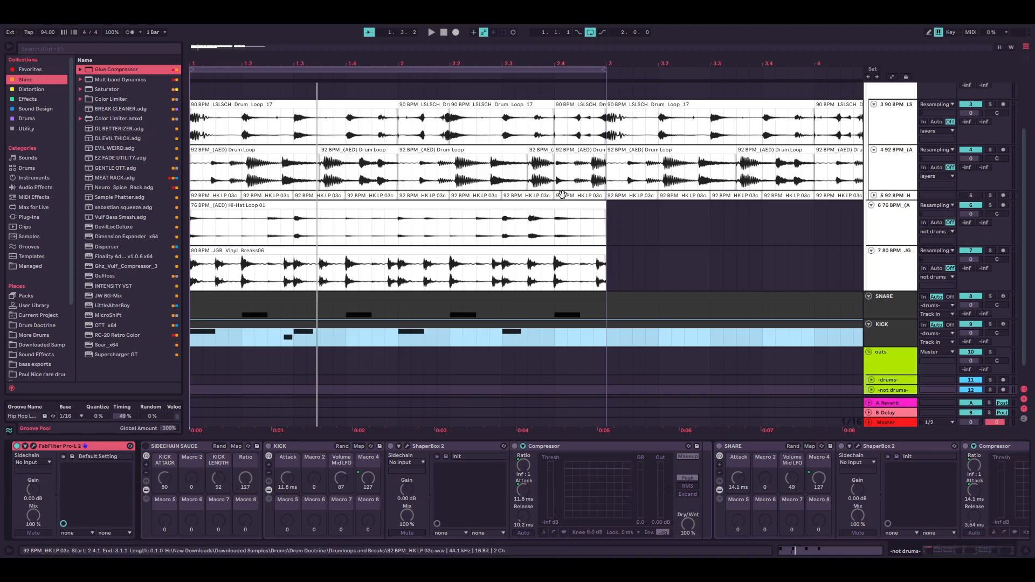
{"action": "scroll", "coordinate": [342, 272], "scroll_direction": "down", "scroll_amount": 4}
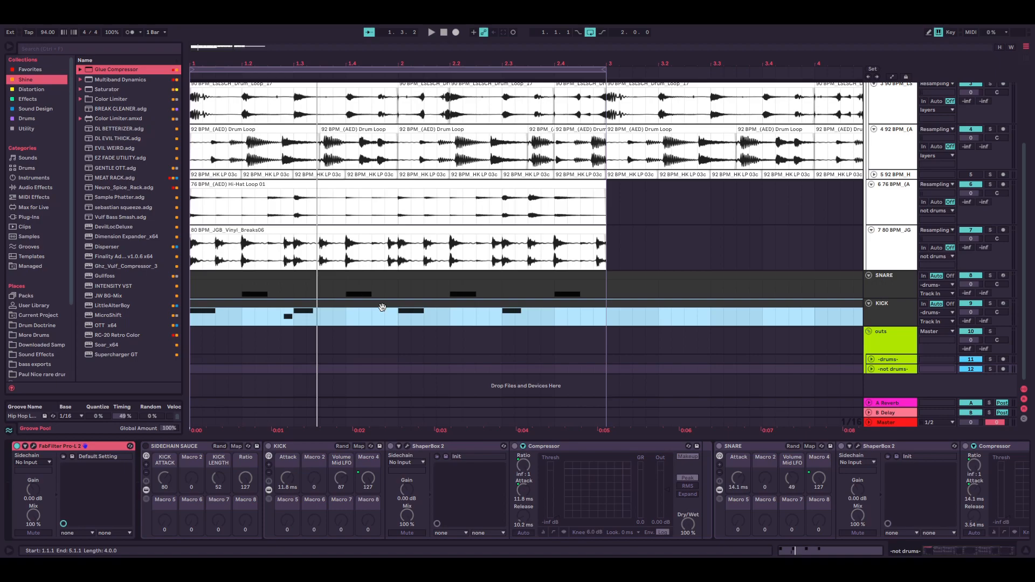
{"action": "scroll", "coordinate": [398, 275], "scroll_direction": "up", "scroll_amount": 5}
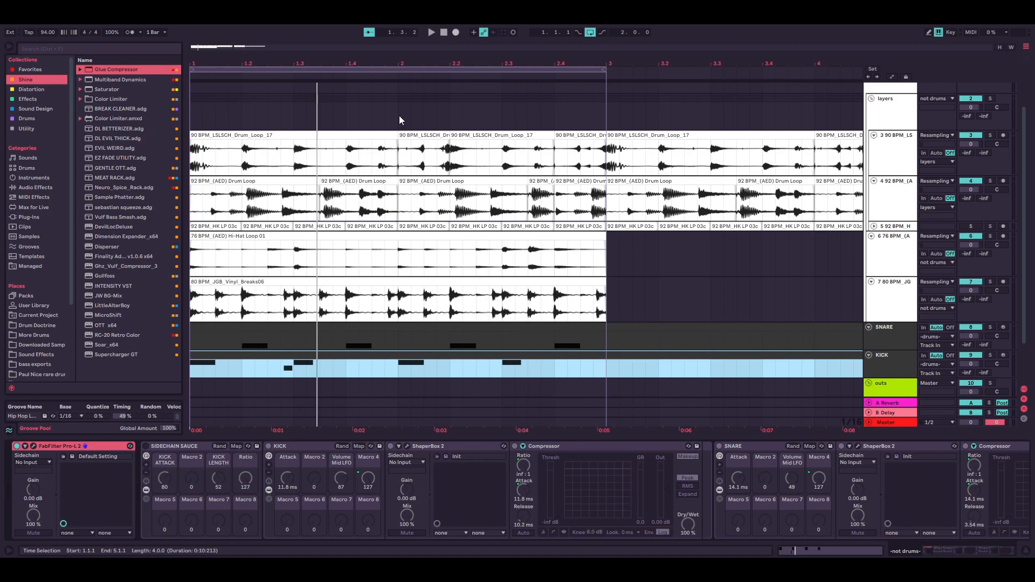
Duplicate bars 1 and 2 of all tracks onto bars 3 and 4 and set the loop range to the copy
{"action": "left_click", "coordinate": [372, 69]}
{"action": "scroll", "coordinate": [395, 116], "scroll_direction": "down", "scroll_amount": 2}
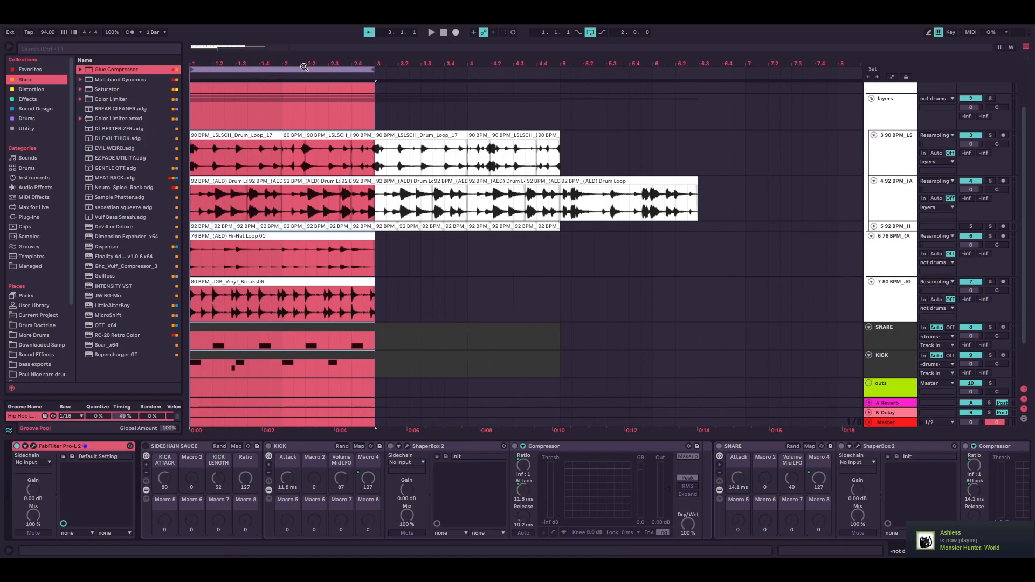
{"action": "key", "text": "ctrl+d"}
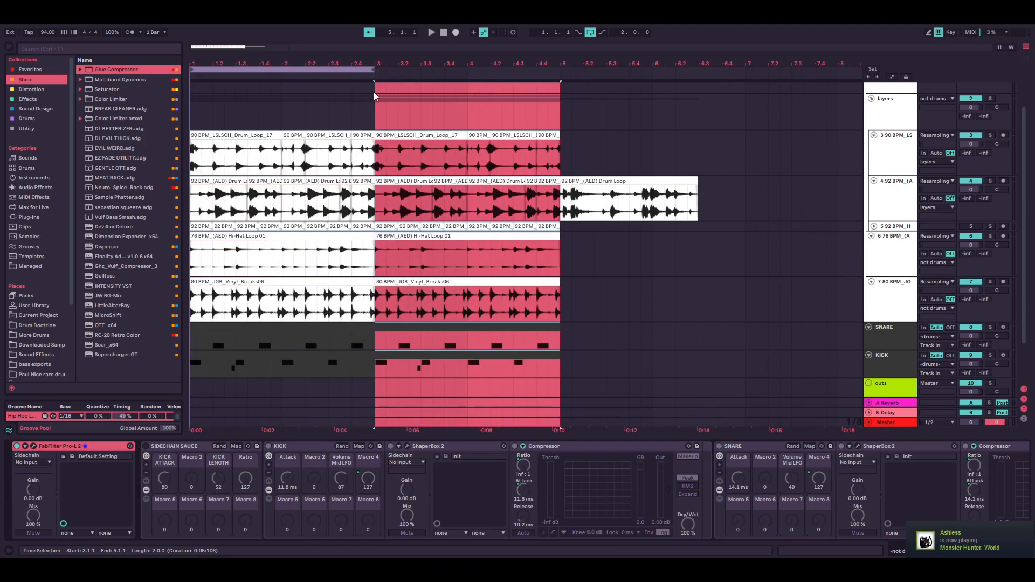
{"action": "key", "text": "ctrl+l"}
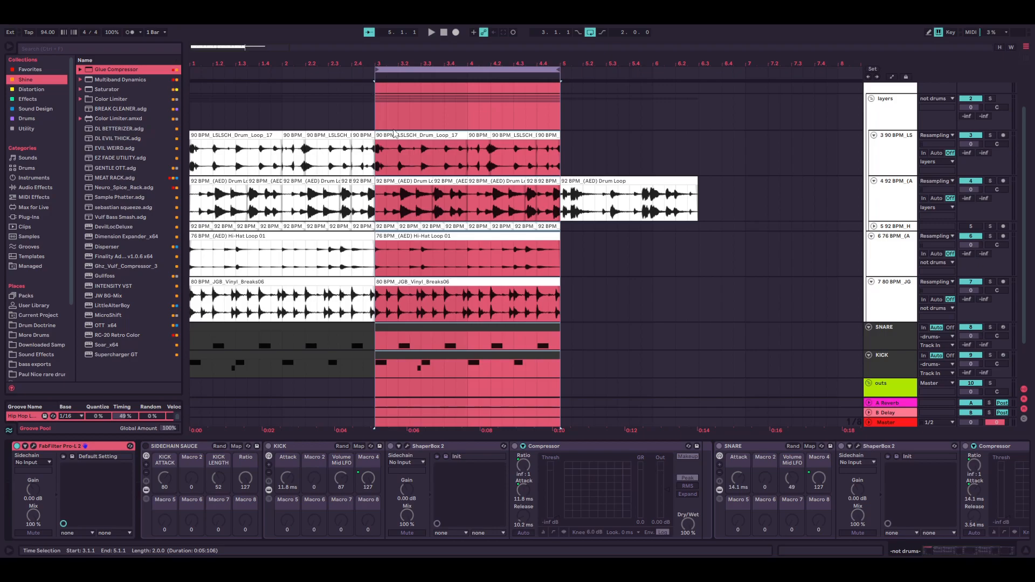
Split the clips on all five drum loop tracks at 4.3
{"action": "left_click", "coordinate": [390, 135]}
{"action": "scroll", "coordinate": [559, 171], "scroll_direction": "up", "scroll_amount": 3}
{"action": "left_click", "coordinate": [540, 136]}
{"action": "left_click", "coordinate": [488, 137]}
{"action": "left_click", "coordinate": [452, 157]}
{"action": "left_click_drag", "start_coordinate": [457, 141], "coordinate": [457, 261]}
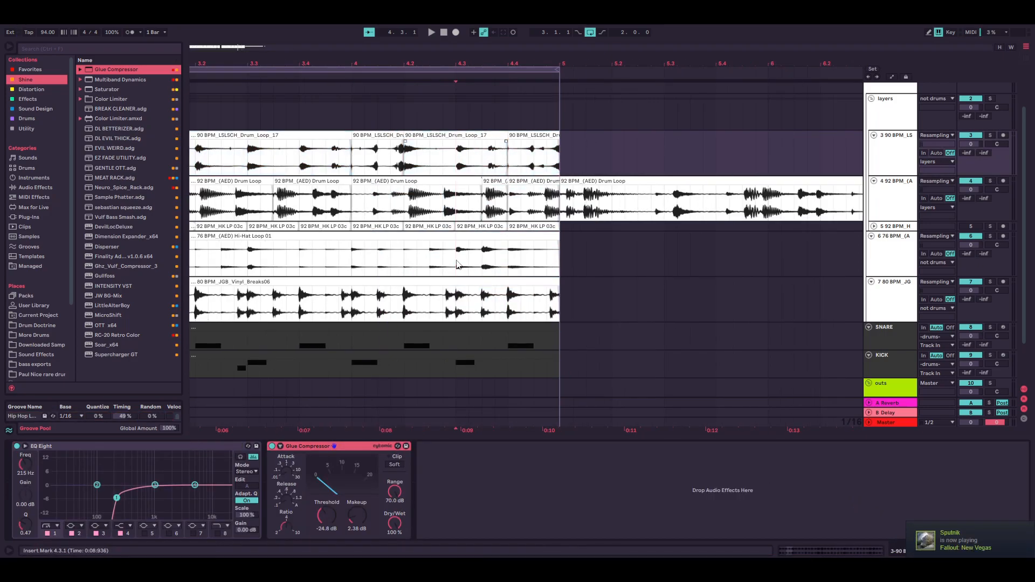
{"action": "left_click", "coordinate": [456, 309]}
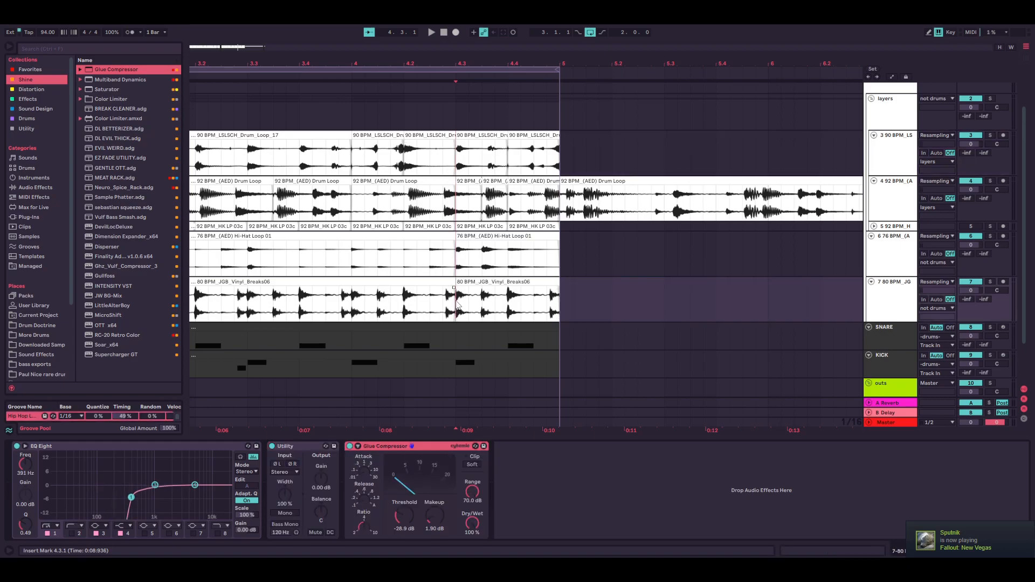
Select the split drum loop clips from 4.3 to the start of bar 5 and set their warp mode to Texture
{"action": "left_click_drag", "start_coordinate": [458, 119], "coordinate": [558, 306]}
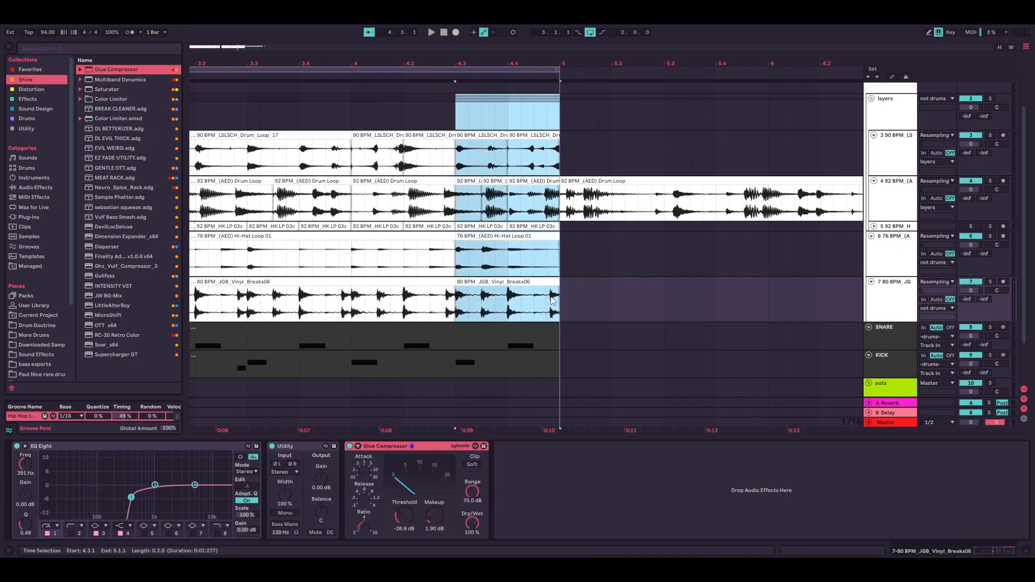
{"action": "double_click", "coordinate": [543, 282]}
{"action": "left_click", "coordinate": [461, 119]}
{"action": "left_click_drag", "start_coordinate": [459, 117], "coordinate": [560, 318]}
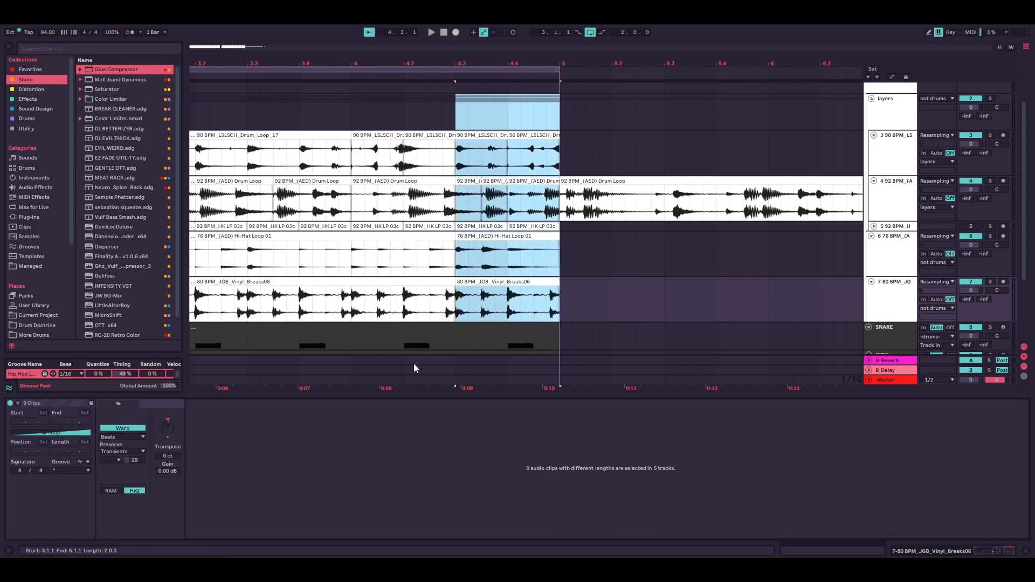
{"action": "left_click", "coordinate": [118, 456]}
{"action": "left_click", "coordinate": [116, 448]}
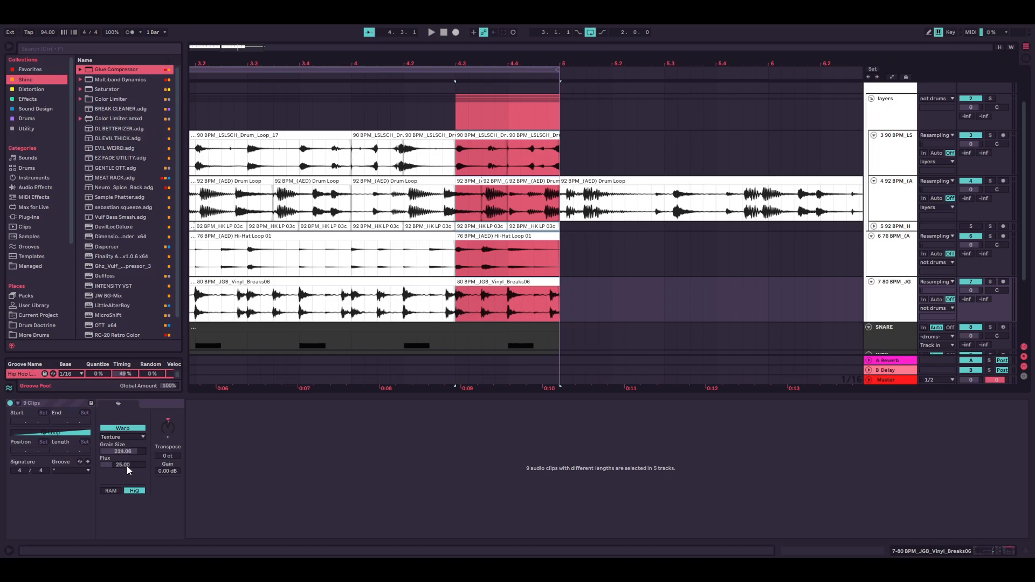
Set the selected clips' flux to 0.00 and lower their coarse transposition to a range of -16 to -4 st during playback
{"action": "key", "text": "space"}
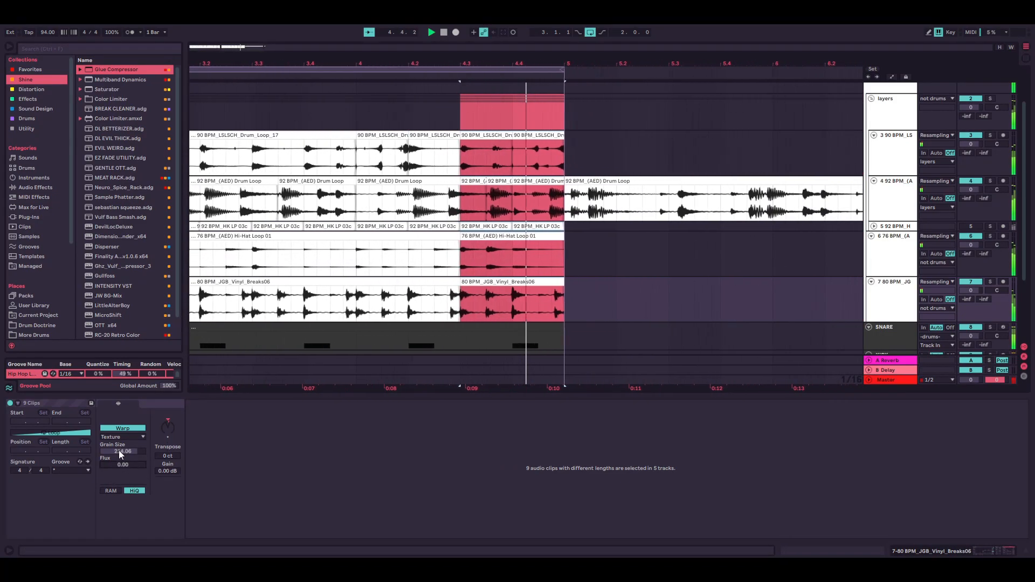
{"action": "mouse_move", "coordinate": [168, 427]}
{"action": "left_mouse_down"}
{"action": "mouse_move", "coordinate": [168, 455]}
{"action": "mouse_move", "coordinate": [168, 442]}
{"action": "left_mouse_up"}
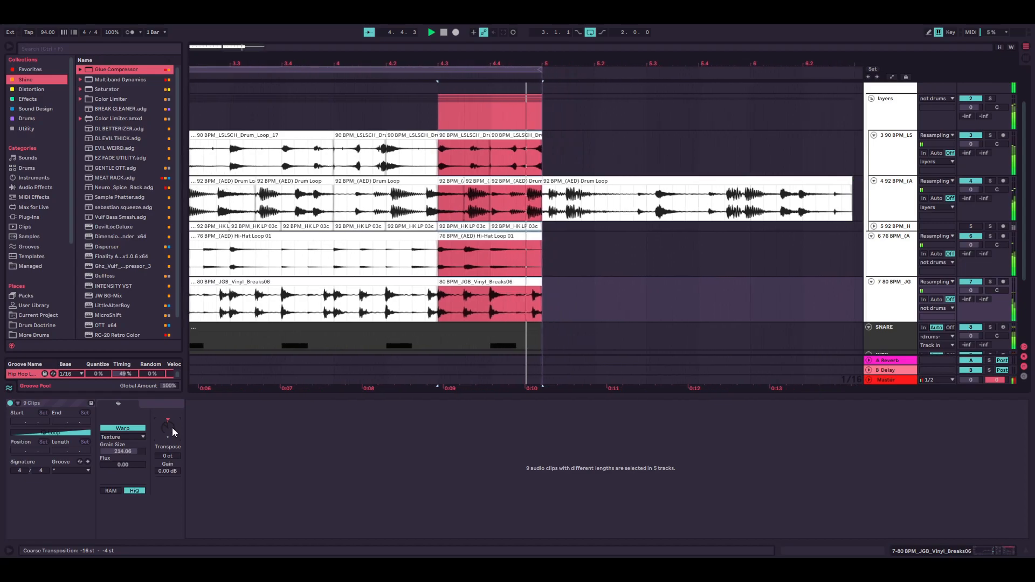
Move the snare note at 4.4 up from (AED) Snare 07 to another snare sample and audition the loop
{"action": "key", "text": "space"}
{"action": "left_click", "coordinate": [441, 110]}
{"action": "scroll", "coordinate": [477, 227], "scroll_direction": "down", "scroll_amount": 3}
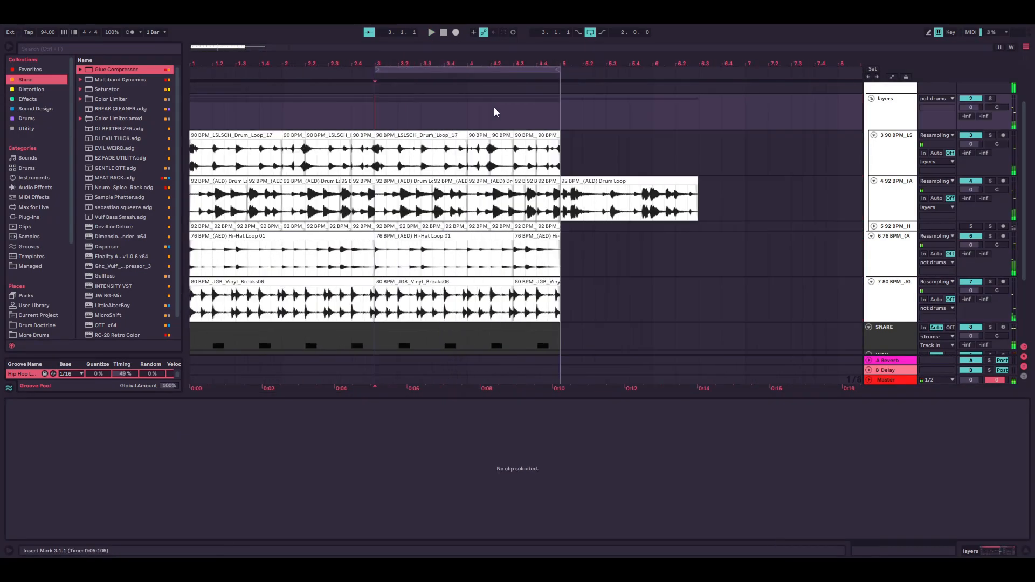
{"action": "scroll", "coordinate": [498, 260], "scroll_direction": "down", "scroll_amount": 3}
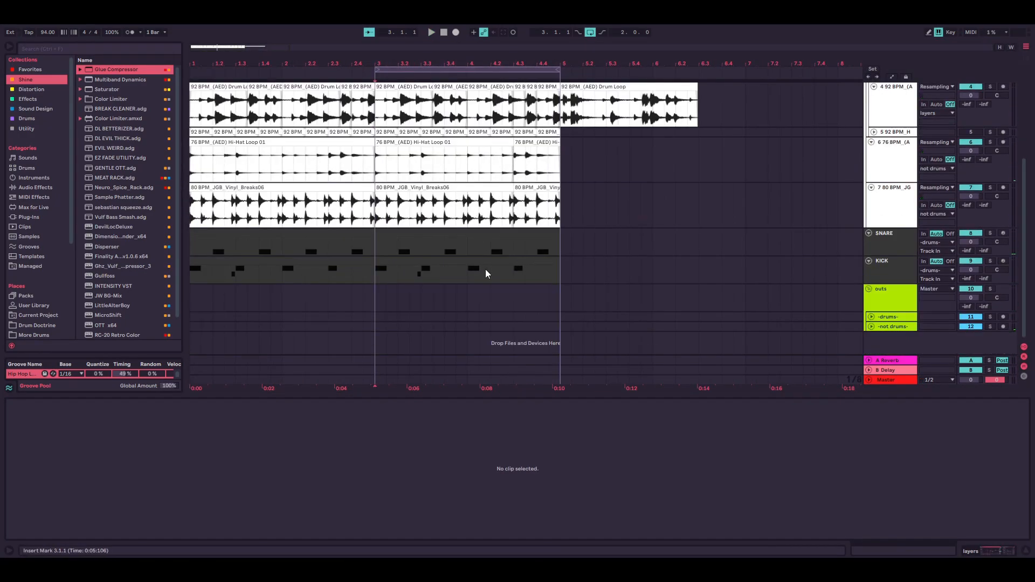
{"action": "left_click", "coordinate": [522, 225]}
{"action": "left_click", "coordinate": [531, 231]}
{"action": "left_click", "coordinate": [958, 473]}
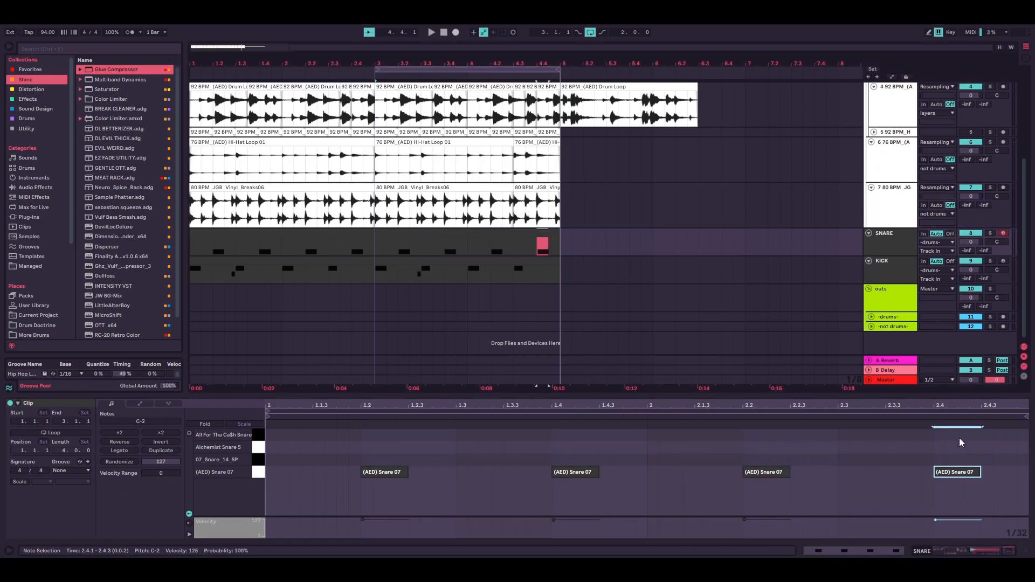
{"action": "key", "text": "Up"}
{"action": "key", "text": "space"}
{"action": "key", "text": "space"}
Group the layers group, the 76 BPM hi-hat loop track and the 80 BPM vinyl breaks track together inside not drums
{"action": "left_click", "coordinate": [365, 301]}
{"action": "scroll", "coordinate": [885, 251], "scroll_direction": "up", "scroll_amount": 4}
{"action": "double_click", "coordinate": [889, 117]}
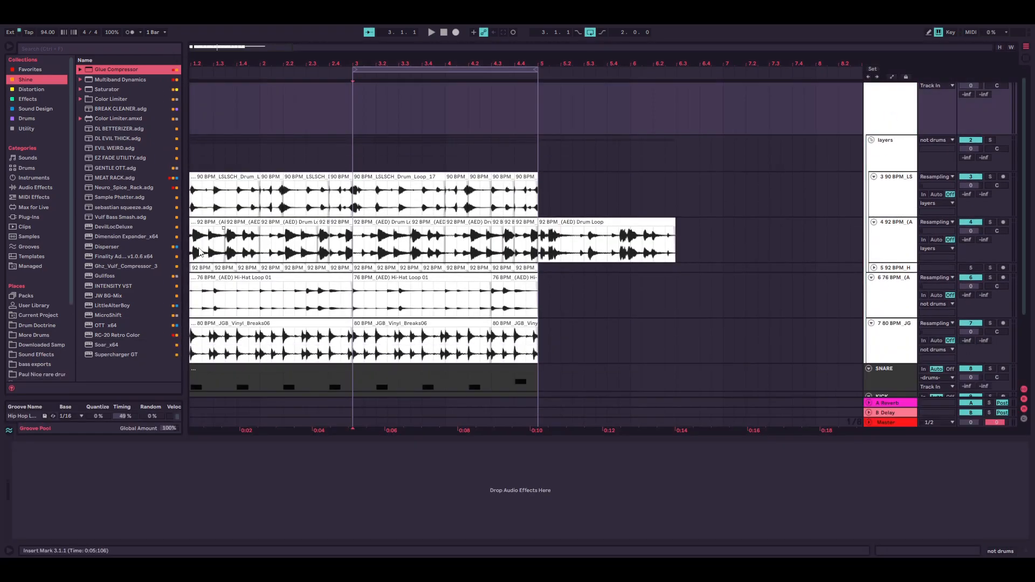
{"action": "scroll", "coordinate": [834, 157], "scroll_direction": "down", "scroll_amount": 3}
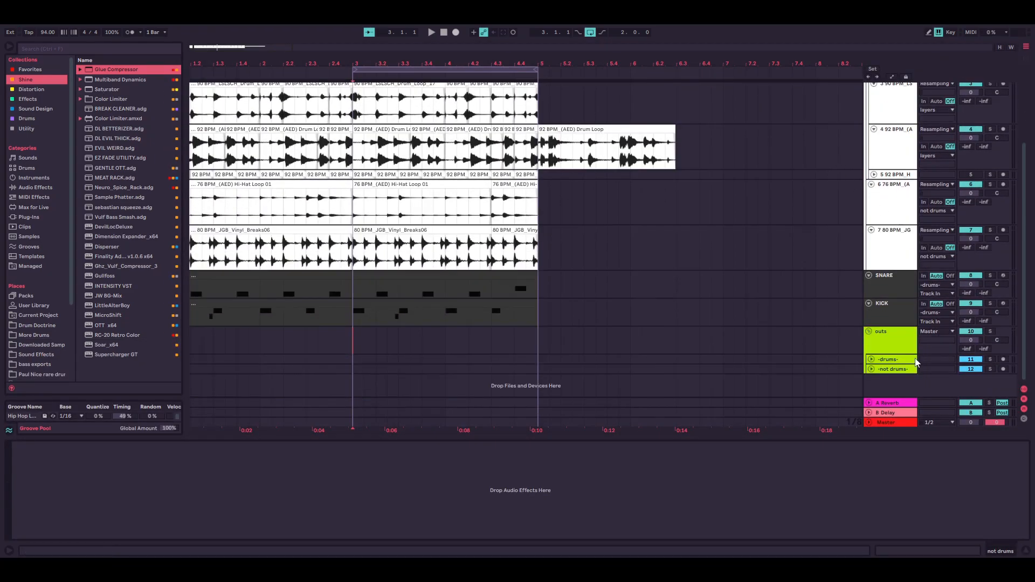
{"action": "scroll", "coordinate": [913, 349], "scroll_direction": "up", "scroll_amount": 3}
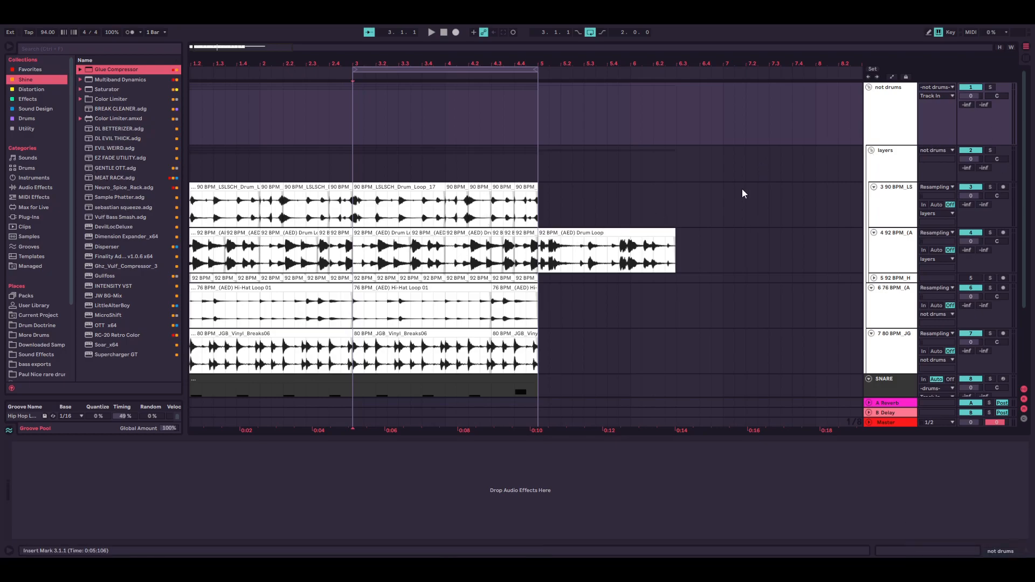
{"action": "left_click", "coordinate": [892, 165]}
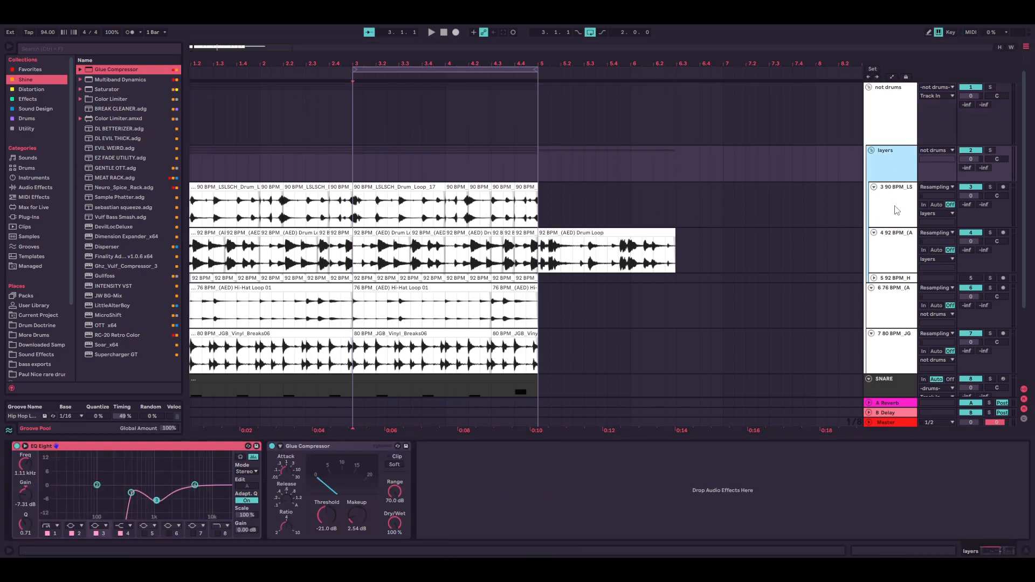
{"action": "left_click", "coordinate": [894, 363], "text": "ctrl"}
{"action": "left_click", "coordinate": [892, 318], "text": "ctrl"}
{"action": "key", "text": "ctrl+g"}
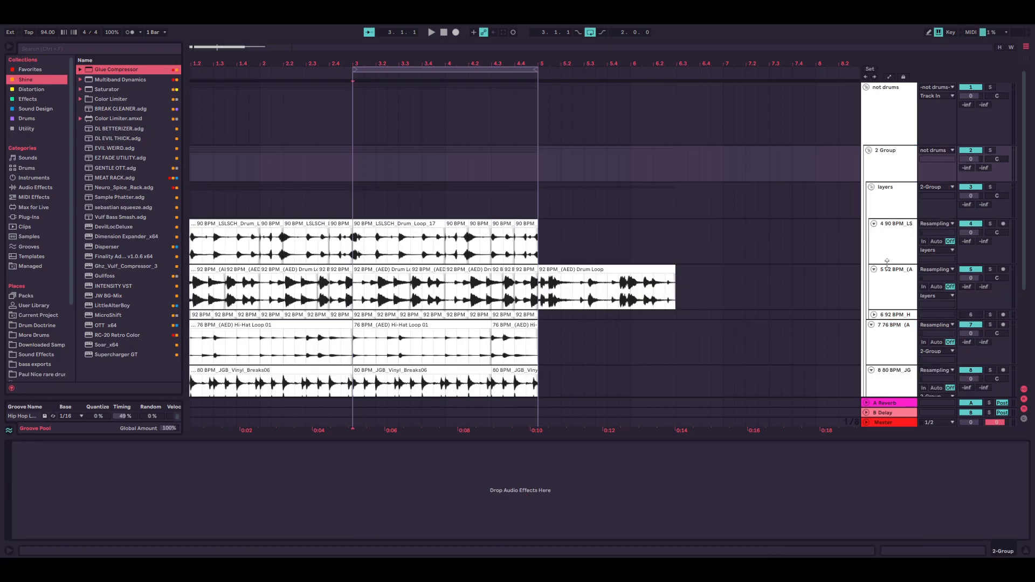
Colour the new 2 Group orange and assign that colour to its grouped tracks and clips
{"action": "right_click", "coordinate": [886, 174]}
{"action": "left_click", "coordinate": [910, 288]}
{"action": "right_click", "coordinate": [889, 163]}
{"action": "left_click", "coordinate": [903, 287]}
{"action": "right_click", "coordinate": [889, 168]}
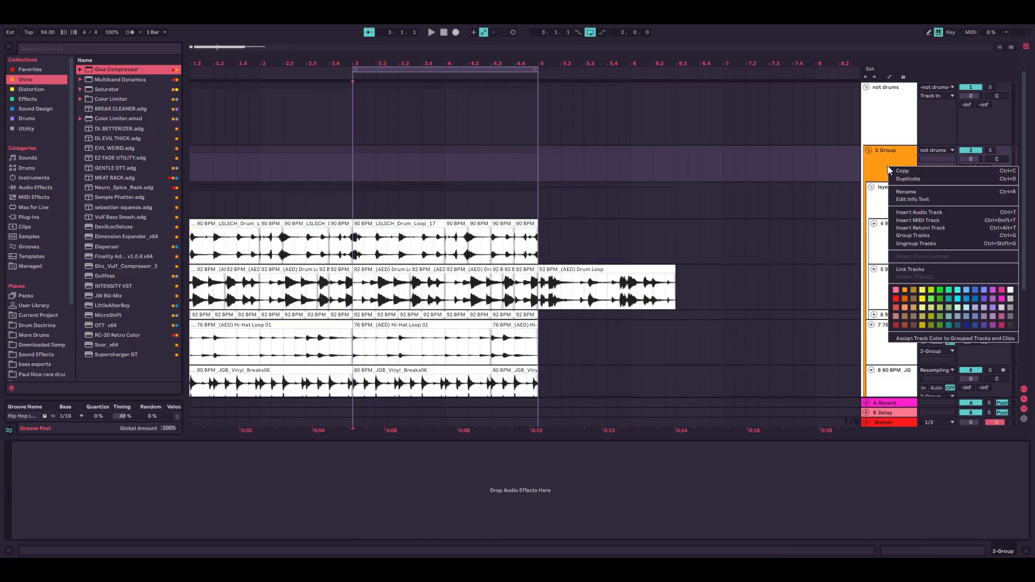
{"action": "left_click", "coordinate": [911, 328]}
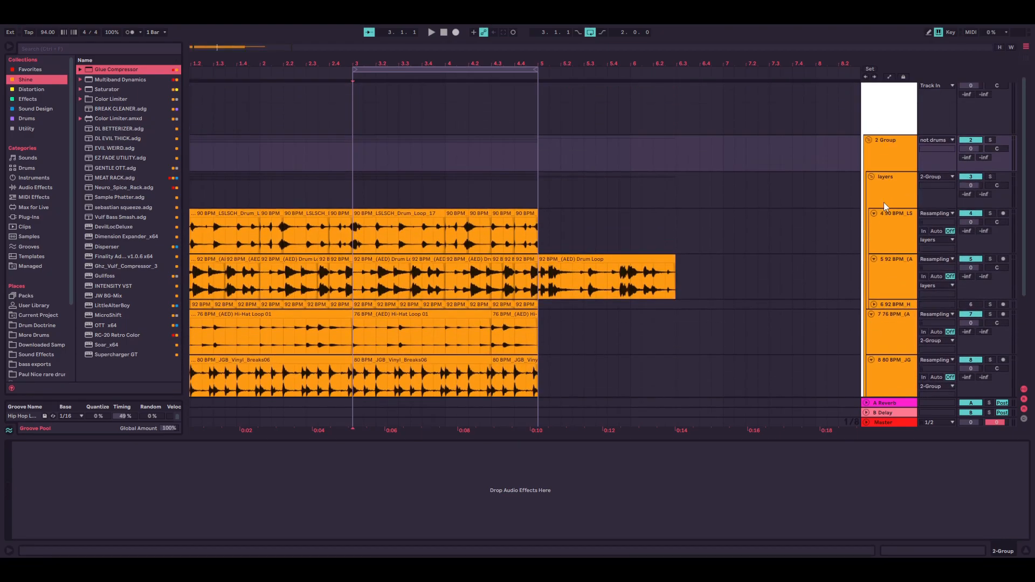
Collapse the layers group and check the effect chains on the hi-hat loop and vinyl breaks tracks
{"action": "left_click", "coordinate": [889, 192]}
{"action": "left_click", "coordinate": [872, 176]}
{"action": "left_click", "coordinate": [884, 235]}
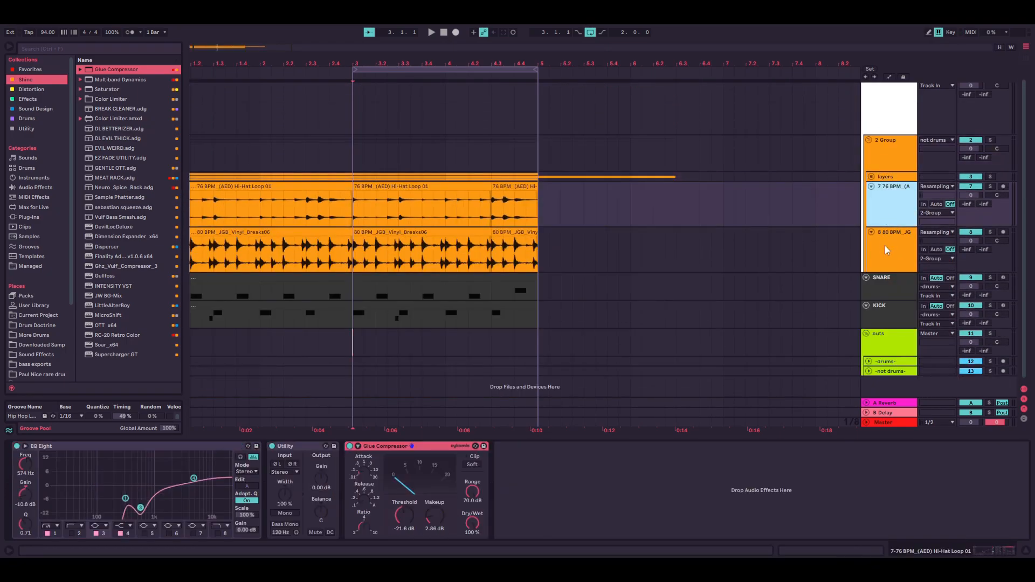
{"action": "left_click", "coordinate": [888, 206]}
{"action": "left_click", "coordinate": [891, 251]}
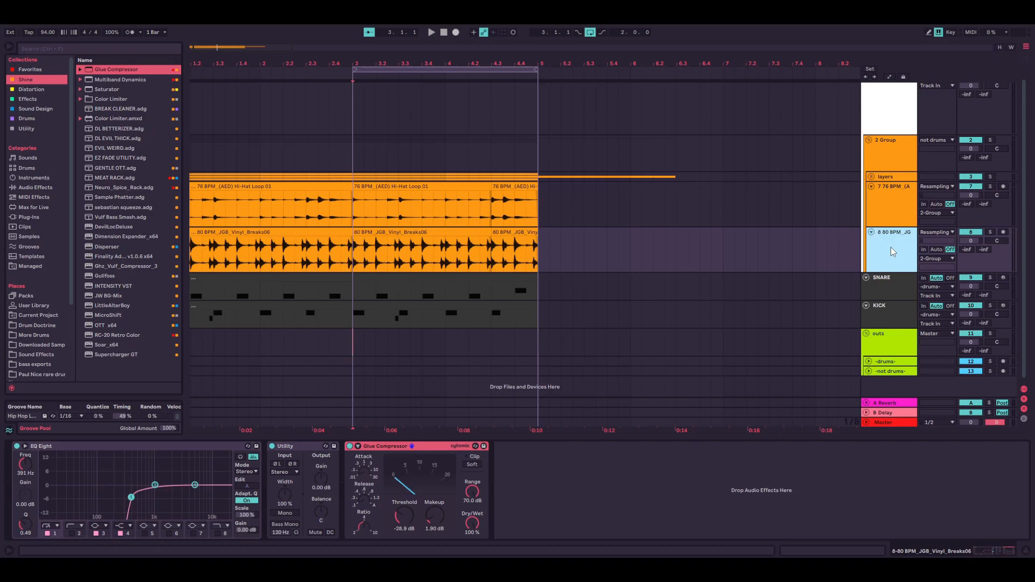
{"action": "left_click", "coordinate": [893, 179]}
Add a Phaser-Flanger to 2 Group and set its dry/wet to 29% during playback
{"action": "left_click", "coordinate": [892, 165]}
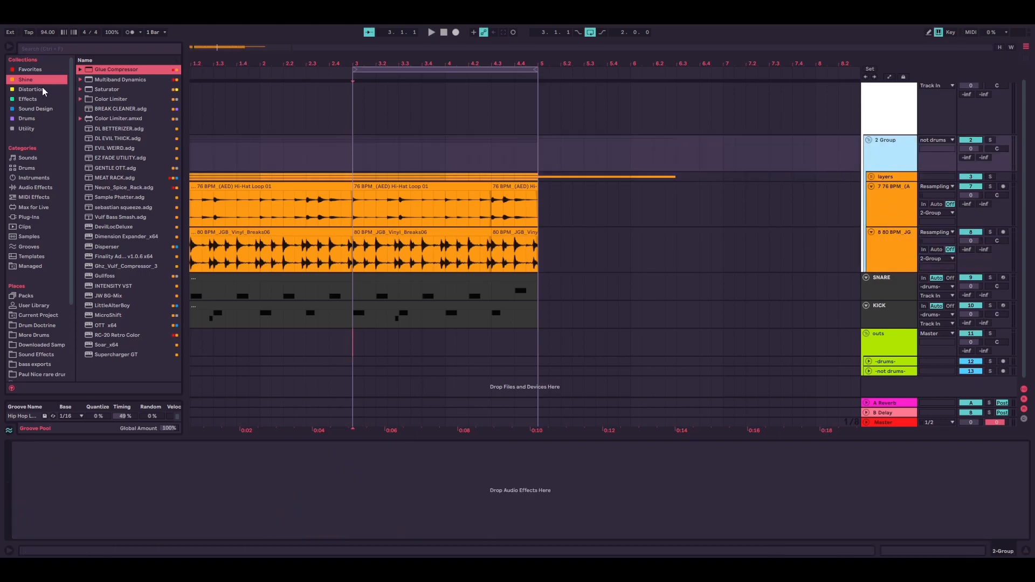
{"action": "left_click", "coordinate": [30, 99]}
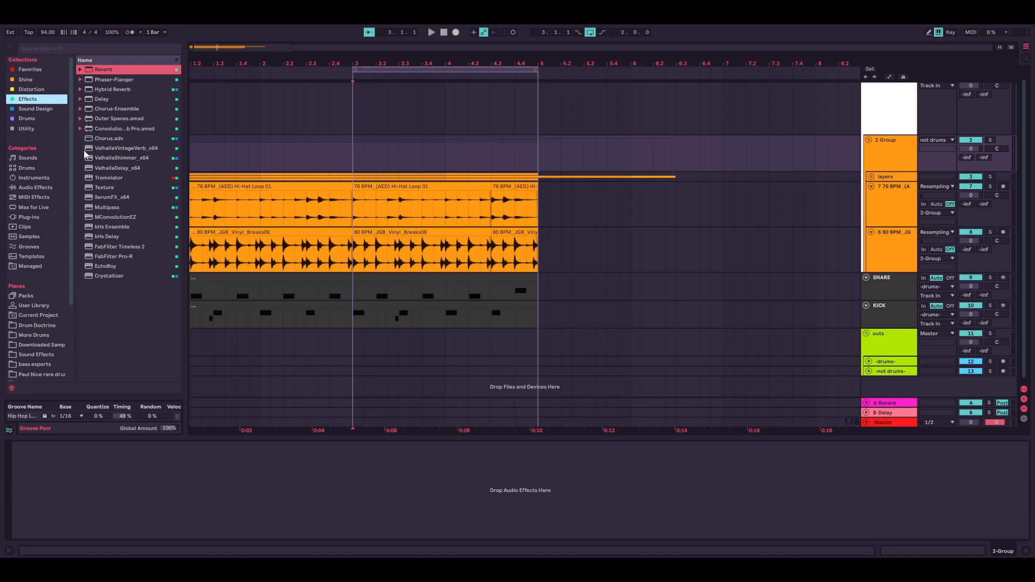
{"action": "left_click_drag", "start_coordinate": [92, 81], "coordinate": [75, 510]}
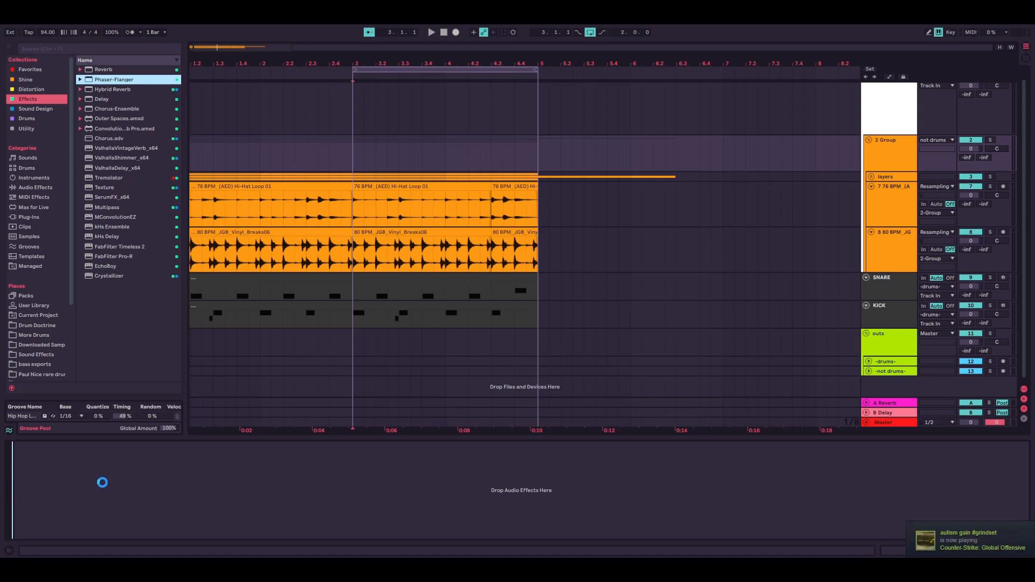
{"action": "key", "text": "space"}
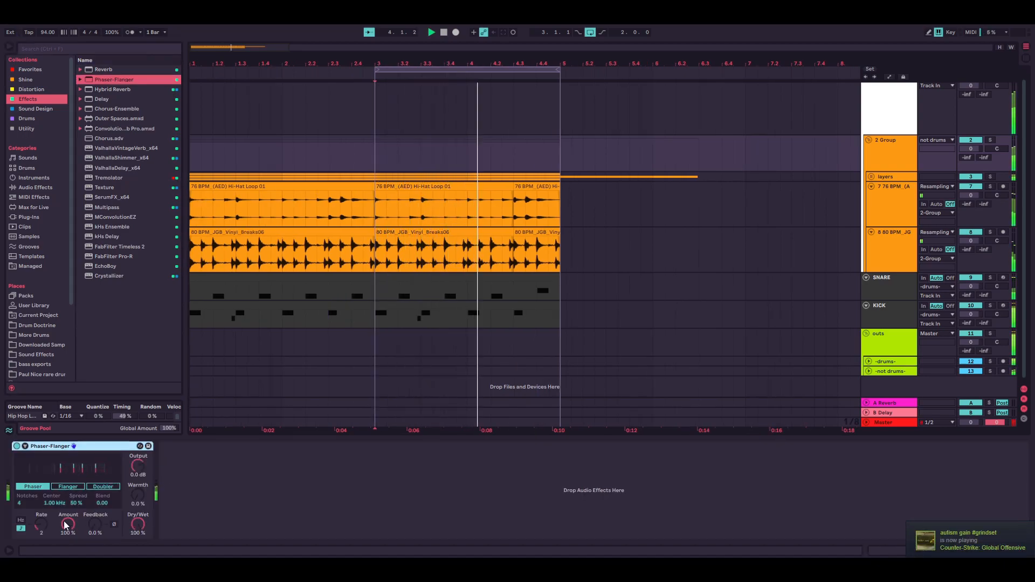
{"action": "left_click_drag", "start_coordinate": [138, 524], "coordinate": [138, 561]}
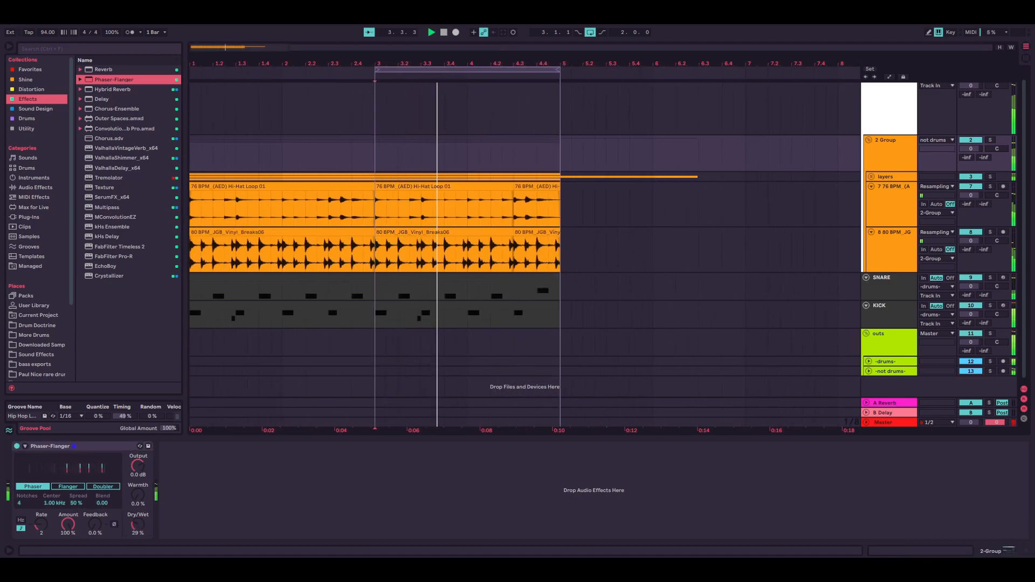
{"action": "key", "text": "space"}
Add a Delay after the Phaser-Flanger, unsync its linked left and right times and set them to 41.1 ms
{"action": "left_click_drag", "start_coordinate": [104, 99], "coordinate": [237, 500]}
{"action": "key", "text": "space"}
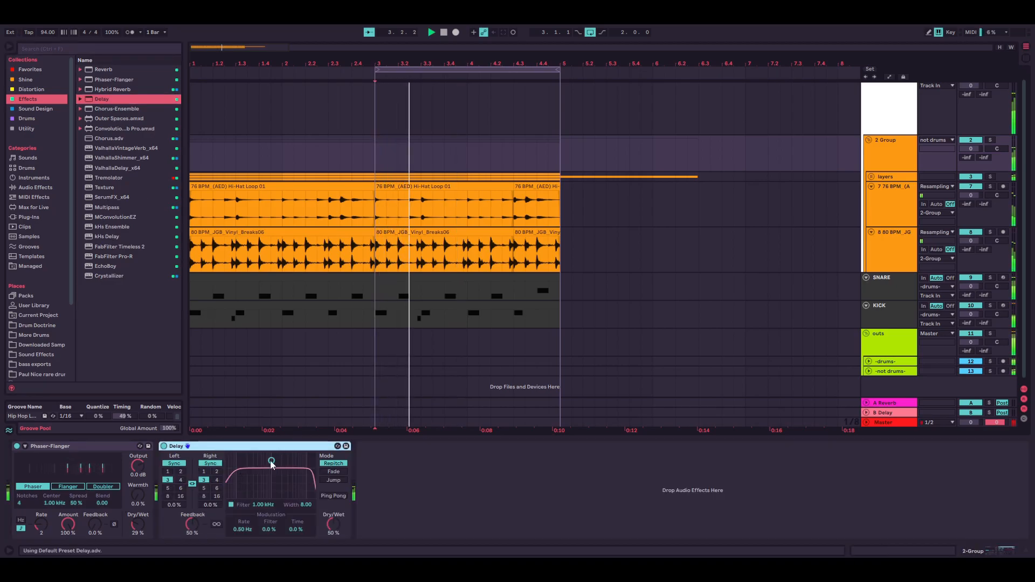
{"action": "left_click", "coordinate": [175, 464]}
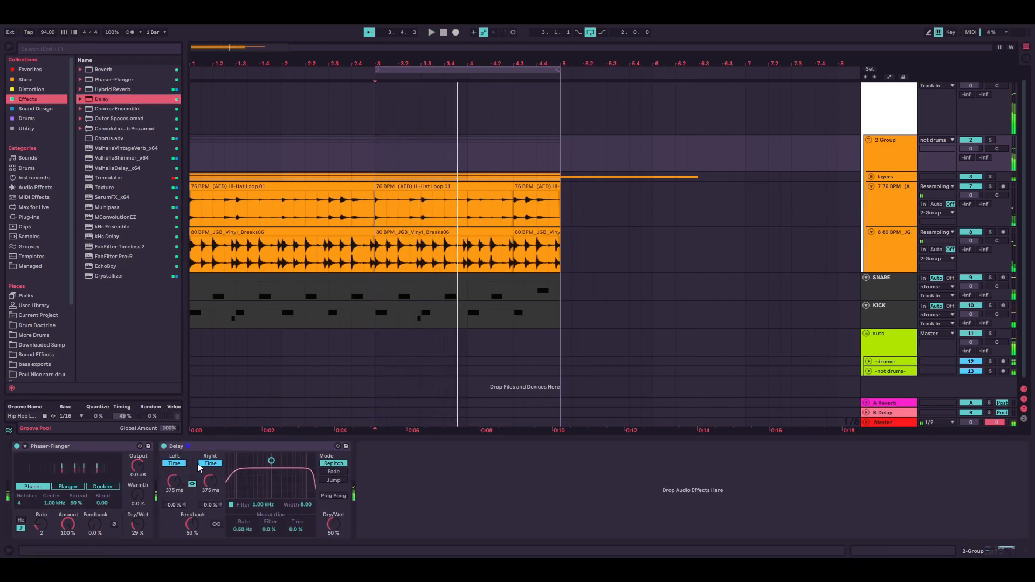
{"action": "key", "text": "space"}
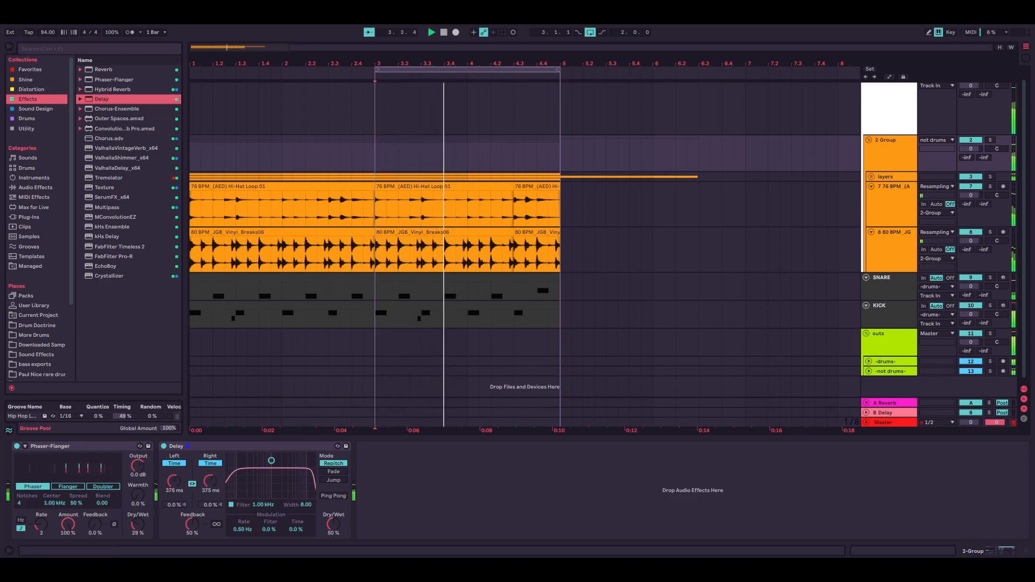
{"action": "mouse_move", "coordinate": [209, 483]}
{"action": "left_mouse_down"}
{"action": "mouse_move", "coordinate": [209, 499]}
{"action": "mouse_move", "coordinate": [210, 488]}
{"action": "left_mouse_up"}
{"action": "key", "text": "space"}
Automate the Delay's dry/wet on 2 Group to ramp up from 0% at 3.2, hold until 3.4 and return to 0% at bar 4
{"action": "right_click", "coordinate": [210, 488]}
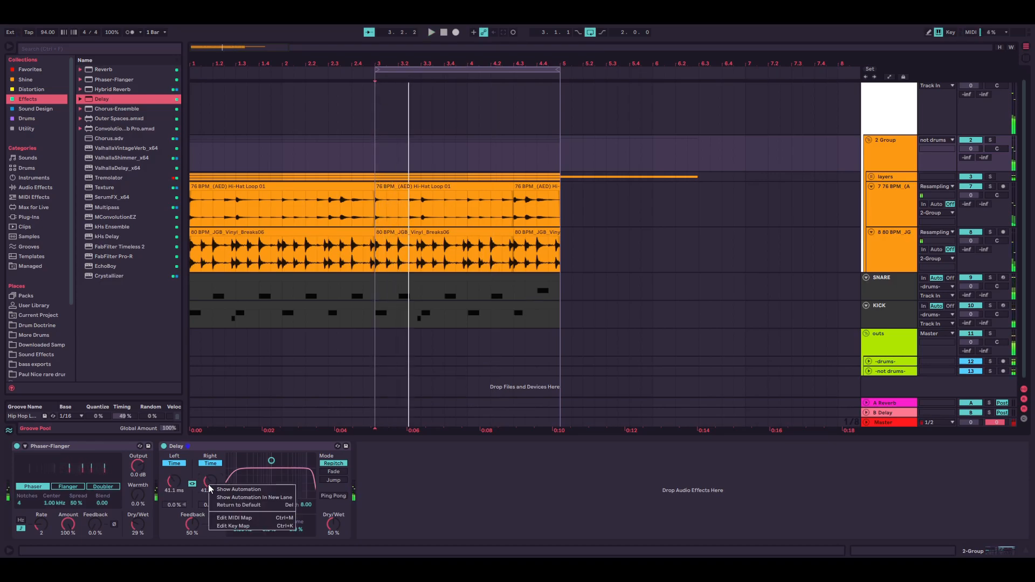
{"action": "left_click", "coordinate": [334, 529]}
{"action": "right_click", "coordinate": [334, 528]}
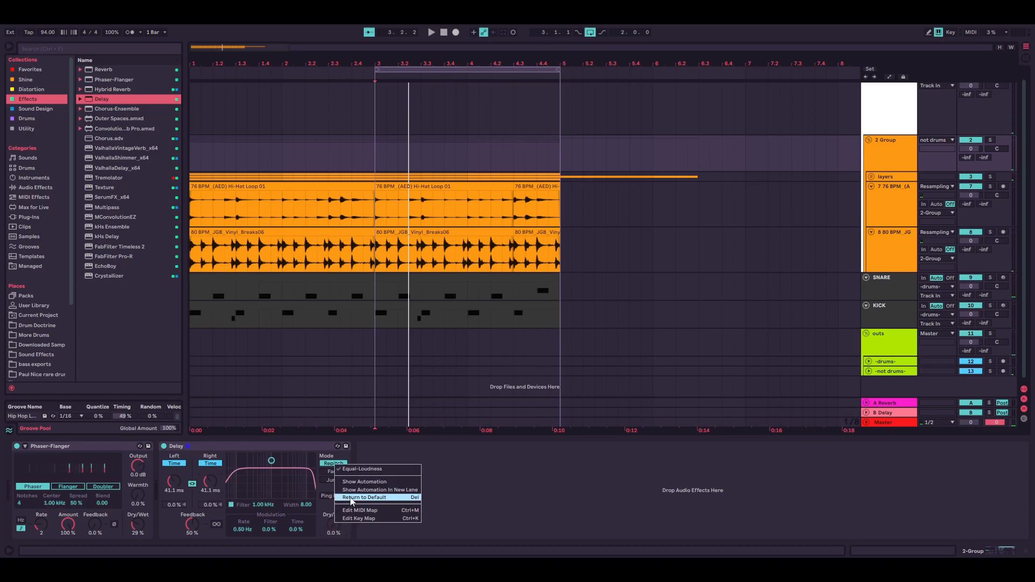
{"action": "left_click", "coordinate": [367, 481]}
{"action": "left_click", "coordinate": [375, 171]}
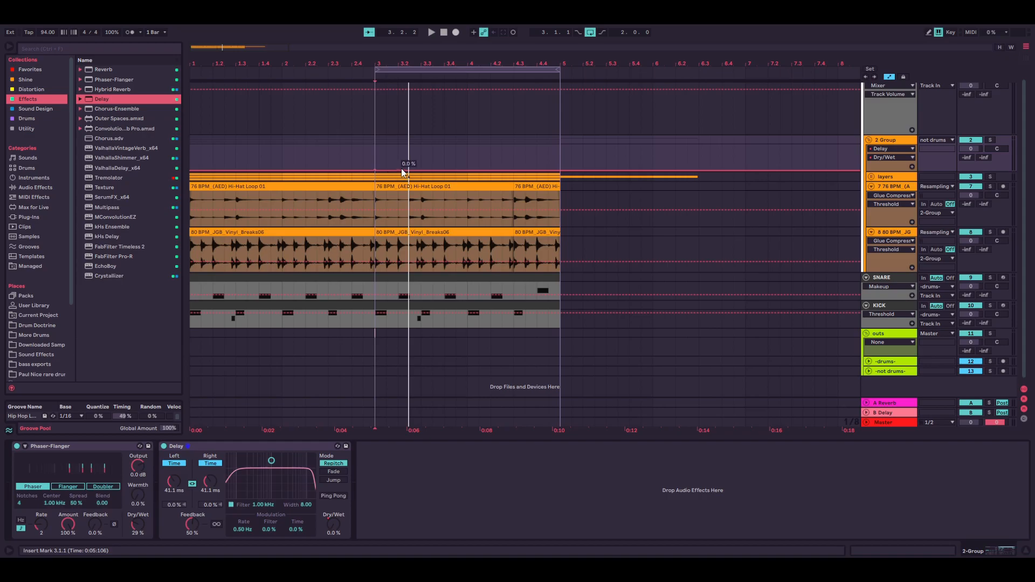
{"action": "left_click_drag", "start_coordinate": [409, 172], "coordinate": [408, 145]}
{"action": "left_click", "coordinate": [444, 145]}
{"action": "left_click_drag", "start_coordinate": [467, 145], "coordinate": [468, 170]}
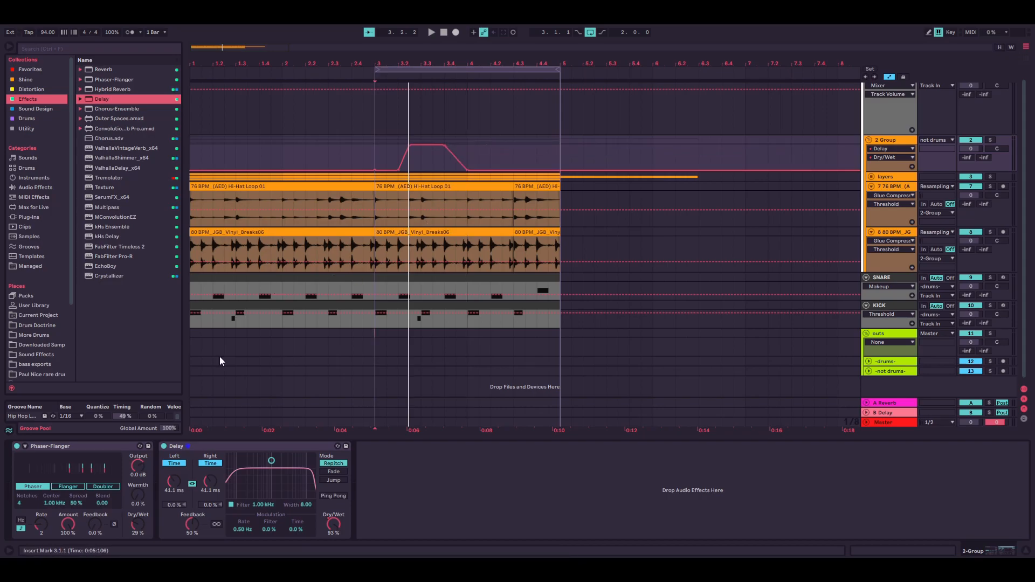
Automate the Delay's left time to rise from 41.1 ms at 3.2 to 733 ms and play it back
{"action": "right_click", "coordinate": [211, 482]}
{"action": "left_click", "coordinate": [231, 487]}
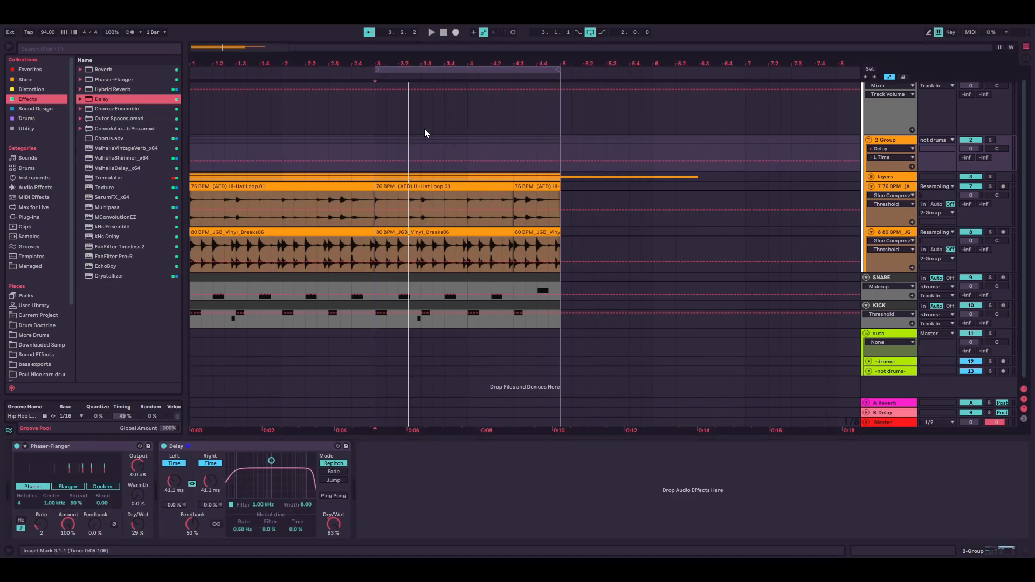
{"action": "mouse_move", "coordinate": [400, 163]}
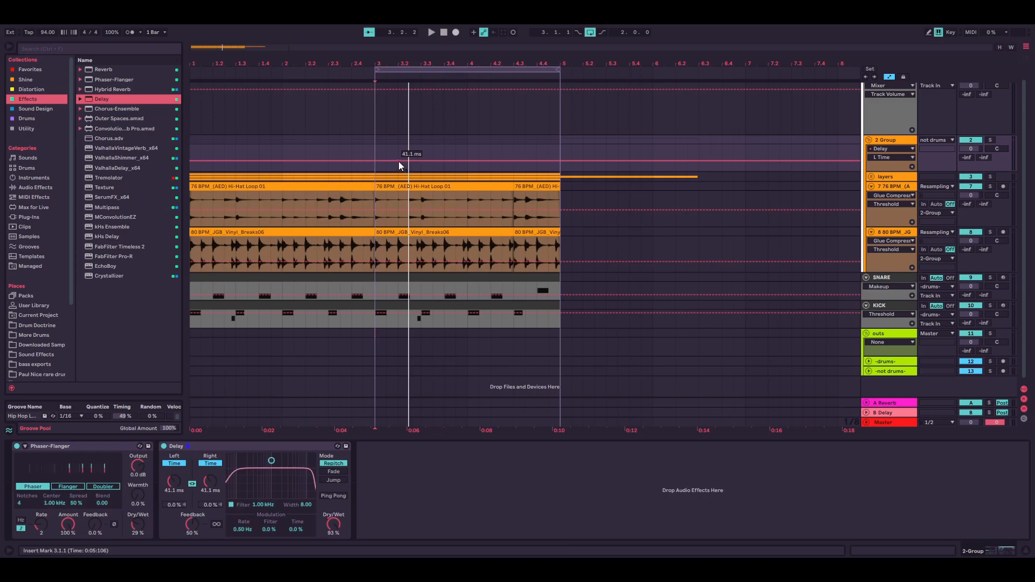
{"action": "left_click_drag", "start_coordinate": [410, 160], "coordinate": [410, 153]}
{"action": "key", "text": "space"}
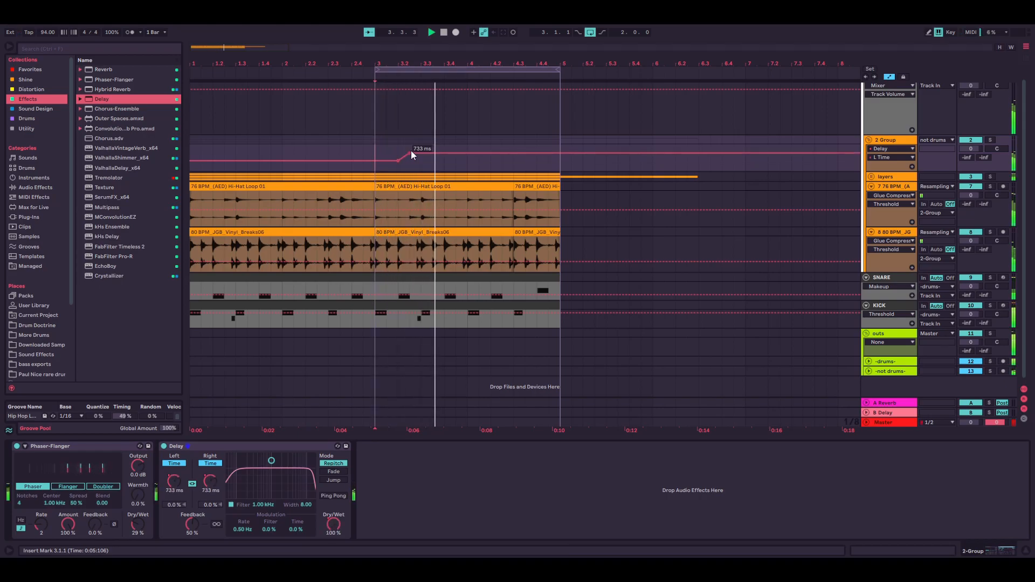
Lower the top of the Delay time automation to 279 ms and audition the change
{"action": "key", "text": "space"}
{"action": "left_click_drag", "start_coordinate": [406, 153], "coordinate": [407, 157]}
{"action": "key", "text": "space"}
{"action": "key", "text": "plus"}
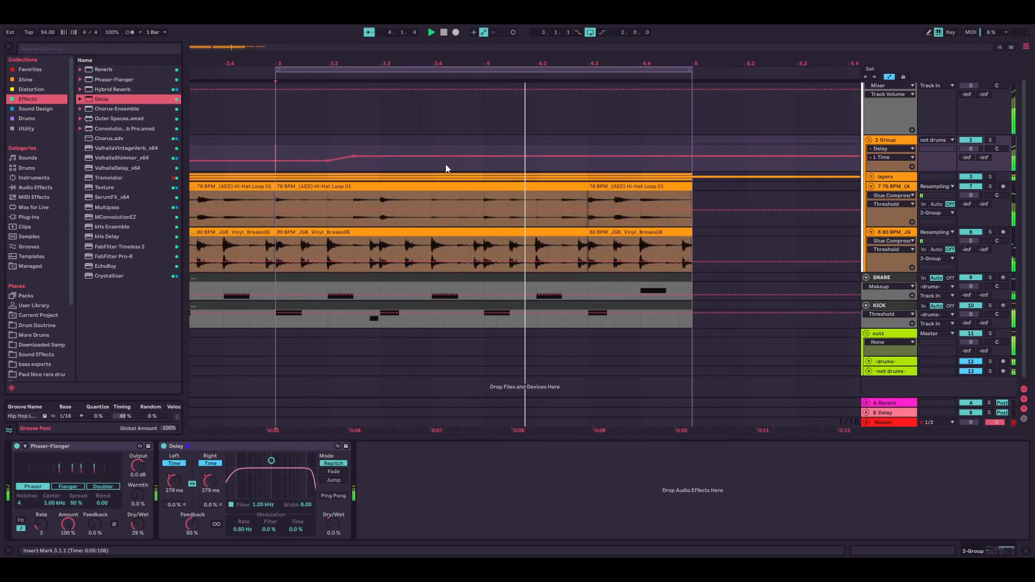
{"action": "key", "text": "space"}
Reshape the Delay's dry/wet automation into two sharp peaks between 3.2 and 3.4, dropping to 0% at 3.3
{"action": "right_click", "coordinate": [333, 525]}
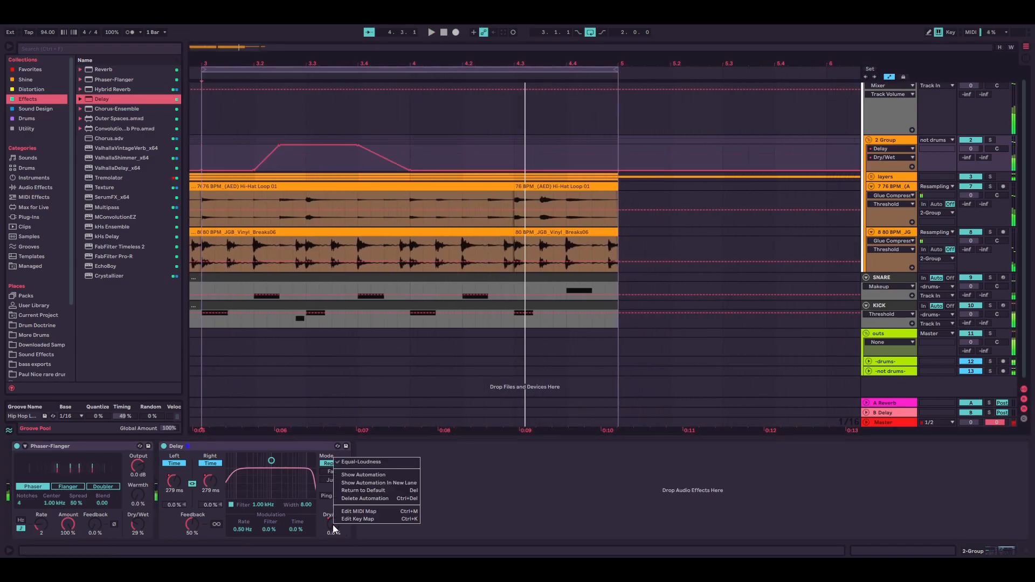
{"action": "left_click", "coordinate": [357, 476]}
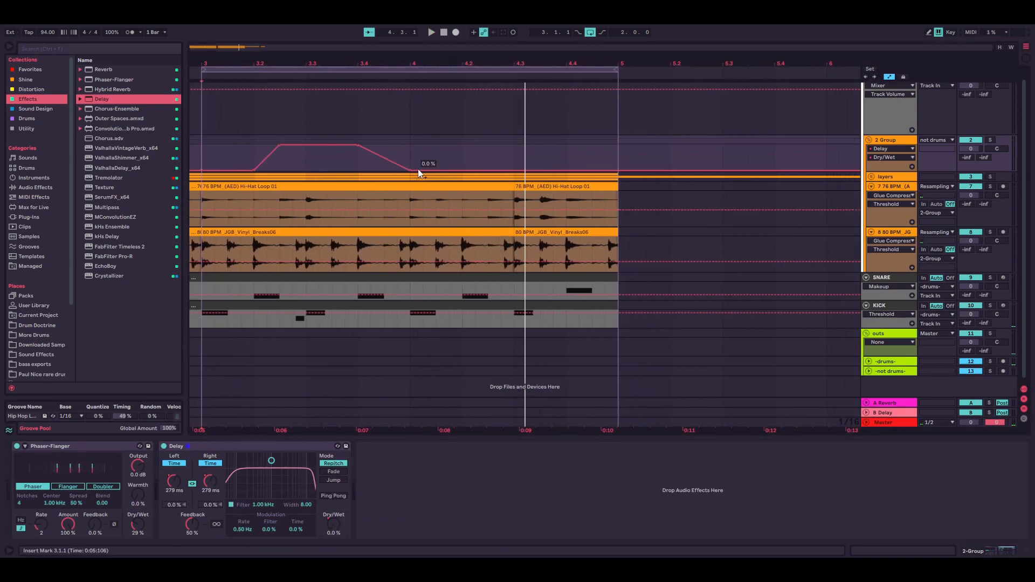
{"action": "mouse_move", "coordinate": [359, 145]}
{"action": "left_mouse_down"}
{"action": "mouse_move", "coordinate": [332, 145]}
{"action": "mouse_move", "coordinate": [368, 162]}
{"action": "left_mouse_up"}
{"action": "left_click", "coordinate": [221, 153]}
{"action": "key", "text": "space"}
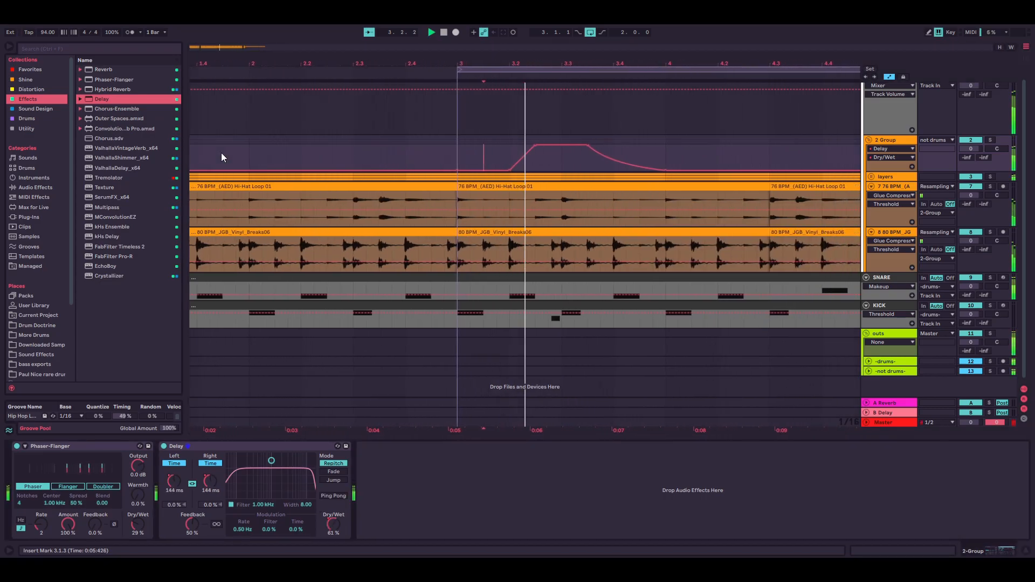
{"action": "scroll", "coordinate": [319, 169], "scroll_direction": "down", "scroll_amount": 3}
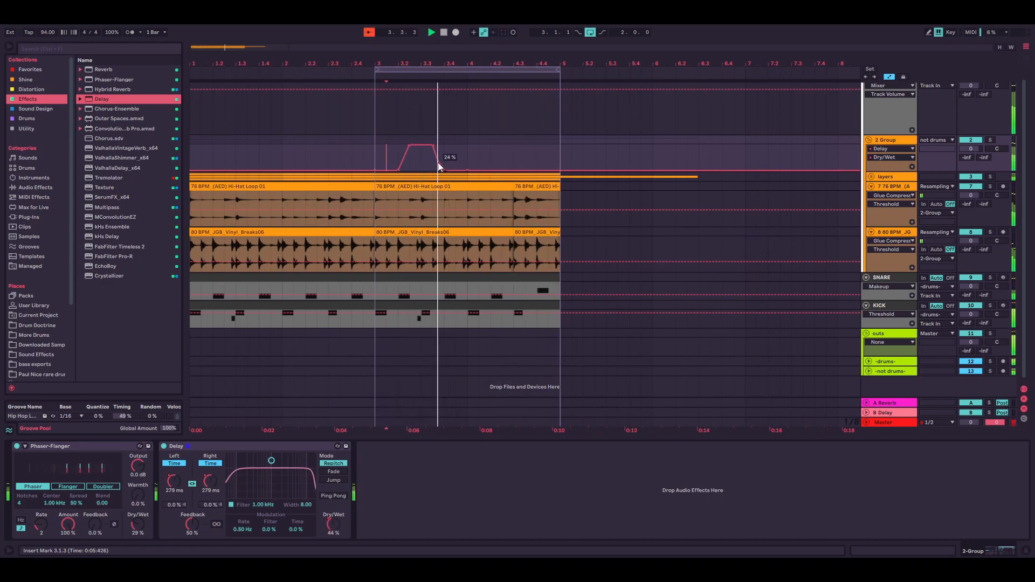
{"action": "left_click_drag", "start_coordinate": [421, 145], "coordinate": [422, 170]}
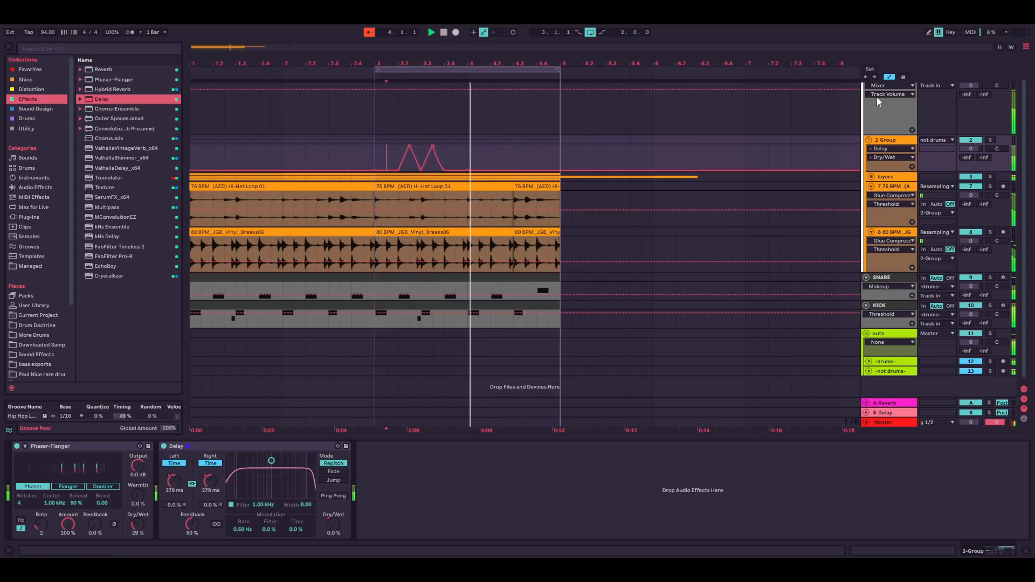
Leave the automation view and add OTT_x64 from the Shine collection after the Delay on 2 Group
{"action": "left_click", "coordinate": [884, 140]}
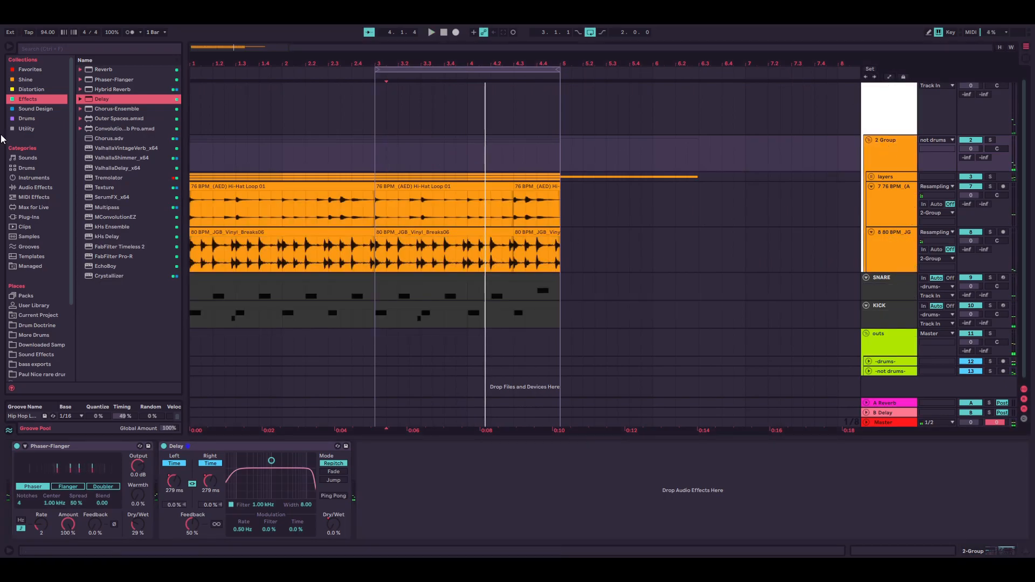
{"action": "left_click", "coordinate": [28, 80]}
{"action": "left_click_drag", "start_coordinate": [95, 326], "coordinate": [389, 488]}
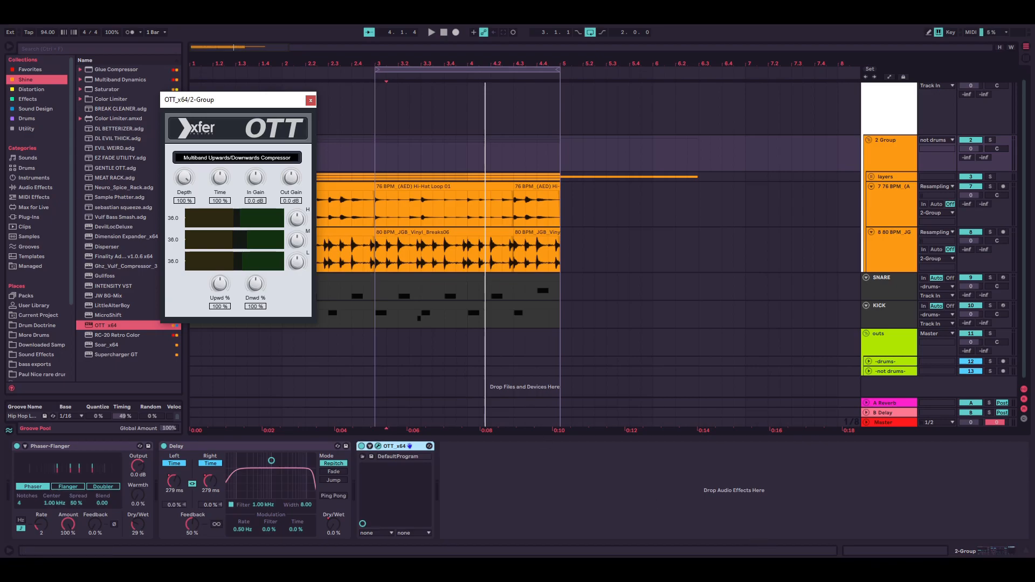
During playback, set OTT's Depth to about 64% and Out Gain to about 3.9 dB on 2 Group, and close the plug-in window
{"action": "left_click", "coordinate": [261, 110]}
{"action": "key", "text": "space"}
{"action": "left_click_drag", "start_coordinate": [292, 180], "coordinate": [292, 186]}
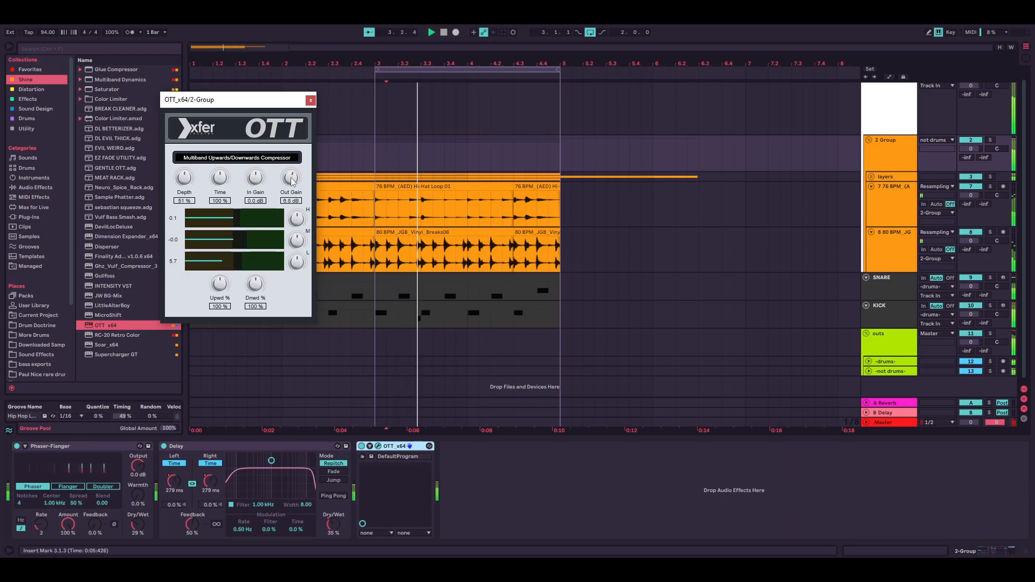
{"action": "left_click_drag", "start_coordinate": [185, 181], "coordinate": [187, 194]}
{"action": "left_click_drag", "start_coordinate": [184, 203], "coordinate": [192, 173]}
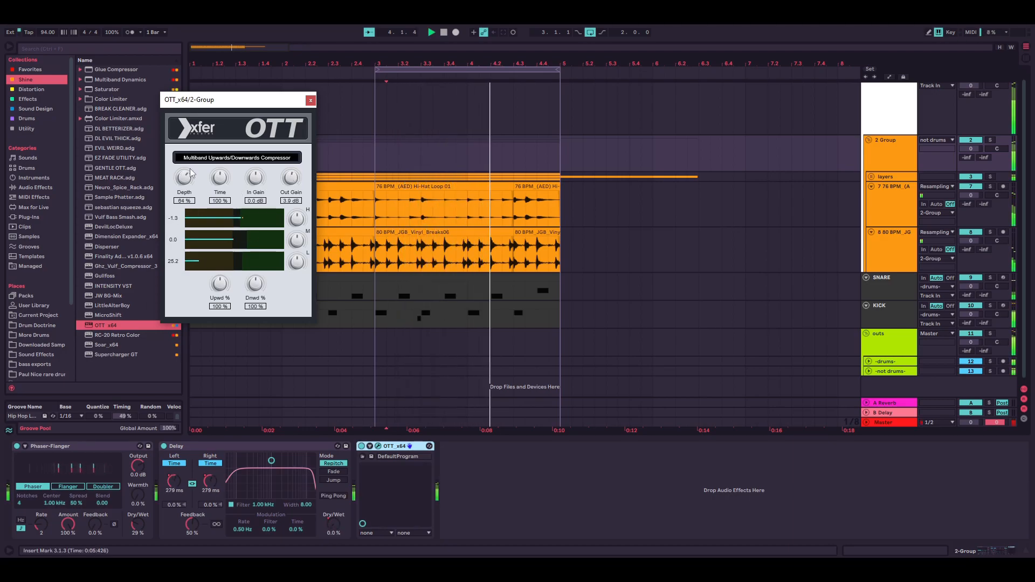
{"action": "left_click", "coordinate": [310, 101]}
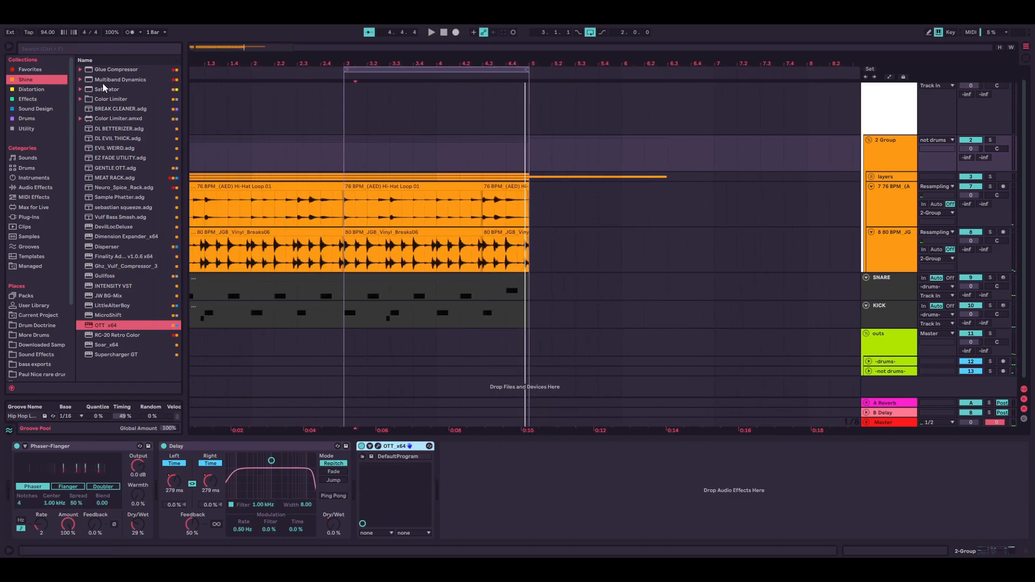
Add a Glue Compressor after OTT on 2 Group and lower its threshold to -24.8 dB during playback
{"action": "double_click", "coordinate": [110, 69]}
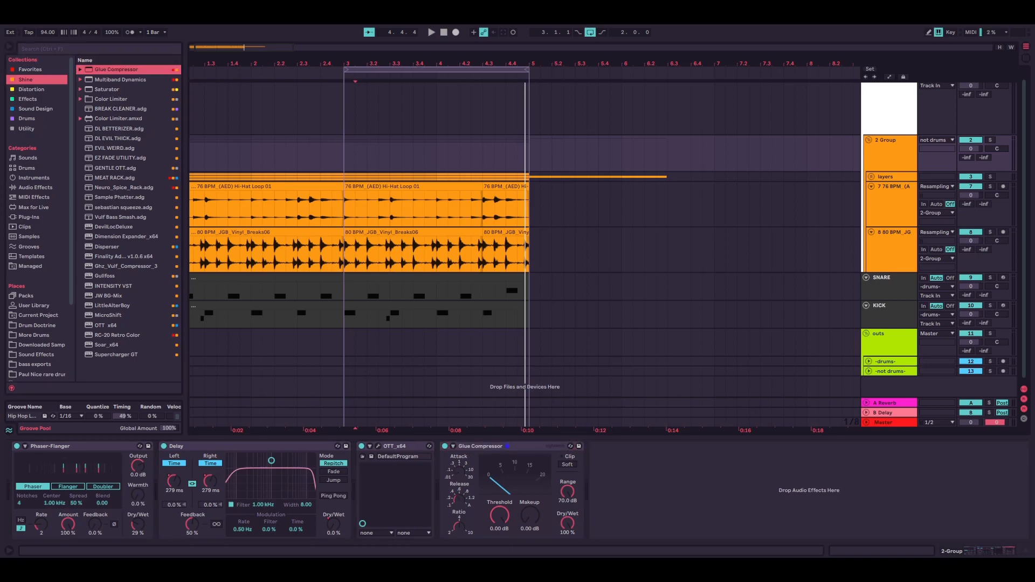
{"action": "key", "text": "space"}
{"action": "left_click_drag", "start_coordinate": [500, 516], "coordinate": [499, 542]}
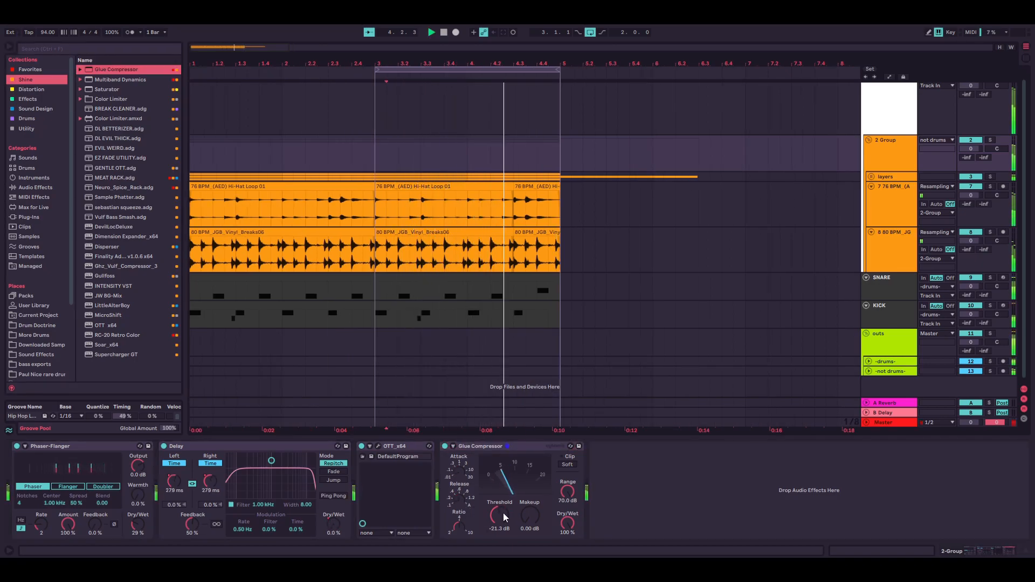
{"action": "left_click_drag", "start_coordinate": [503, 514], "coordinate": [500, 516]}
{"action": "key", "text": "space"}
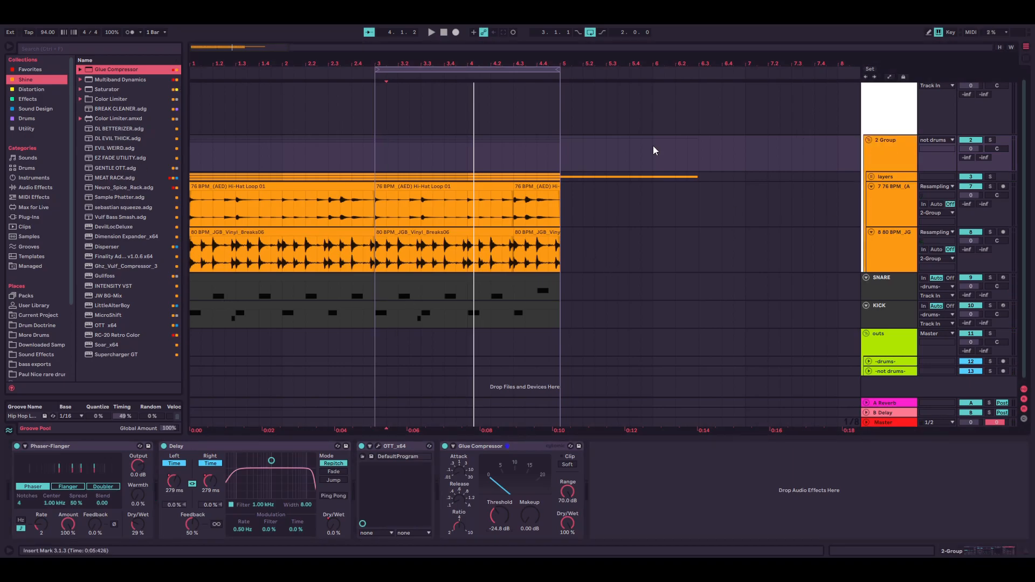
Insert EQ Eight between OTT and the Glue Compressor, with a low cut at about 325 Hz and a 3.35 dB boost at 7.91 kHz
{"action": "left_click", "coordinate": [27, 130]}
{"action": "left_click_drag", "start_coordinate": [98, 117], "coordinate": [419, 520]}
{"action": "left_click", "coordinate": [478, 532]}
{"action": "left_click_drag", "start_coordinate": [453, 465], "coordinate": [453, 448]}
{"action": "left_click_drag", "start_coordinate": [452, 529], "coordinate": [452, 538]}
{"action": "key", "text": "space"}
{"action": "left_click_drag", "start_coordinate": [453, 465], "coordinate": [453, 474]}
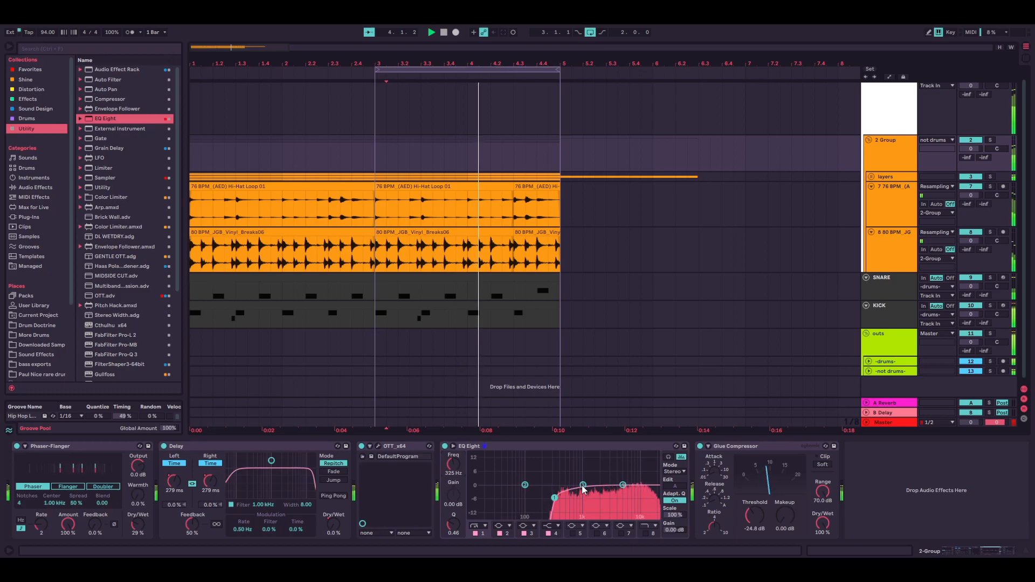
{"action": "left_click_drag", "start_coordinate": [582, 486], "coordinate": [624, 480]}
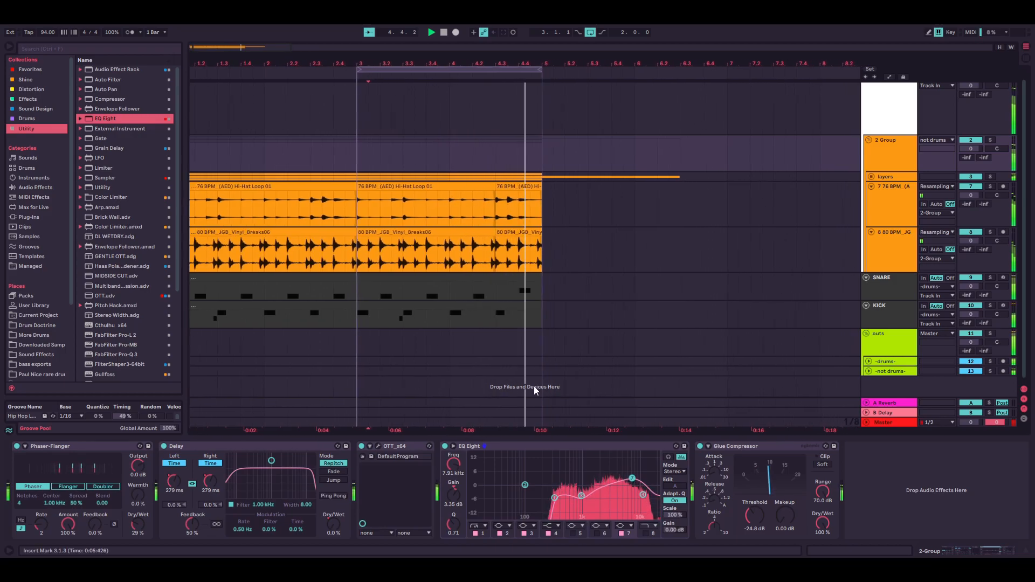
Insert MicroShift between EQ Eight and the Glue Compressor on the layers group, and lower its Mix to about halfway during playback
{"action": "left_click", "coordinate": [888, 176]}
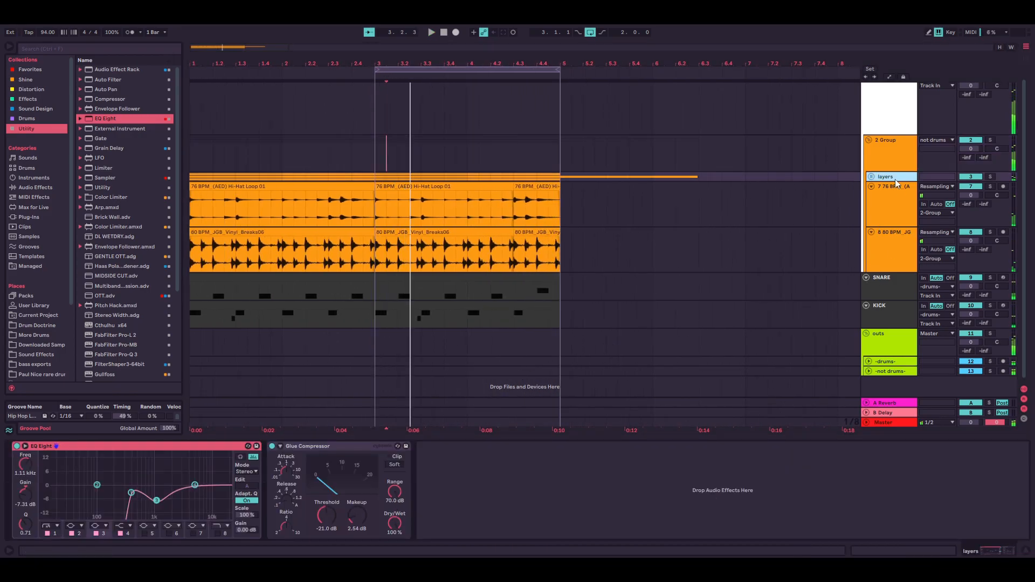
{"action": "left_click", "coordinate": [30, 99]}
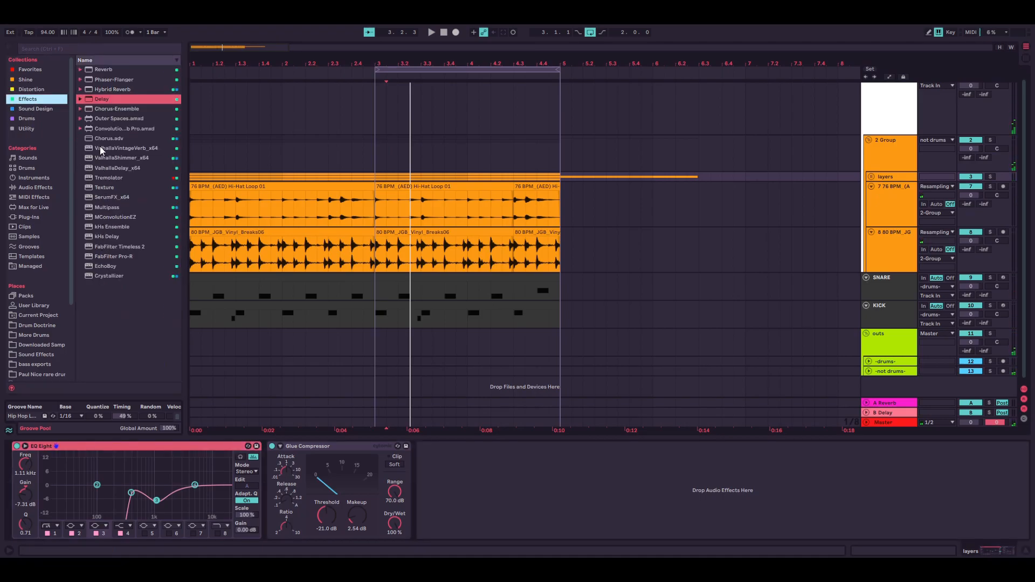
{"action": "left_click", "coordinate": [33, 80]}
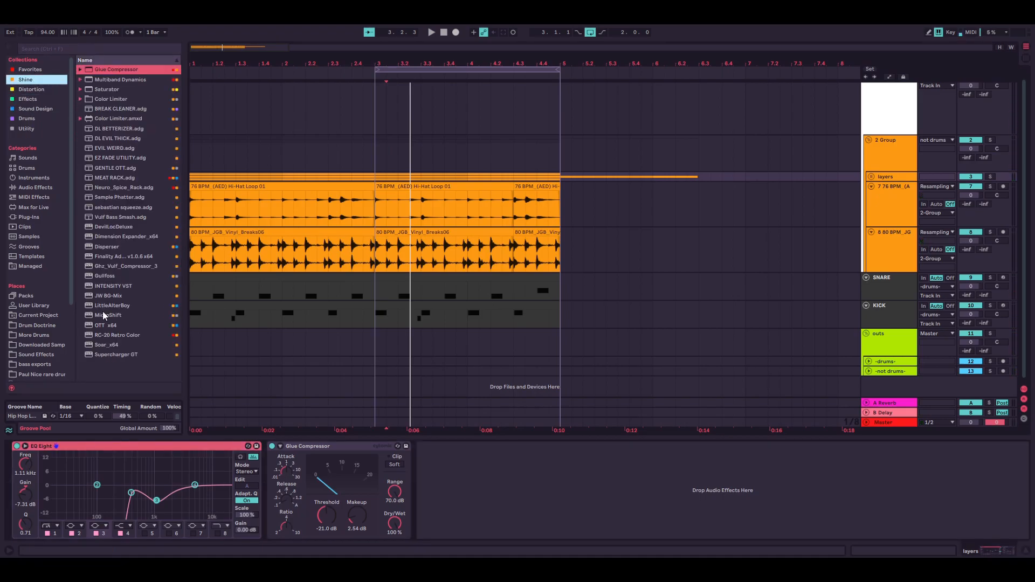
{"action": "left_click_drag", "start_coordinate": [99, 318], "coordinate": [272, 510]}
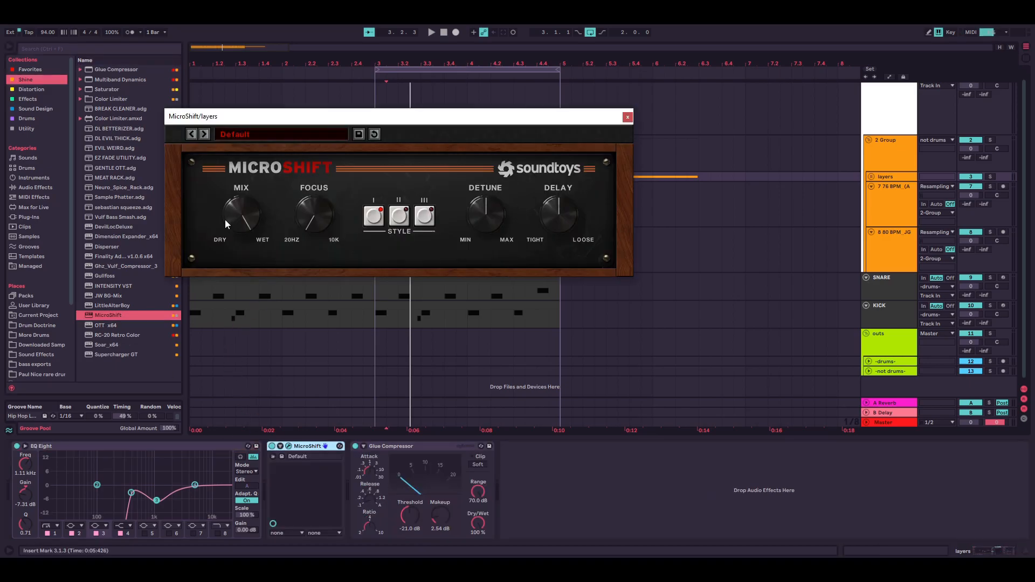
{"action": "key", "text": "space"}
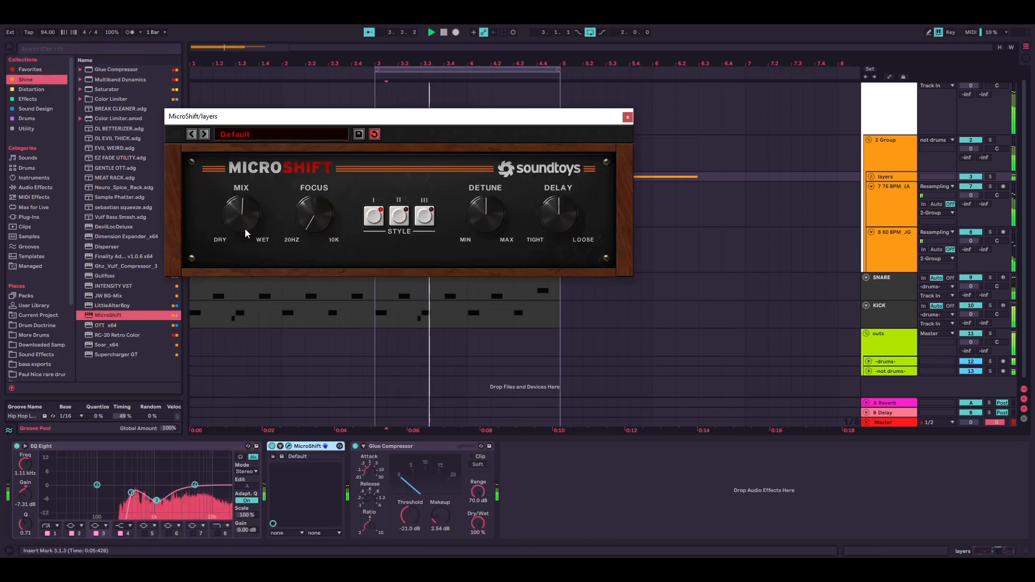
{"action": "left_click", "coordinate": [628, 117]}
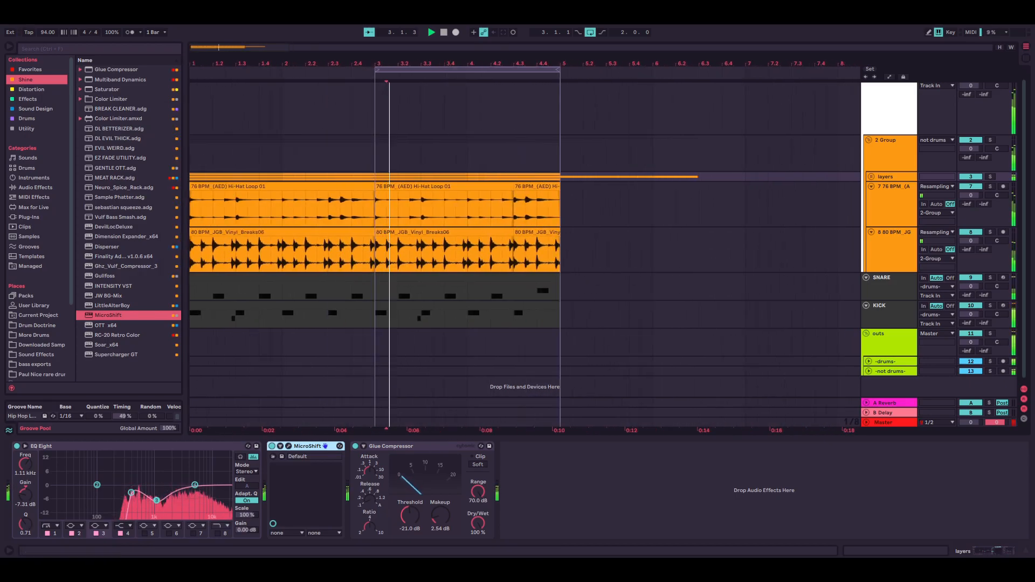
Place the playback start at 3.1.1 and audition the loop with the SNARE track's devices open
{"action": "left_click", "coordinate": [379, 145]}
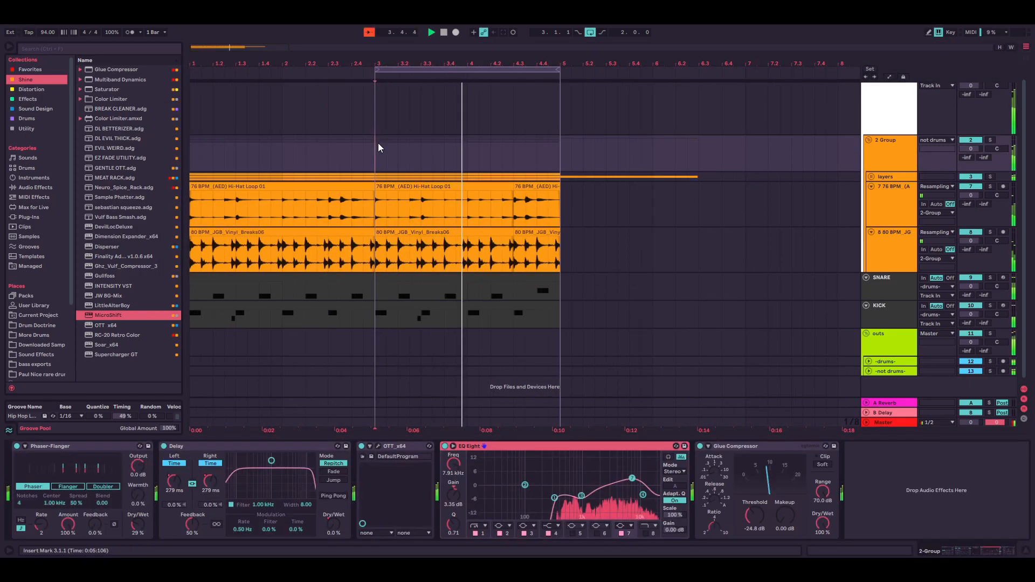
{"action": "key", "text": "space"}
{"action": "left_click", "coordinate": [374, 341]}
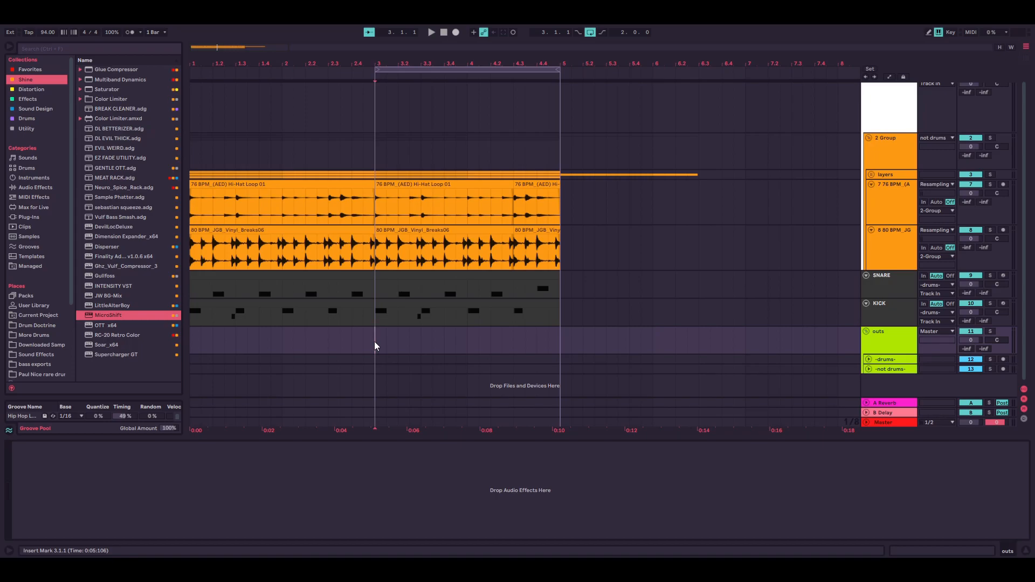
{"action": "left_click", "coordinate": [886, 313]}
{"action": "left_click", "coordinate": [888, 286]}
{"action": "key", "text": "space"}
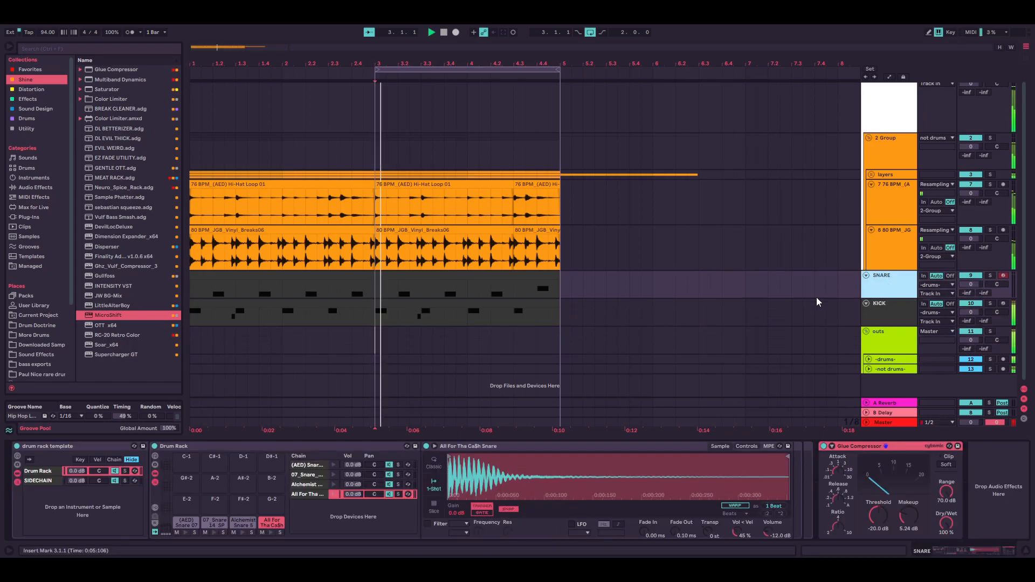
Copy the bdrum002 note in the bar 3–4 KICK clip to 1.2.3+ and play the loop back
{"action": "double_click", "coordinate": [426, 303]}
{"action": "key", "text": "space"}
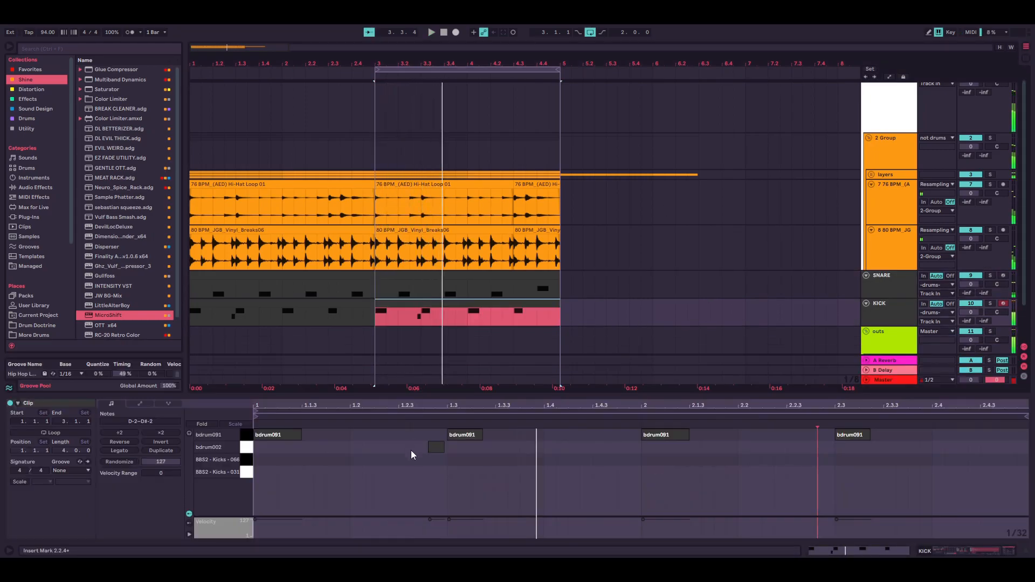
{"action": "key", "text": "space"}
{"action": "key", "text": "shift+Tab"}
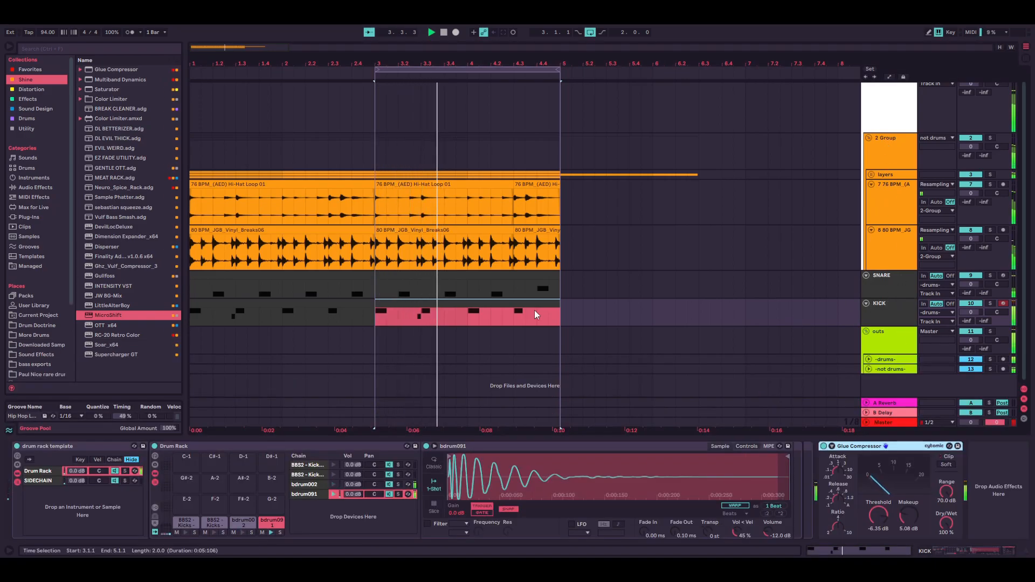
{"action": "double_click", "coordinate": [437, 303]}
{"action": "key", "text": "space"}
{"action": "left_click_drag", "start_coordinate": [435, 448], "coordinate": [409, 450]}
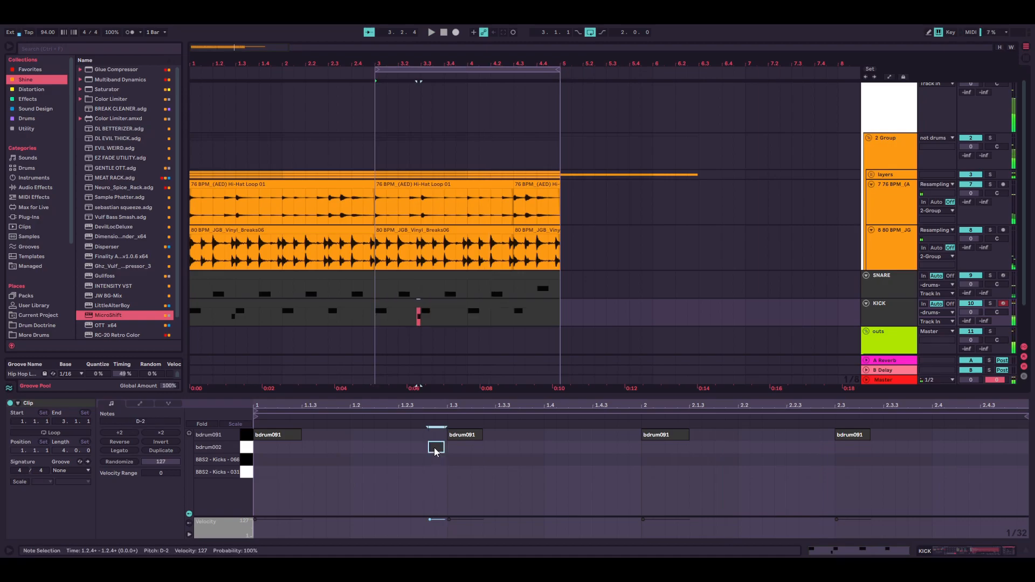
{"action": "key", "text": "space"}
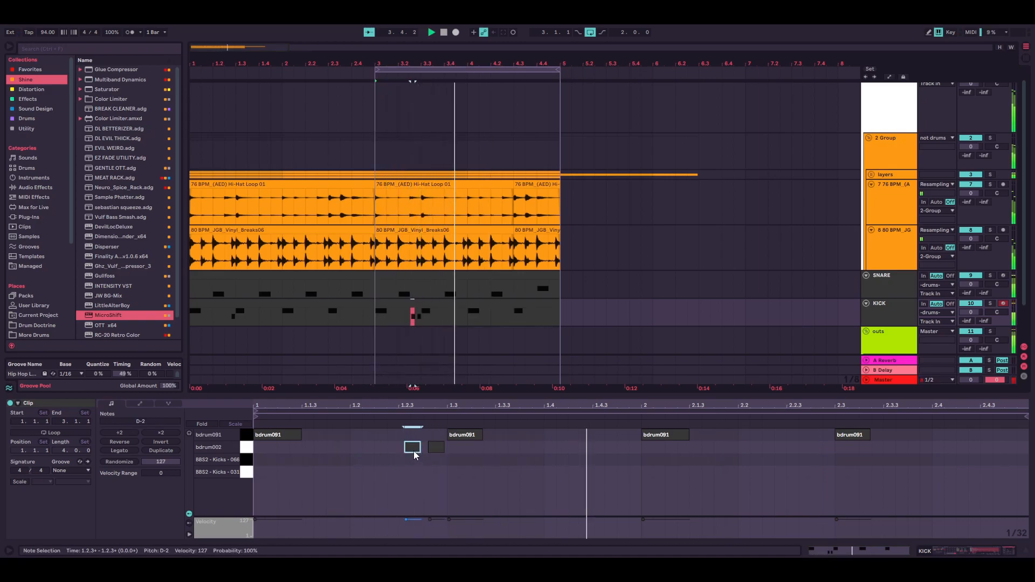
Move the four bdrum091 notes in the bar 3–4 KICK clip down to the BBS2 - Kicks - 031 row while auditioning
{"action": "left_click_drag", "start_coordinate": [930, 438], "coordinate": [171, 428]}
{"action": "key", "text": "Down"}
{"action": "key", "text": "Down"}
{"action": "key", "text": "space"}
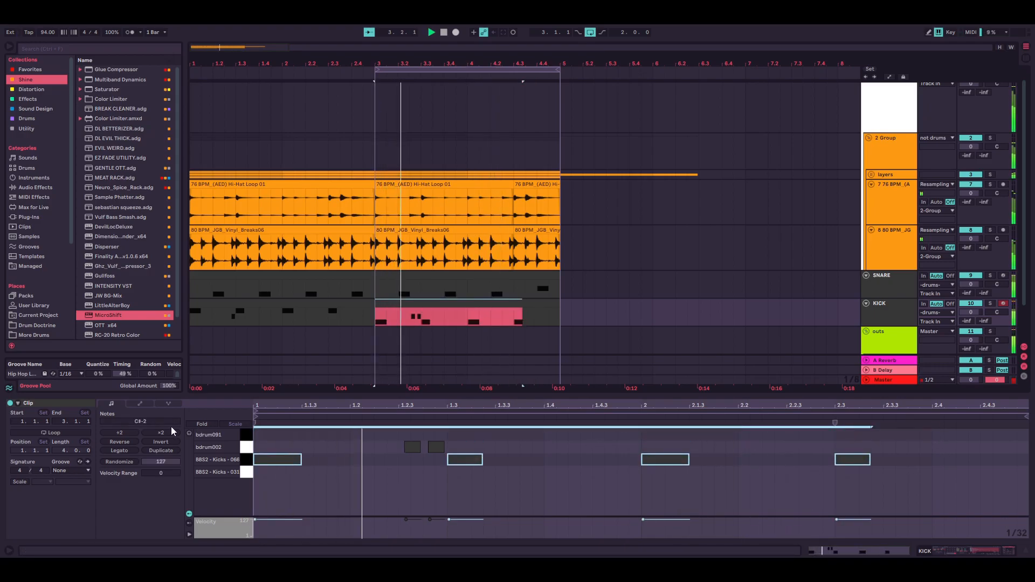
{"action": "key", "text": "Down"}
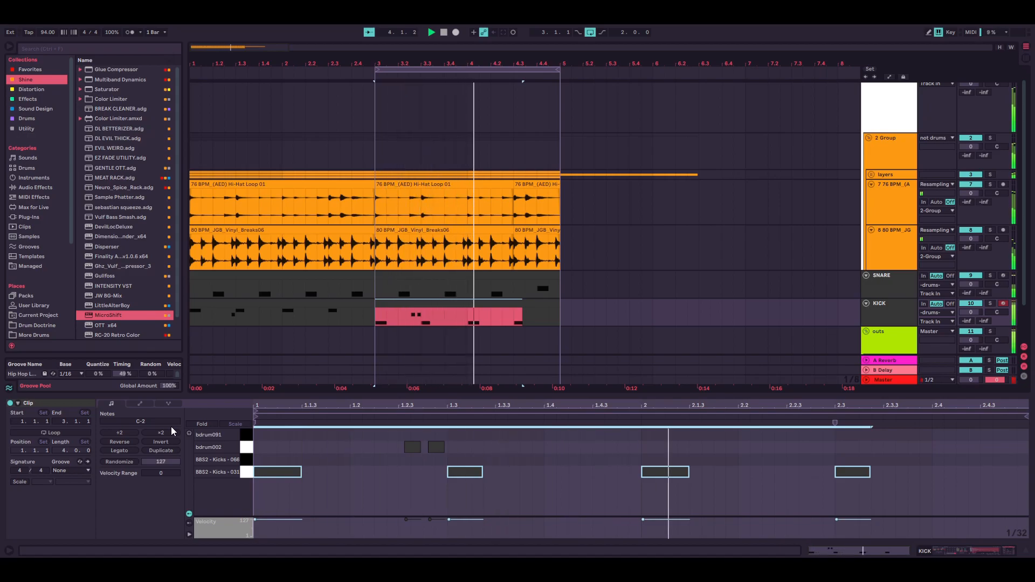
Insert an Auto Filter before the Glue Compressor on the KICK track and lower its low-pass frequency to about 757 Hz
{"action": "left_click", "coordinate": [888, 320]}
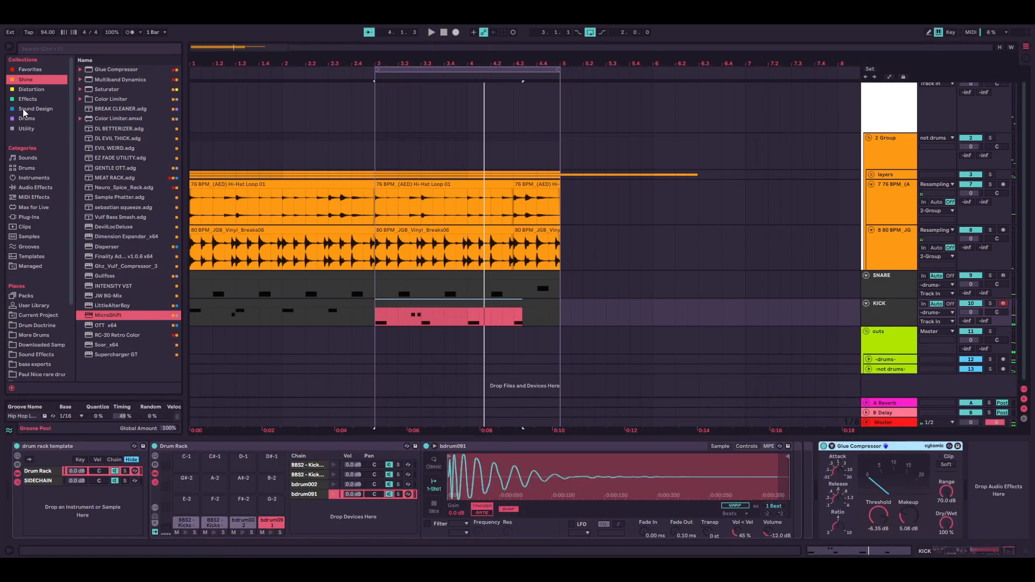
{"action": "left_click", "coordinate": [22, 129]}
{"action": "left_click_drag", "start_coordinate": [93, 82], "coordinate": [868, 478]}
{"action": "mouse_move", "coordinate": [952, 481]}
{"action": "left_mouse_down"}
{"action": "mouse_move", "coordinate": [952, 507]}
{"action": "mouse_move", "coordinate": [966, 490]}
{"action": "left_mouse_up"}
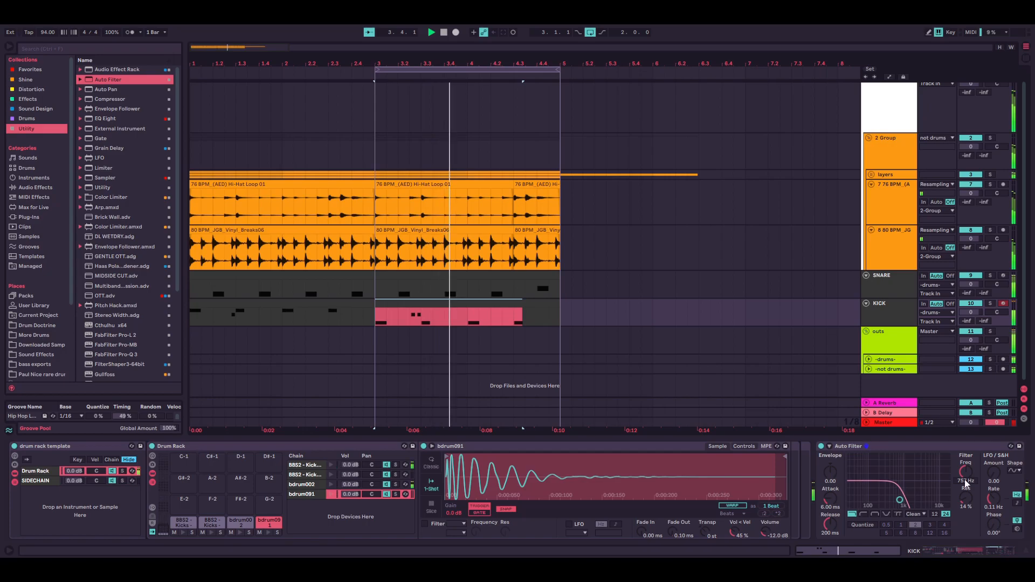
Insert MicroShift before the Glue Compressor on the SNARE track, reduce its Mix during playback and close its window
{"action": "left_click", "coordinate": [895, 285]}
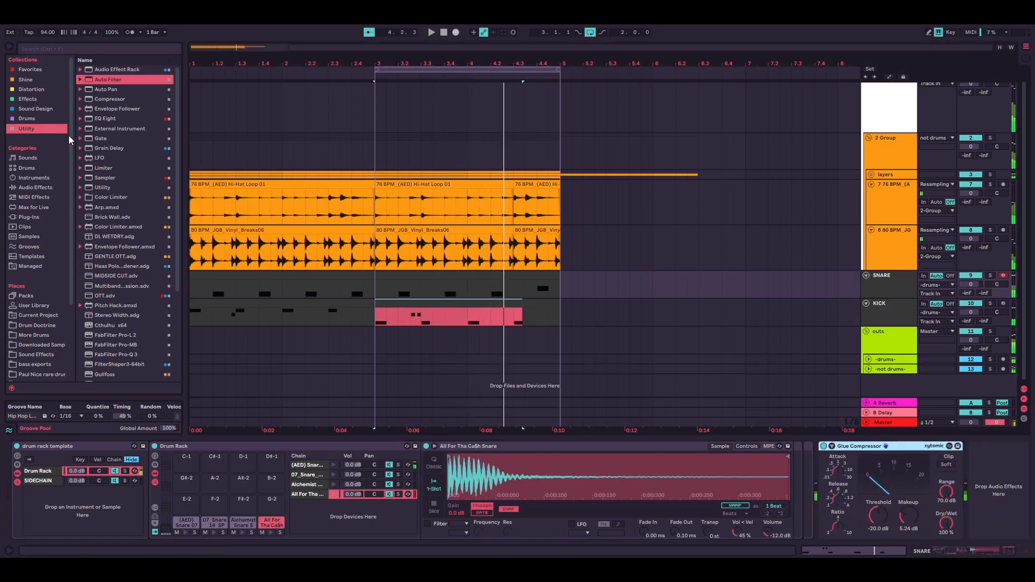
{"action": "left_click", "coordinate": [31, 101]}
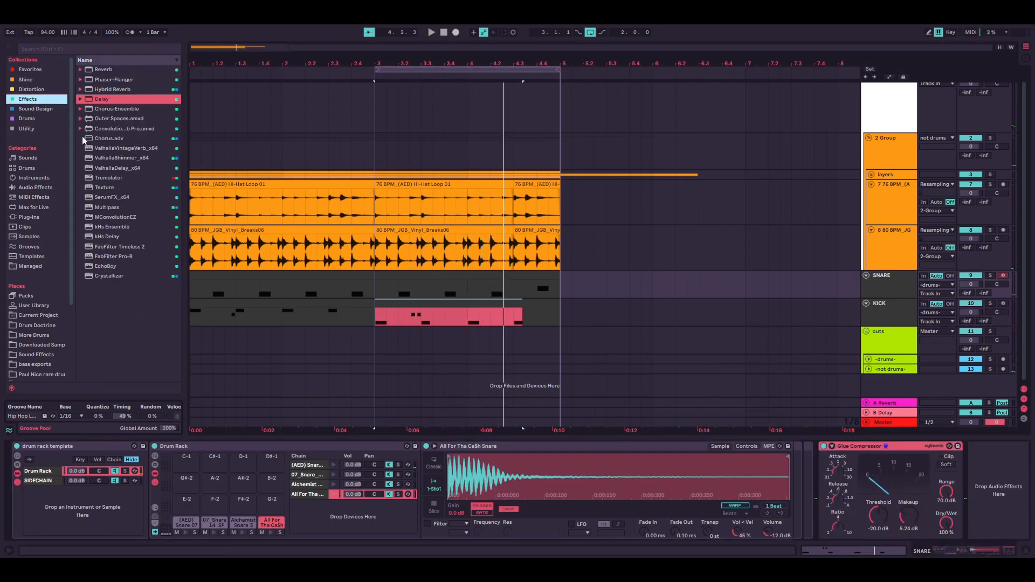
{"action": "left_click", "coordinate": [26, 79]}
{"action": "left_click_drag", "start_coordinate": [132, 323], "coordinate": [486, 286]}
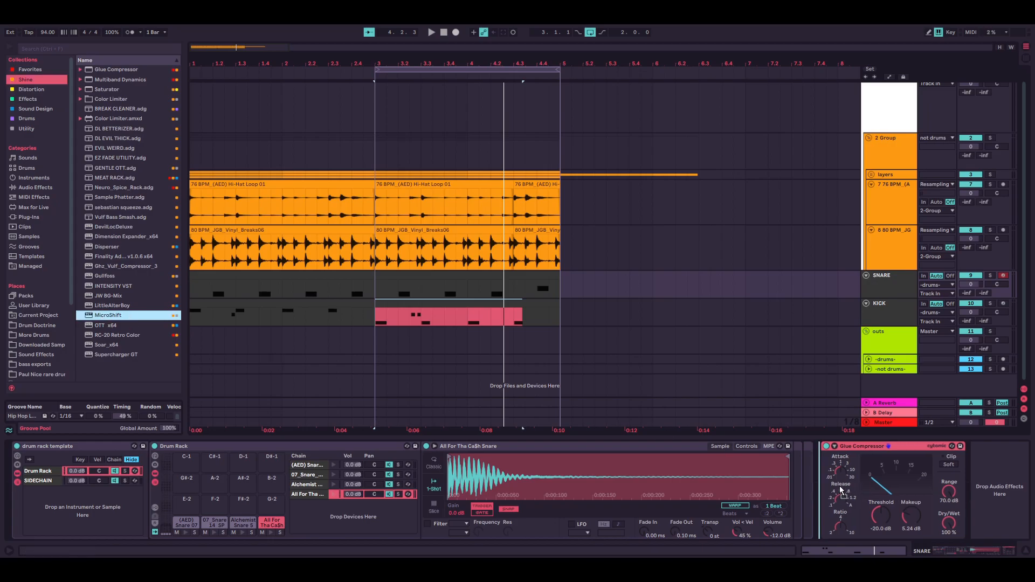
{"action": "key", "text": "space"}
{"action": "left_click_drag", "start_coordinate": [245, 262], "coordinate": [240, 286]}
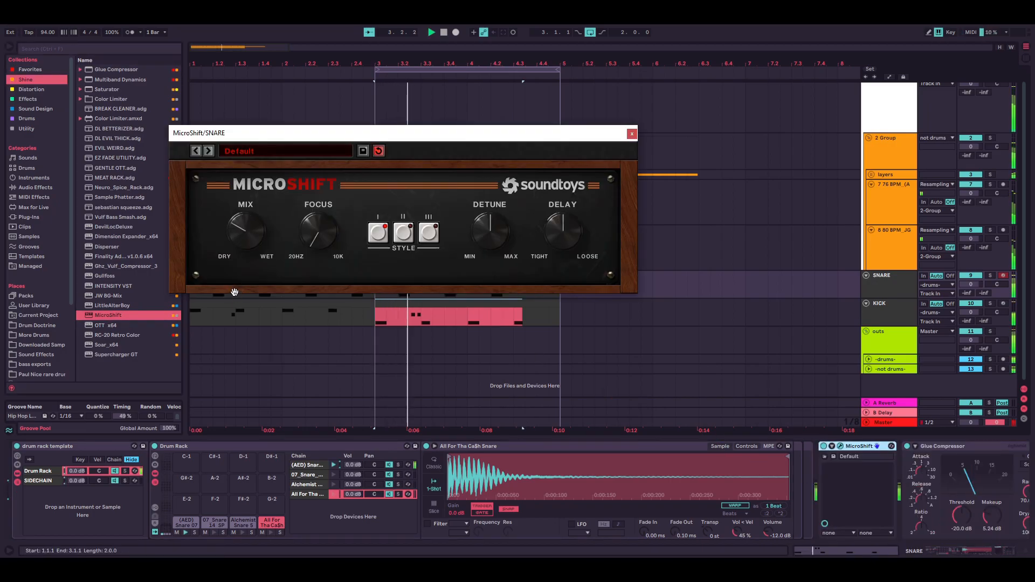
{"action": "left_click", "coordinate": [632, 134]}
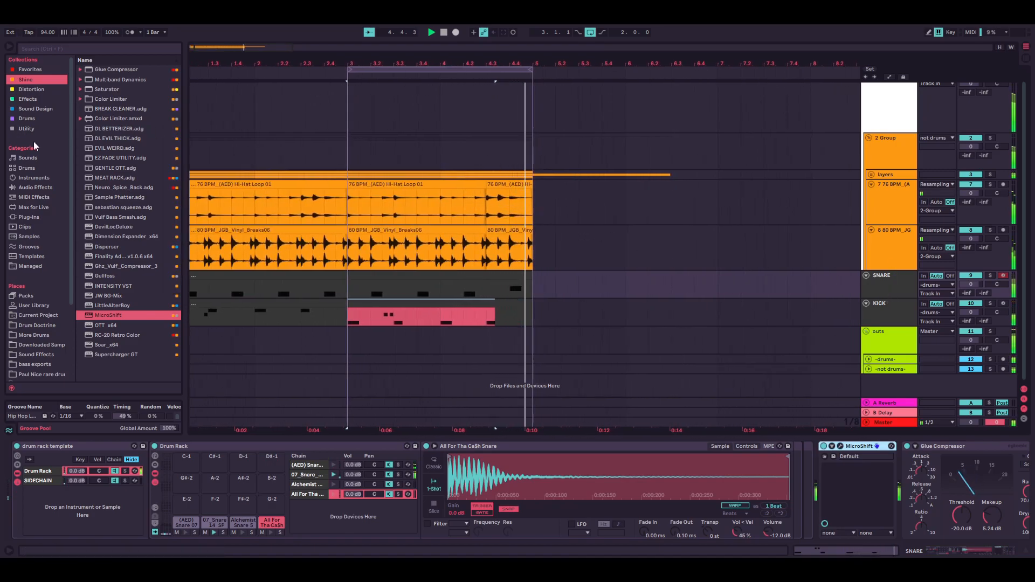
Add a Utility after the Glue Compressor on the SNARE track and narrow its Width to 58%
{"action": "left_click", "coordinate": [27, 129]}
{"action": "double_click", "coordinate": [103, 188]}
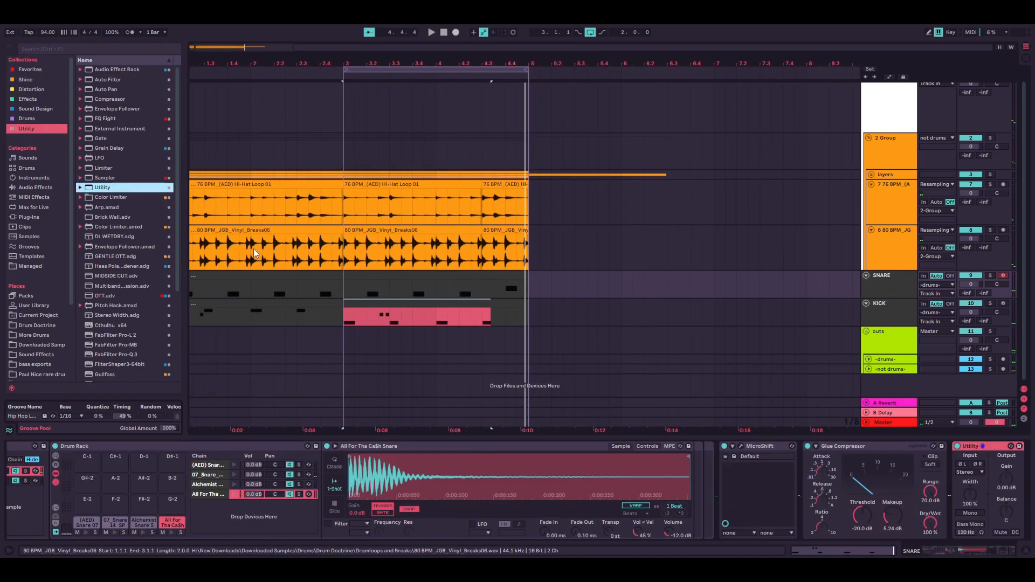
{"action": "left_click_drag", "start_coordinate": [970, 493], "coordinate": [970, 512]}
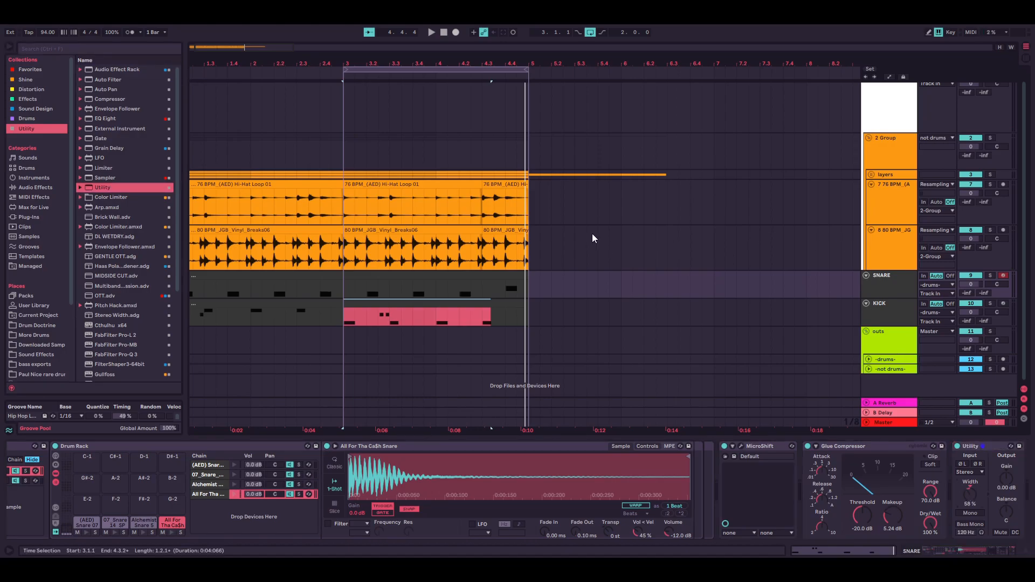
Review the device chains of 2 Group and the 76 BPM hi-hat loop track
{"action": "left_click", "coordinate": [892, 151]}
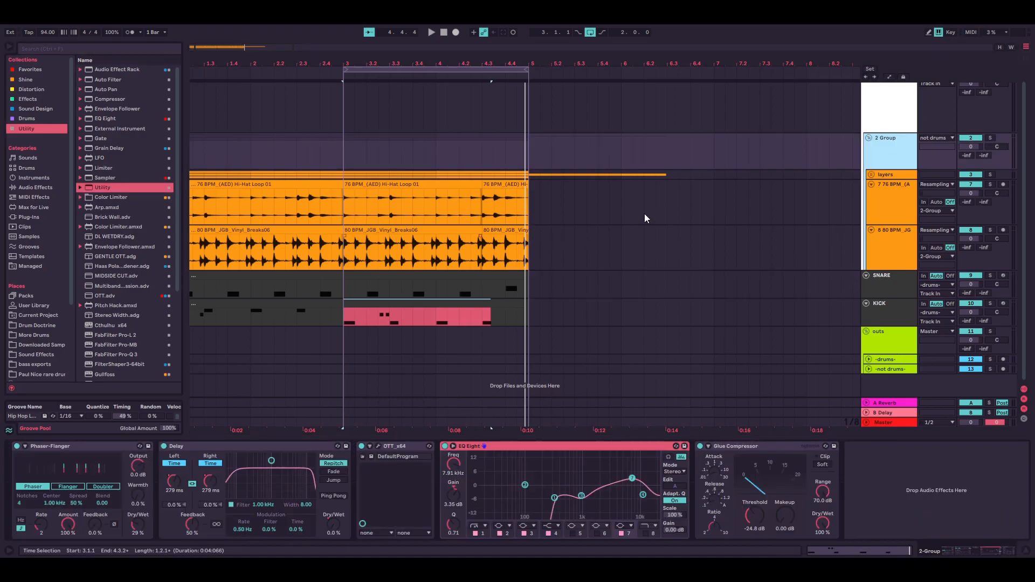
{"action": "left_click", "coordinate": [891, 189]}
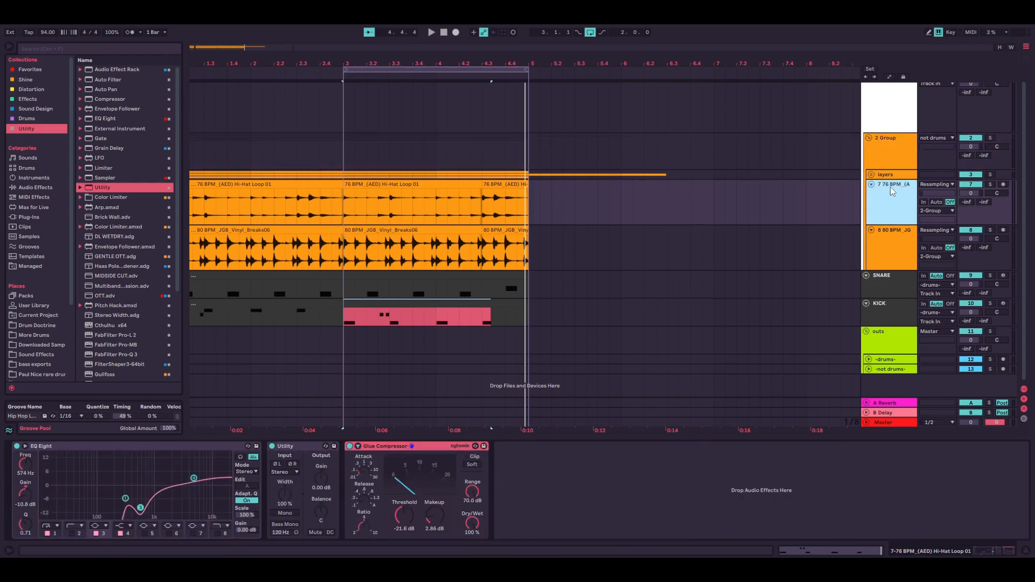
{"action": "left_click", "coordinate": [886, 150]}
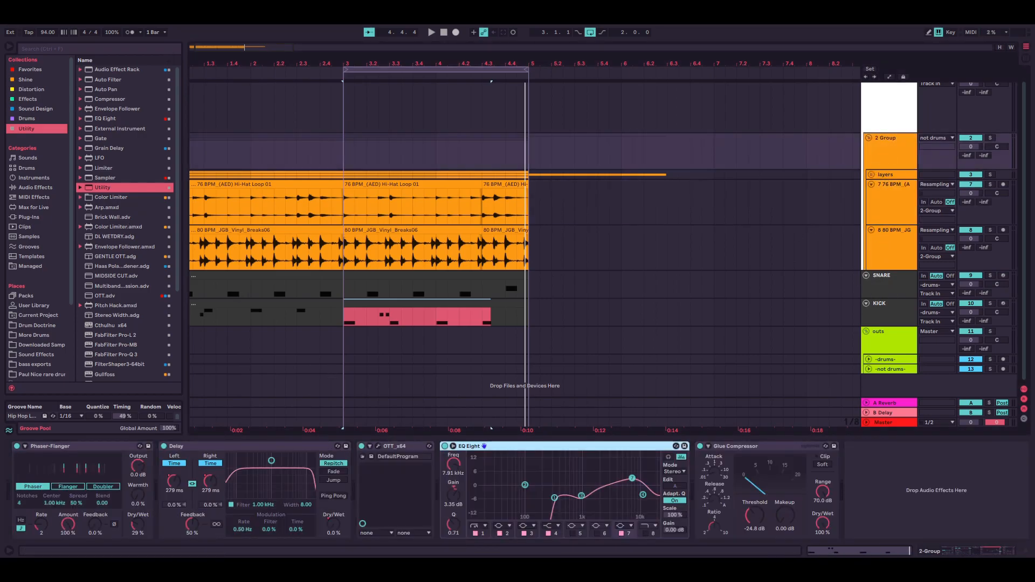
Try the Multiband Dynamics preset Reduce Ambience before the Glue Compressor on 2 Group during playback, and delete it
{"action": "left_click", "coordinate": [31, 114]}
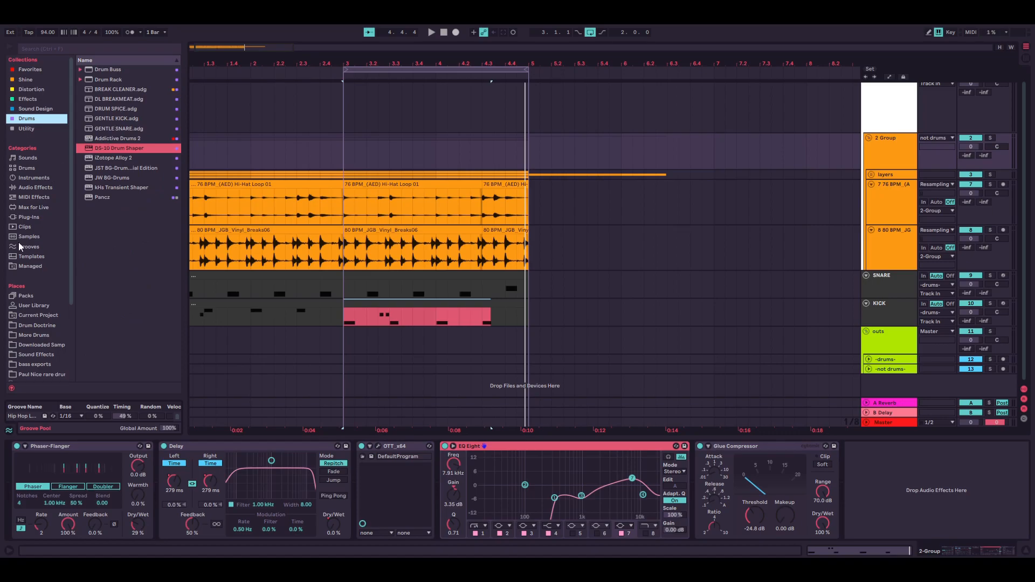
{"action": "left_click", "coordinate": [32, 188]}
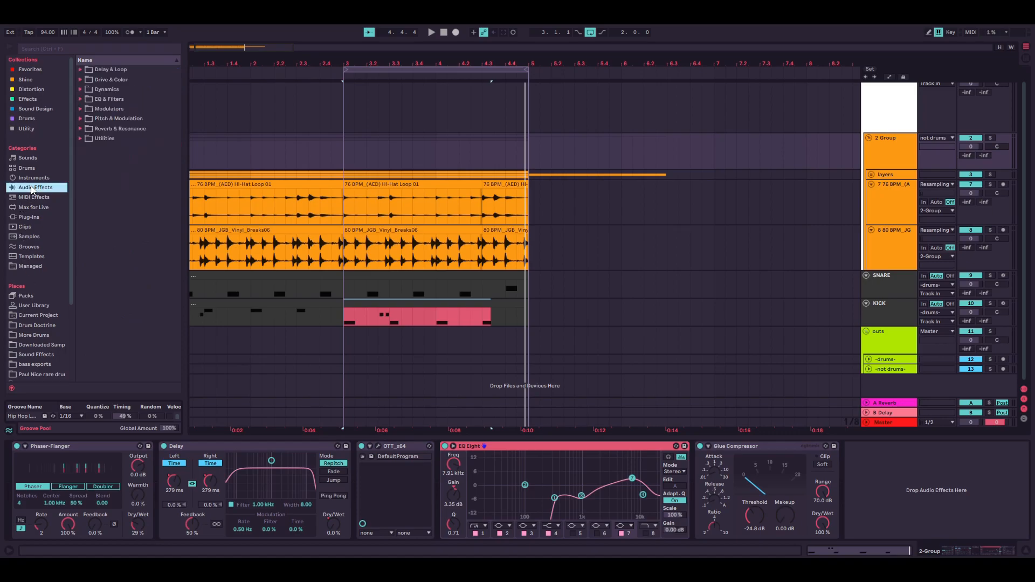
{"action": "left_click", "coordinate": [81, 88]}
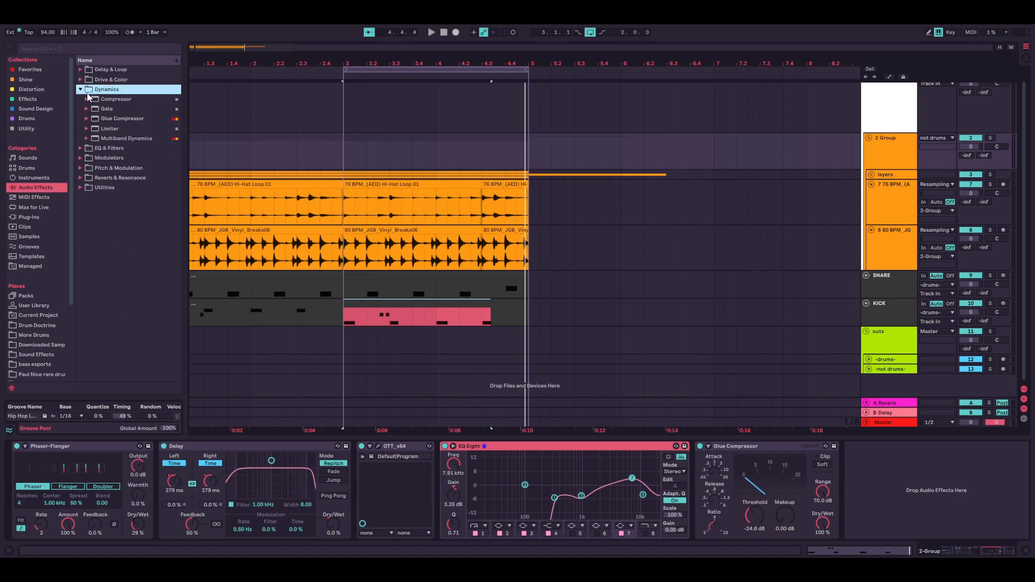
{"action": "left_click", "coordinate": [88, 138]}
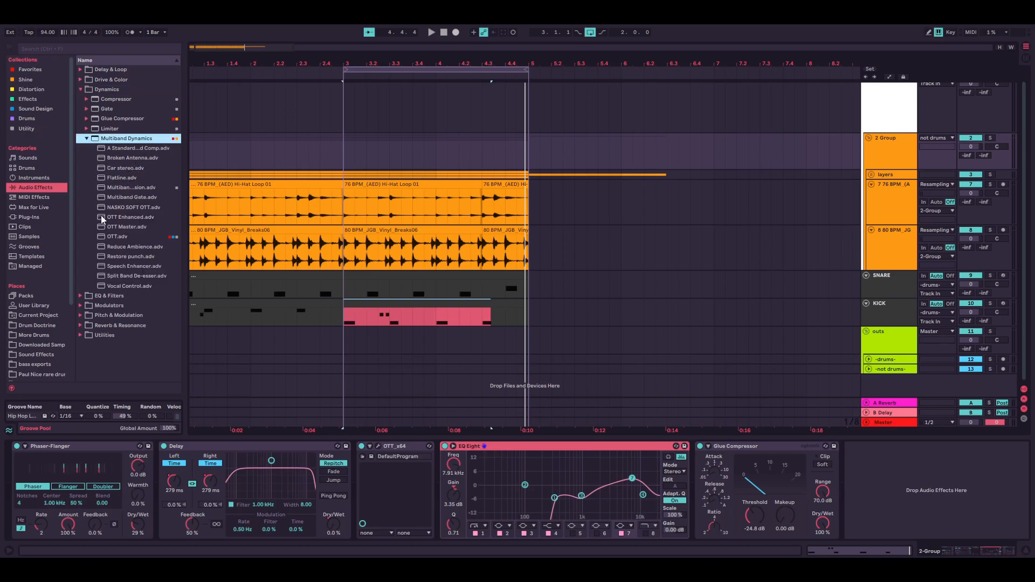
{"action": "left_click", "coordinate": [121, 247]}
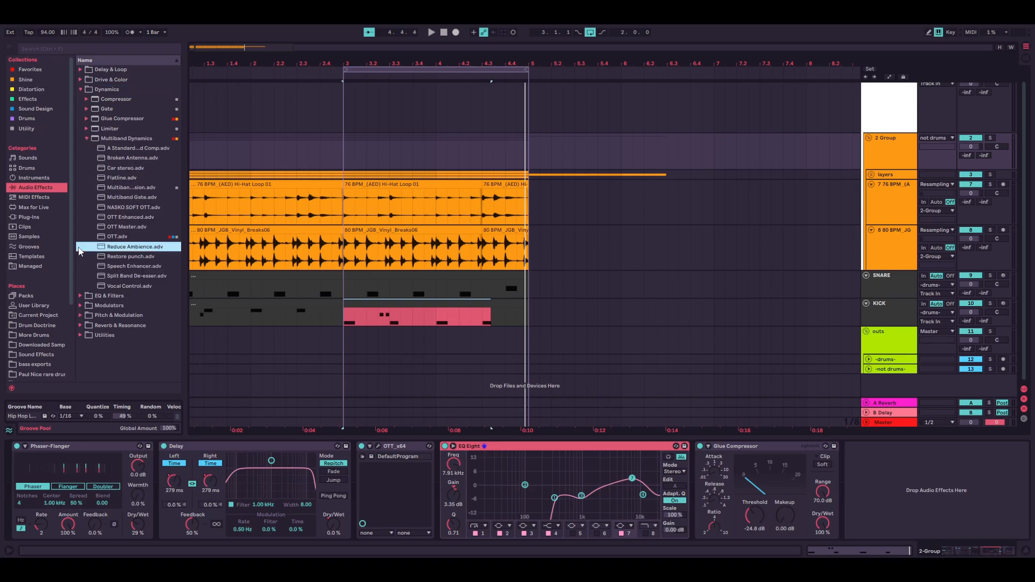
{"action": "left_click_drag", "start_coordinate": [105, 252], "coordinate": [688, 489]}
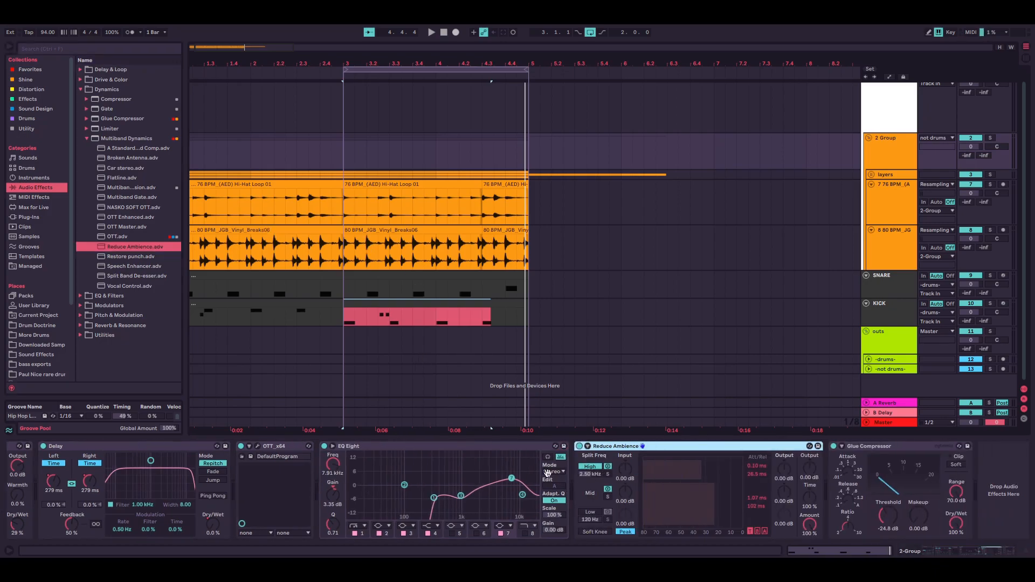
{"action": "key", "text": "space"}
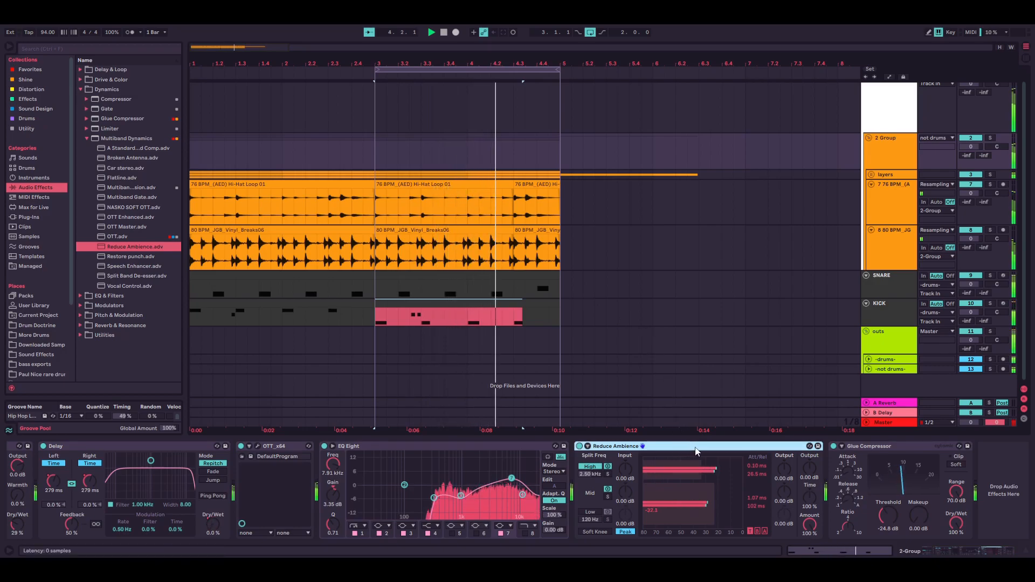
{"action": "right_click", "coordinate": [680, 447]}
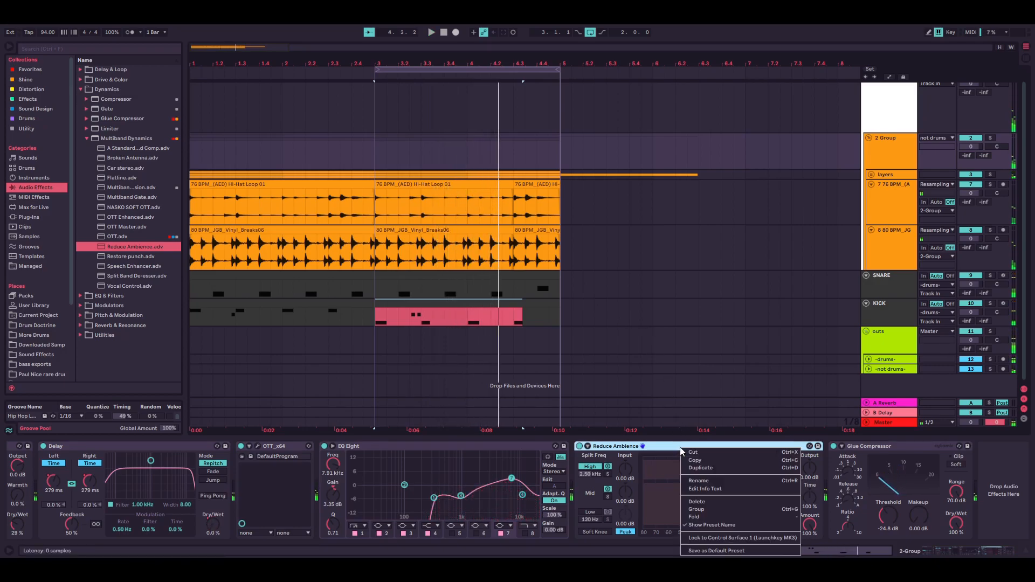
{"action": "left_click", "coordinate": [696, 502]}
Insert DS-10 Drum Shaper before the Glue Compressor on 2 Group, set Sustain to -100% in Classic mode, and close its window
{"action": "left_click", "coordinate": [28, 118]}
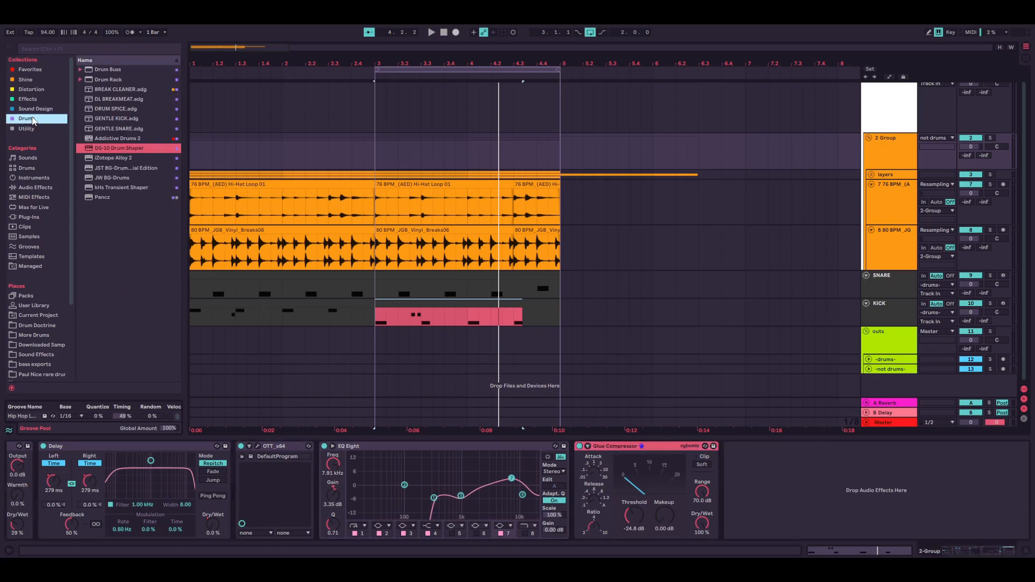
{"action": "mouse_move", "coordinate": [98, 153]}
{"action": "left_mouse_down"}
{"action": "mouse_move", "coordinate": [595, 510]}
{"action": "mouse_move", "coordinate": [576, 491]}
{"action": "left_mouse_up"}
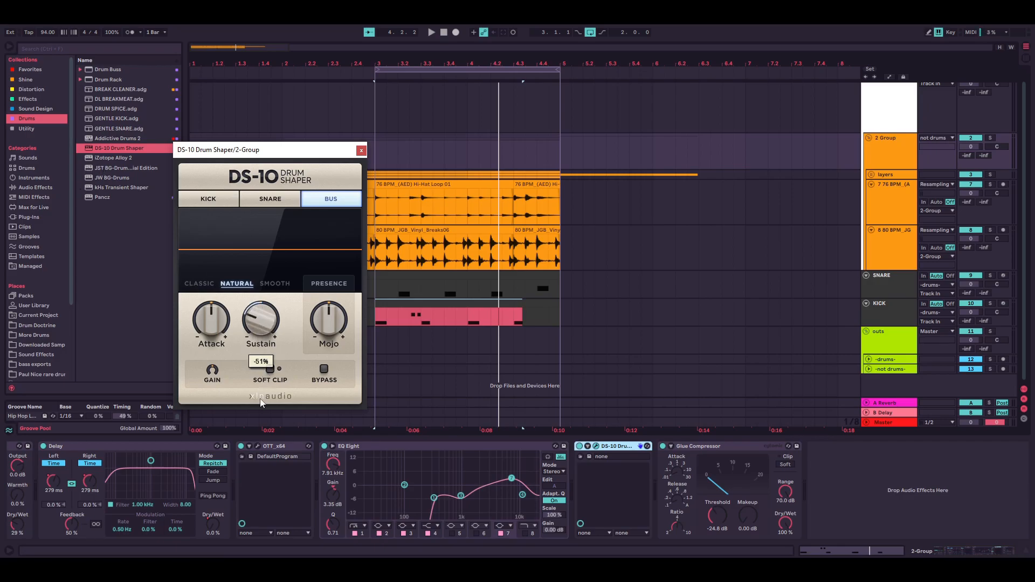
{"action": "key", "text": "space"}
{"action": "left_click_drag", "start_coordinate": [261, 393], "coordinate": [271, 384]}
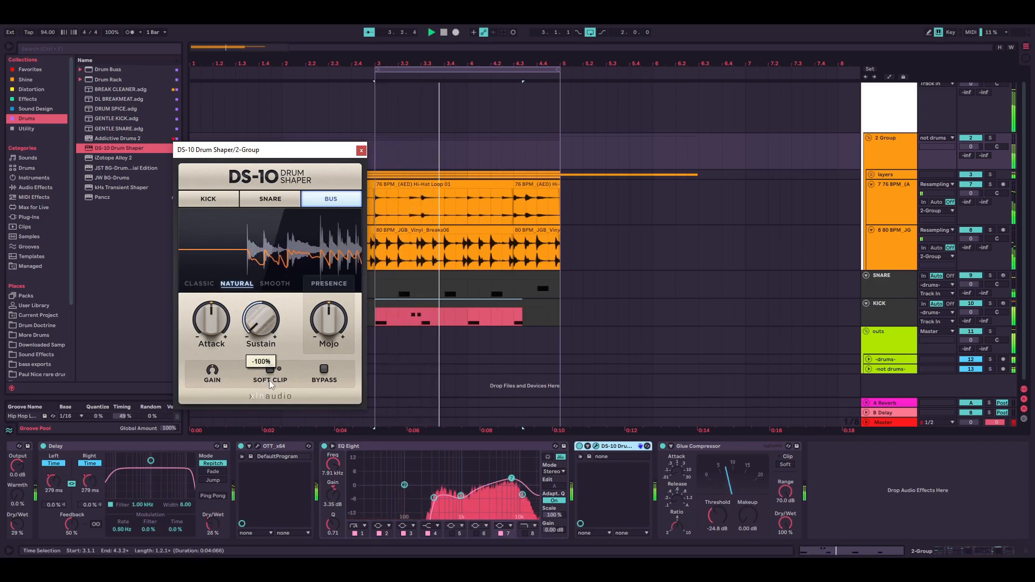
{"action": "left_click", "coordinate": [199, 283]}
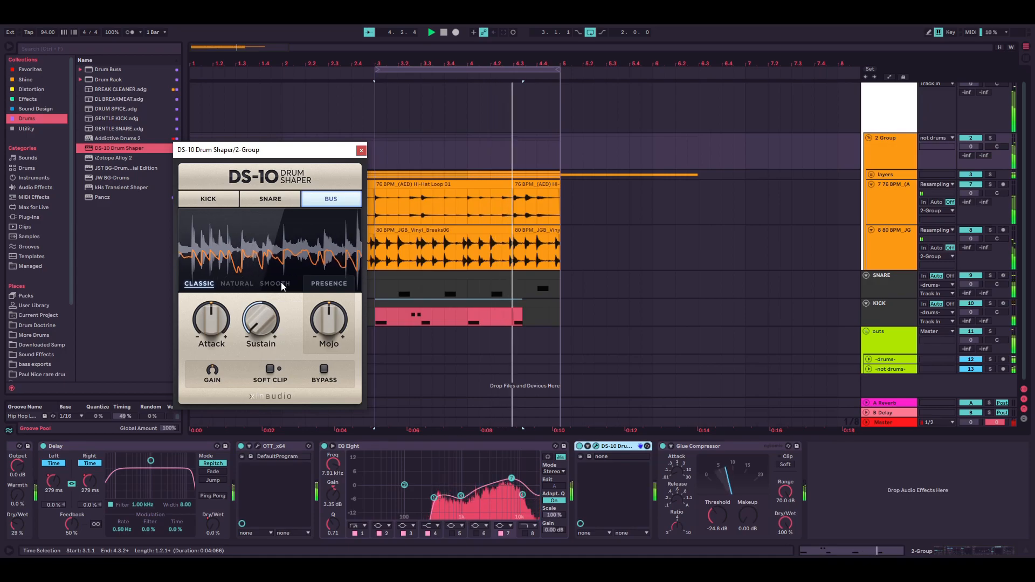
{"action": "left_click", "coordinate": [361, 150]}
{"action": "key", "text": "space"}
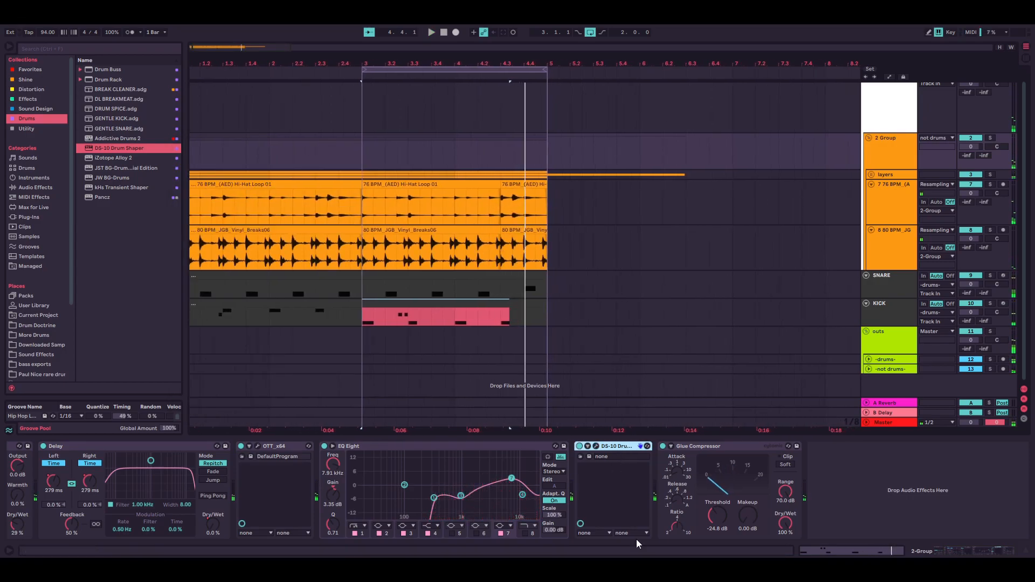
Duplicate the DS-10 Drum Shaper on 2 Group and set the copy's Sustain to about -87% during playback
{"action": "key", "text": "ctrl+d"}
{"action": "key", "text": "space"}
{"action": "left_click", "coordinate": [679, 446]}
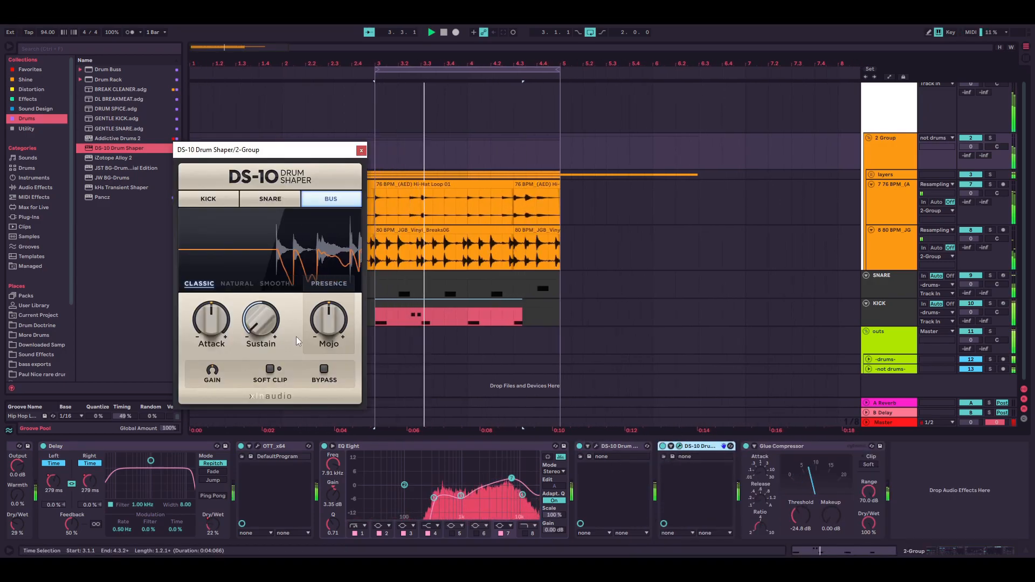
{"action": "left_click_drag", "start_coordinate": [266, 322], "coordinate": [265, 309]}
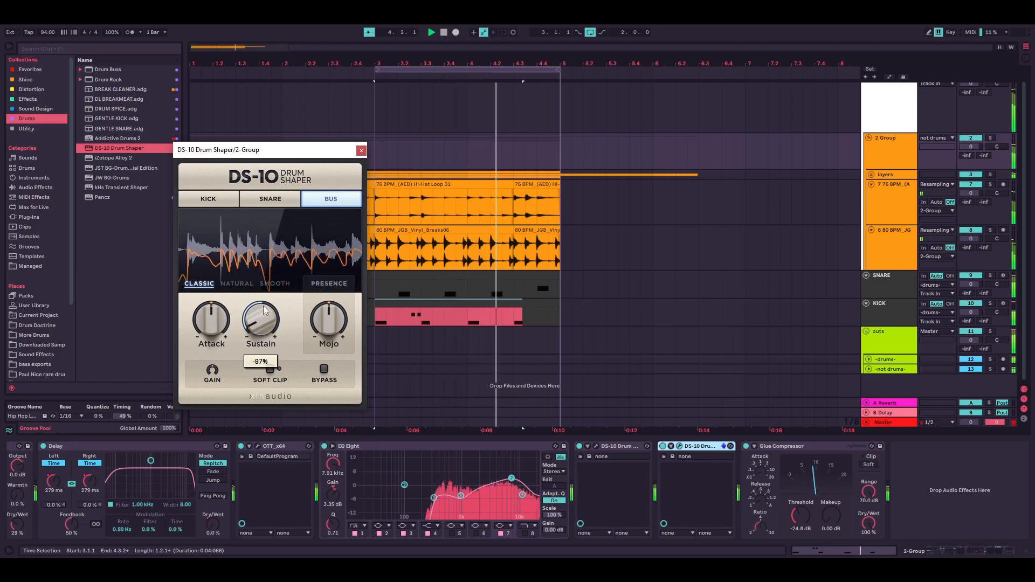
{"action": "left_click", "coordinate": [361, 150]}
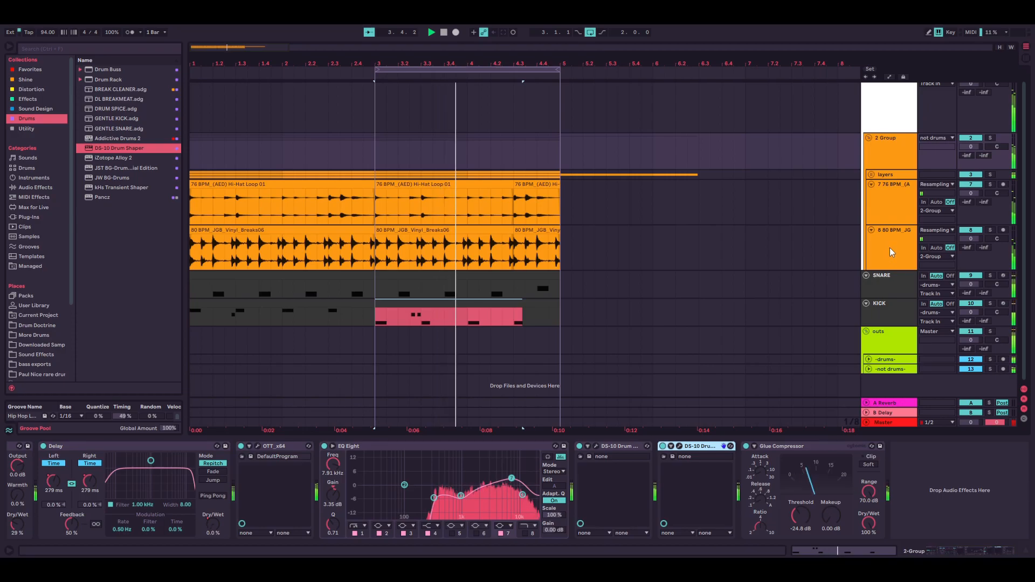
Add an audio track inside 2 Group and move it above the layers track
{"action": "key", "text": "ctrl+t"}
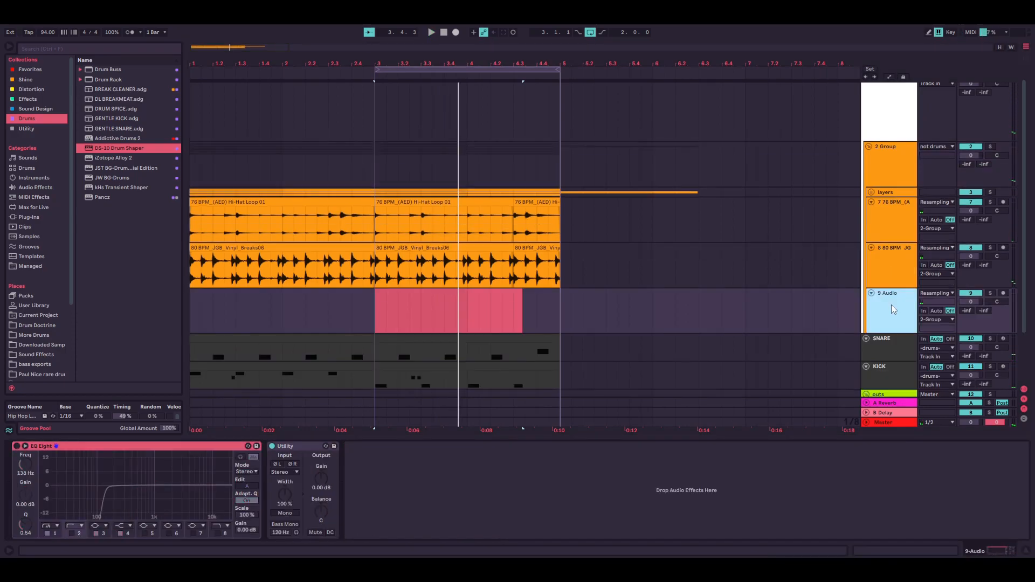
{"action": "scroll", "coordinate": [890, 307], "scroll_direction": "down", "scroll_amount": 1}
{"action": "left_click_drag", "start_coordinate": [888, 307], "coordinate": [879, 180]}
Select the new audio track's area at bar 3 and open Drumloops and Breaks in Drum Doctrine, collapsing Snares
{"action": "left_click", "coordinate": [376, 193]}
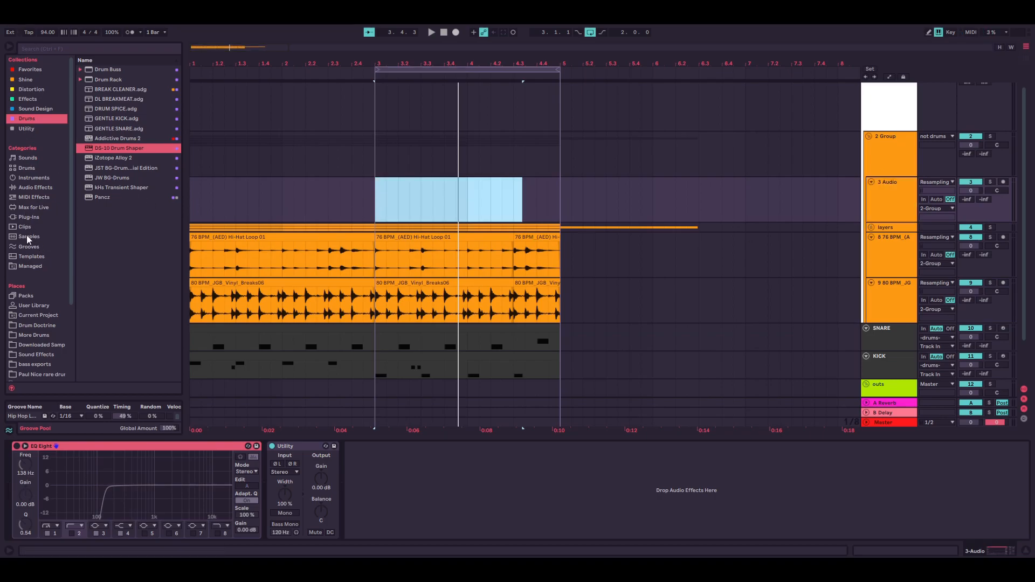
{"action": "left_click", "coordinate": [38, 328]}
{"action": "scroll", "coordinate": [114, 210], "scroll_direction": "down", "scroll_amount": 8}
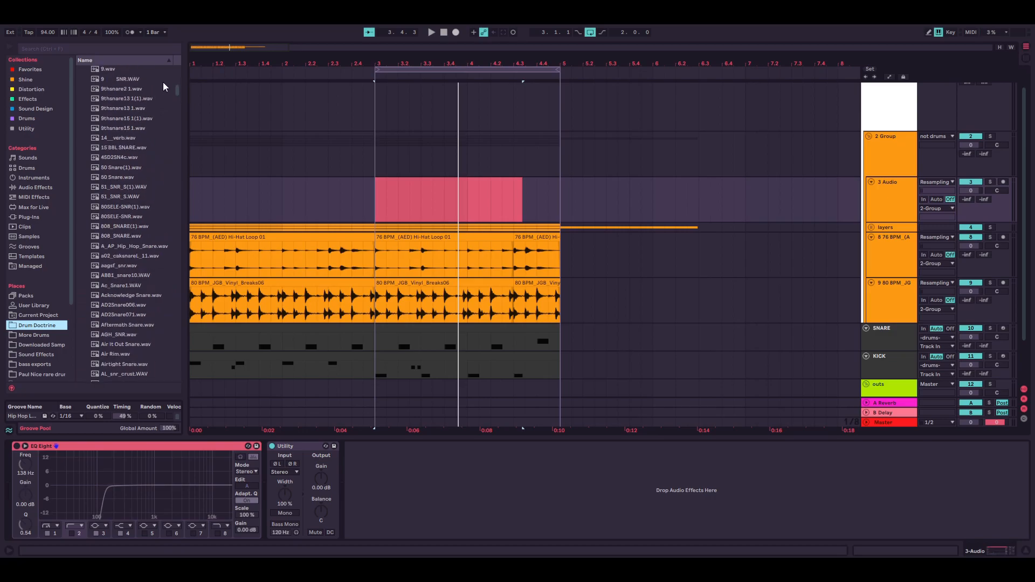
{"action": "left_click_drag", "start_coordinate": [177, 86], "coordinate": [176, 64]}
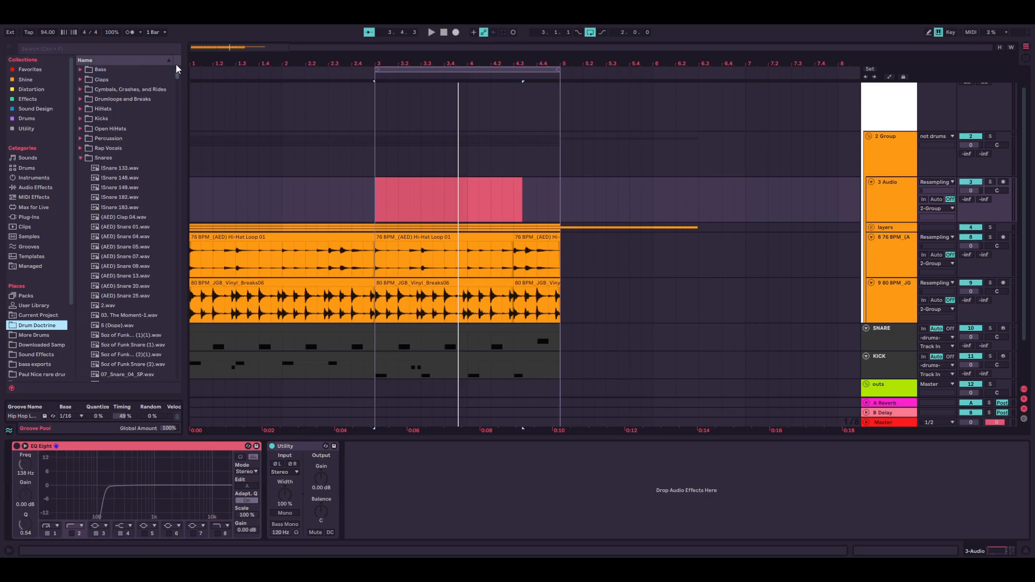
{"action": "left_click", "coordinate": [81, 159]}
{"action": "left_click", "coordinate": [80, 100]}
Audition several break loops and place the 82 BPM makemoney break at bar 3 on the new audio track
{"action": "left_click", "coordinate": [134, 207]}
{"action": "scroll", "coordinate": [123, 245], "scroll_direction": "down", "scroll_amount": 1}
{"action": "left_click", "coordinate": [122, 249]}
{"action": "scroll", "coordinate": [122, 254], "scroll_direction": "down", "scroll_amount": 1}
{"action": "left_click", "coordinate": [123, 275]}
{"action": "scroll", "coordinate": [123, 276], "scroll_direction": "down", "scroll_amount": 1}
{"action": "left_click", "coordinate": [124, 276]}
{"action": "scroll", "coordinate": [124, 276], "scroll_direction": "down", "scroll_amount": 1}
{"action": "left_click", "coordinate": [123, 270]}
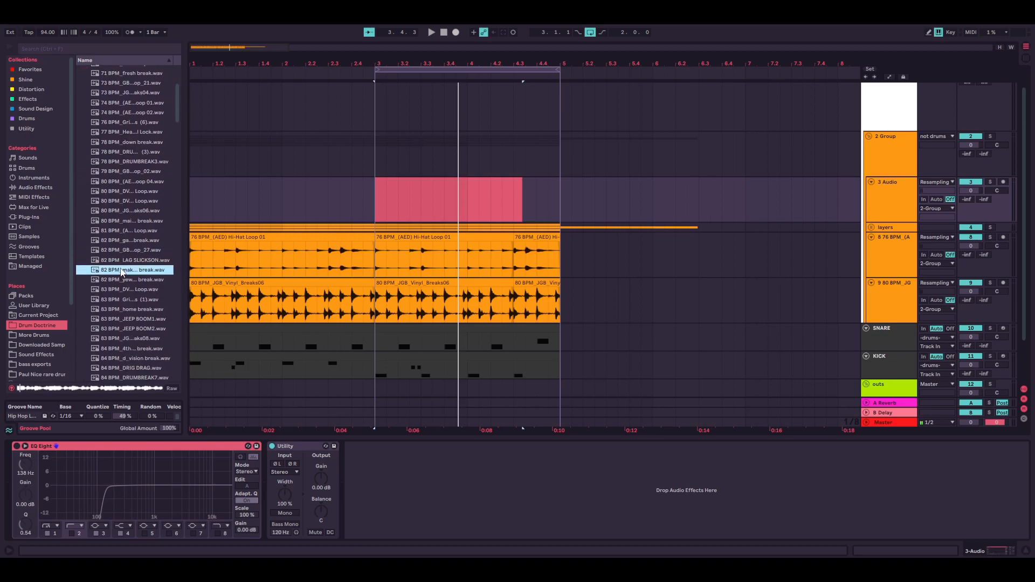
{"action": "scroll", "coordinate": [120, 267], "scroll_direction": "down", "scroll_amount": 2}
{"action": "left_click_drag", "start_coordinate": [123, 253], "coordinate": [380, 182]}
Move the 82 BPM makemoney break track out of the group to directly above it, and play the loop
{"action": "key", "text": "space"}
{"action": "left_click", "coordinate": [888, 199]}
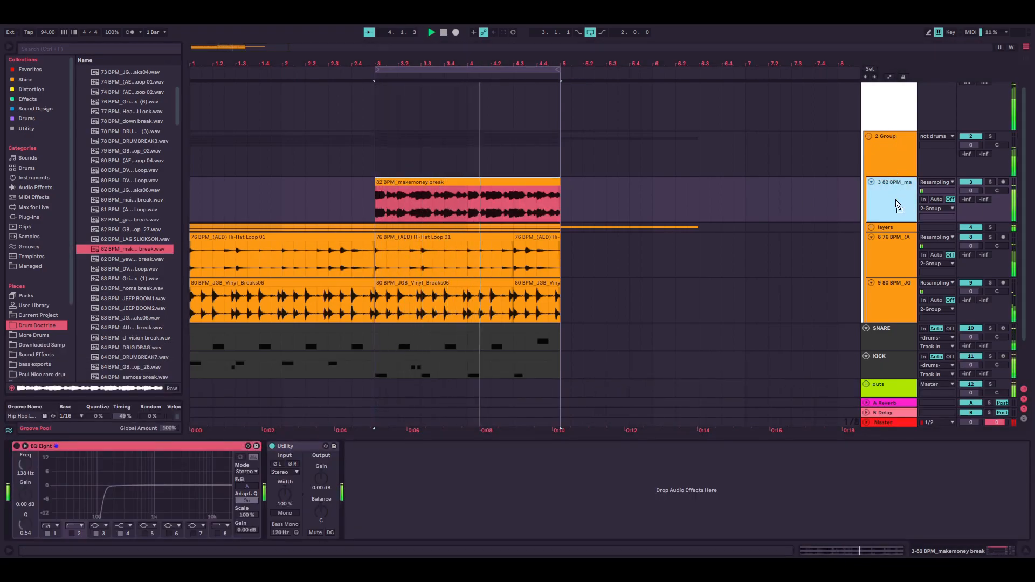
{"action": "left_click_drag", "start_coordinate": [885, 199], "coordinate": [885, 132]}
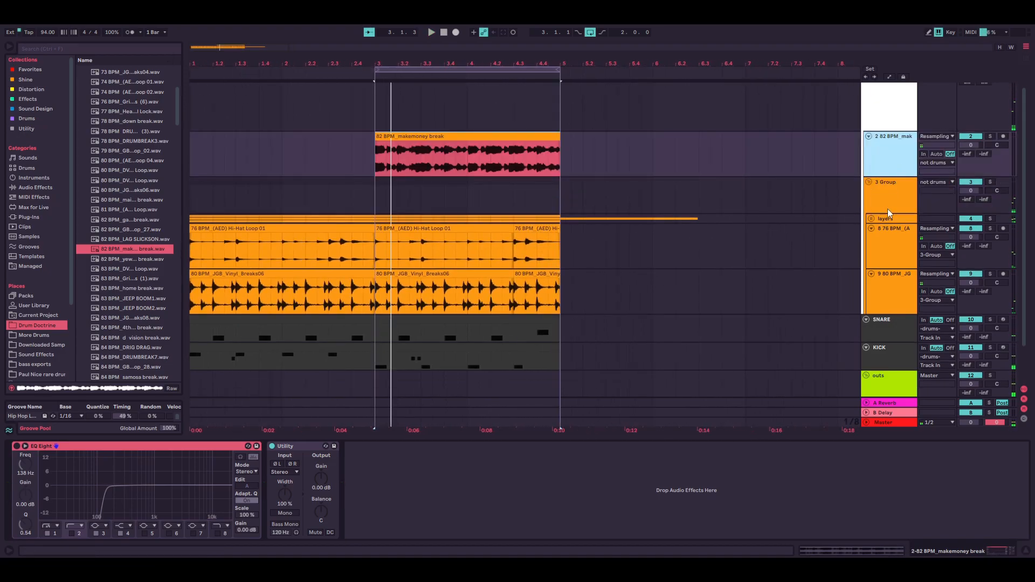
{"action": "left_click", "coordinate": [887, 186]}
{"action": "left_click", "coordinate": [881, 173]}
{"action": "key", "text": "space"}
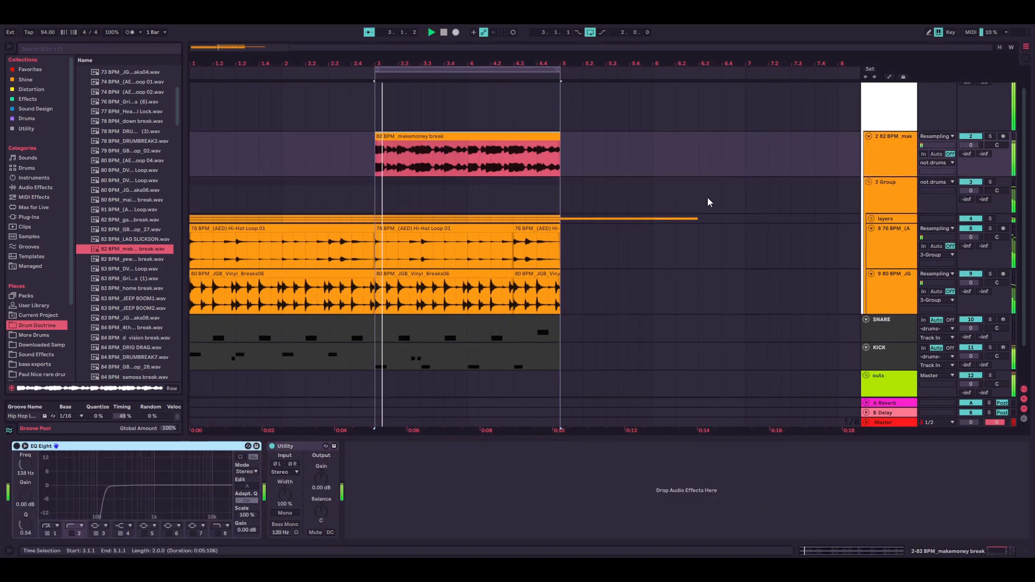
Turn on the makemoney break track's EQ Eight and shape its curve, including a -8.06 dB dip at 235 Hz
{"action": "double_click", "coordinate": [419, 137]}
{"action": "double_click", "coordinate": [888, 160]}
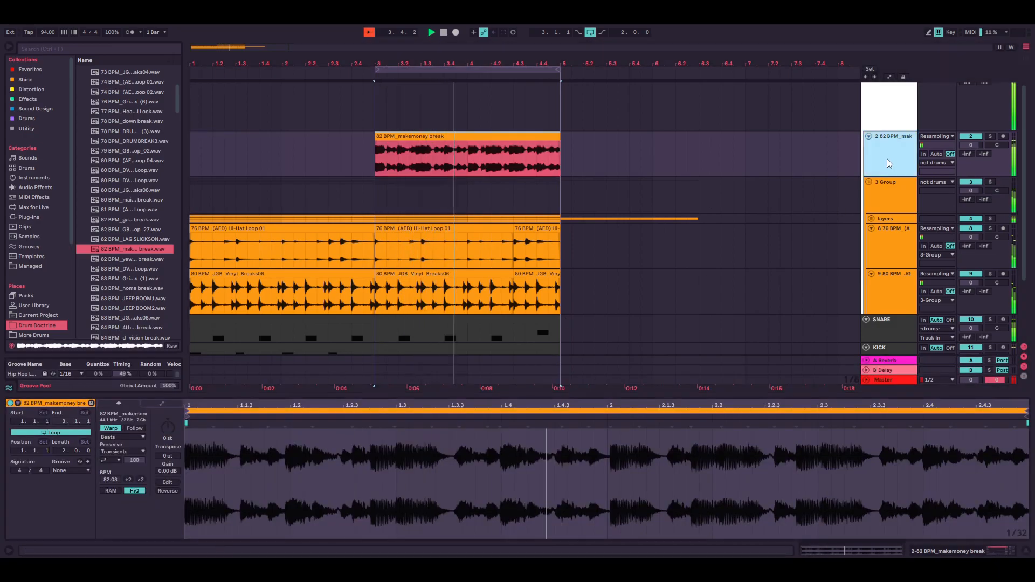
{"action": "left_click_drag", "start_coordinate": [106, 493], "coordinate": [106, 496]}
{"action": "left_click_drag", "start_coordinate": [195, 485], "coordinate": [145, 541]}
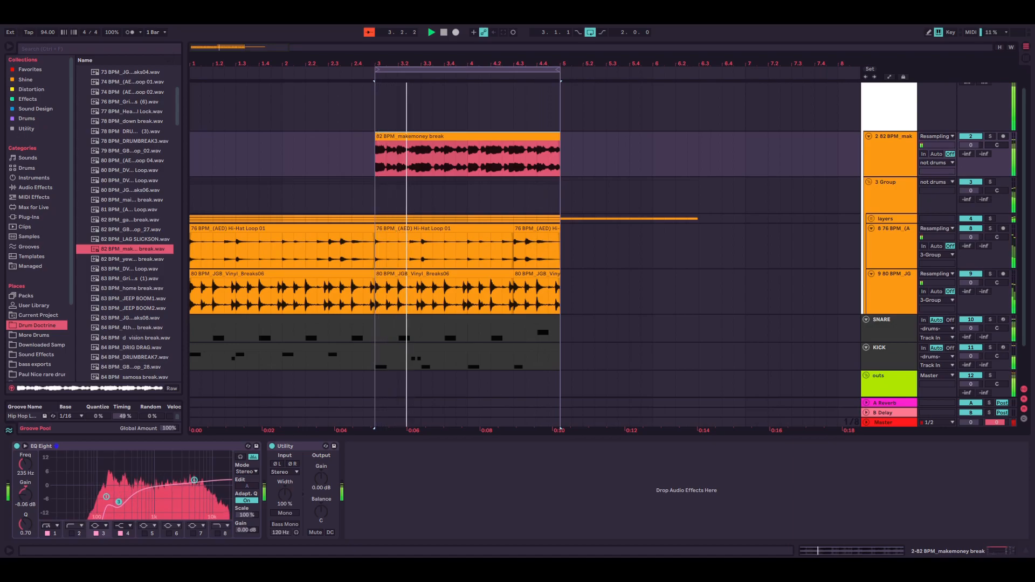
Transpose the makemoney break clip by -4 st, change its transient loop mode and set the transient envelope to 43
{"action": "double_click", "coordinate": [435, 137]}
{"action": "left_click_drag", "start_coordinate": [167, 430], "coordinate": [134, 462]}
{"action": "left_click", "coordinate": [111, 460]}
{"action": "left_click", "coordinate": [109, 467]}
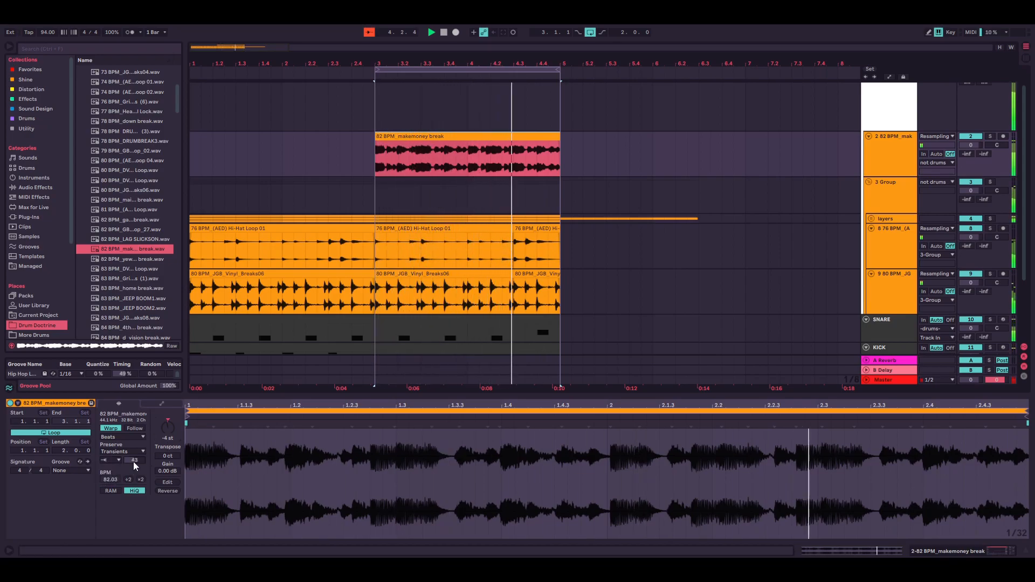
Add a Reverb after the Utility on the makemoney break track with Decay Time 452 ms and Dry/Wet 37%, and stop playback
{"action": "left_click", "coordinate": [876, 164]}
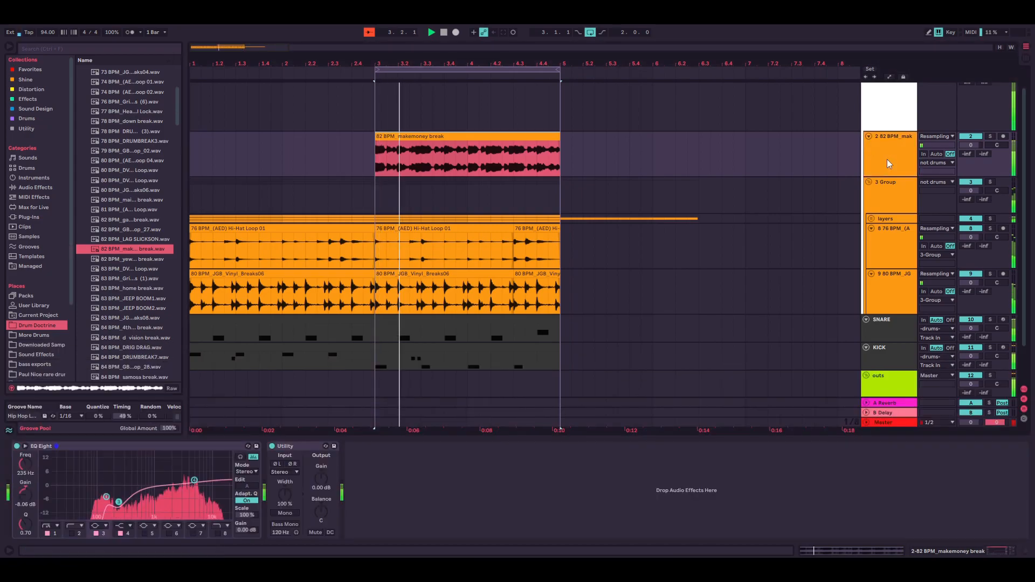
{"action": "left_click", "coordinate": [27, 81]}
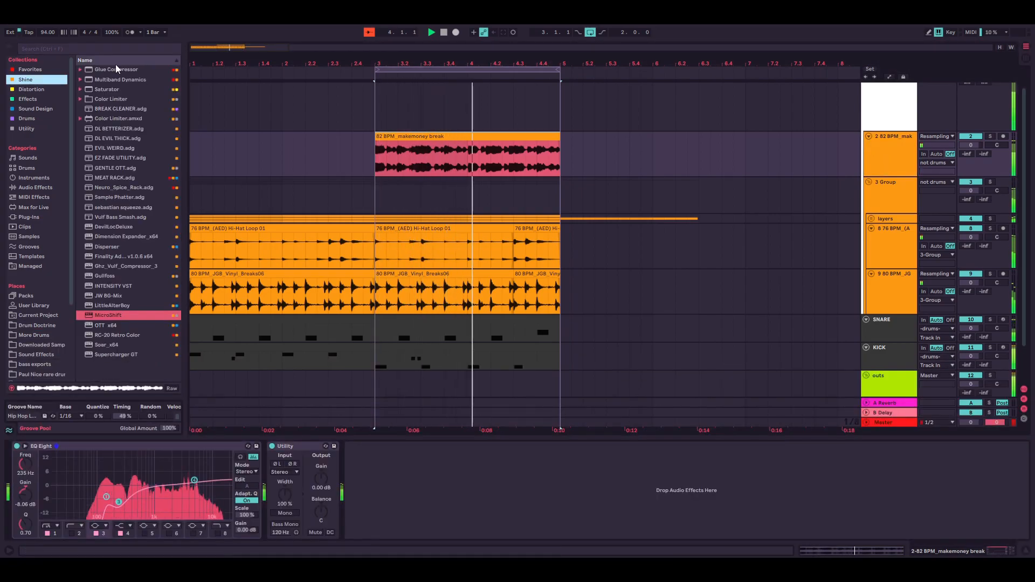
{"action": "left_click", "coordinate": [40, 99]}
{"action": "left_click_drag", "start_coordinate": [103, 69], "coordinate": [320, 477]}
{"action": "left_click_drag", "start_coordinate": [488, 526], "coordinate": [455, 535]}
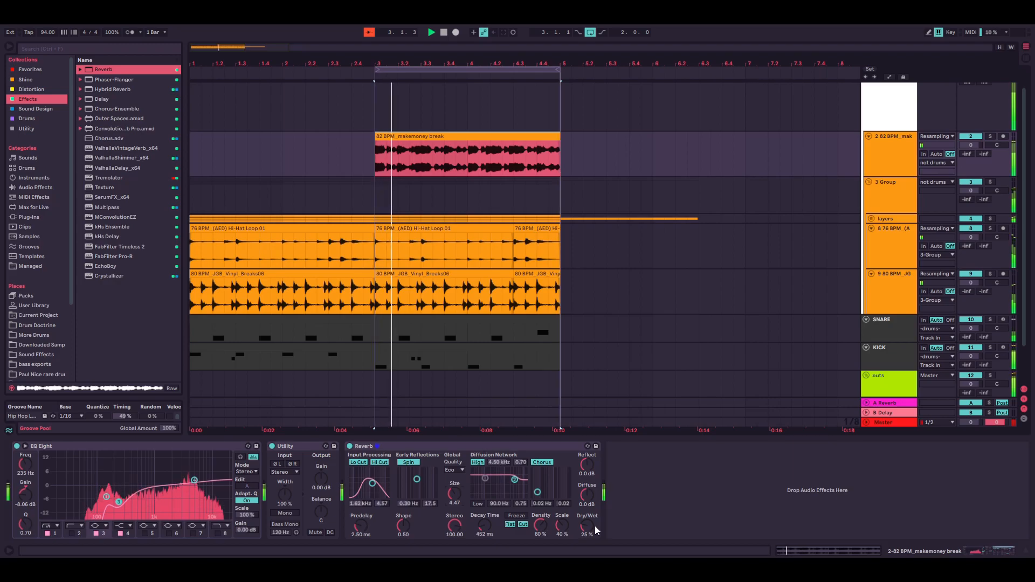
{"action": "left_click_drag", "start_coordinate": [587, 527], "coordinate": [587, 515]}
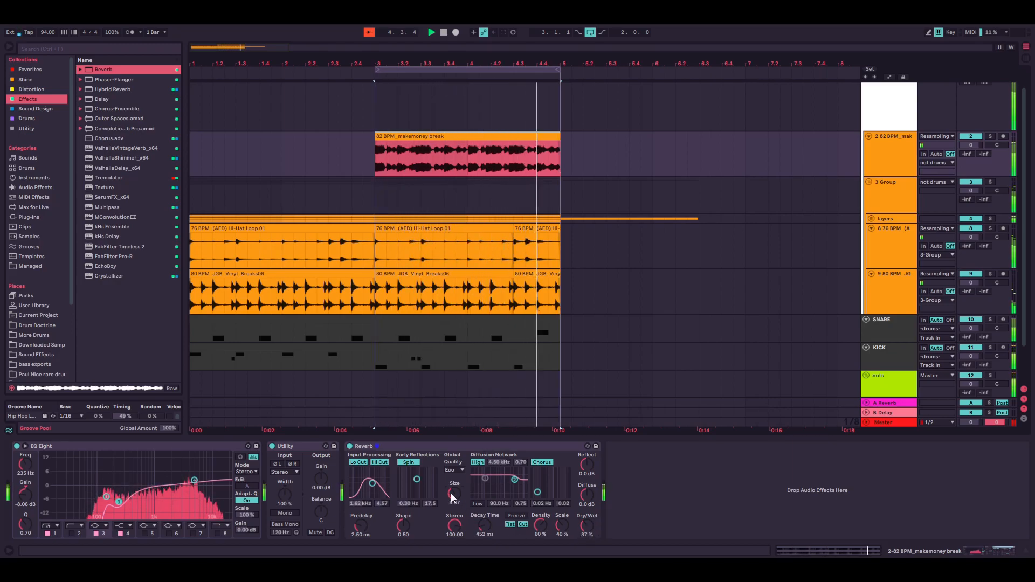
{"action": "key", "text": "space"}
Group the 82 BPM makemoney break track together with 3 Group
{"action": "scroll", "coordinate": [815, 206], "scroll_direction": "down", "scroll_amount": 2}
{"action": "scroll", "coordinate": [905, 172], "scroll_direction": "up", "scroll_amount": 1}
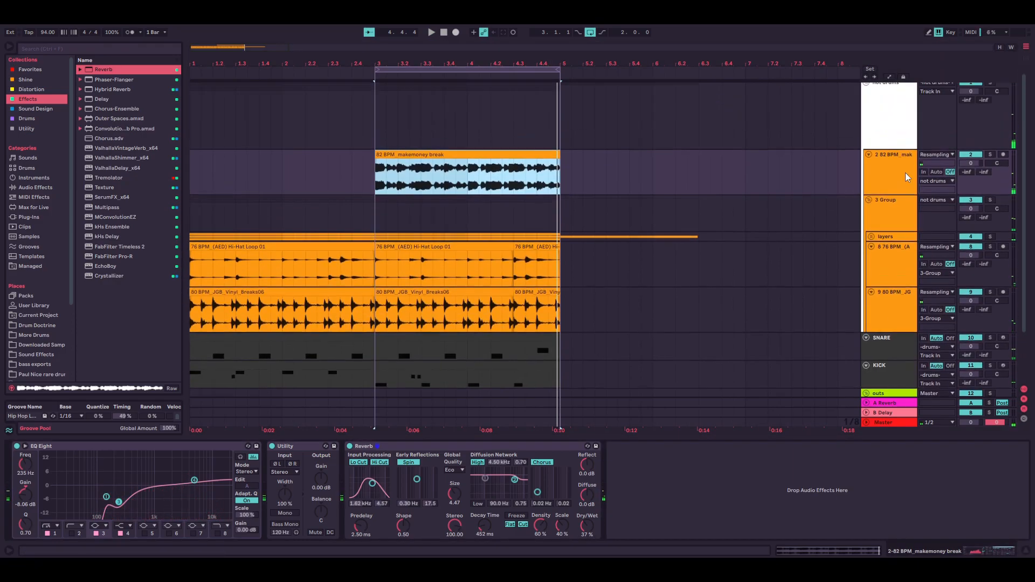
{"action": "left_click", "coordinate": [905, 173]}
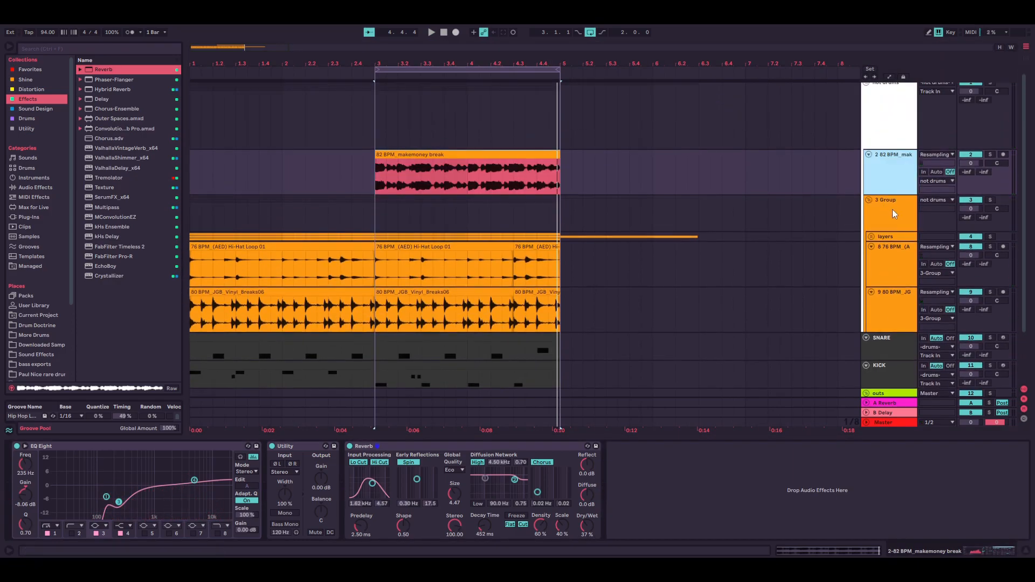
{"action": "left_click", "coordinate": [893, 211]}
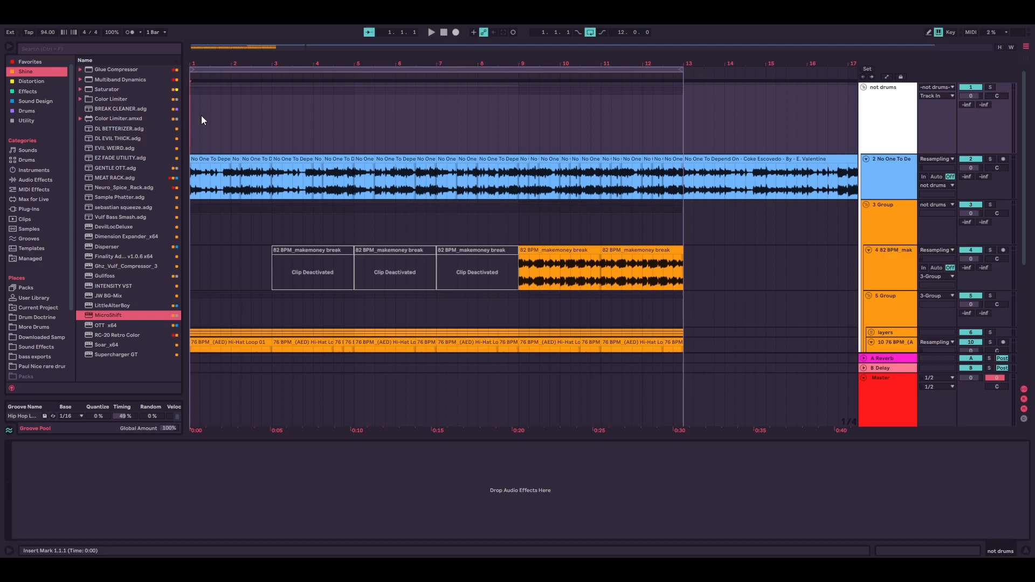
{"action": "scroll", "coordinate": [205, 124], "scroll_direction": "down", "scroll_amount": 5}
{"action": "scroll", "coordinate": [361, 207], "scroll_direction": "down", "scroll_amount": 4}
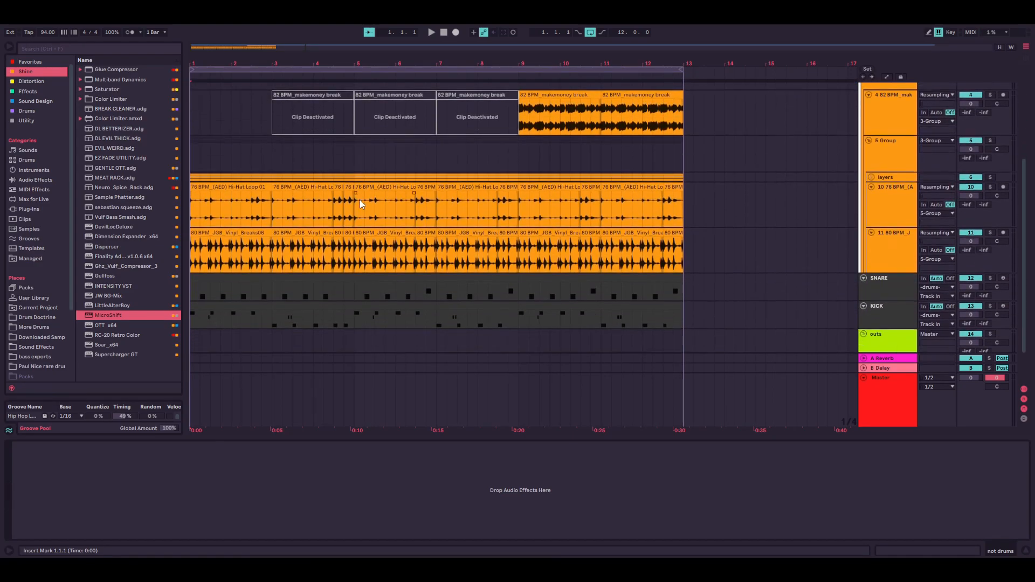
Examine the device chains on the SNARE track, the Master and the drum loop group
{"action": "scroll", "coordinate": [302, 185], "scroll_direction": "up", "scroll_amount": 6}
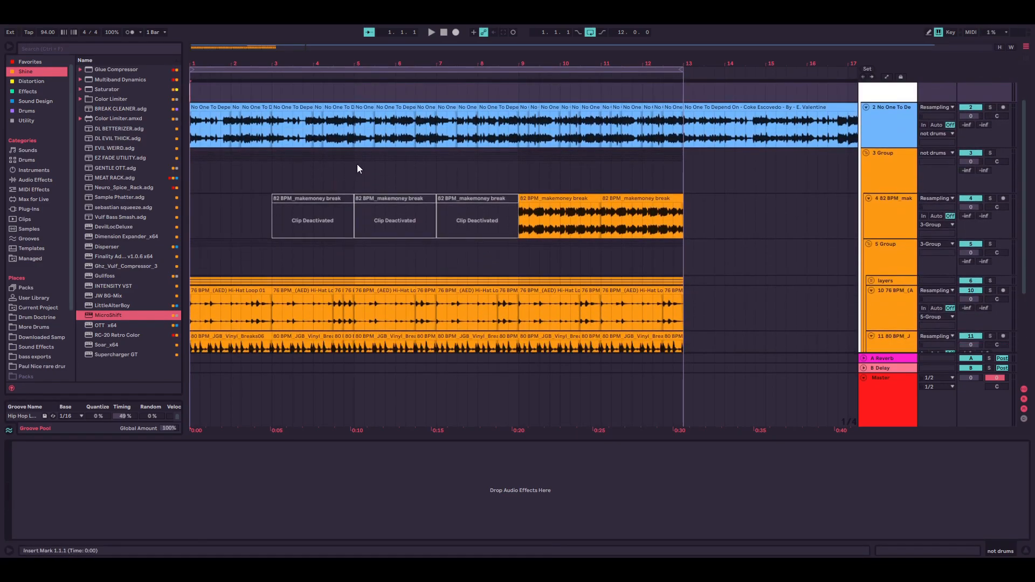
{"action": "scroll", "coordinate": [361, 183], "scroll_direction": "down", "scroll_amount": 2}
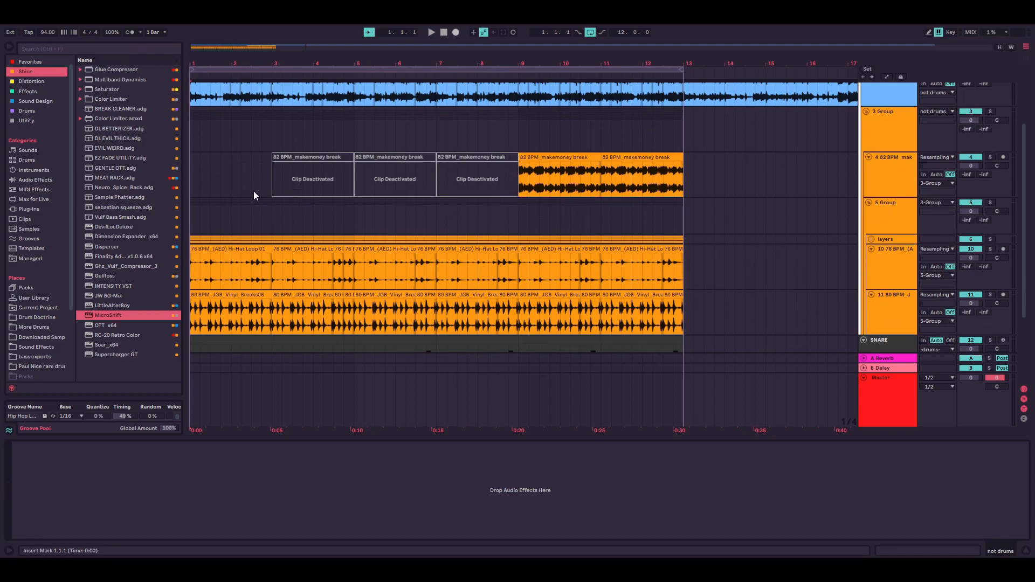
{"action": "scroll", "coordinate": [254, 195], "scroll_direction": "down", "scroll_amount": 3}
{"action": "left_click", "coordinate": [899, 286]}
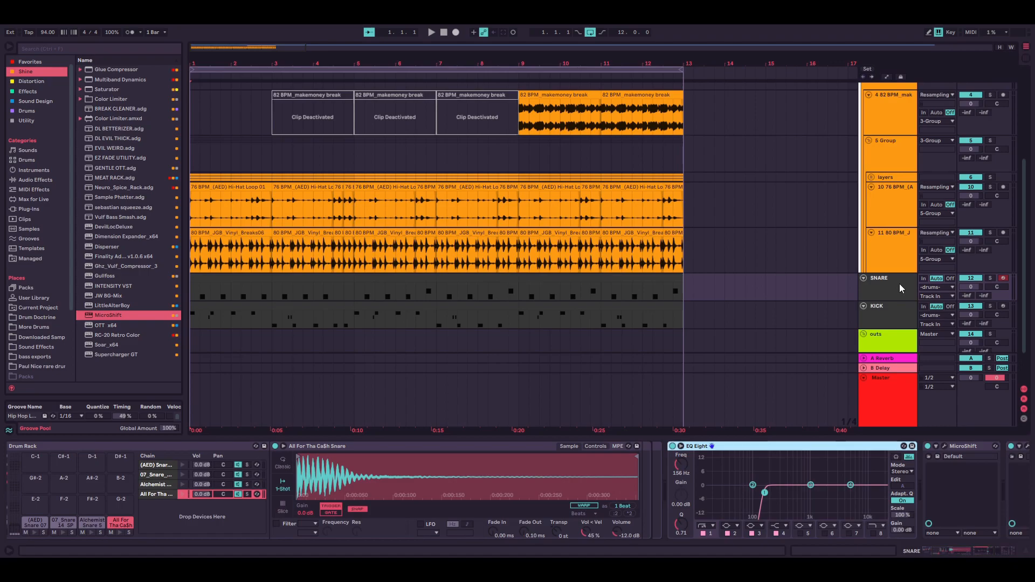
{"action": "scroll", "coordinate": [518, 516], "scroll_direction": "down", "scroll_amount": 5}
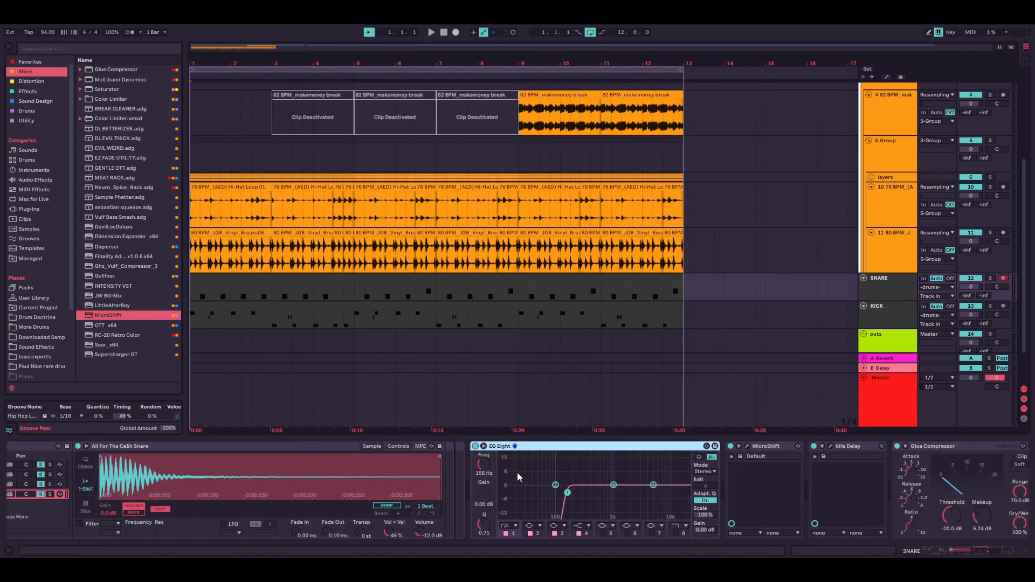
{"action": "scroll", "coordinate": [542, 490], "scroll_direction": "down", "scroll_amount": 3}
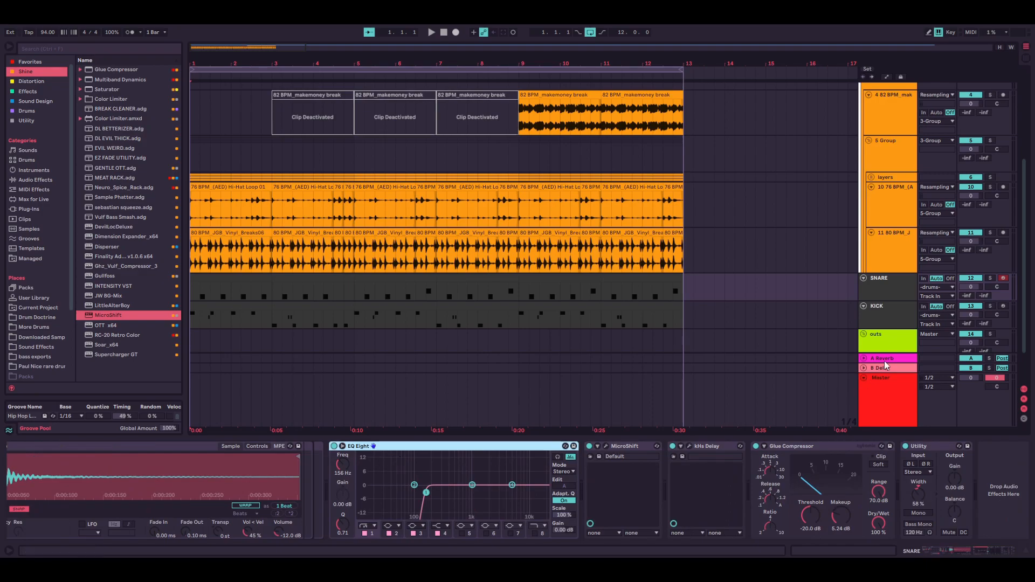
{"action": "left_click", "coordinate": [894, 376]}
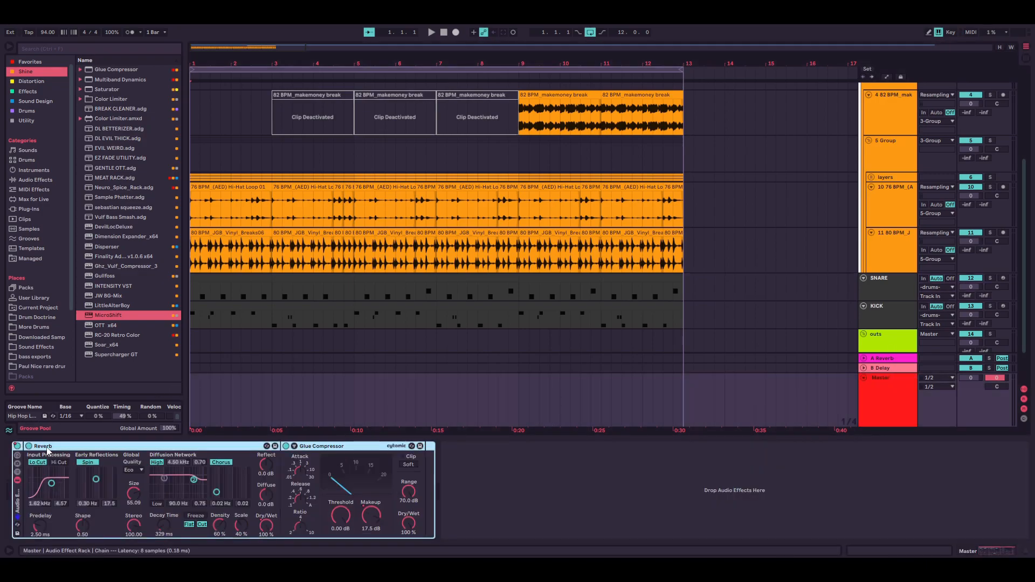
{"action": "left_click", "coordinate": [193, 144]}
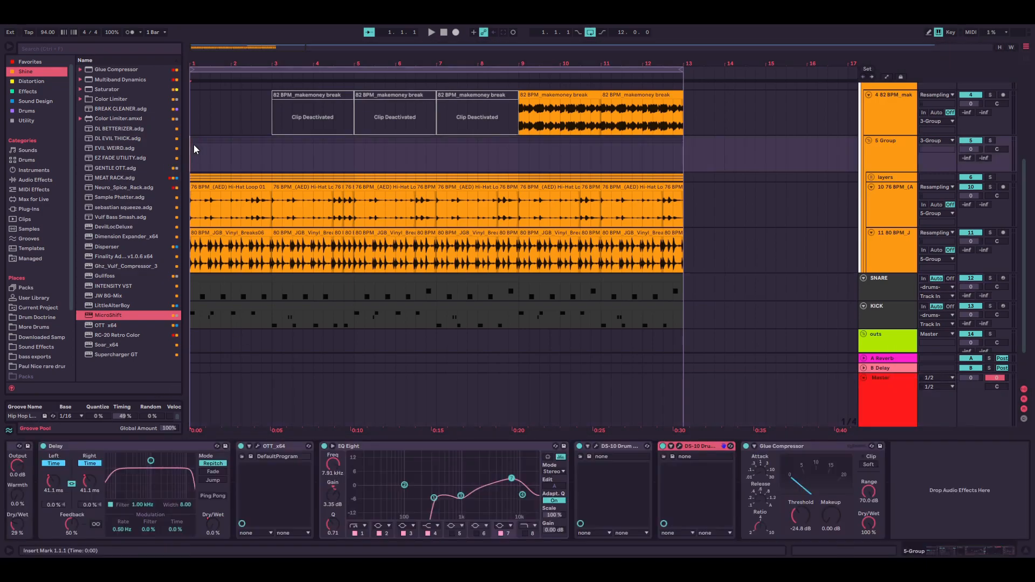
{"action": "left_click", "coordinate": [894, 398]}
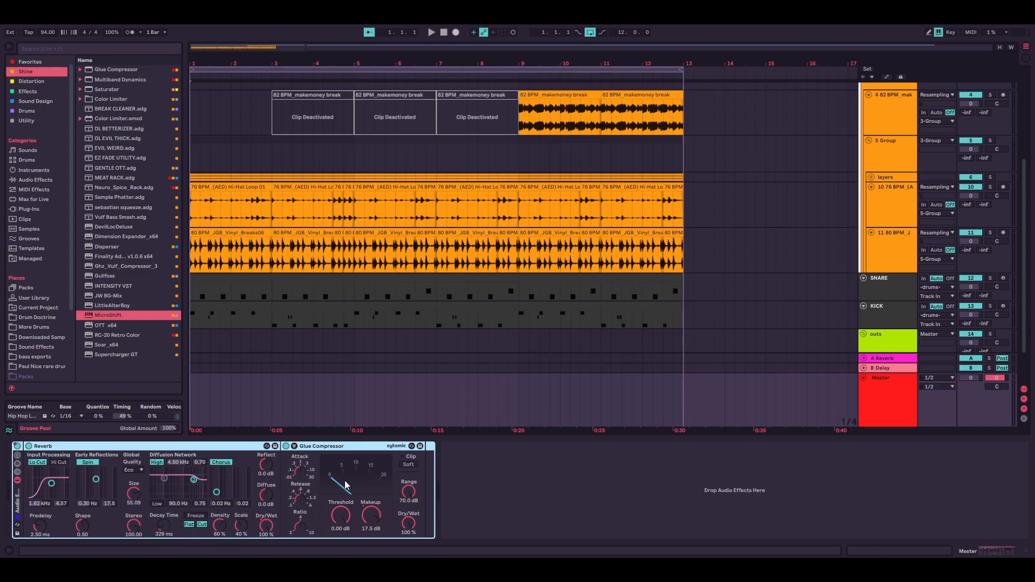
{"action": "left_click", "coordinate": [189, 147]}
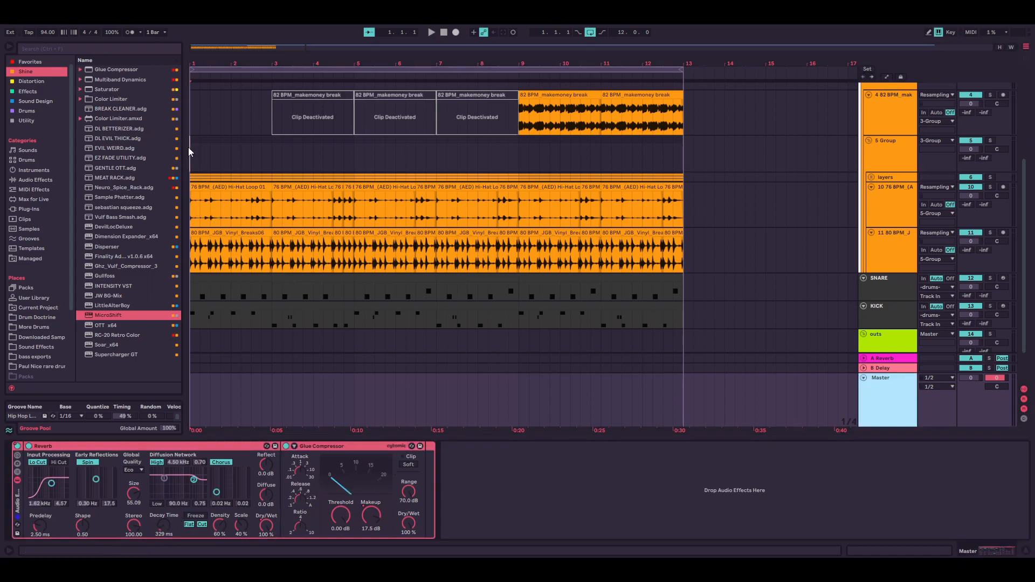
Play the arrangement from bar 1 to hear the drum layers together with the sample
{"action": "scroll", "coordinate": [286, 233], "scroll_direction": "up", "scroll_amount": 3}
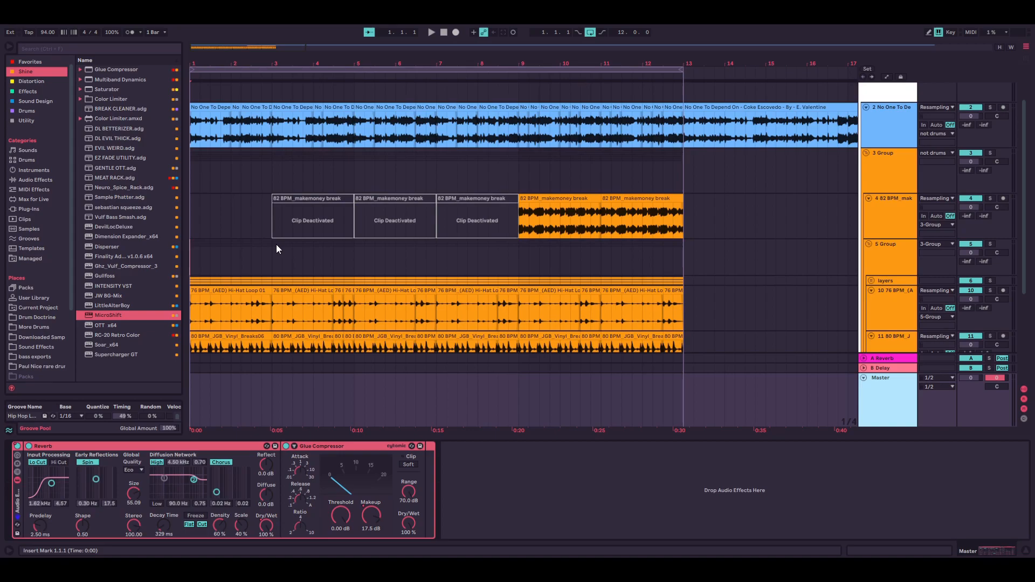
{"action": "scroll", "coordinate": [383, 253], "scroll_direction": "down", "scroll_amount": 2}
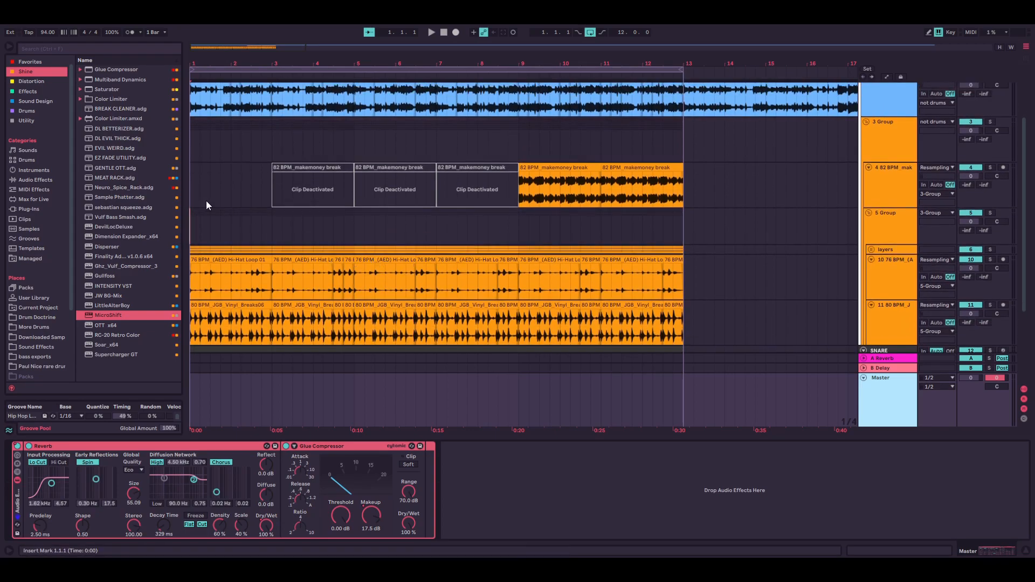
{"action": "left_click", "coordinate": [192, 217]}
{"action": "scroll", "coordinate": [216, 216], "scroll_direction": "down", "scroll_amount": 2}
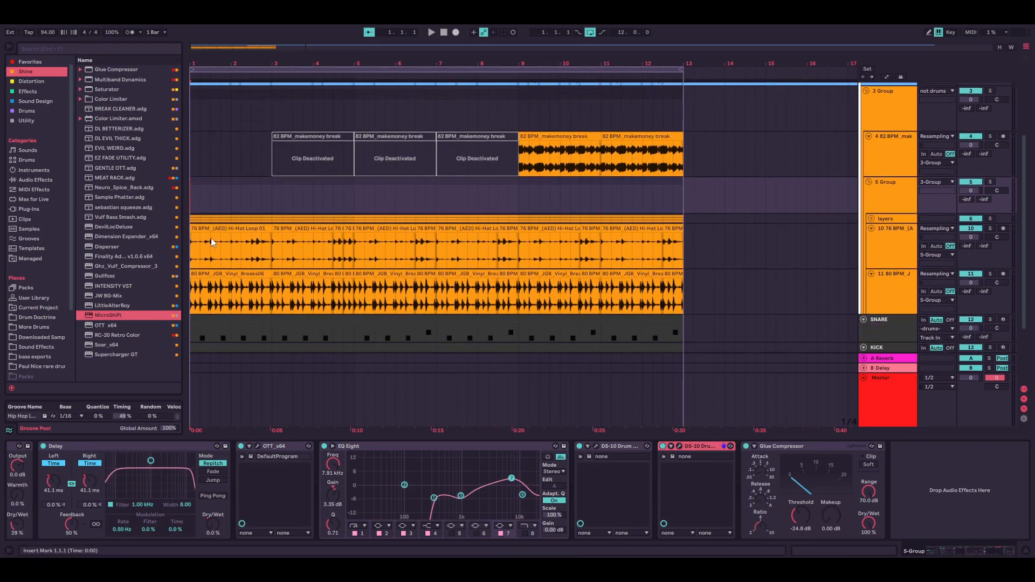
{"action": "scroll", "coordinate": [212, 238], "scroll_direction": "up", "scroll_amount": 3}
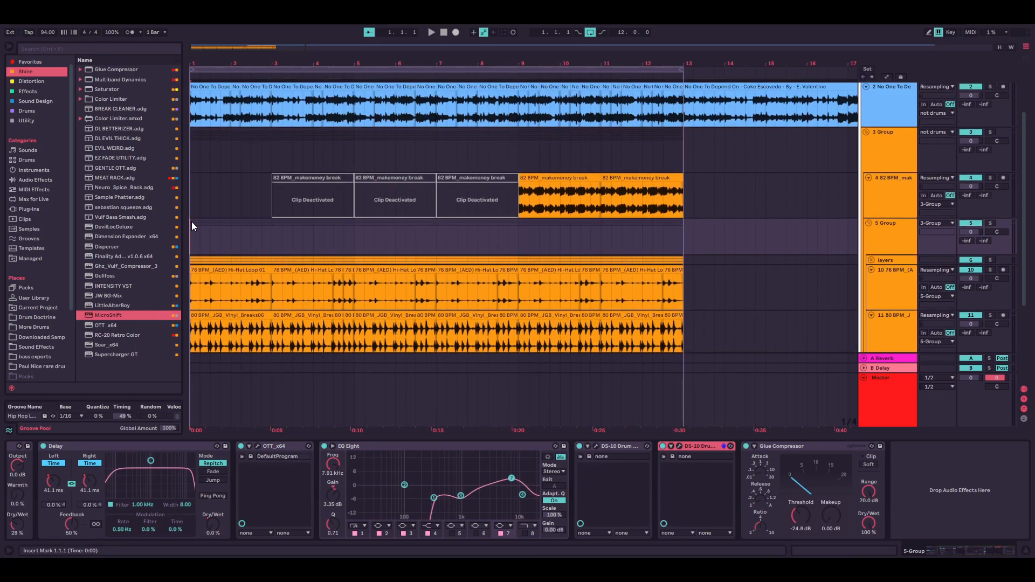
{"action": "key", "text": "space"}
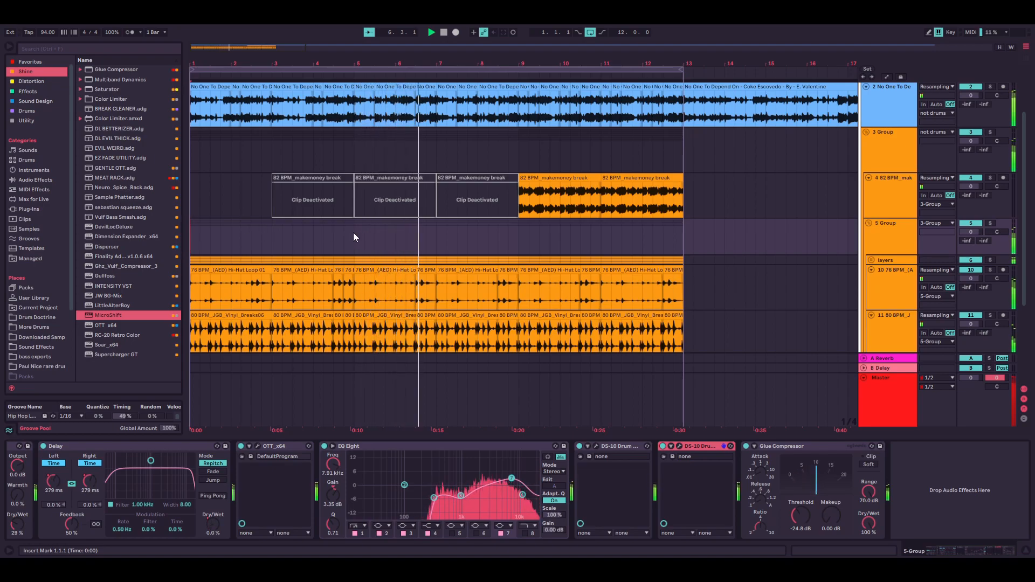
Loop bars 5 to 13, then turn on the No One To Depend On track's EQ Eight and lower its low-cut frequency
{"action": "left_click", "coordinate": [894, 105]}
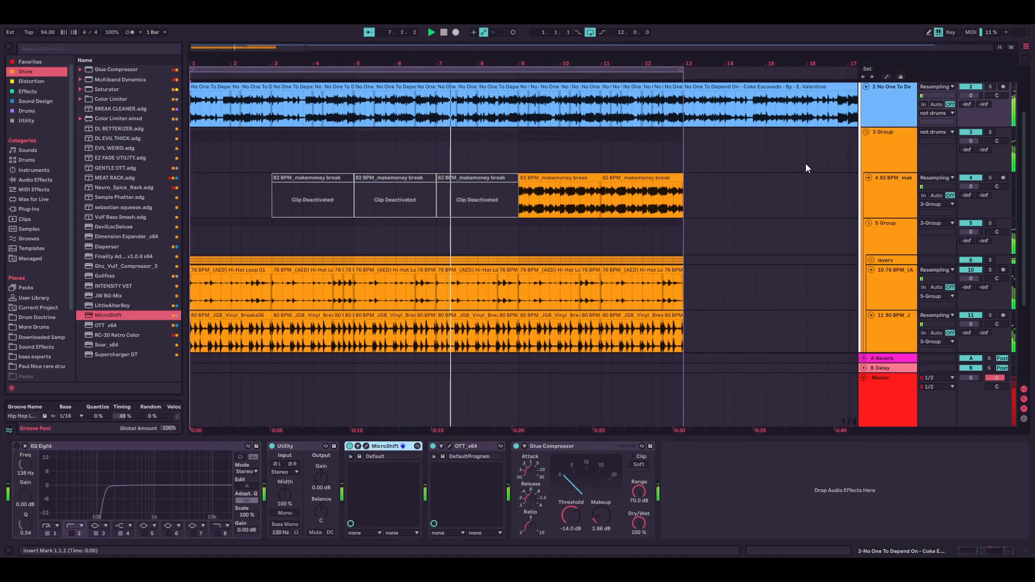
{"action": "left_click_drag", "start_coordinate": [192, 70], "coordinate": [355, 70]}
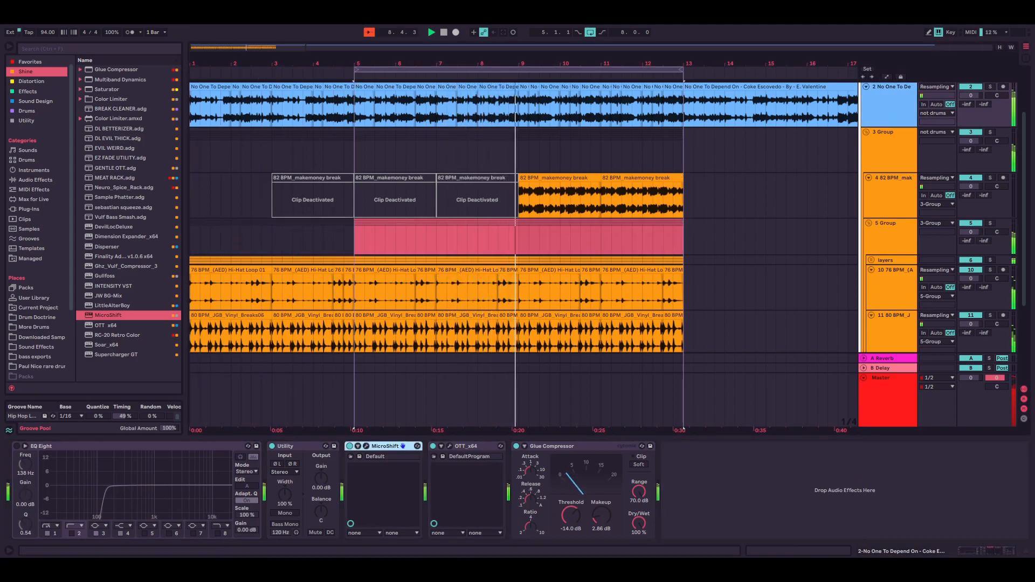
{"action": "left_click", "coordinate": [16, 446]}
{"action": "left_click_drag", "start_coordinate": [106, 493], "coordinate": [66, 494]}
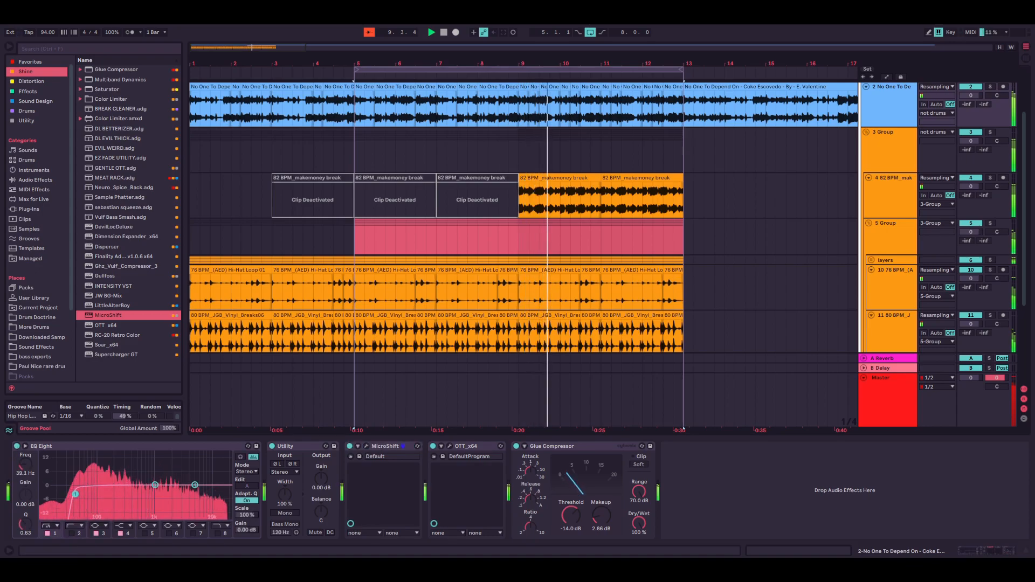
Boost the sample's EQ Eight by 3.35 dB at 71.1 Hz and 3.84 dB at 4.54 kHz, and stop playback
{"action": "left_click_drag", "start_coordinate": [156, 486], "coordinate": [89, 478]}
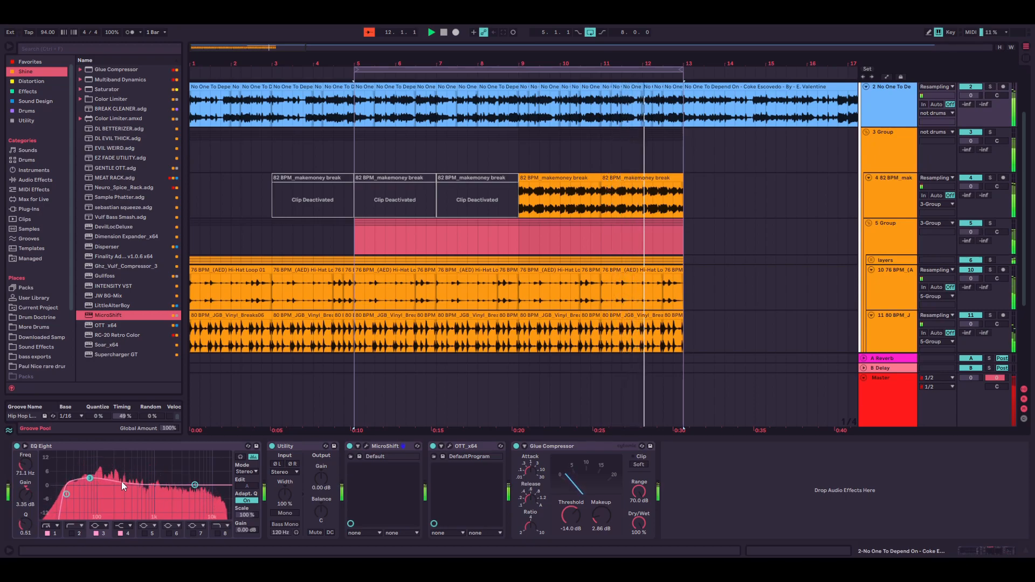
{"action": "left_click_drag", "start_coordinate": [195, 485], "coordinate": [190, 477]}
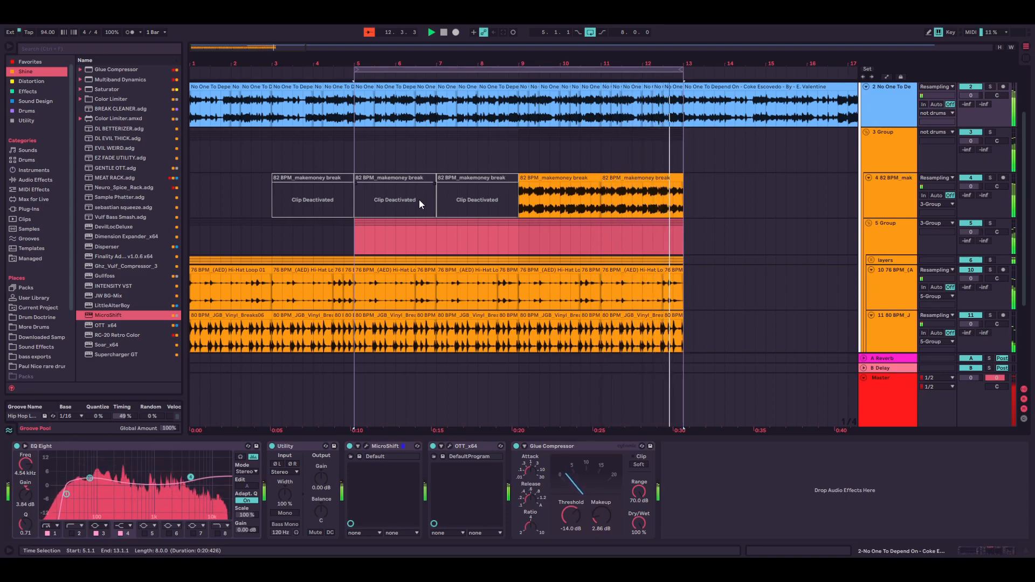
{"action": "key", "text": "space"}
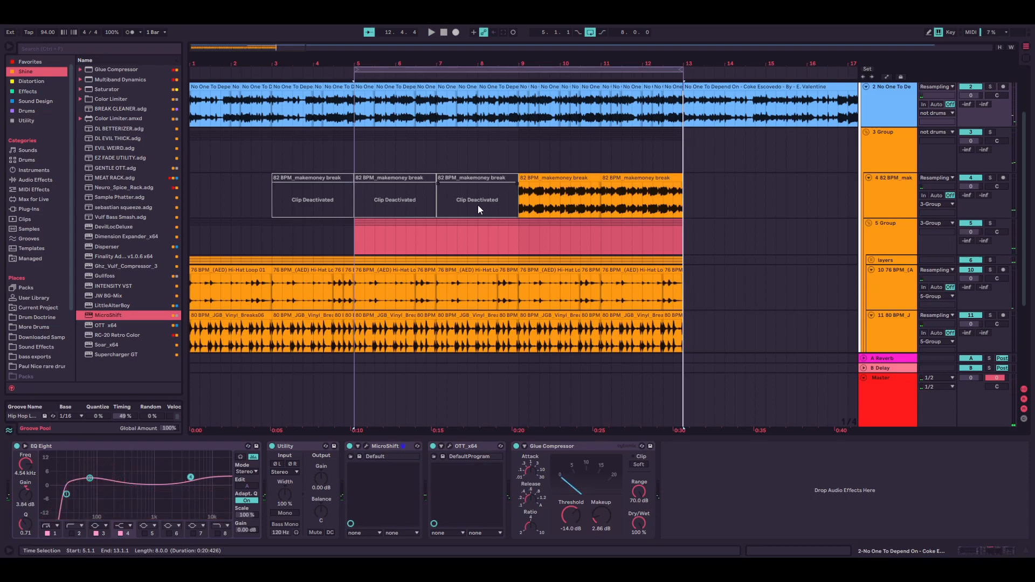
{"action": "scroll", "coordinate": [486, 204], "scroll_direction": "down", "scroll_amount": 1}
{"action": "left_click", "coordinate": [519, 232]}
{"action": "scroll", "coordinate": [512, 210], "scroll_direction": "down", "scroll_amount": 3}
{"action": "scroll", "coordinate": [506, 215], "scroll_direction": "down", "scroll_amount": 1}
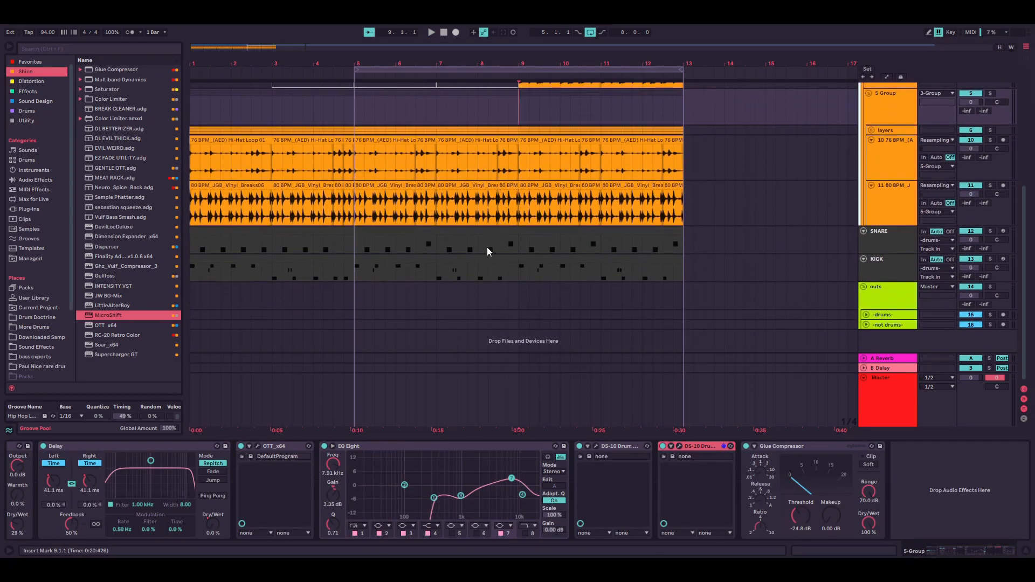
{"action": "scroll", "coordinate": [474, 240], "scroll_direction": "up", "scroll_amount": 5}
{"action": "left_click", "coordinate": [356, 217]}
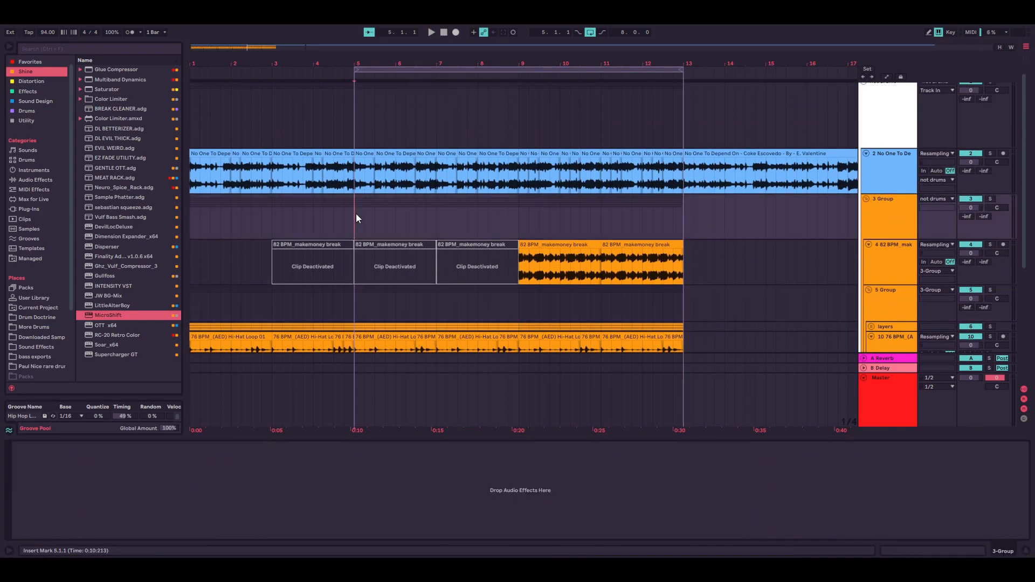
{"action": "scroll", "coordinate": [358, 200], "scroll_direction": "up", "scroll_amount": 1}
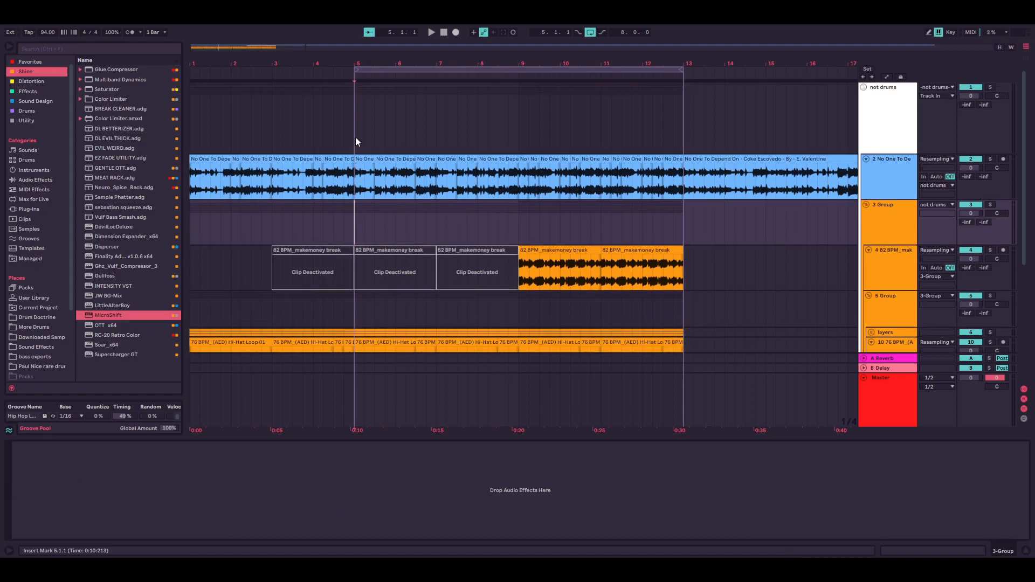
{"action": "left_click_drag", "start_coordinate": [356, 139], "coordinate": [683, 137]}
{"action": "left_click", "coordinate": [683, 137]}
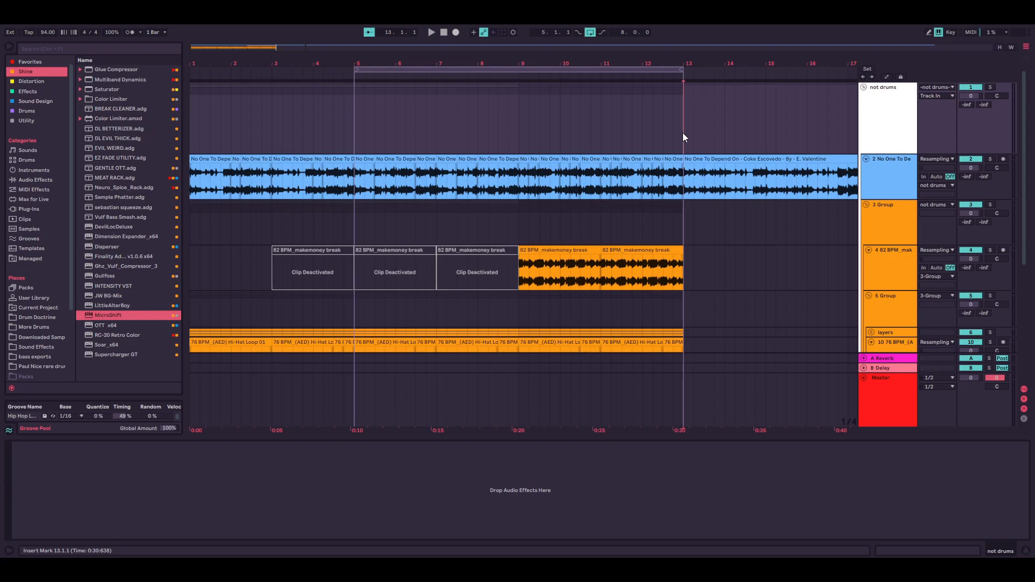
{"action": "left_click", "coordinate": [354, 209]}
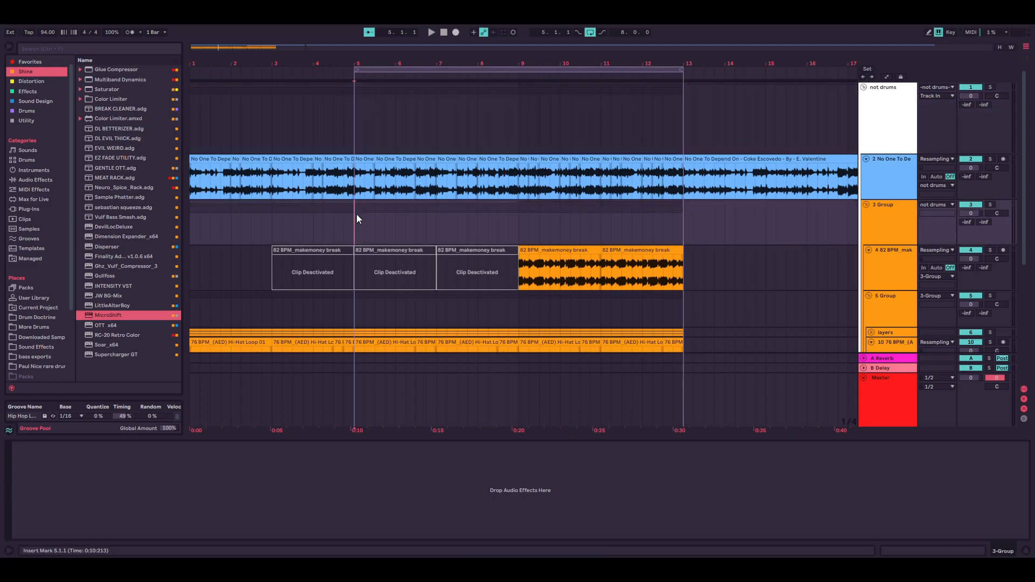
{"action": "scroll", "coordinate": [354, 212], "scroll_direction": "down", "scroll_amount": 1}
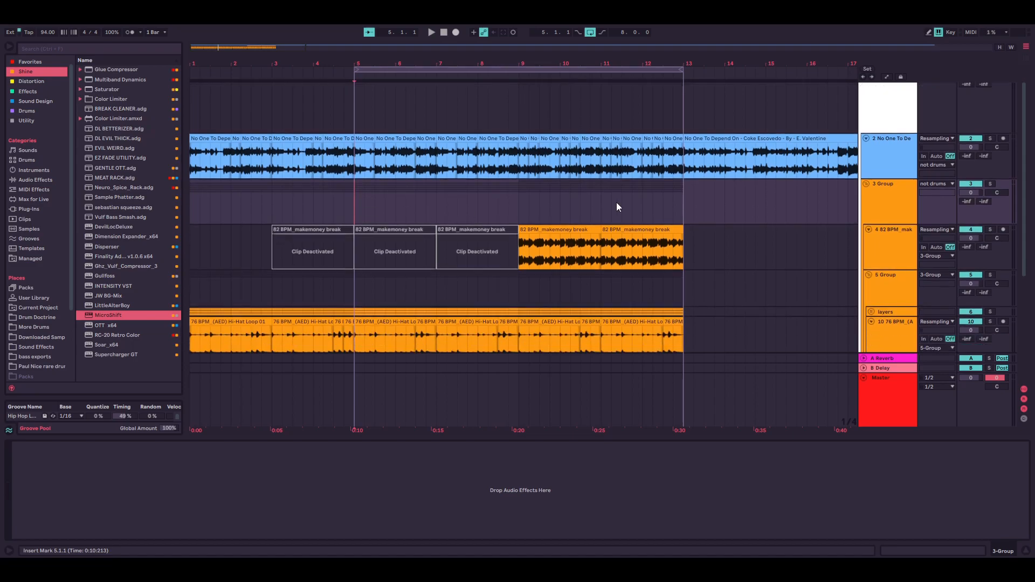
Deactivate the No One To Depend On sample track and add an Addictive Keys instrument track below it
{"action": "left_click", "coordinate": [895, 159]}
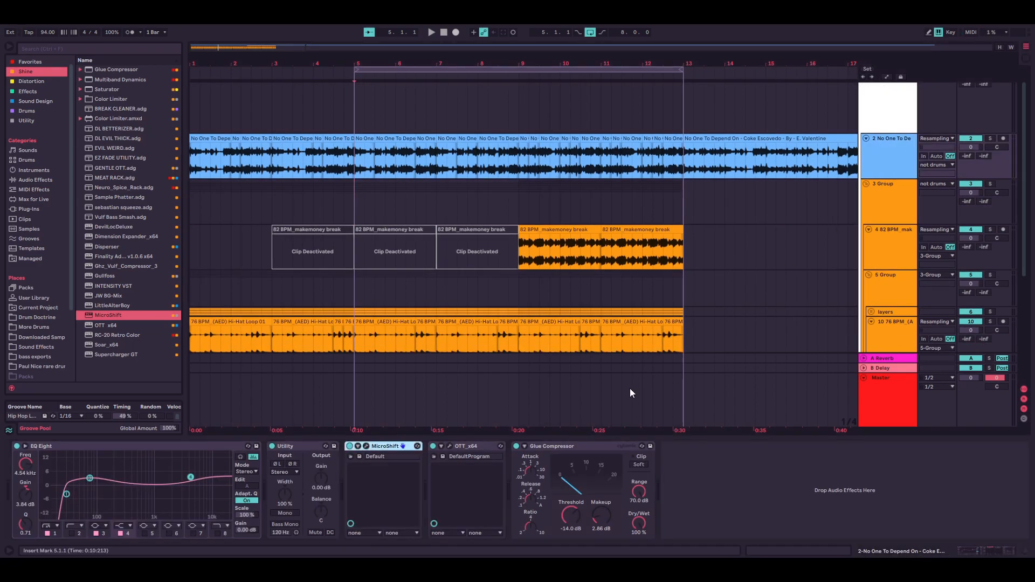
{"action": "left_click", "coordinate": [355, 202]}
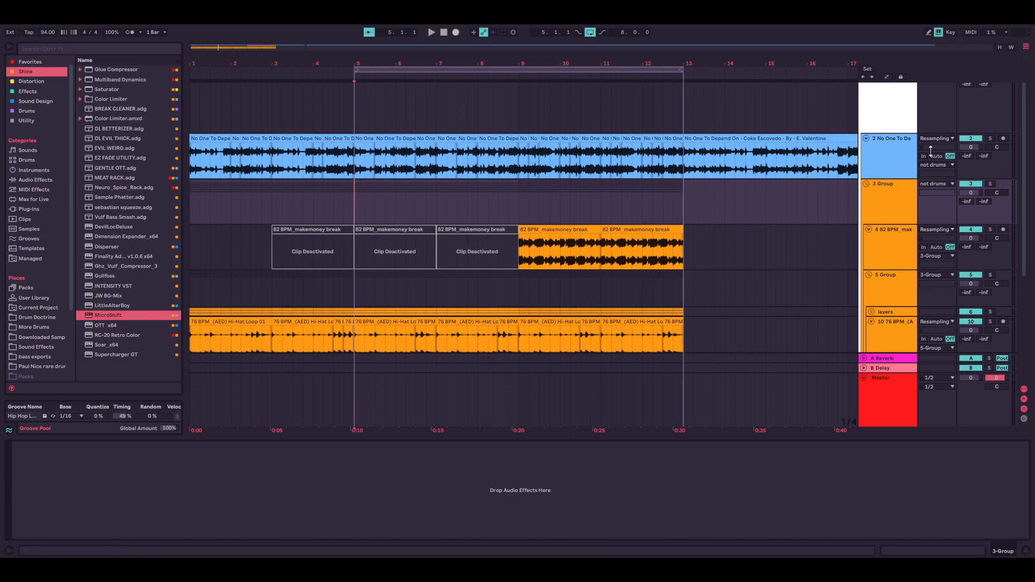
{"action": "left_click", "coordinate": [969, 138]}
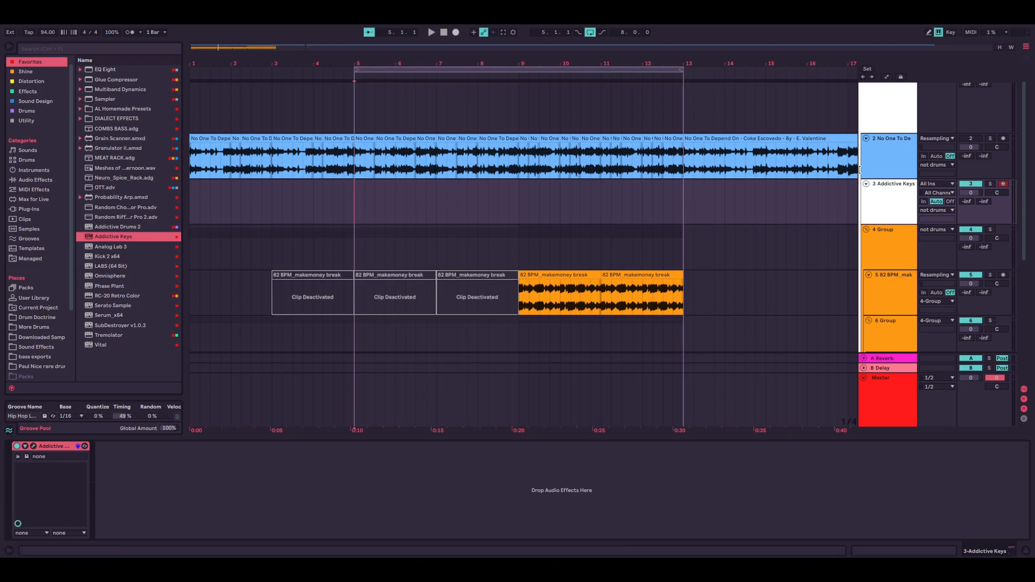
{"action": "left_click", "coordinate": [878, 162]}
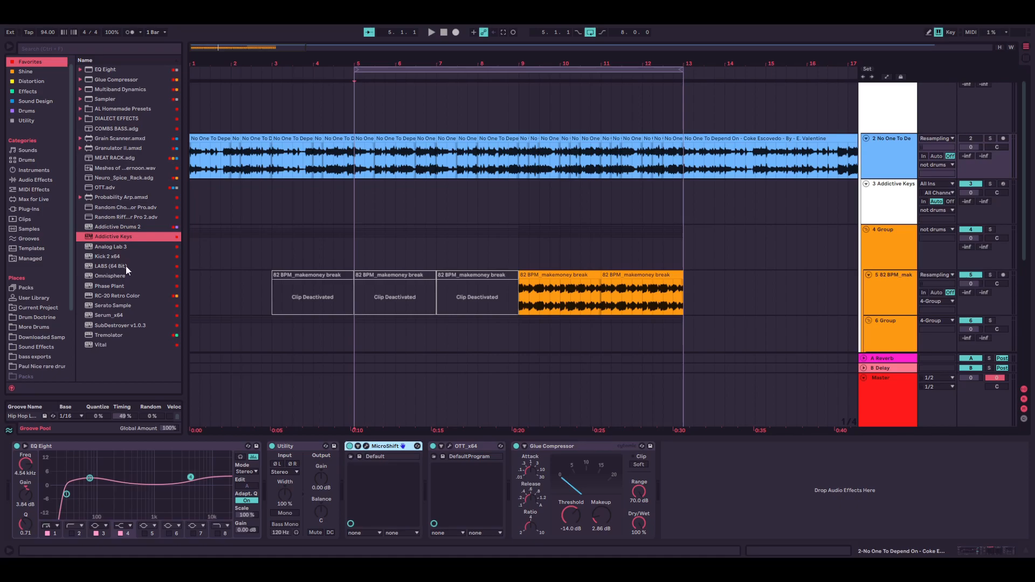
Try duplicating the half-bar slice at bar 5 of the 80 BPM_JGB_Vinyl_Breaks06 loop twice, and undo both copies
{"action": "left_click", "coordinate": [353, 200]}
{"action": "scroll", "coordinate": [405, 136], "scroll_direction": "up", "scroll_amount": 1}
{"action": "scroll", "coordinate": [524, 202], "scroll_direction": "down", "scroll_amount": 5}
{"action": "scroll", "coordinate": [524, 203], "scroll_direction": "down", "scroll_amount": 3}
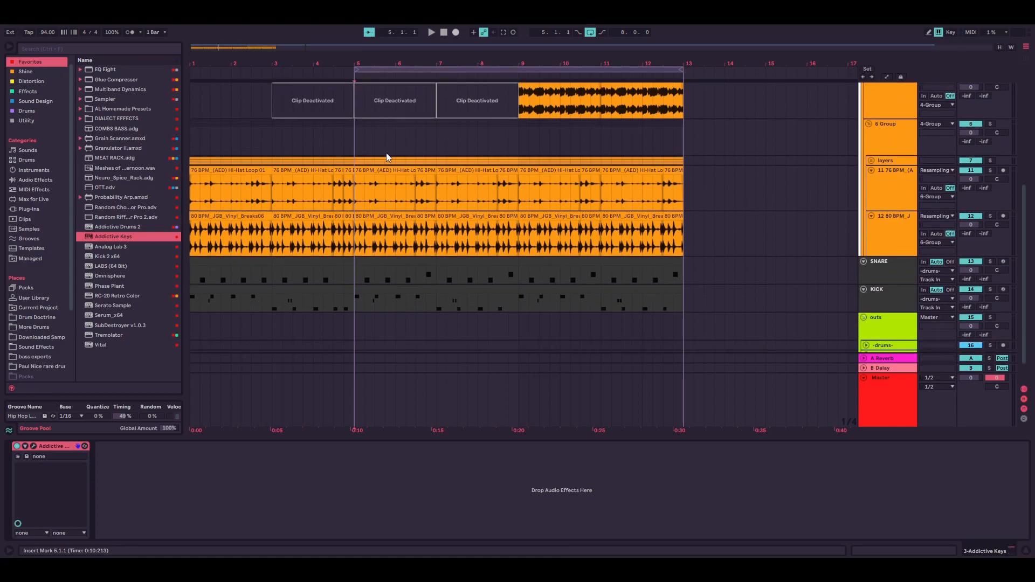
{"action": "left_click", "coordinate": [354, 135]}
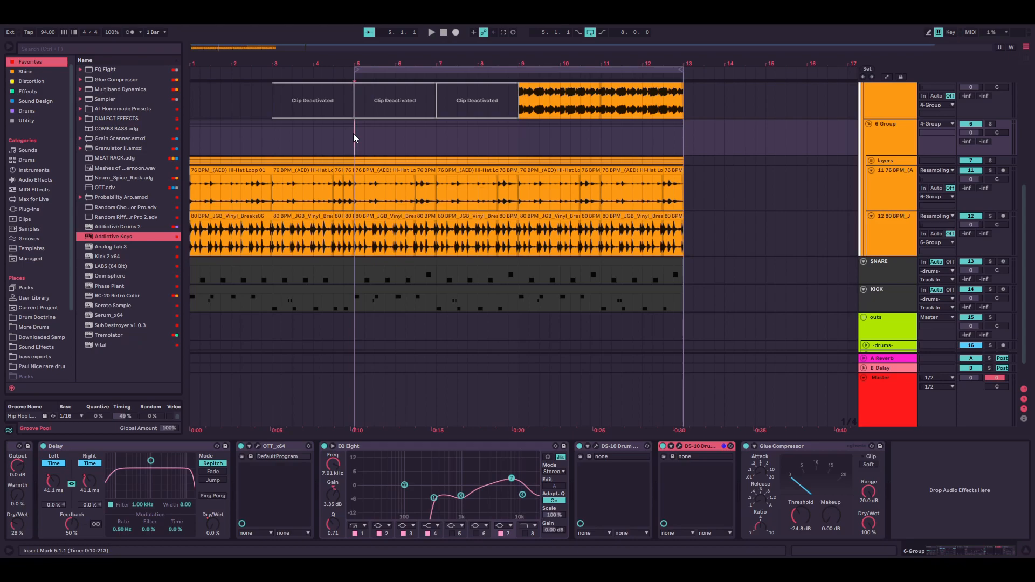
{"action": "left_click", "coordinate": [384, 216]}
{"action": "scroll", "coordinate": [384, 217], "scroll_direction": "up", "scroll_amount": 3}
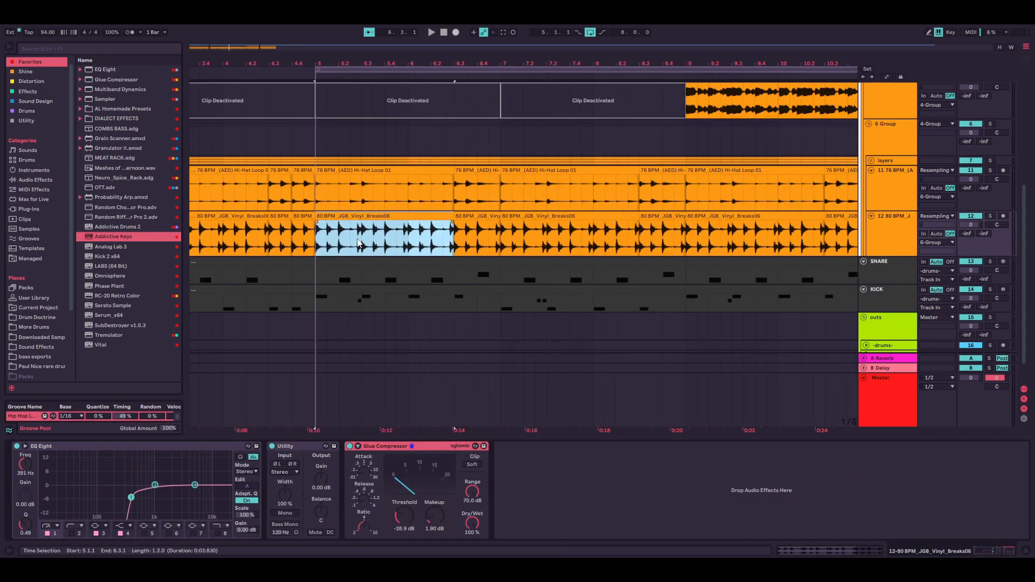
{"action": "left_click_drag", "start_coordinate": [361, 240], "coordinate": [316, 246]}
{"action": "key", "text": "ctrl+d"}
{"action": "key", "text": "ctrl+d"}
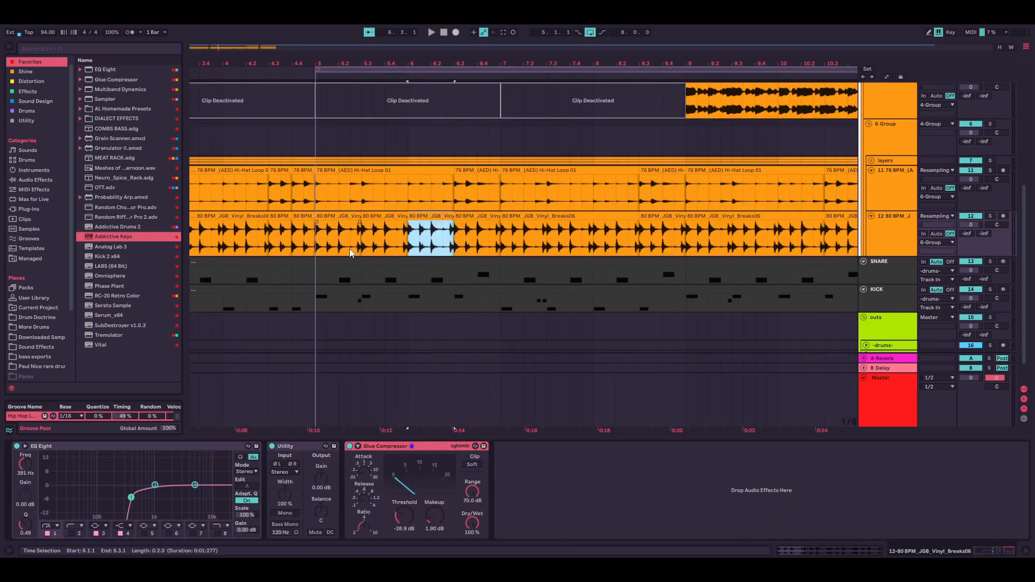
{"action": "key", "text": "ctrl+z"}
{"action": "key", "text": "ctrl+z"}
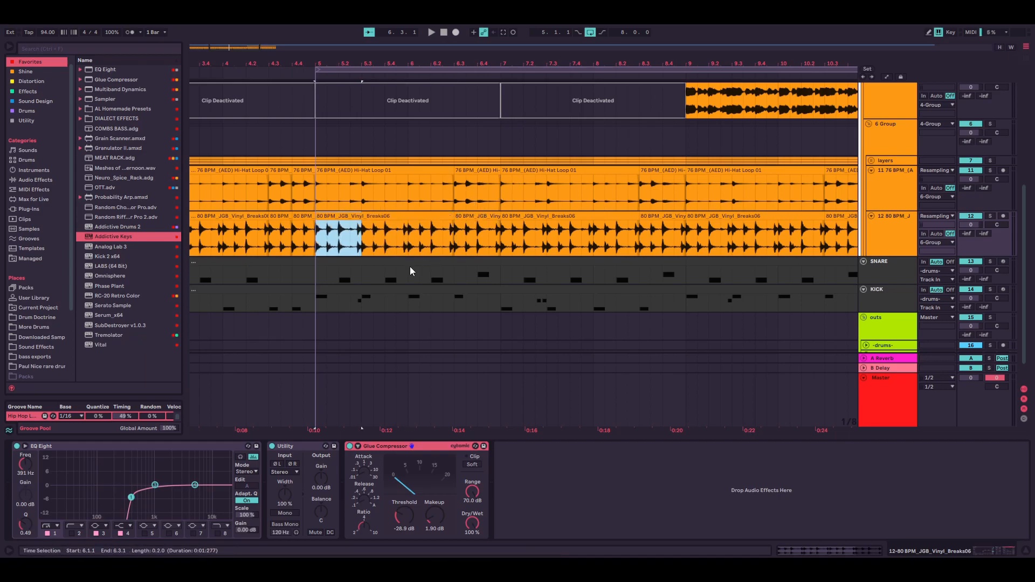
Try looping only bars 5 to 9 and selecting their contents, and return the loop to bars 5 to 13
{"action": "key", "text": "minus"}
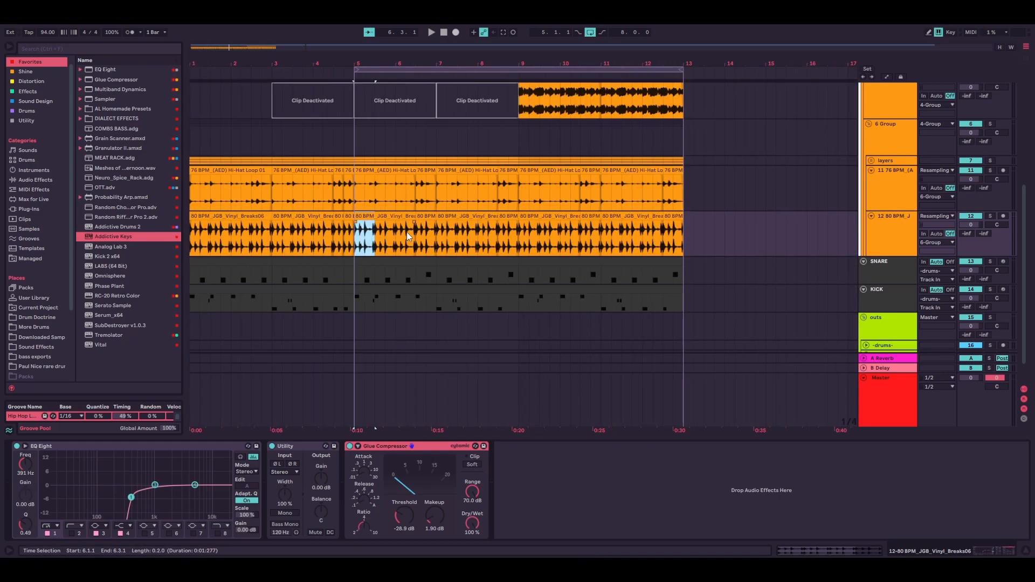
{"action": "left_click", "coordinate": [520, 137]}
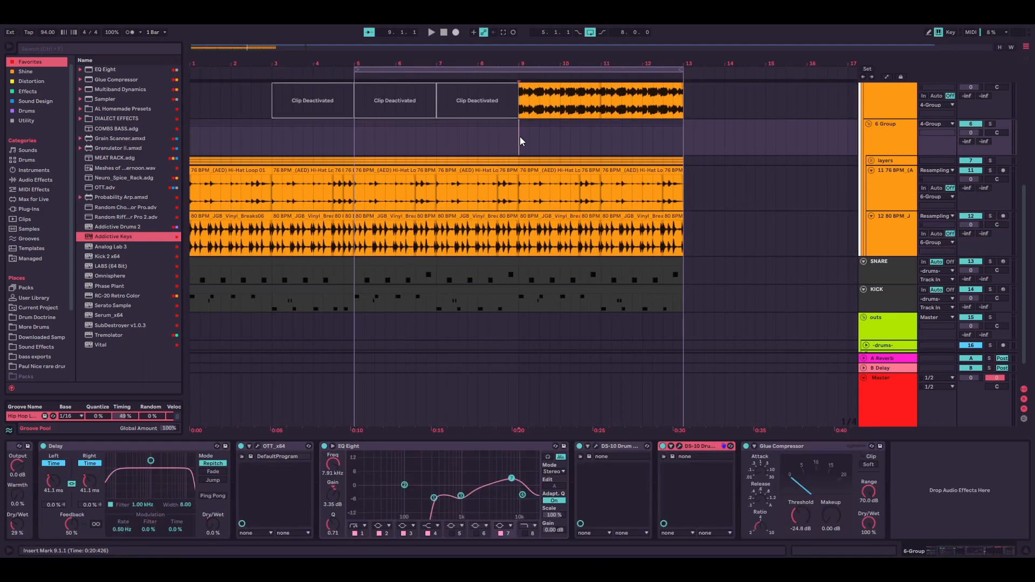
{"action": "left_click_drag", "start_coordinate": [508, 143], "coordinate": [506, 210]}
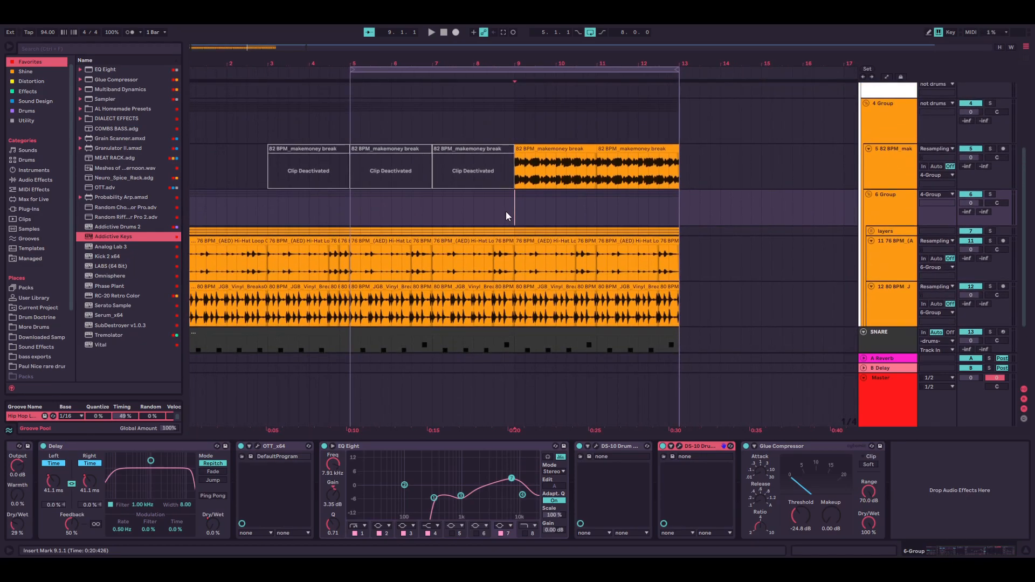
{"action": "key", "text": "minus"}
{"action": "left_click_drag", "start_coordinate": [316, 203], "coordinate": [381, 195]}
{"action": "scroll", "coordinate": [367, 196], "scroll_direction": "down", "scroll_amount": 1}
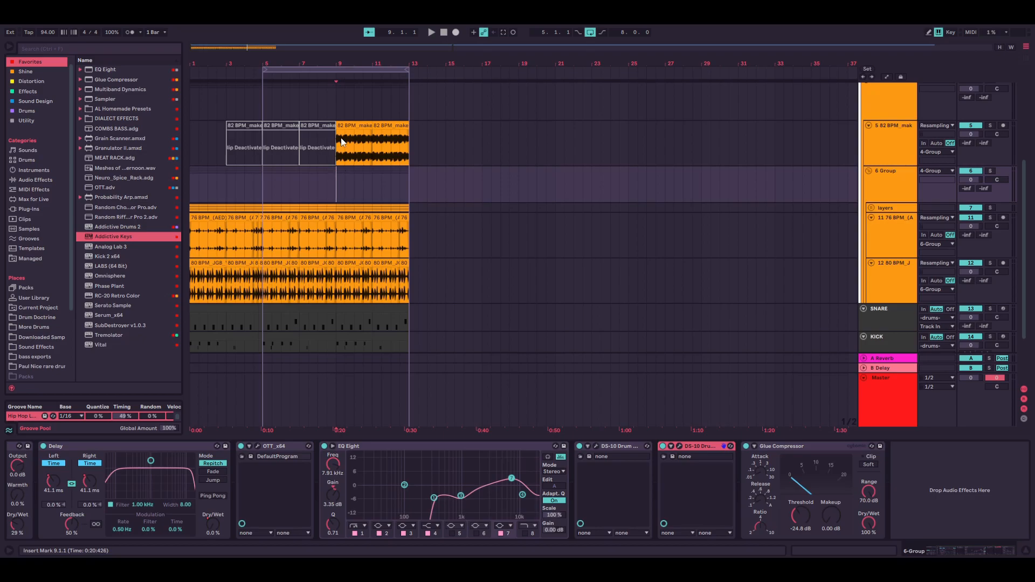
{"action": "left_click_drag", "start_coordinate": [408, 69], "coordinate": [336, 69]}
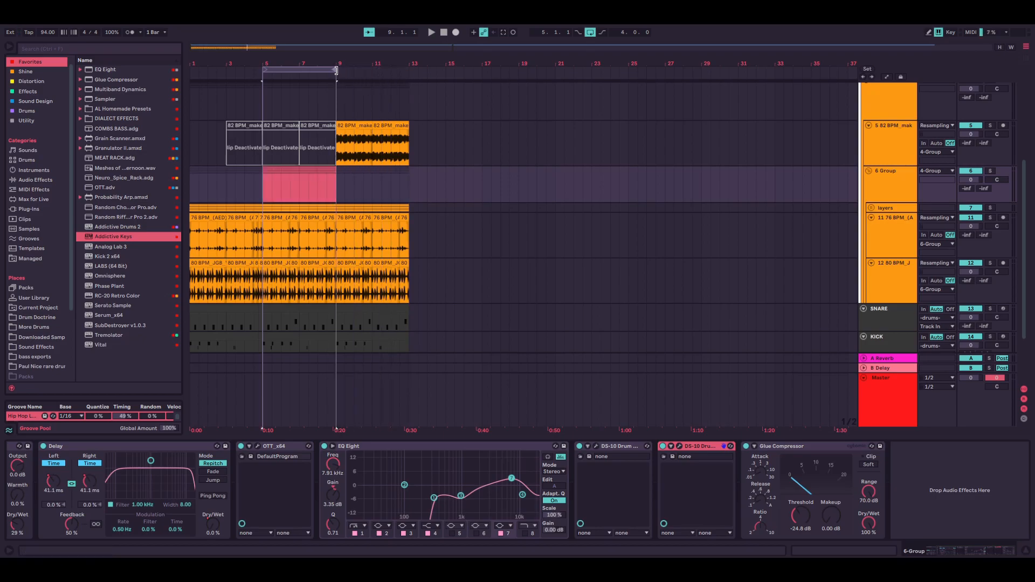
{"action": "left_click", "coordinate": [309, 71]}
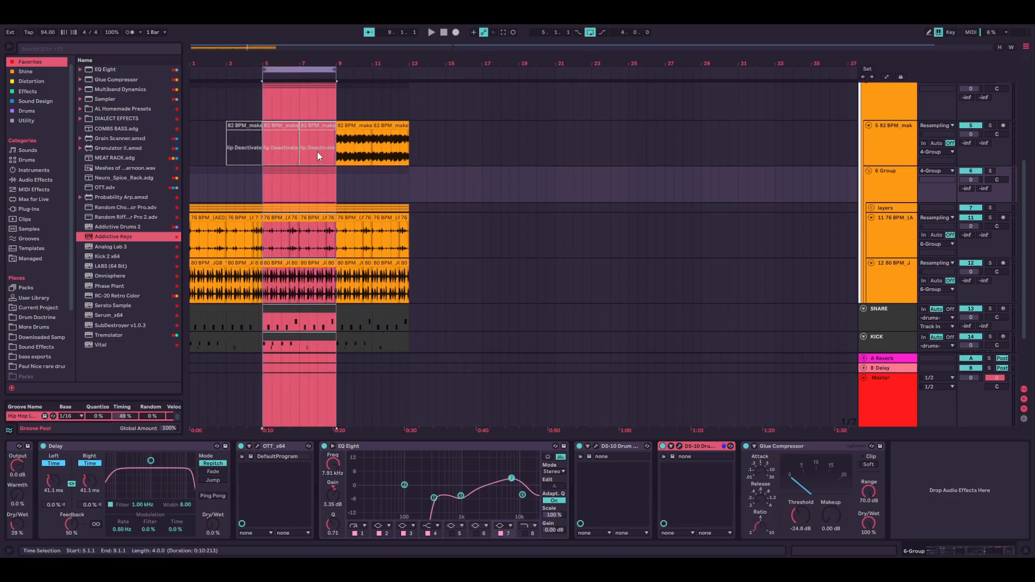
{"action": "left_click_drag", "start_coordinate": [330, 69], "coordinate": [410, 70]}
Place the insert marker at bar 9 and turn off FabFilter Pro-L 2 on the -drums- track
{"action": "left_click", "coordinate": [337, 97]}
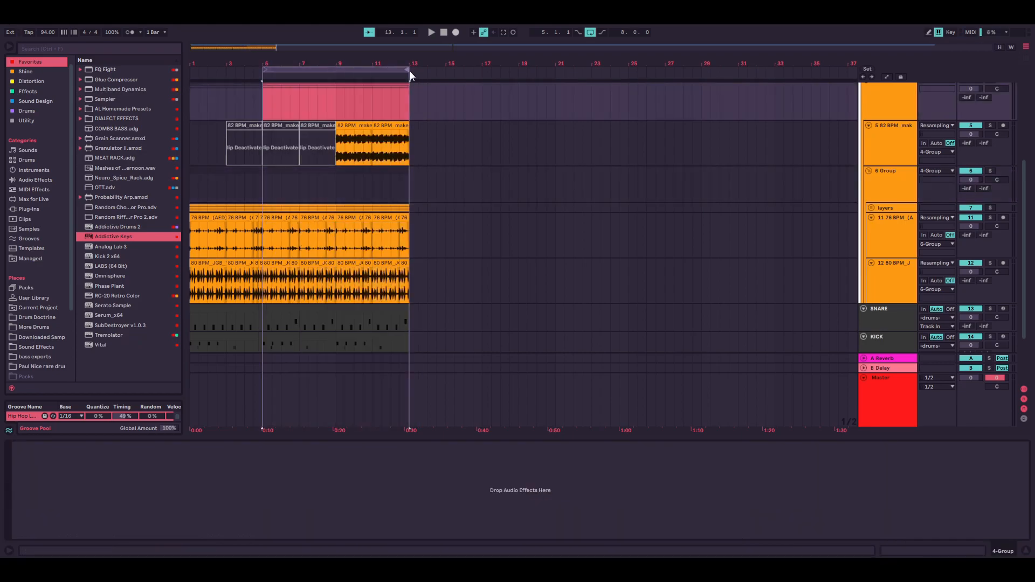
{"action": "scroll", "coordinate": [318, 167], "scroll_direction": "down", "scroll_amount": 1}
{"action": "left_click", "coordinate": [336, 156]}
{"action": "scroll", "coordinate": [896, 341], "scroll_direction": "down", "scroll_amount": 1}
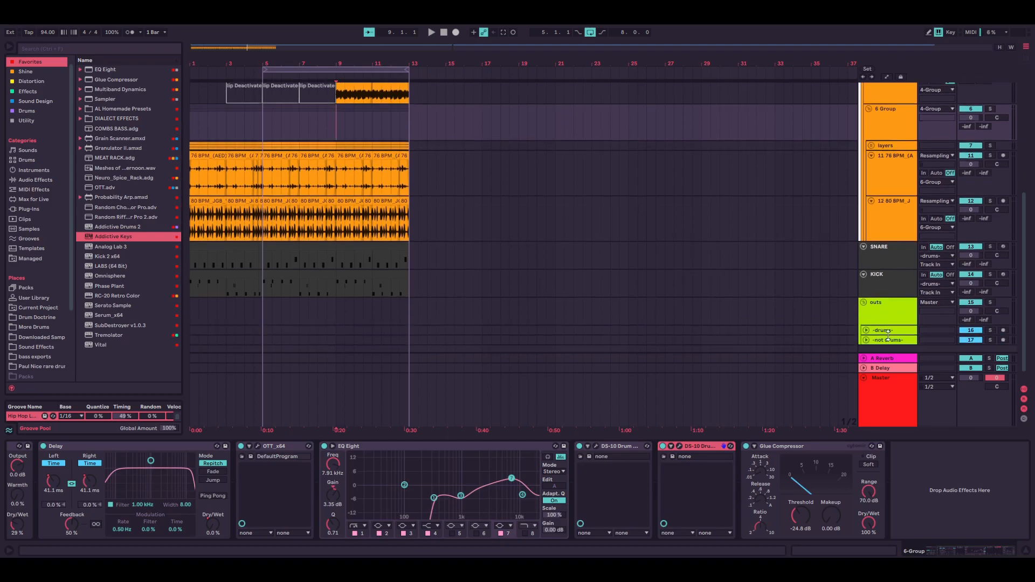
{"action": "left_click", "coordinate": [894, 340]}
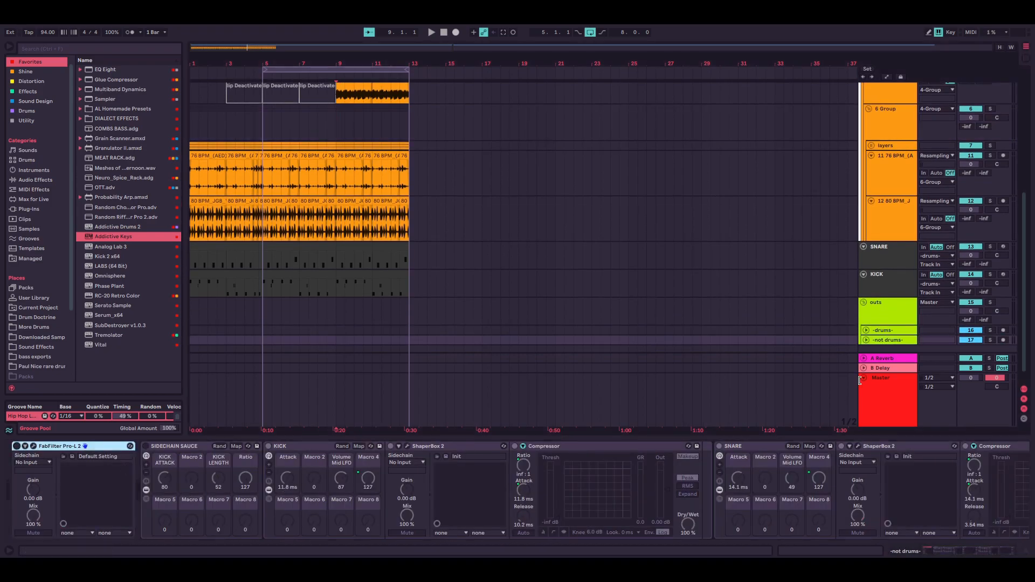
{"action": "left_click", "coordinate": [890, 331]}
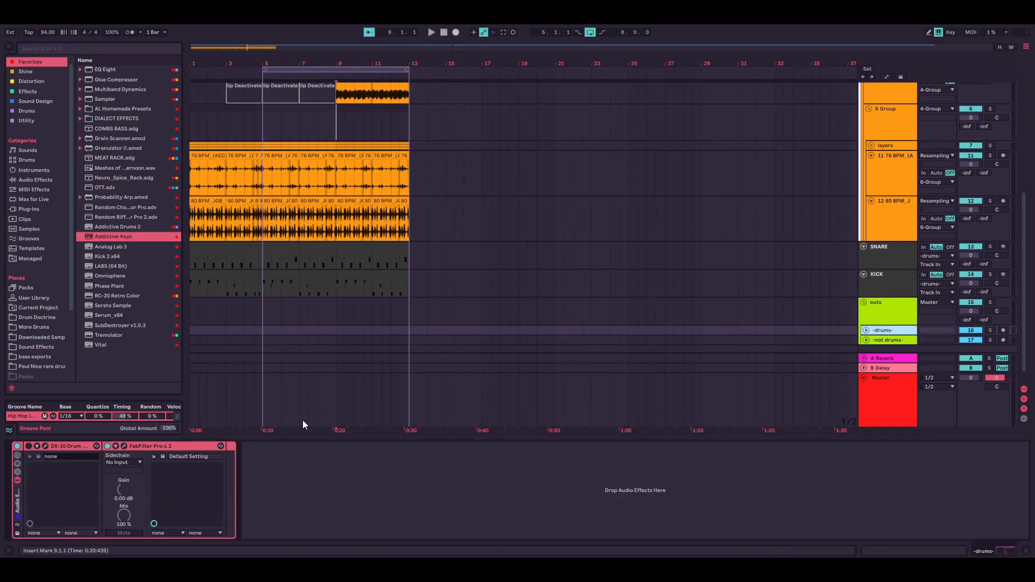
{"action": "left_click", "coordinate": [105, 446]}
Play the beat from bar 9 while looking over the track levels, and stop playback
{"action": "key", "text": "space"}
{"action": "key", "text": "space"}
{"action": "scroll", "coordinate": [888, 119], "scroll_direction": "up", "scroll_amount": 5}
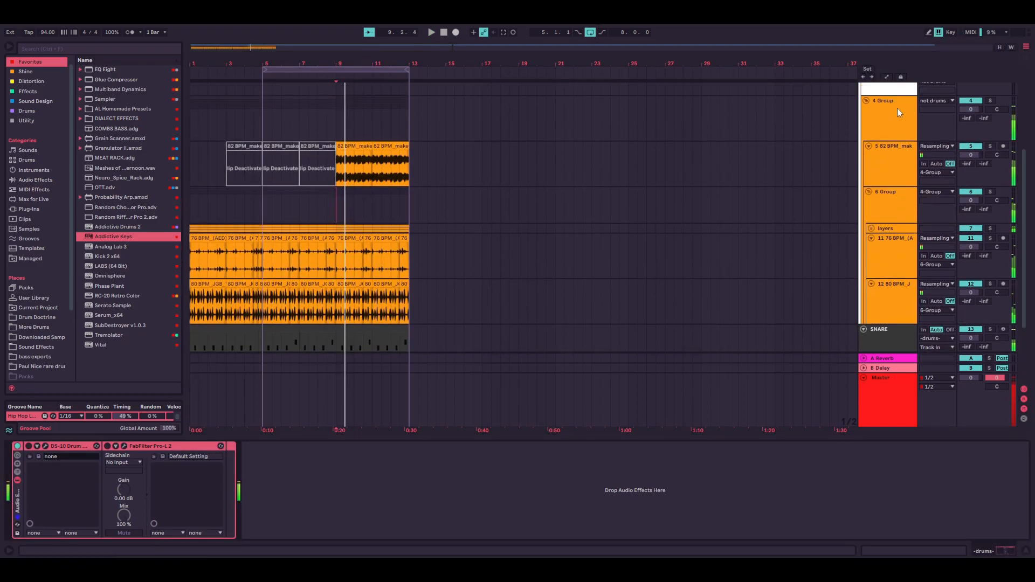
{"action": "key", "text": "space"}
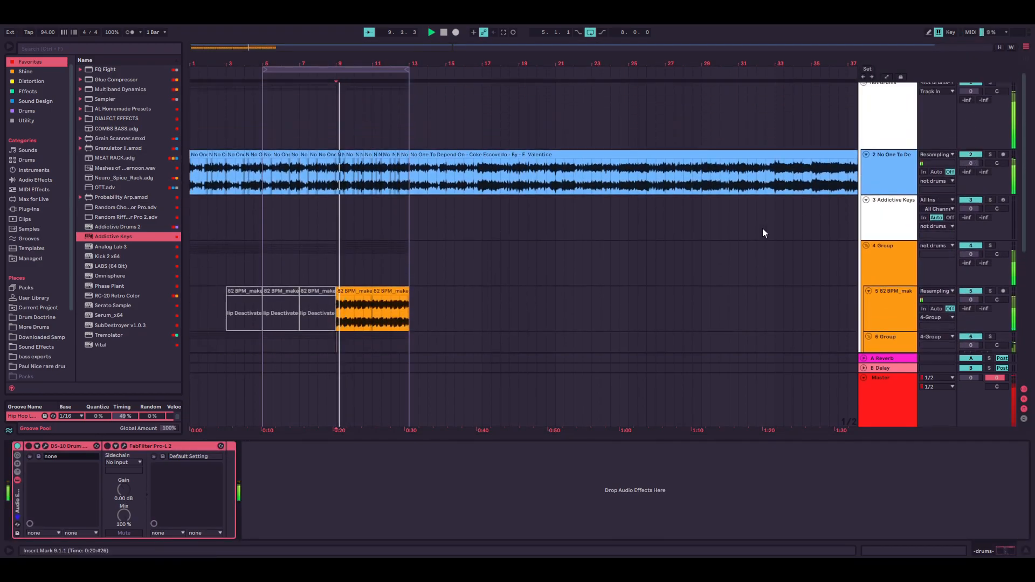
{"action": "scroll", "coordinate": [761, 227], "scroll_direction": "down", "scroll_amount": 8}
{"action": "scroll", "coordinate": [748, 228], "scroll_direction": "down", "scroll_amount": 2}
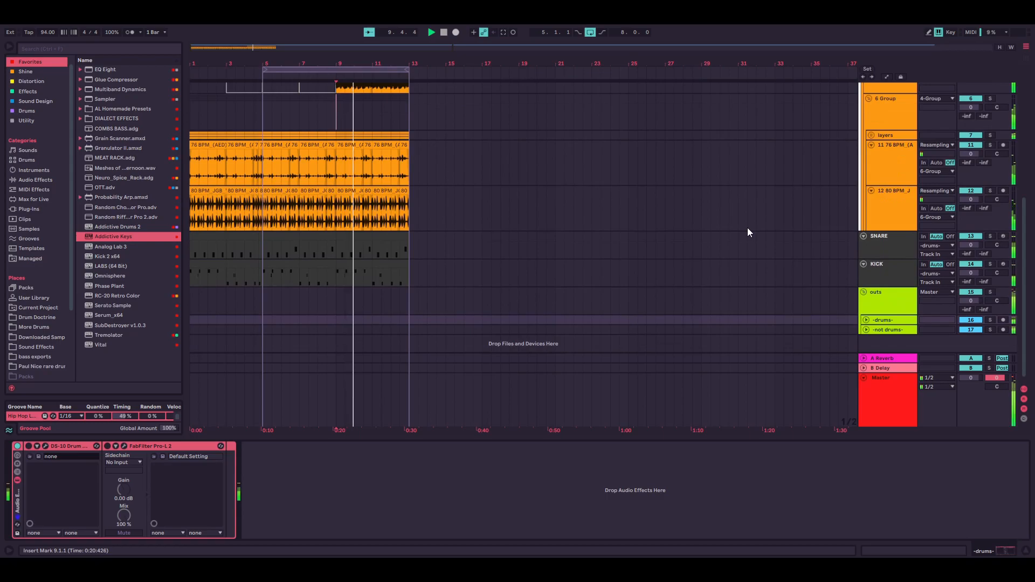
{"action": "key", "text": "space"}
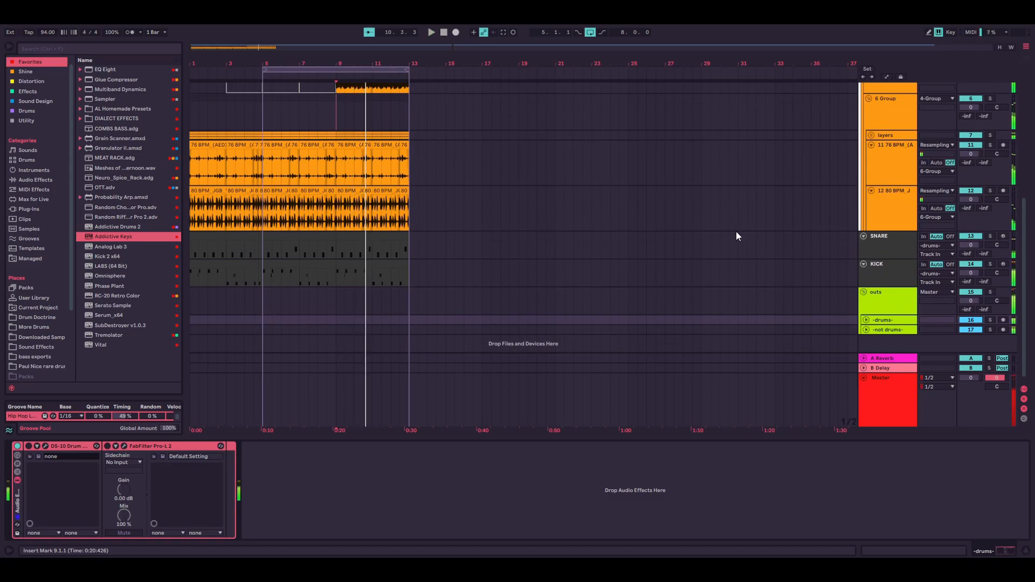
Turn on FabFilter Pro-L 2 on the -not drums- track and play the beat from bar 9
{"action": "left_click", "coordinate": [887, 331]}
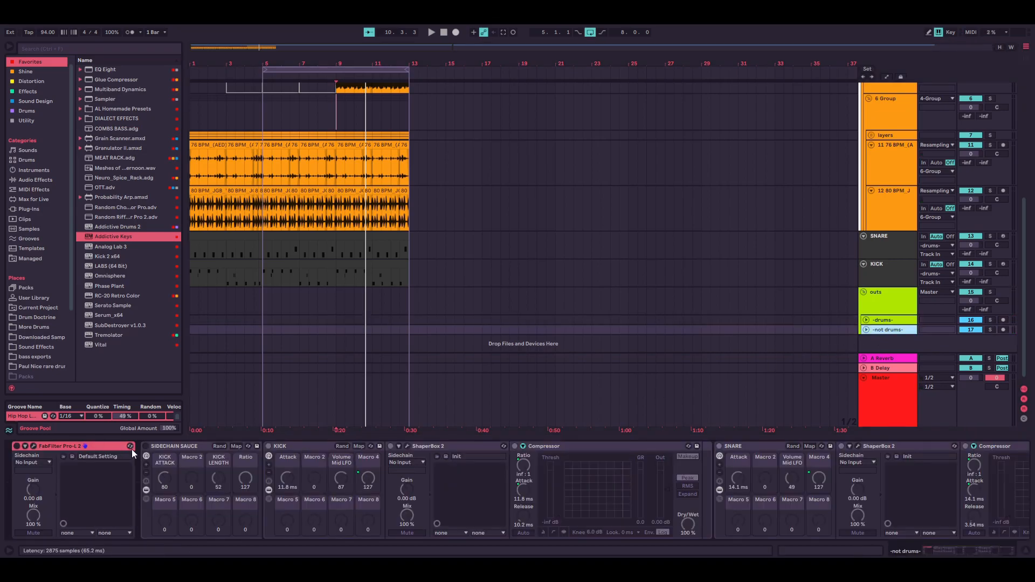
{"action": "scroll", "coordinate": [525, 306], "scroll_direction": "up", "scroll_amount": 2}
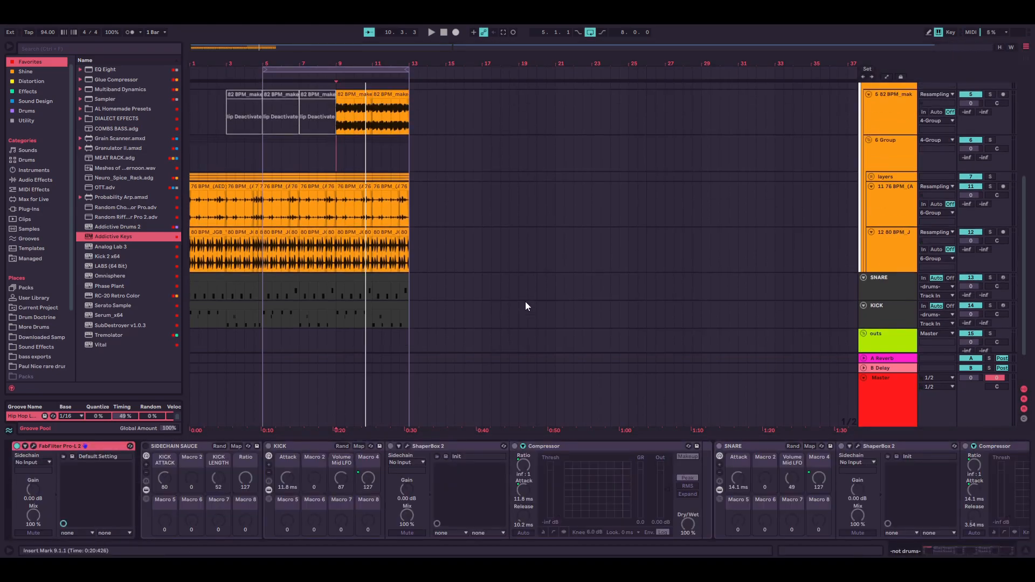
{"action": "left_click", "coordinate": [337, 154]}
{"action": "key", "text": "space"}
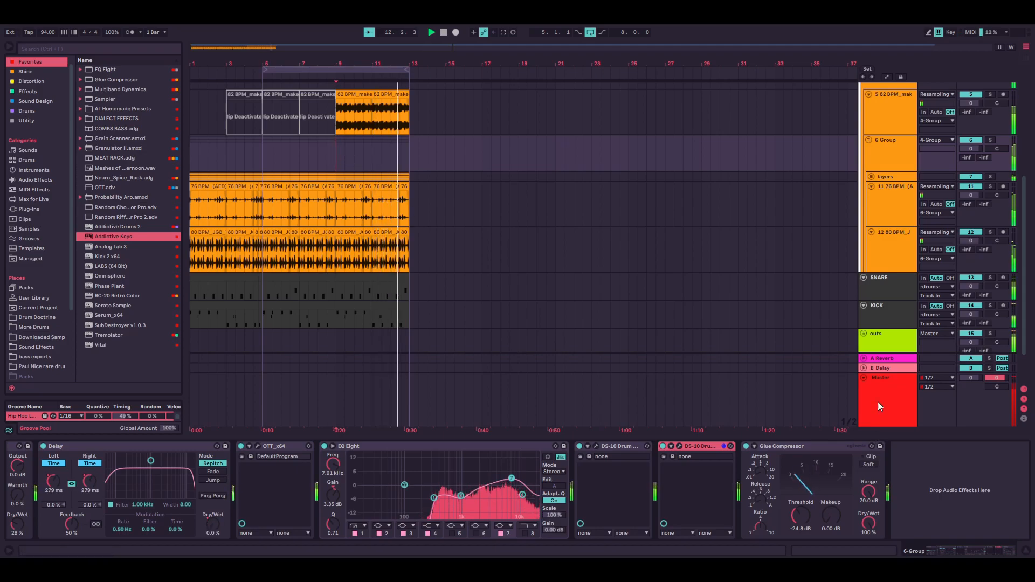
Set the SNARE track's Glue Compressor to a -16.5 dB threshold and 6.35 dB makeup, and stop playback
{"action": "left_click", "coordinate": [881, 290]}
{"action": "left_click_drag", "start_coordinate": [842, 512], "coordinate": [842, 501]}
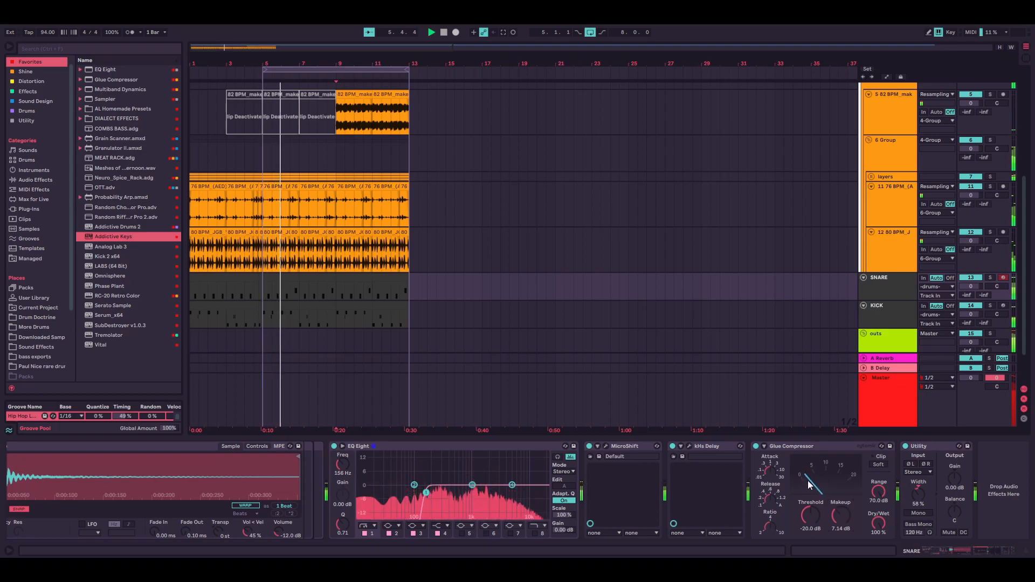
{"action": "left_click_drag", "start_coordinate": [810, 516], "coordinate": [810, 507]}
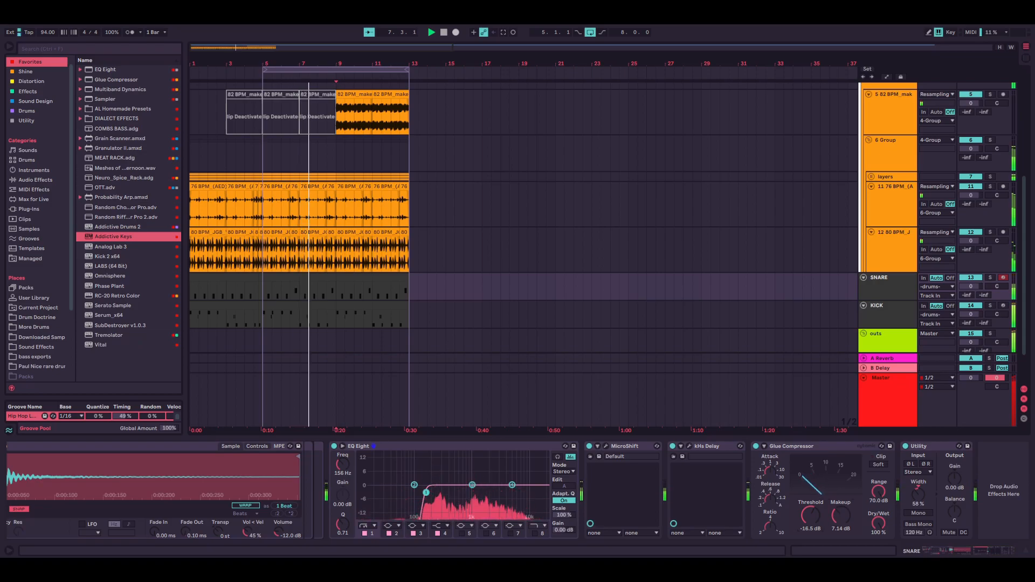
{"action": "left_click_drag", "start_coordinate": [839, 515], "coordinate": [839, 521]}
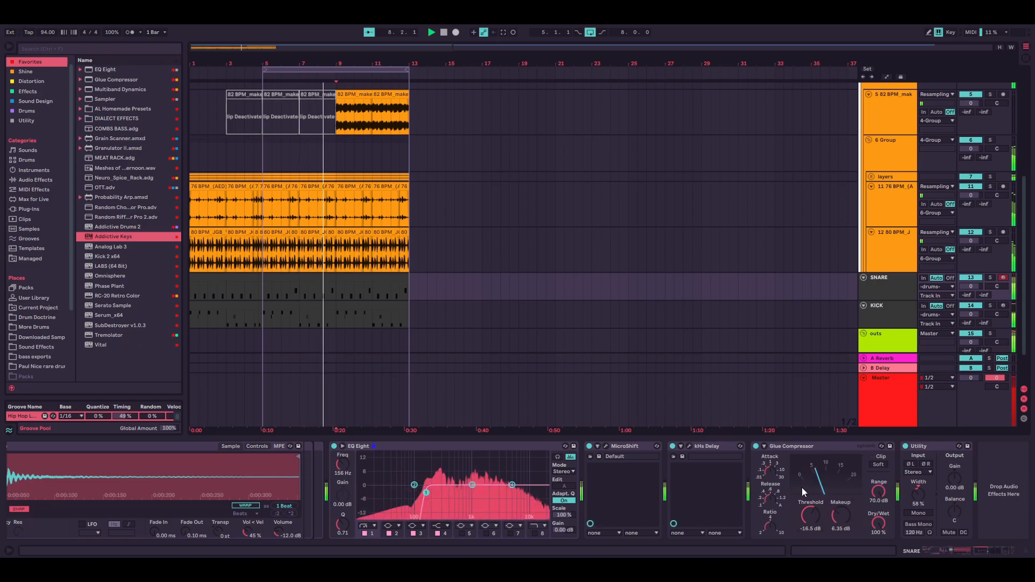
{"action": "key", "text": "space"}
Examine the device chains of the 4 Group and 6 Group tracks, including the 6 Group's Glue Compressor
{"action": "left_click", "coordinate": [262, 152]}
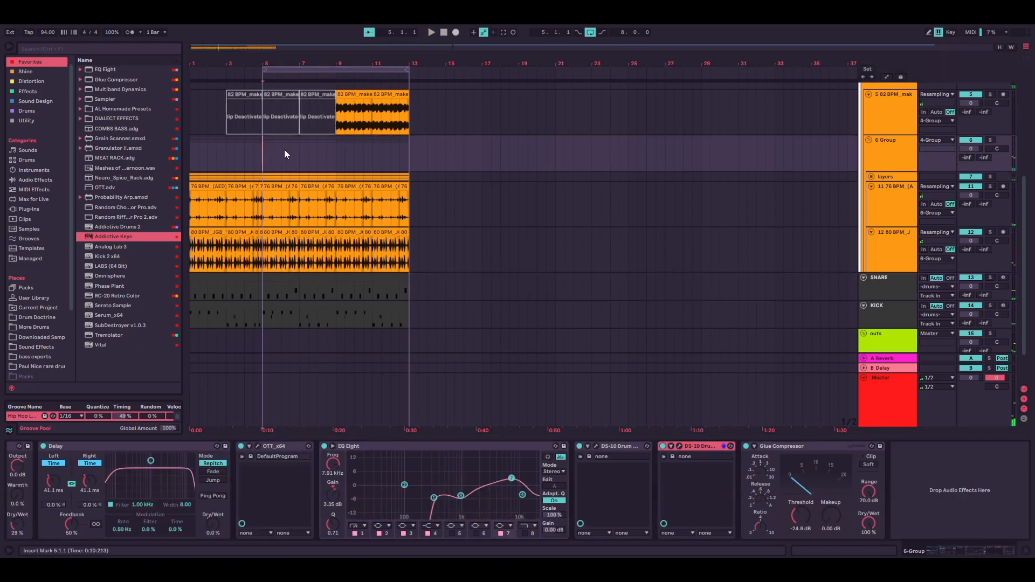
{"action": "scroll", "coordinate": [278, 157], "scroll_direction": "down", "scroll_amount": 2}
{"action": "scroll", "coordinate": [274, 157], "scroll_direction": "up", "scroll_amount": 3}
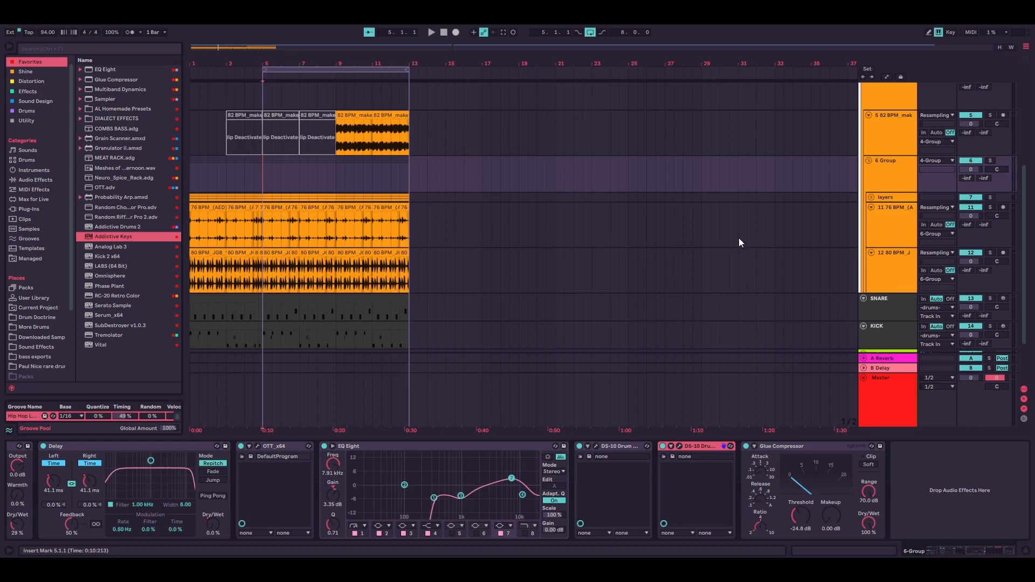
{"action": "scroll", "coordinate": [678, 241], "scroll_direction": "up", "scroll_amount": 4}
{"action": "scroll", "coordinate": [883, 201], "scroll_direction": "down", "scroll_amount": 1}
{"action": "left_click", "coordinate": [891, 173]}
{"action": "scroll", "coordinate": [888, 177], "scroll_direction": "down", "scroll_amount": 3}
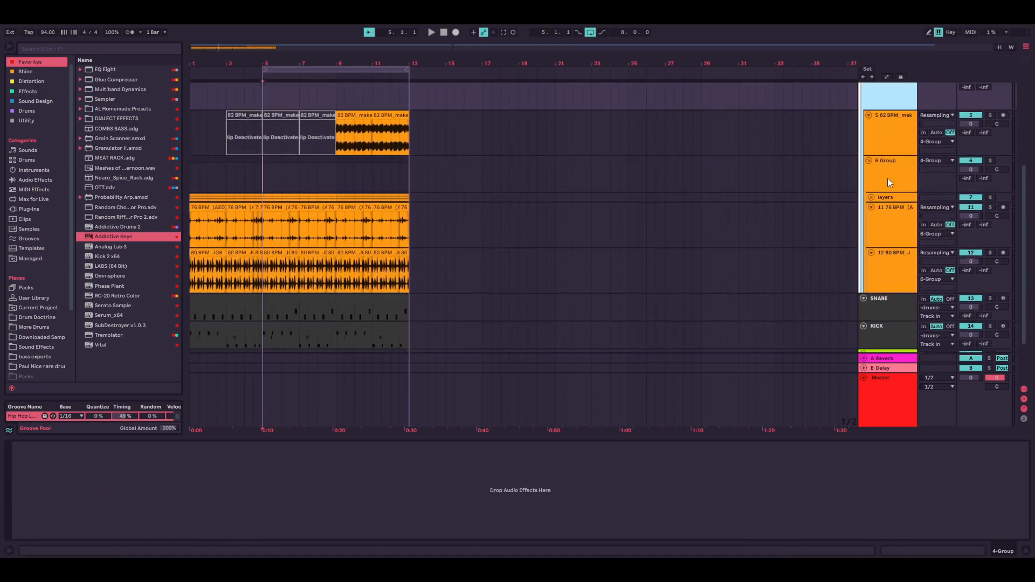
{"action": "scroll", "coordinate": [879, 187], "scroll_direction": "up", "scroll_amount": 2}
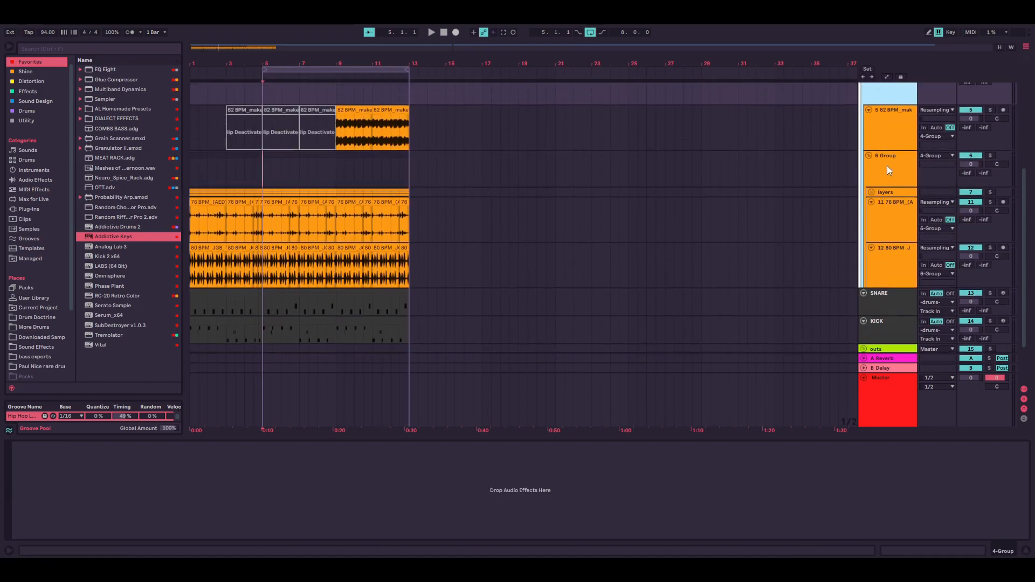
{"action": "left_click", "coordinate": [886, 172]}
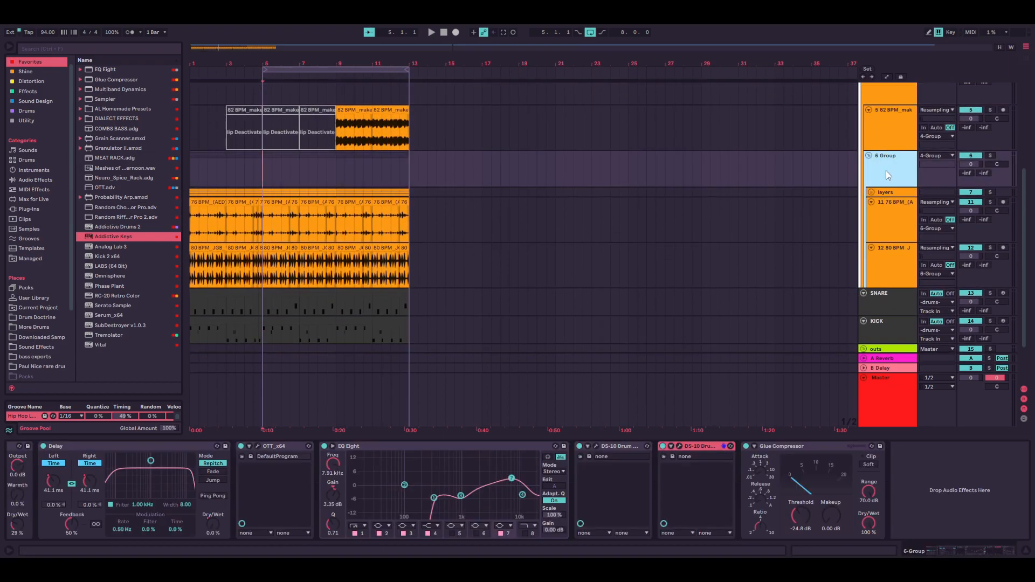
{"action": "left_click", "coordinate": [814, 446]}
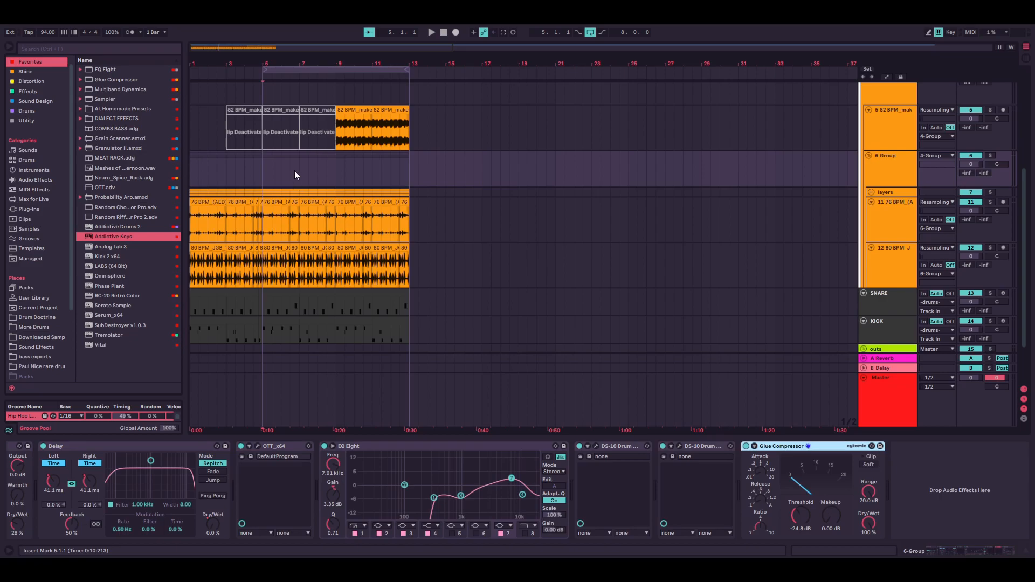
Place the insert marker at bar 5 on the not drums group track
{"action": "left_click", "coordinate": [337, 161]}
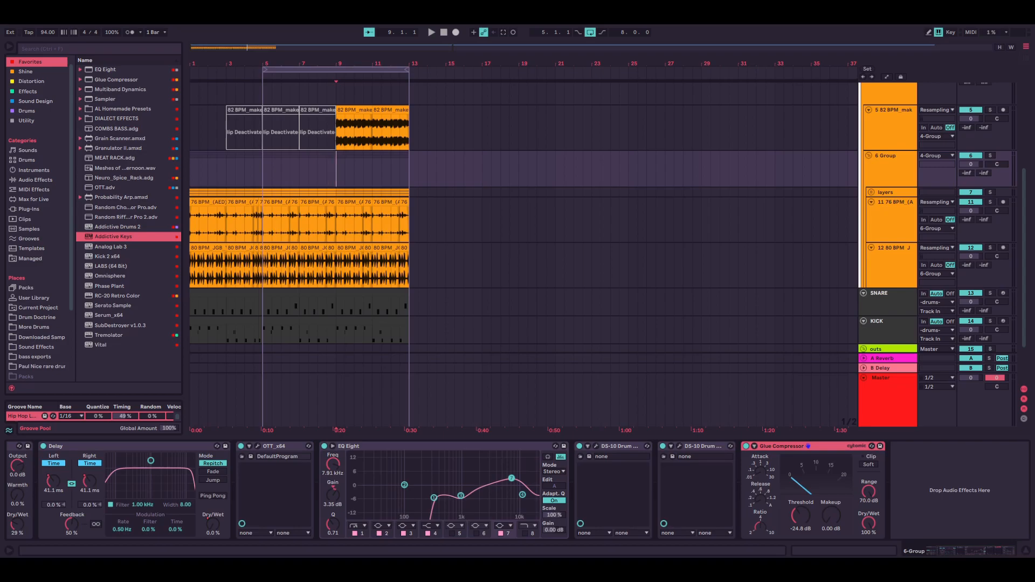
{"action": "scroll", "coordinate": [318, 224], "scroll_direction": "up", "scroll_amount": 8}
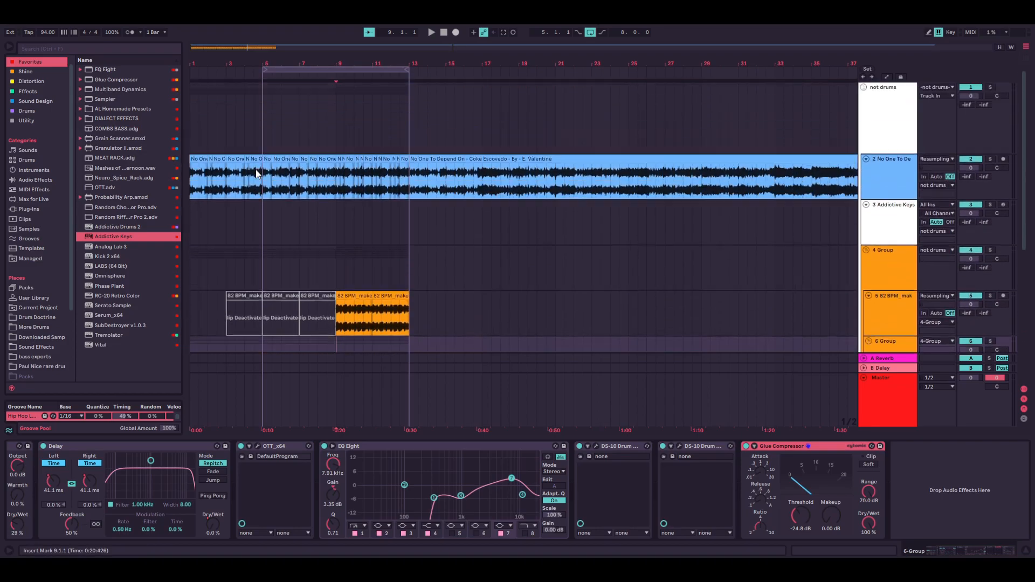
{"action": "left_click_drag", "start_coordinate": [261, 142], "coordinate": [409, 184]}
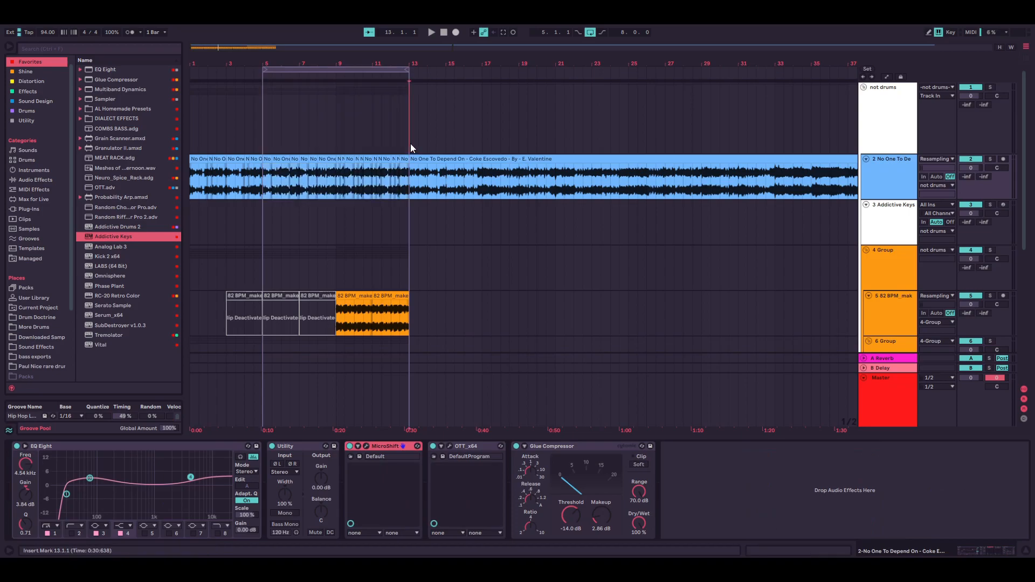
{"action": "left_click", "coordinate": [264, 139]}
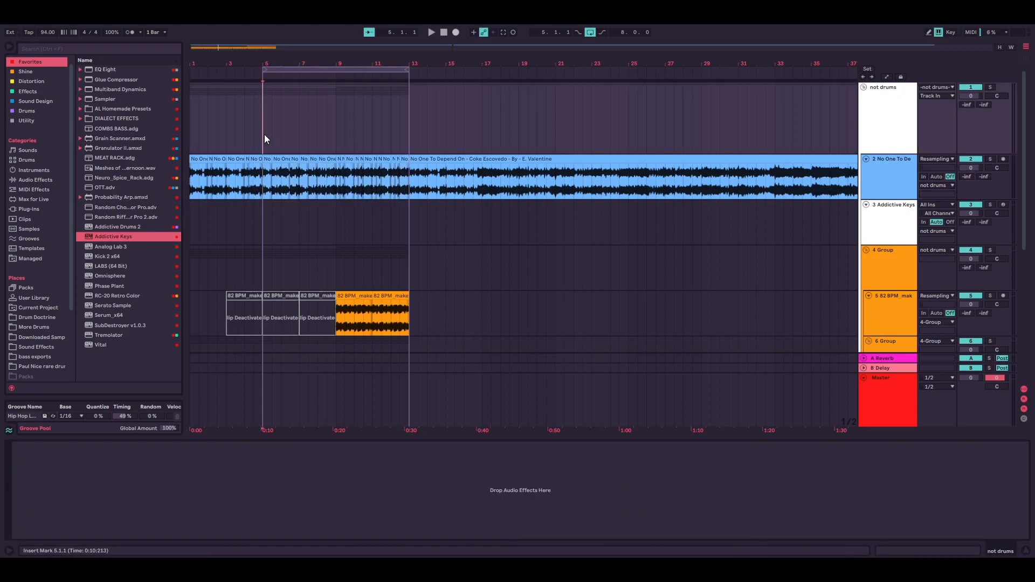